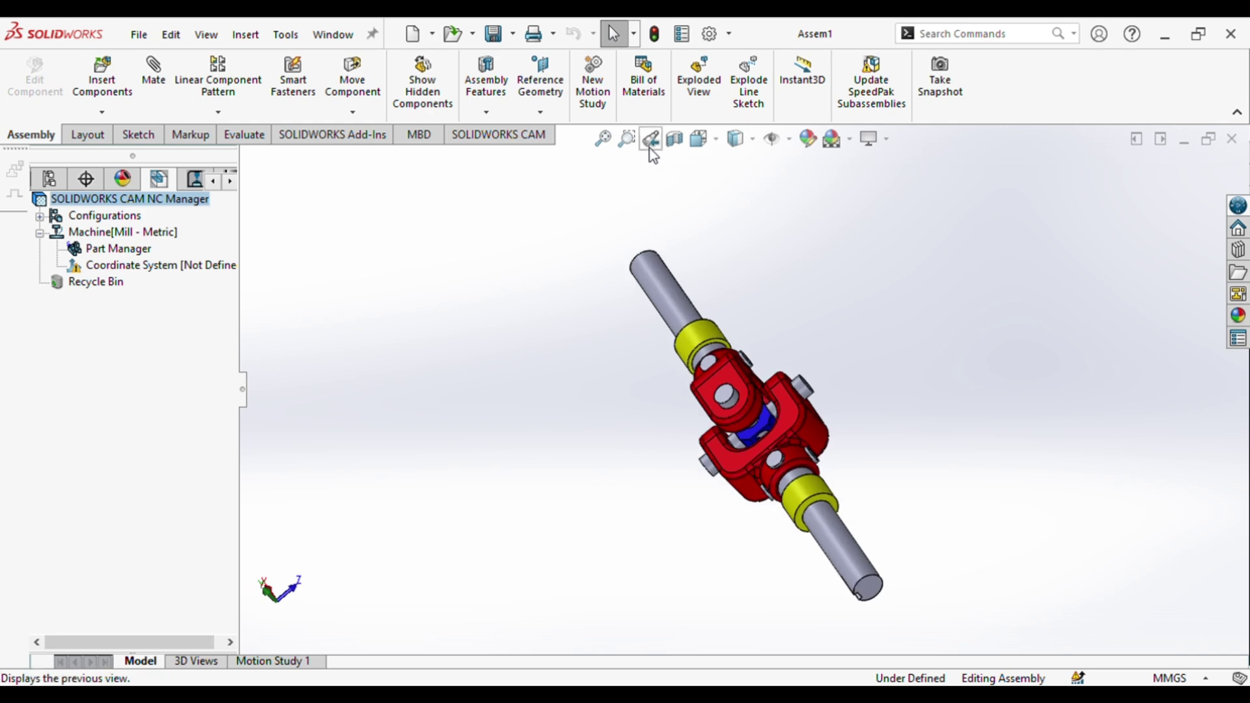
pyautogui.click(650, 139)
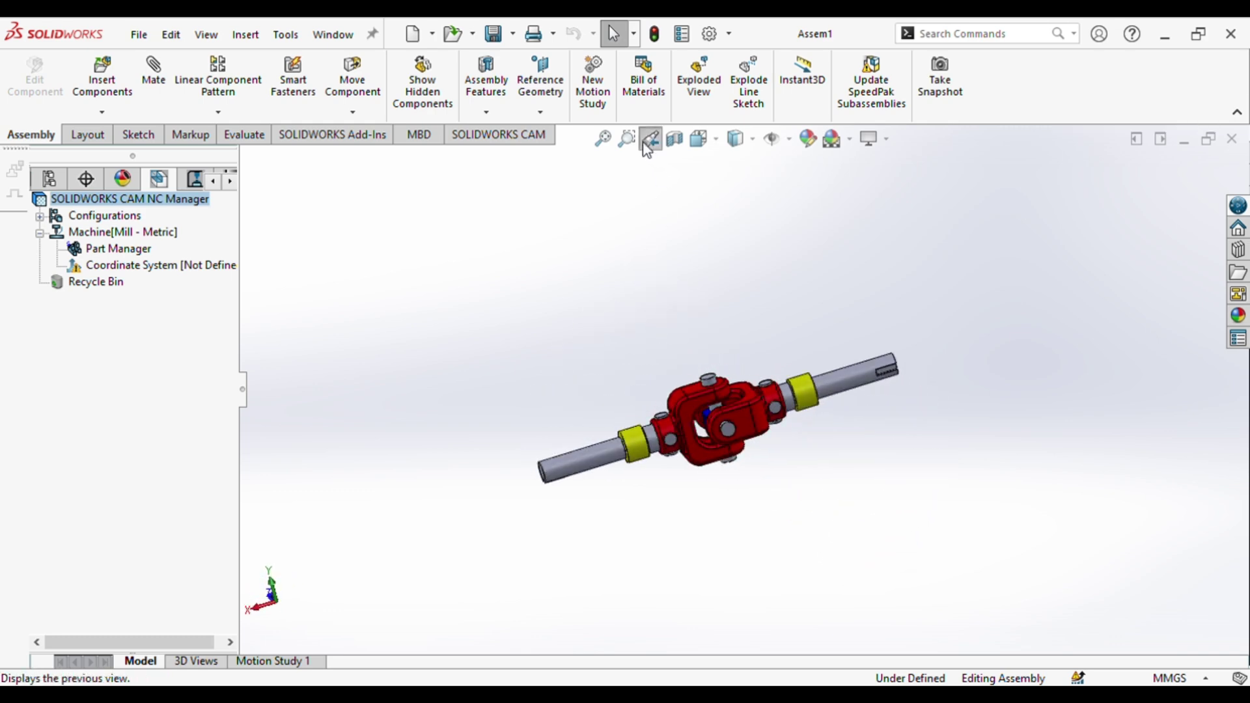
pyautogui.click(603, 139)
pyautogui.moveTo(927, 404); pyautogui.dragTo(681, 310, button='middle')
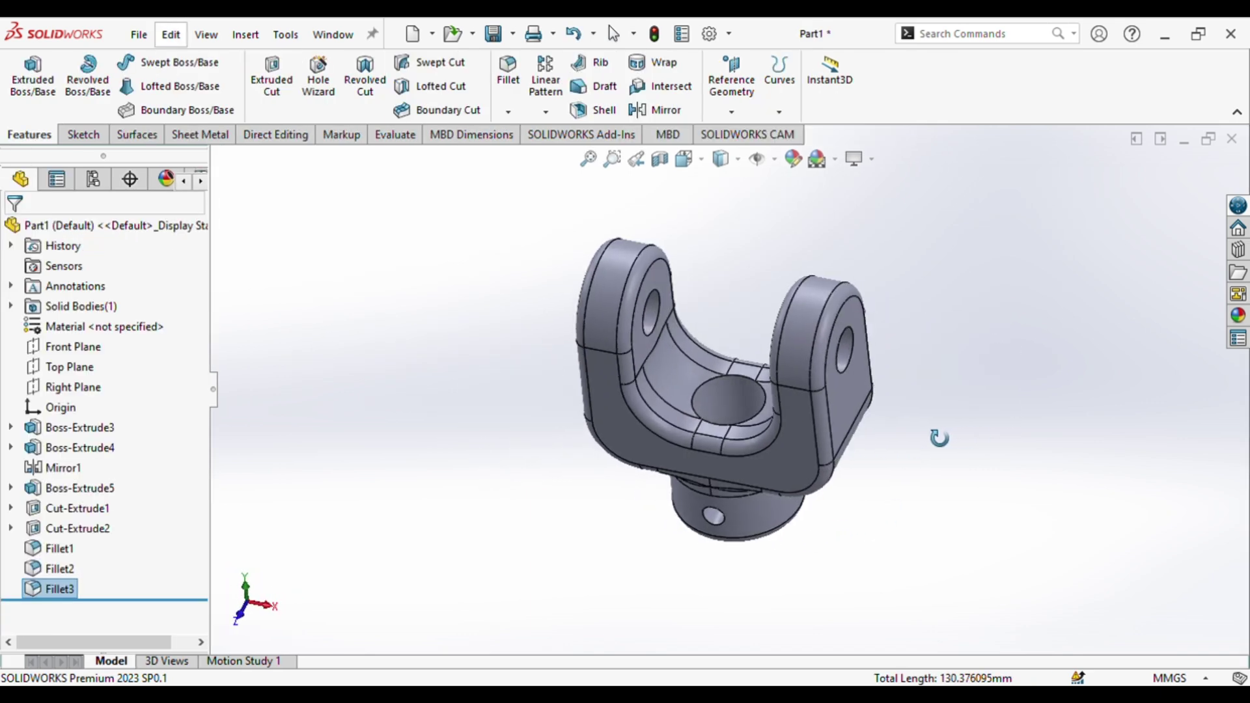
pyautogui.moveTo(938, 437); pyautogui.dragTo(908, 436, button='middle')
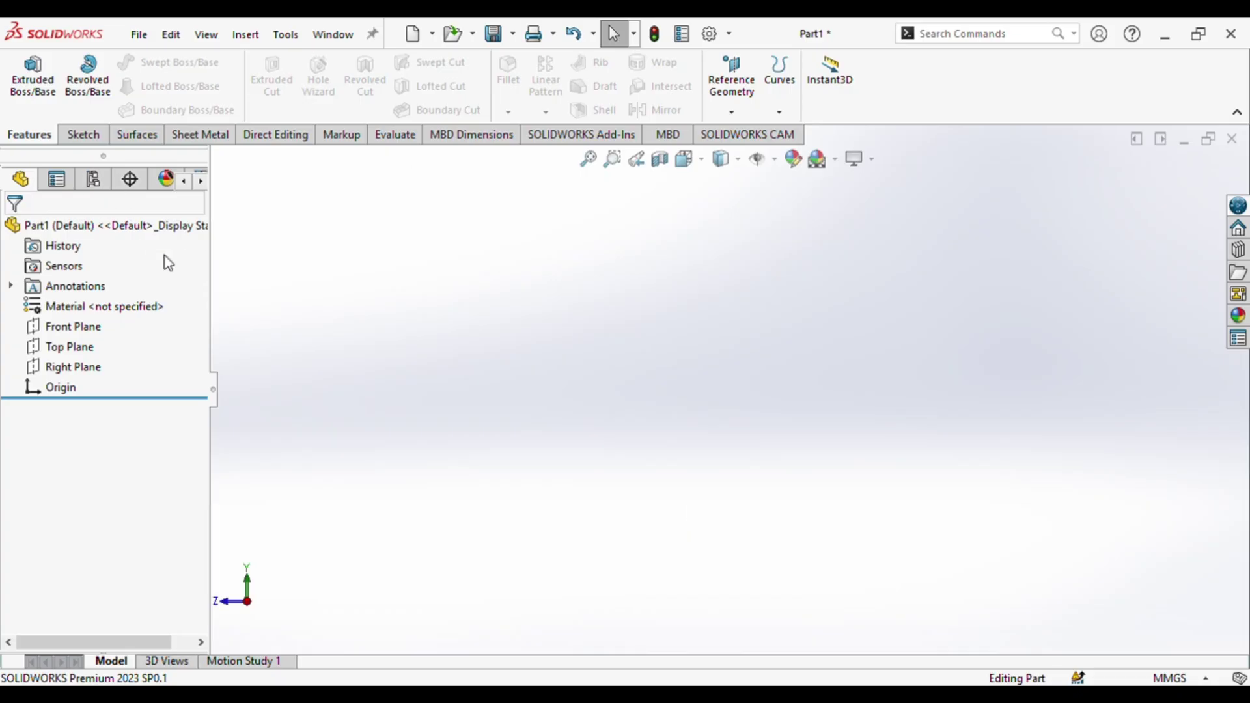
# - Sketch a center rectangle about 198 mm by 56 mm on the Top Plane, centred on the origin
pyautogui.click(69, 347)
pyautogui.click(115, 328)
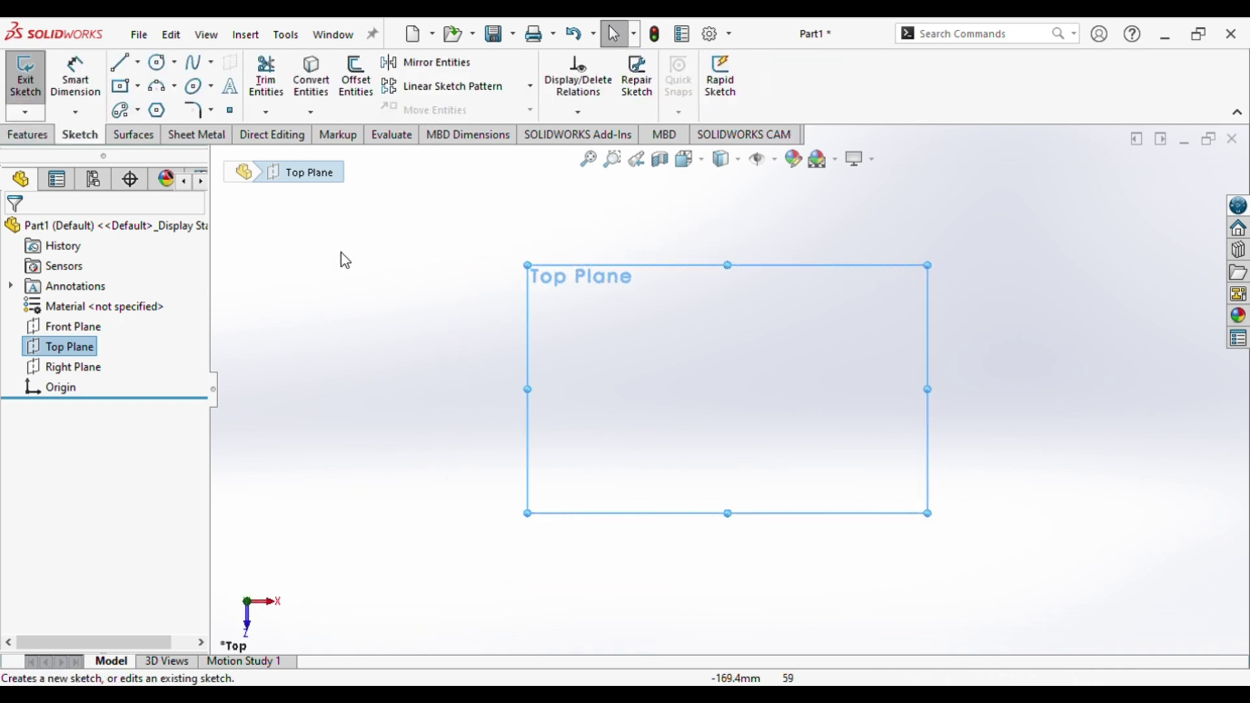
pyautogui.click(120, 87)
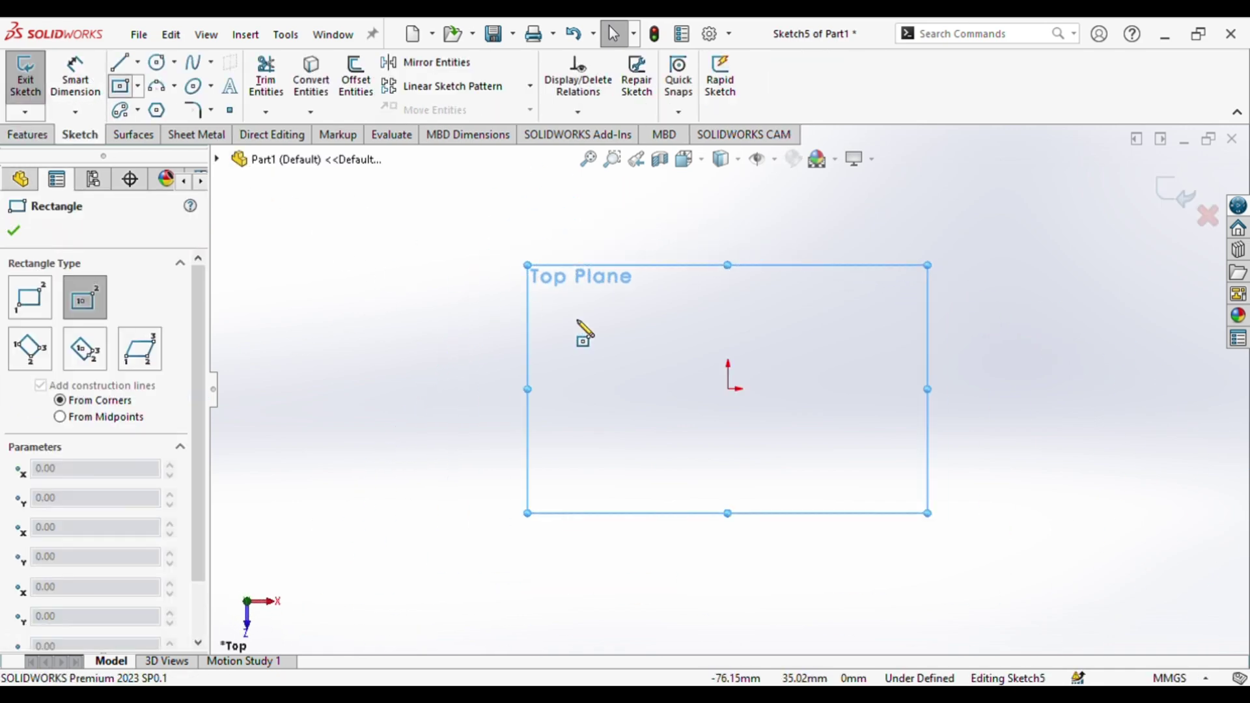
pyautogui.click(728, 389)
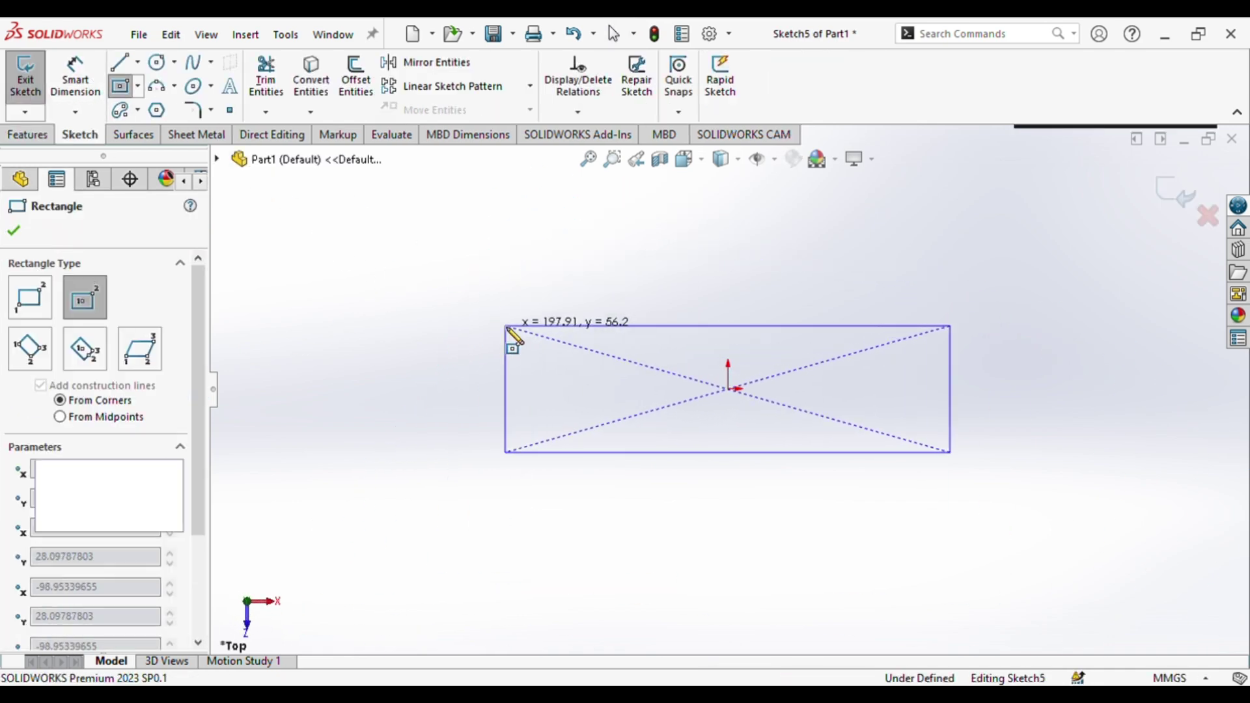
pyautogui.click(506, 326)
pyautogui.press('Escape')
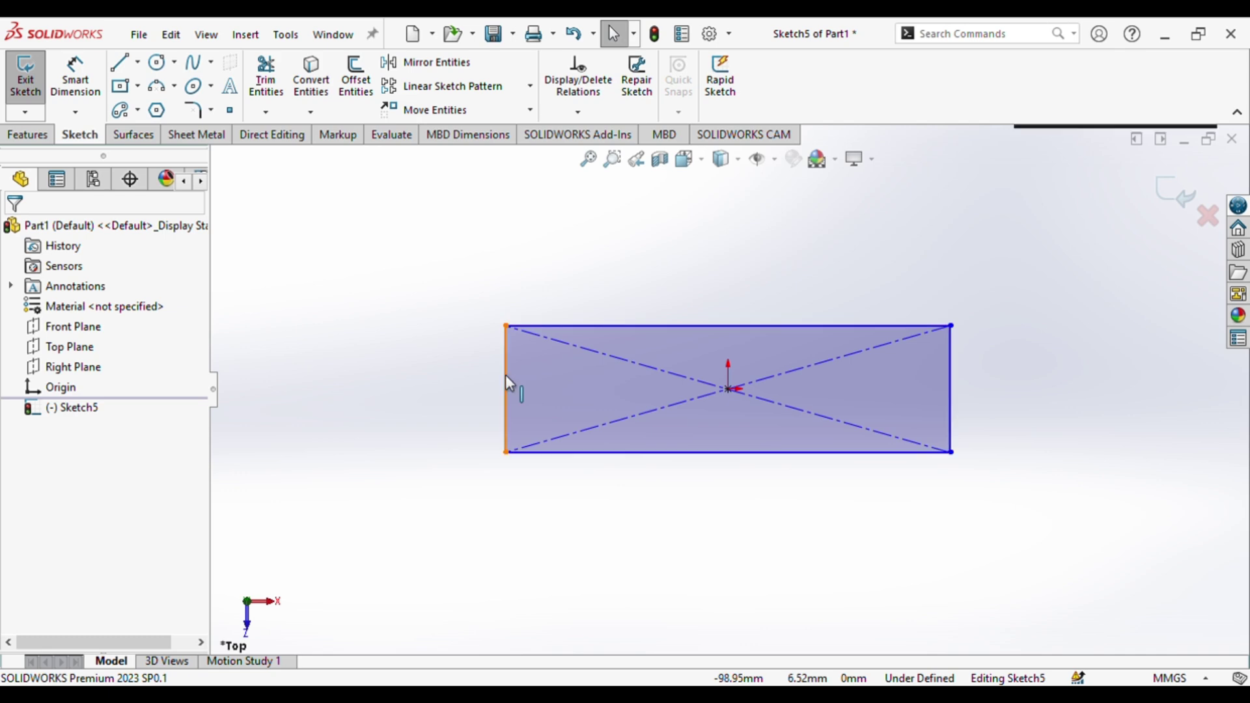
# - Set the rectangle's vertical side to 34 mm and its horizontal side to 68 mm
pyautogui.click(506, 374)
pyautogui.write('34')
pyautogui.press('Return')
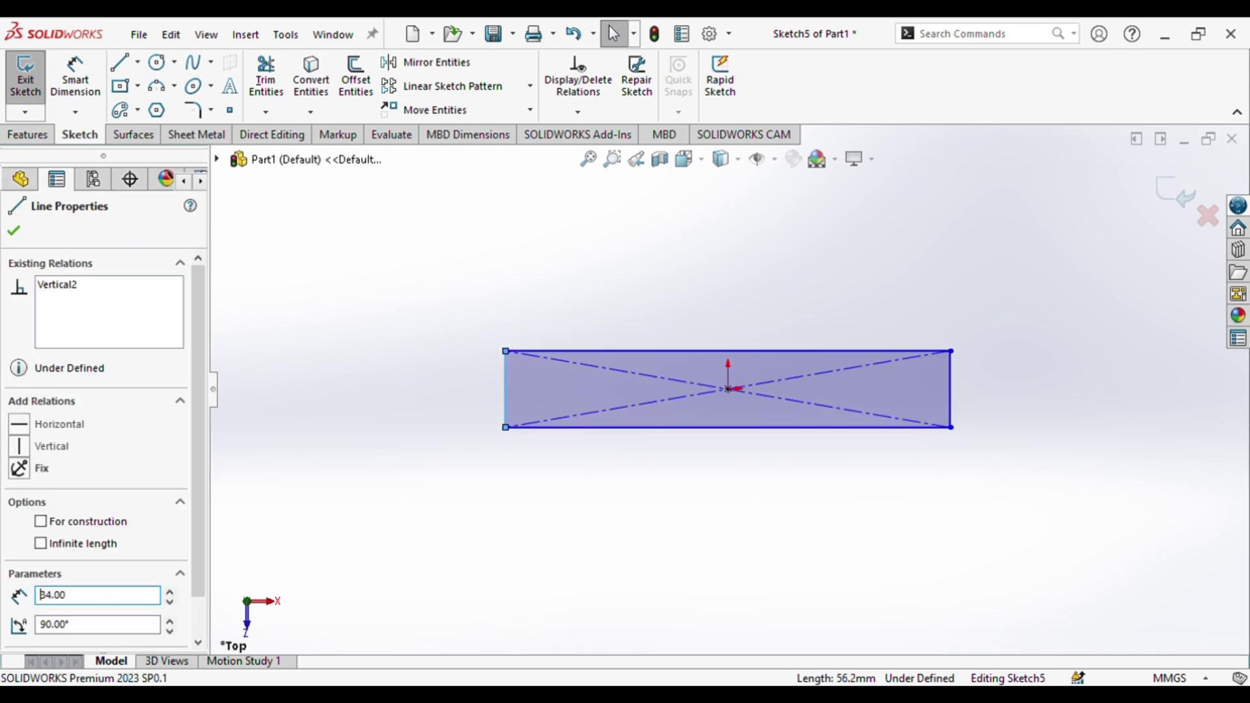
pyautogui.click(653, 435)
pyautogui.write('3')
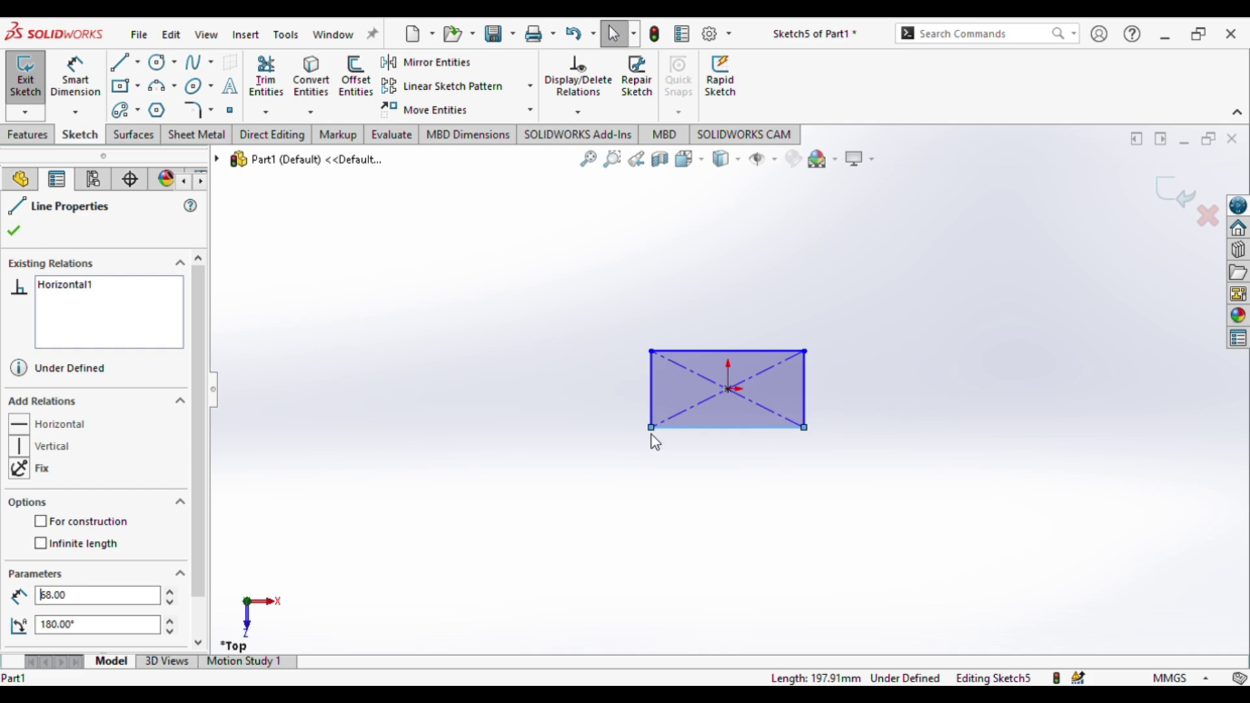
# - Extrude the rectangle as a Blind boss 15 mm deep
pyautogui.click(28, 134)
pyautogui.click(20, 98)
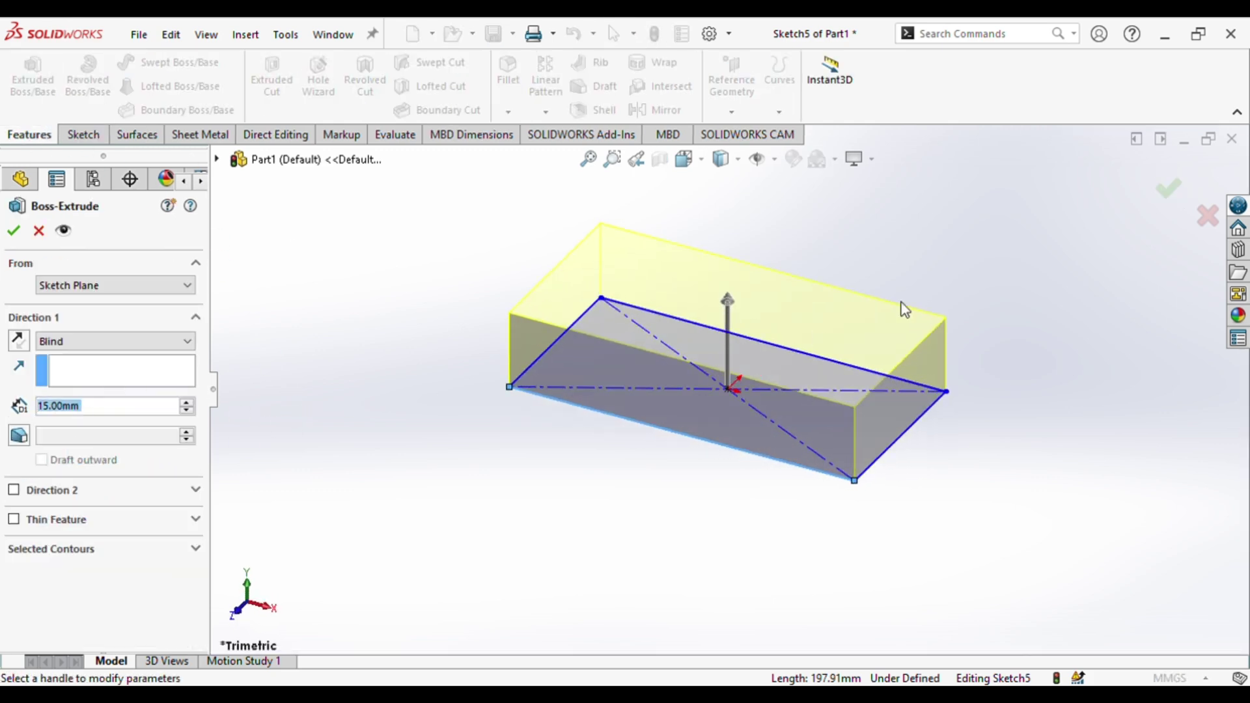
pyautogui.click(1168, 193)
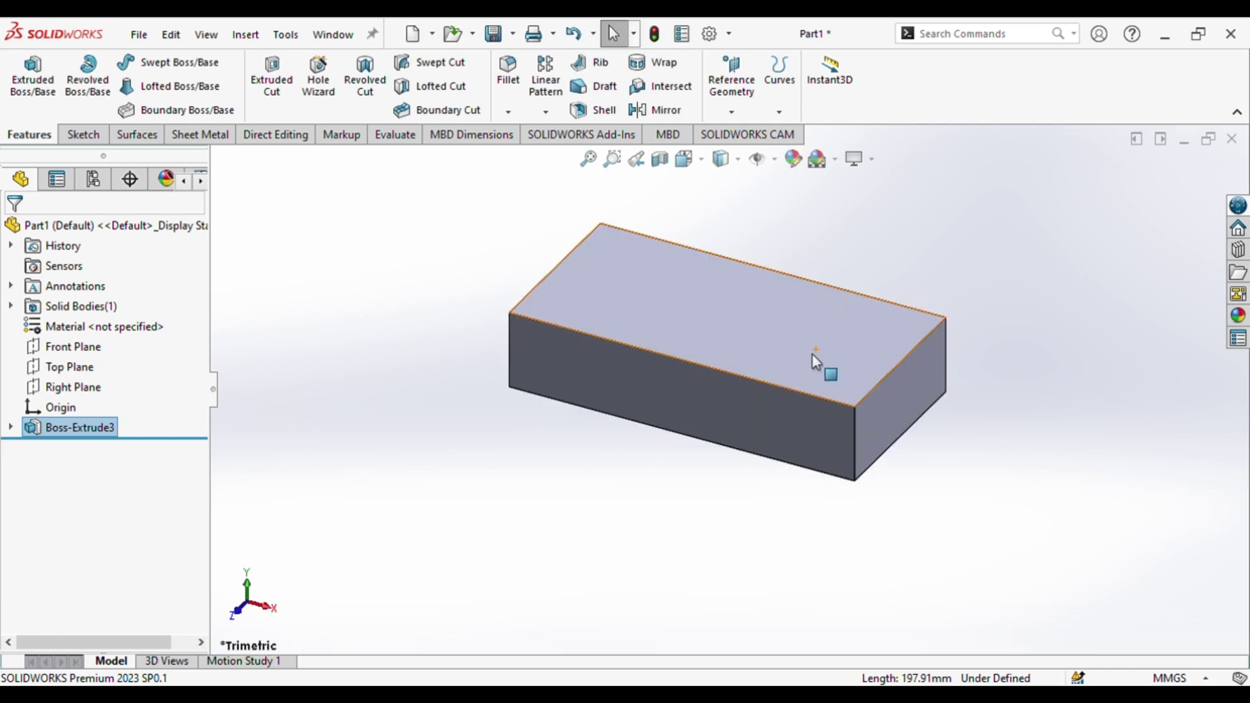
# - Start a sketch on the block's narrow +X end face and draw a vertical line about 22 mm up from its upper right corner
pyautogui.click(885, 425)
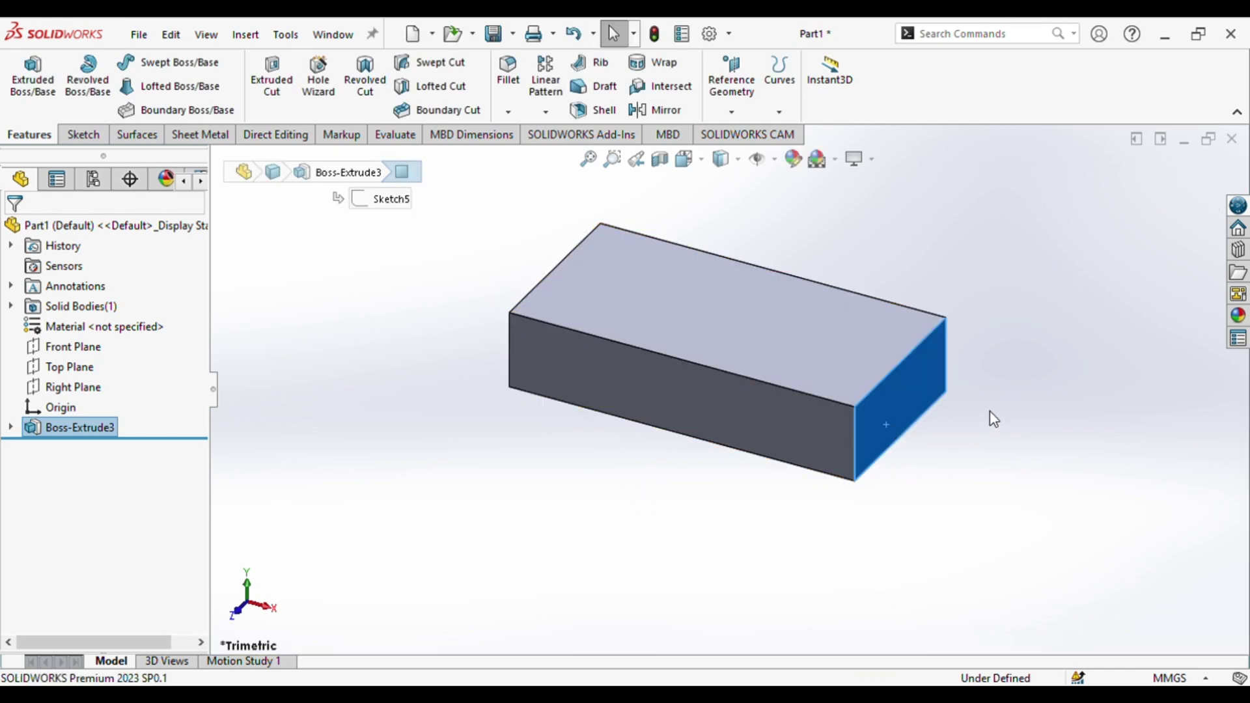
pyautogui.press('s')
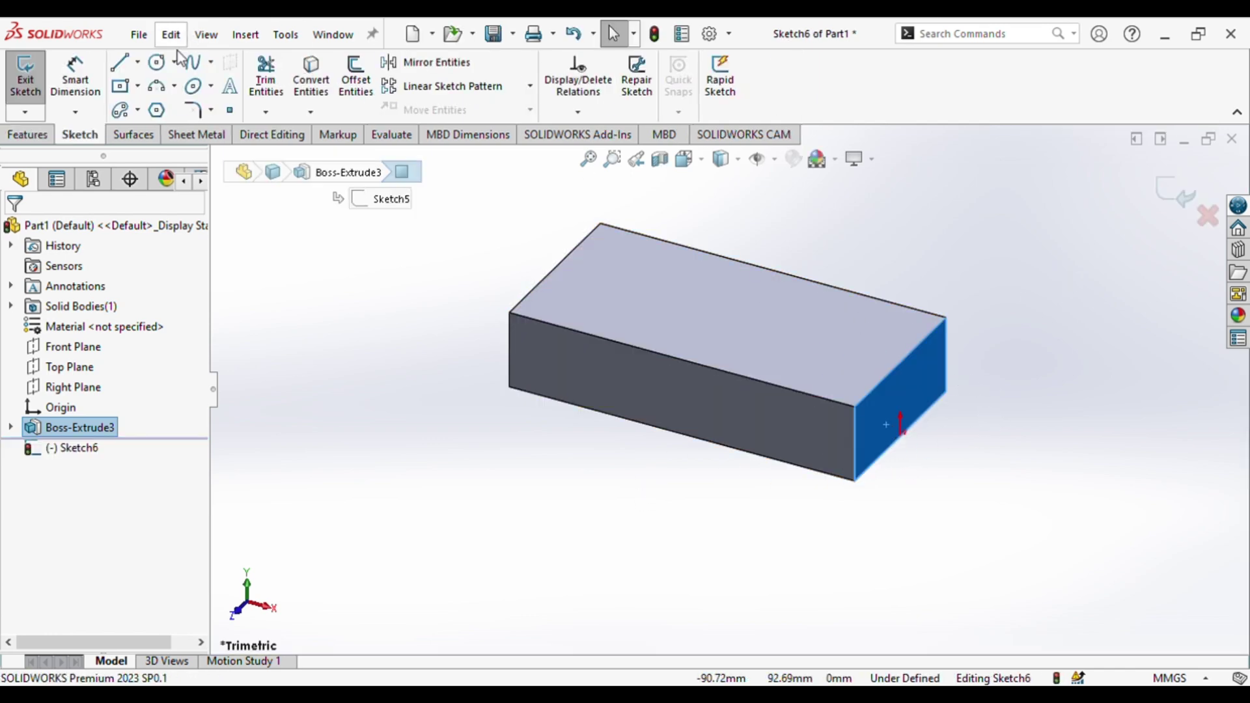
pyautogui.click(77, 448)
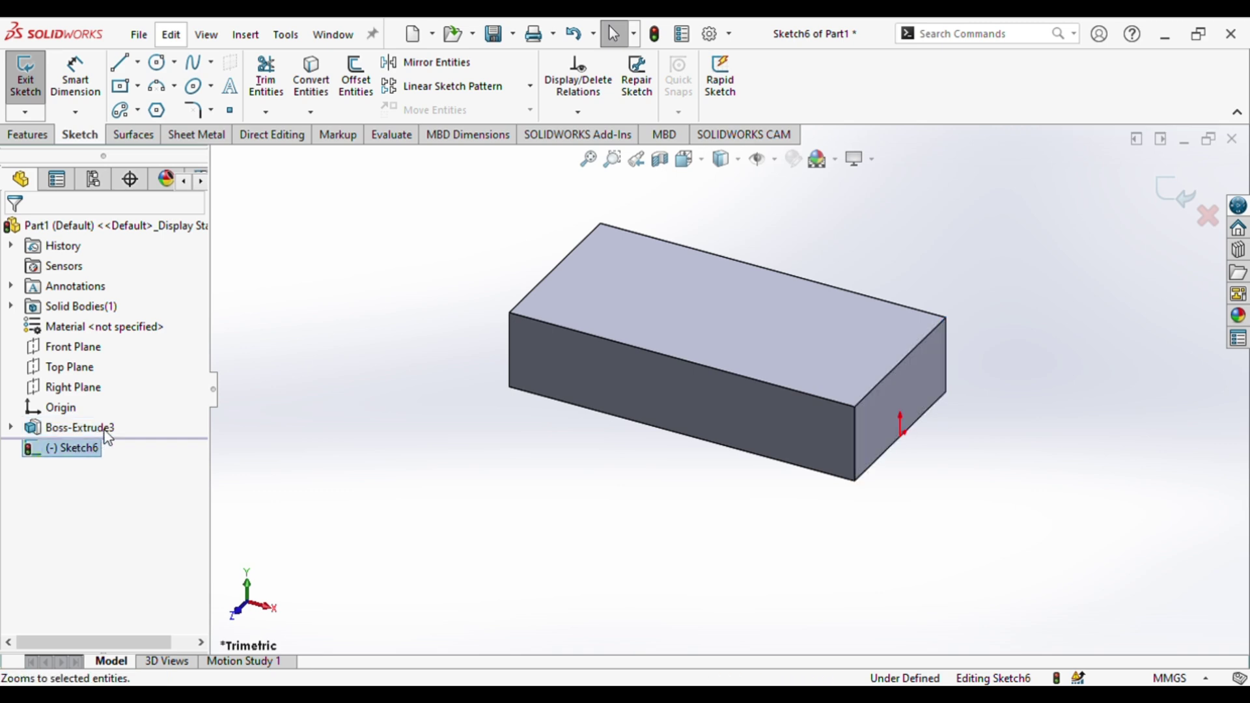
pyautogui.click(148, 424)
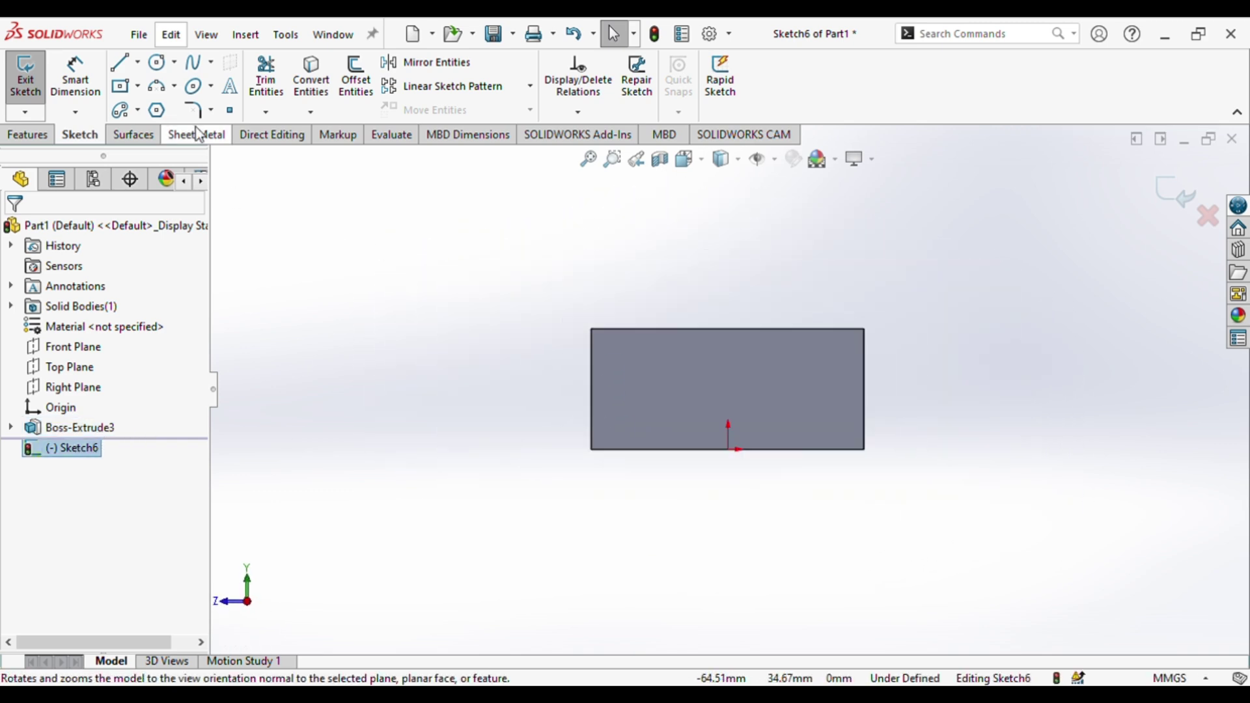
pyautogui.click(120, 63)
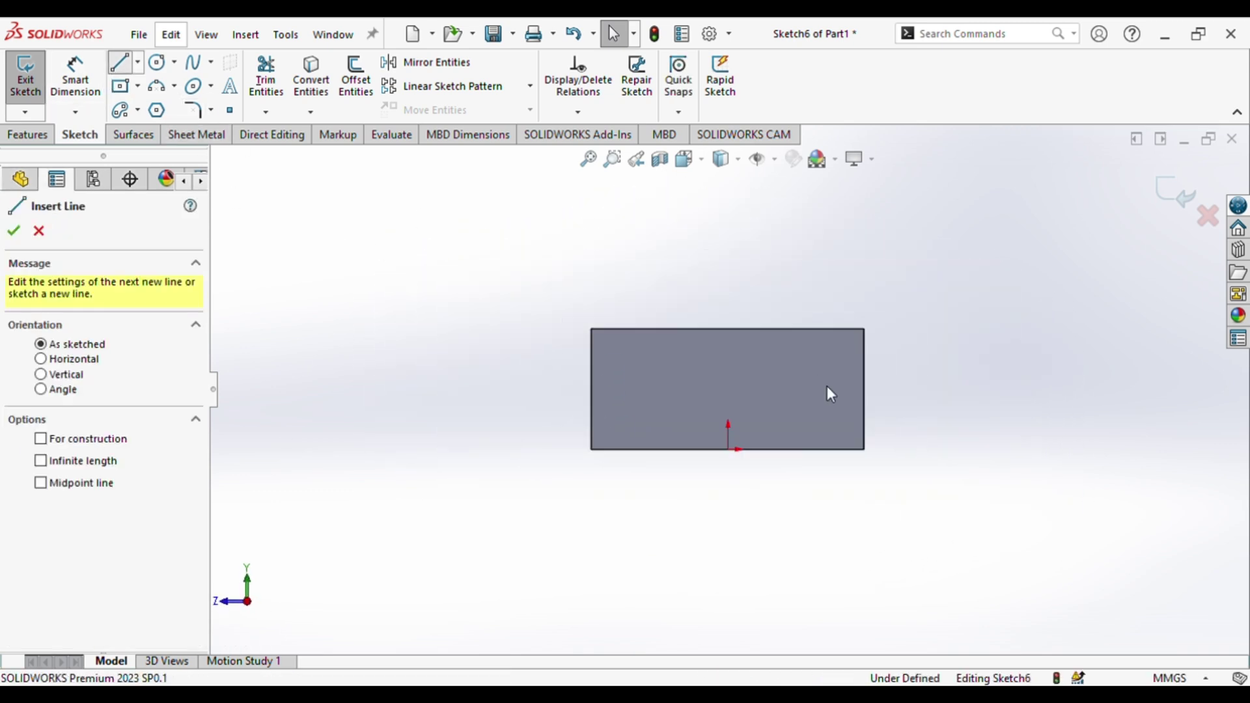
pyautogui.click(864, 329)
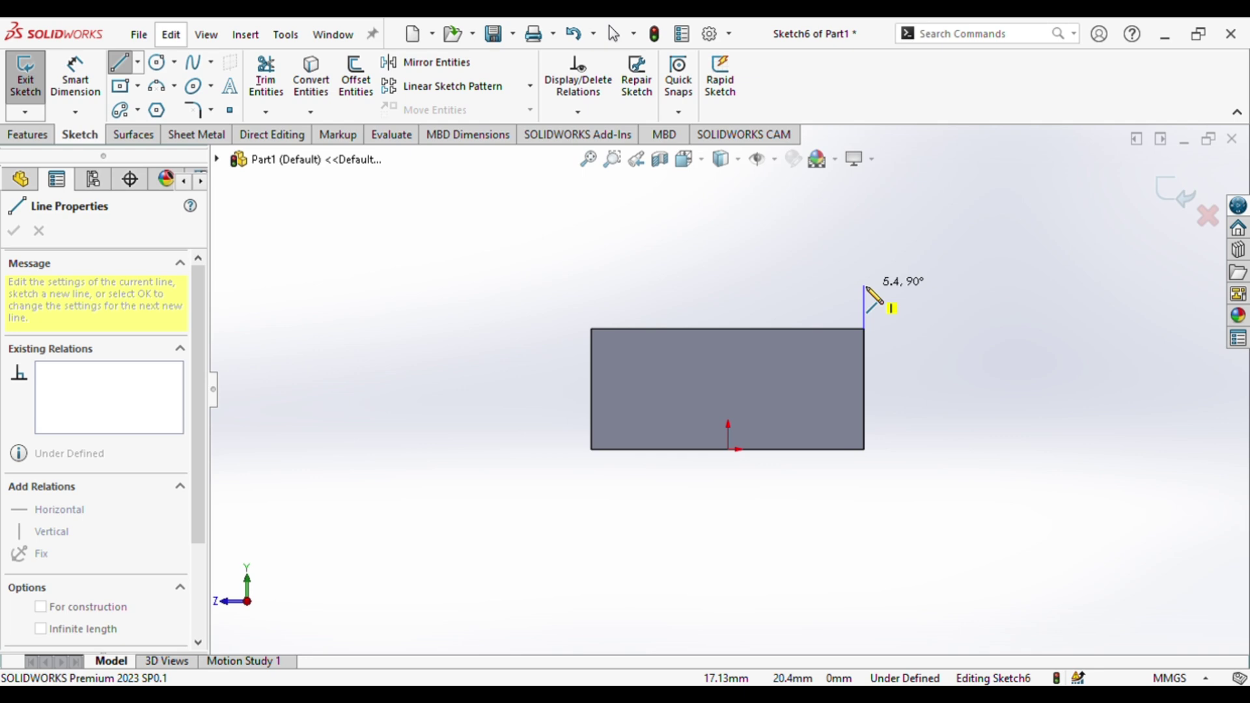
pyautogui.scroll(2, 868, 283)
pyautogui.click(823, 222)
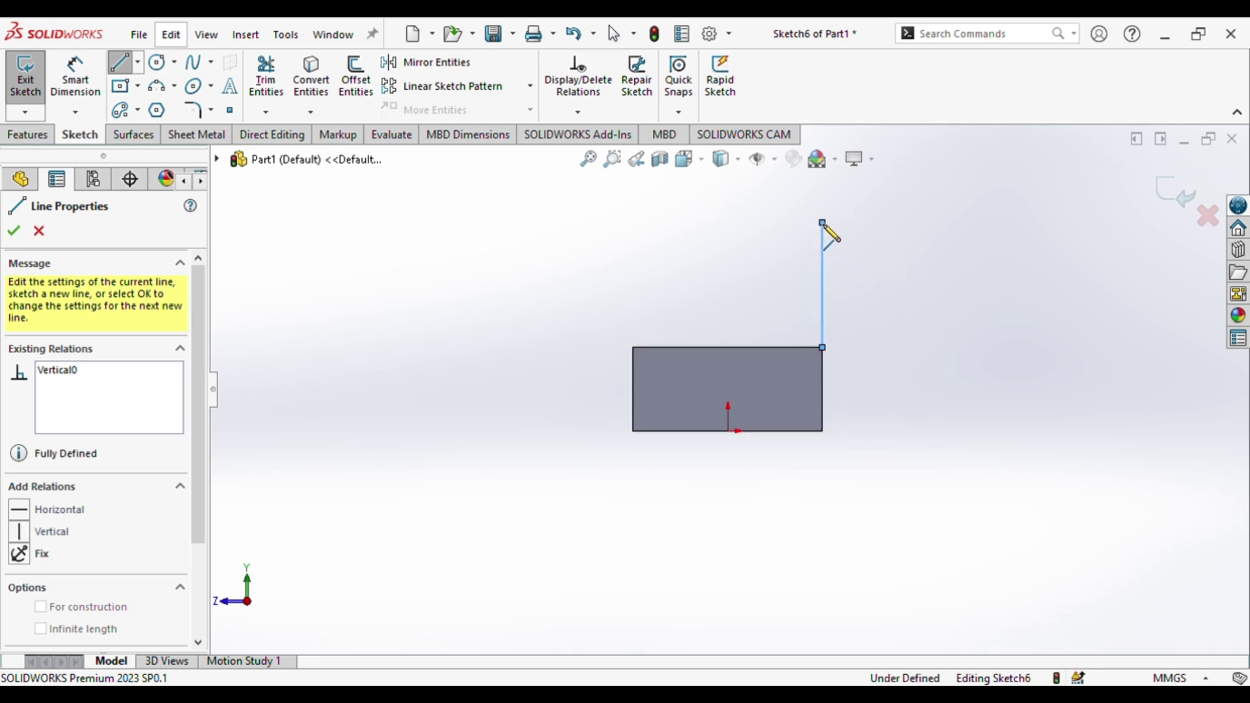
pyautogui.press('Escape')
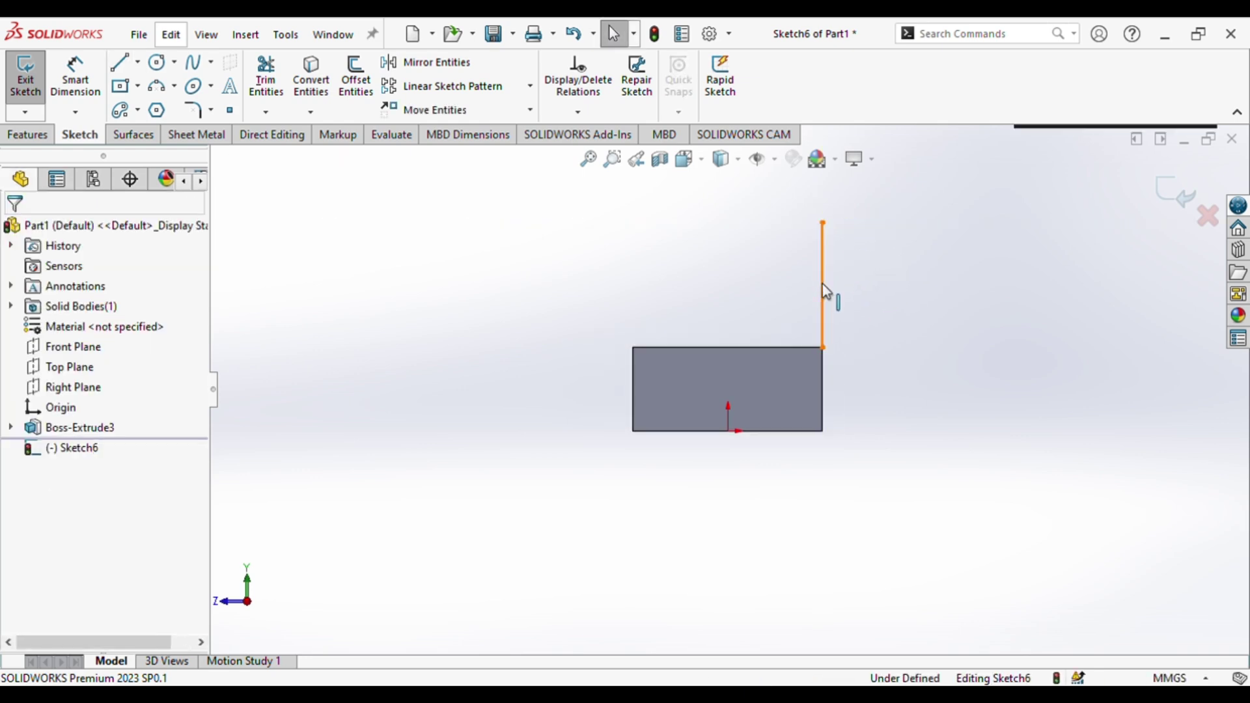
# - Set the vertical line's length to 42 mm
pyautogui.click(824, 288)
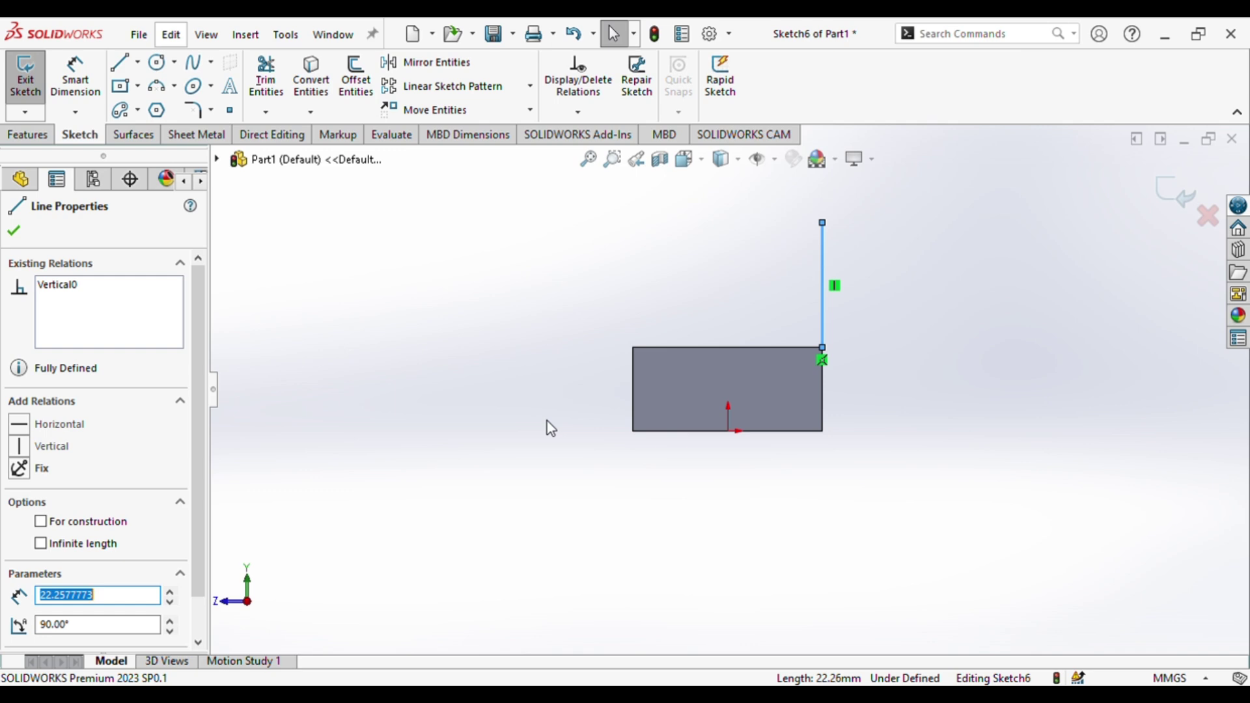
pyautogui.write('42')
pyautogui.press('Return')
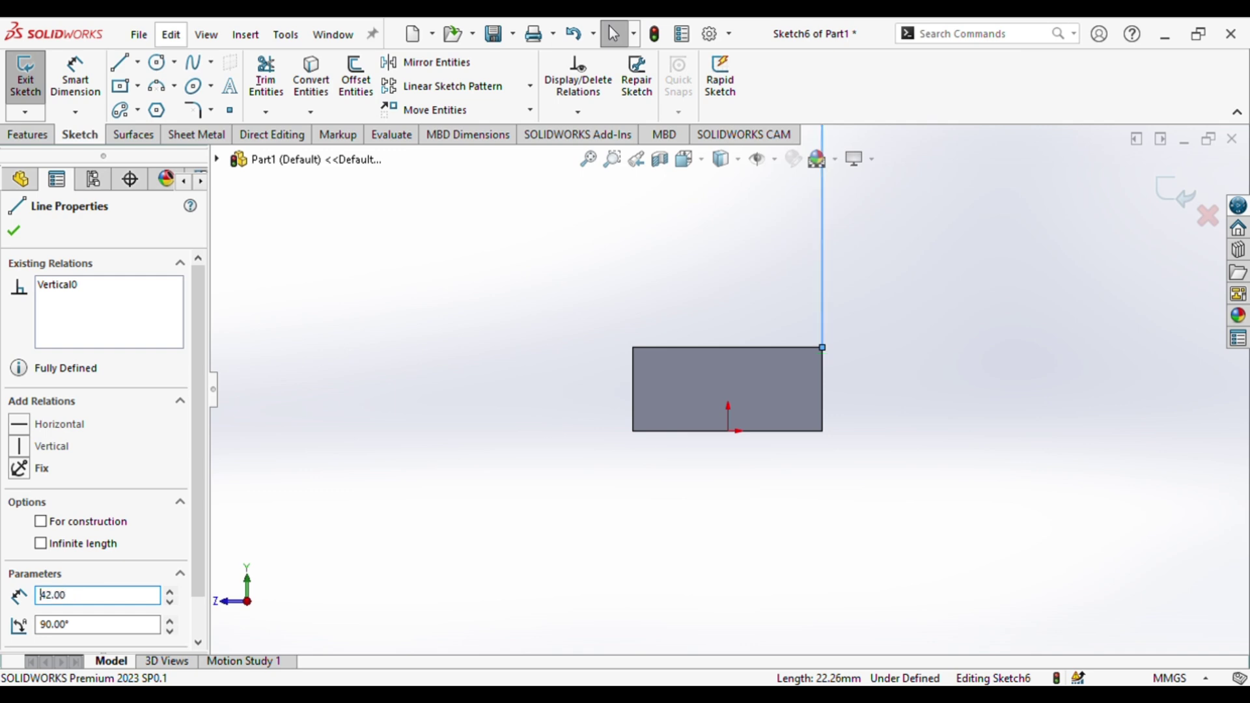
# - Draw lines along the block's top edge, up the opposite side and across the top to close the rectangular profile
pyautogui.click(588, 159)
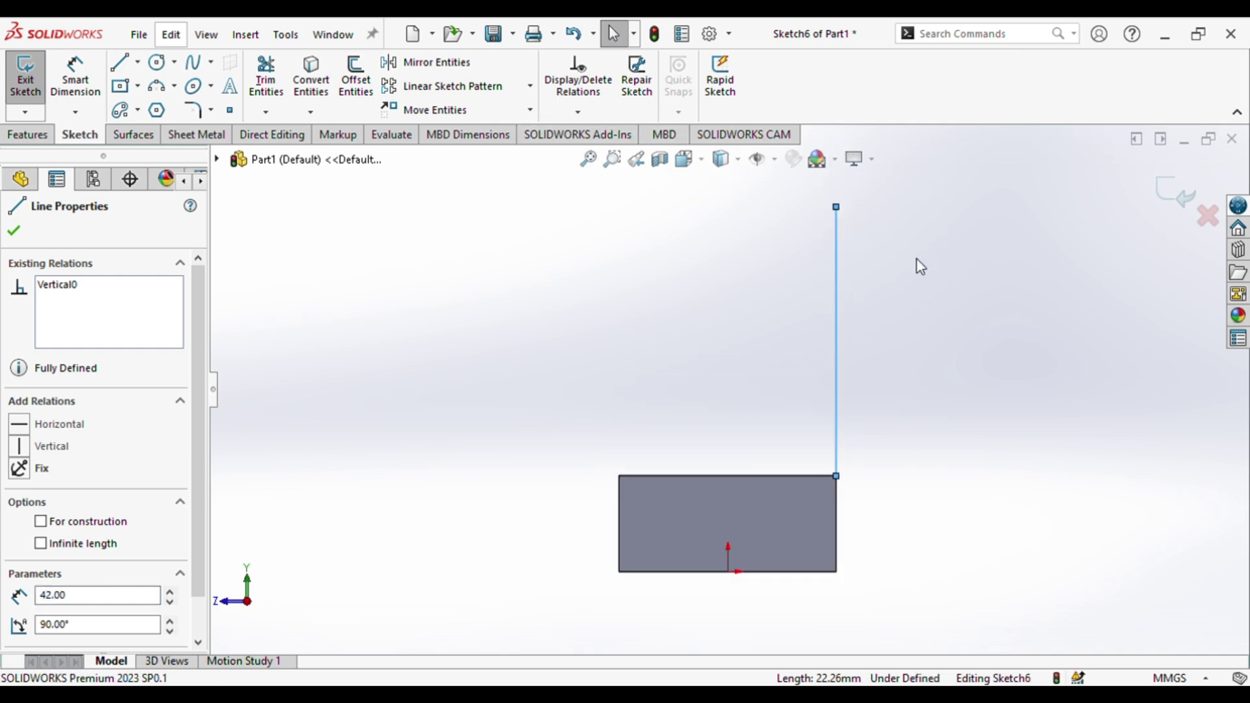
pyautogui.click(116, 63)
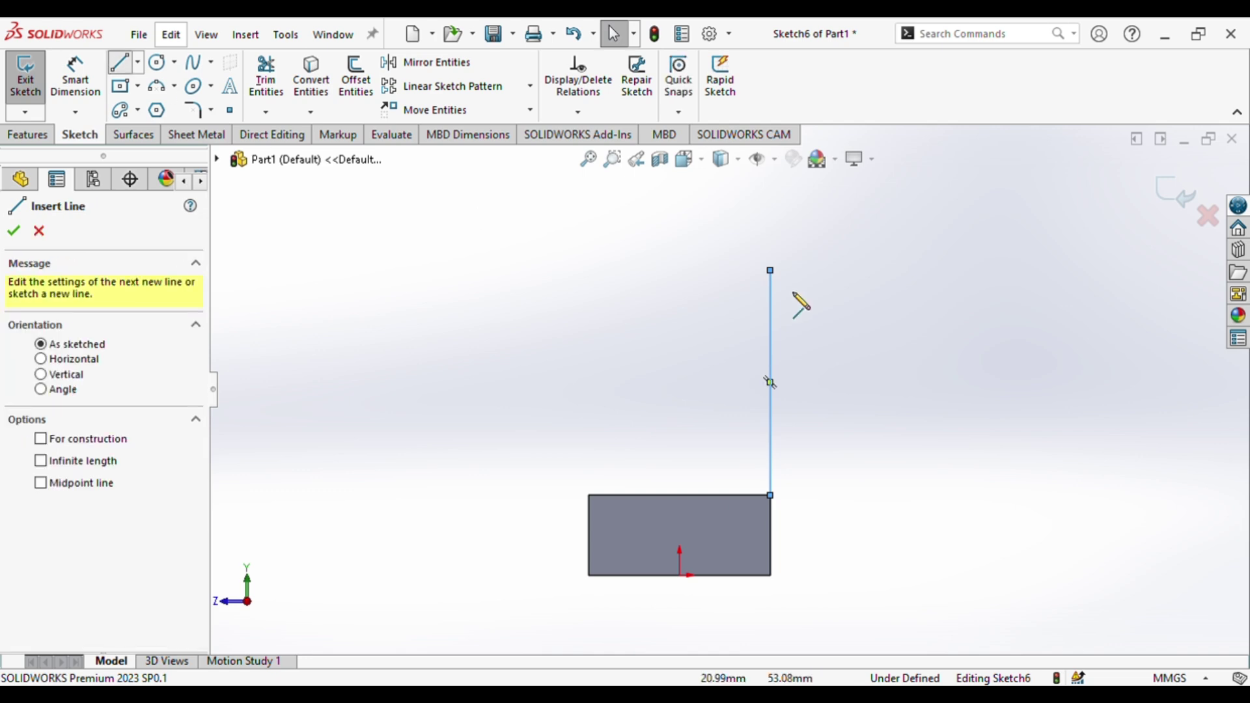
pyautogui.click(771, 496)
pyautogui.click(589, 496)
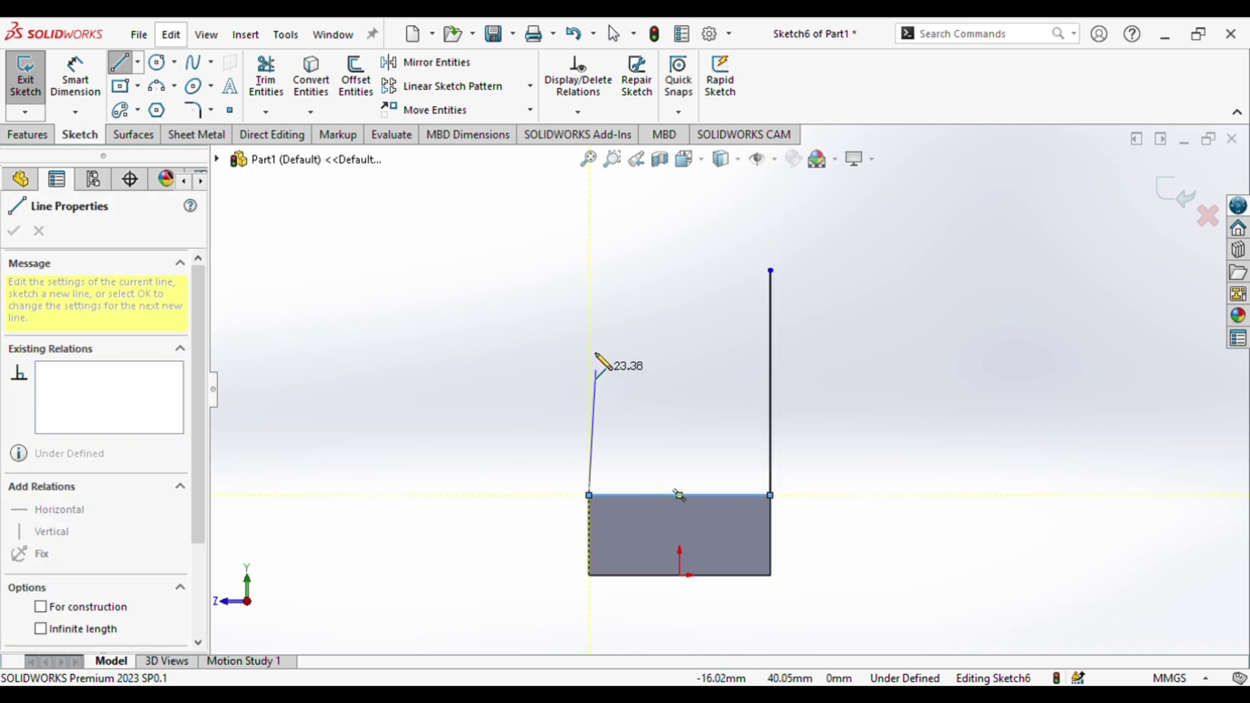
pyautogui.click(589, 271)
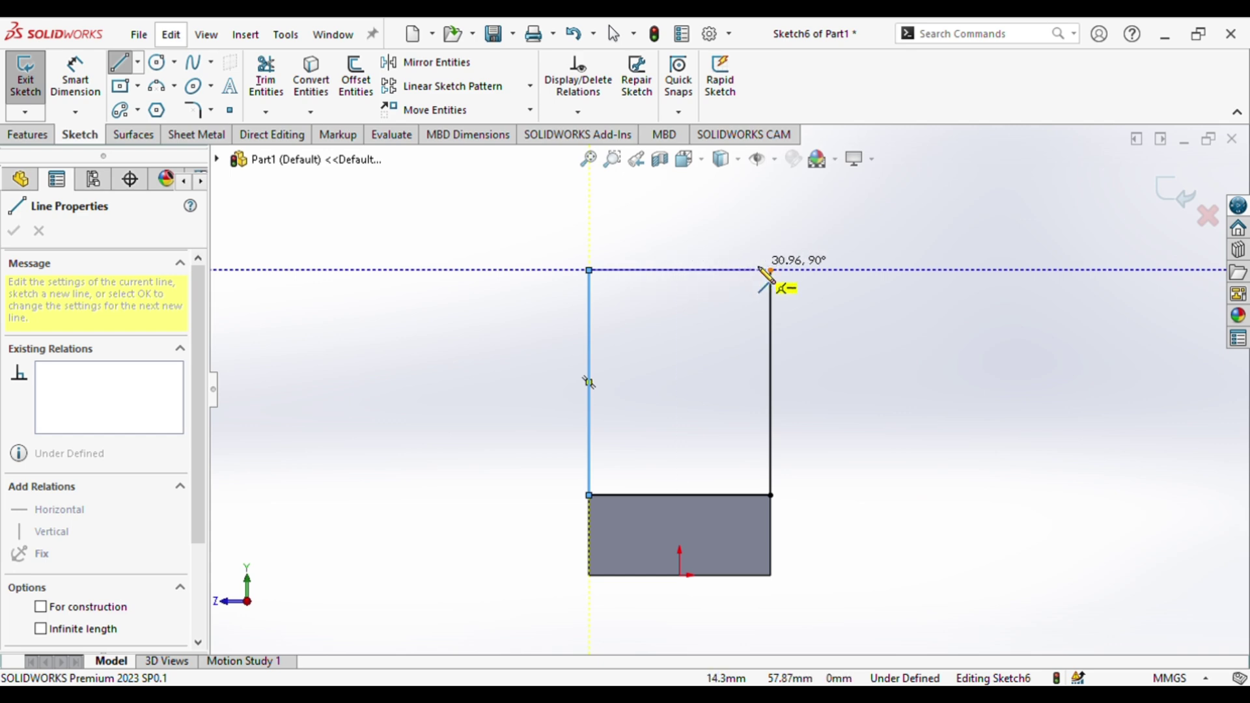
pyautogui.click(771, 270)
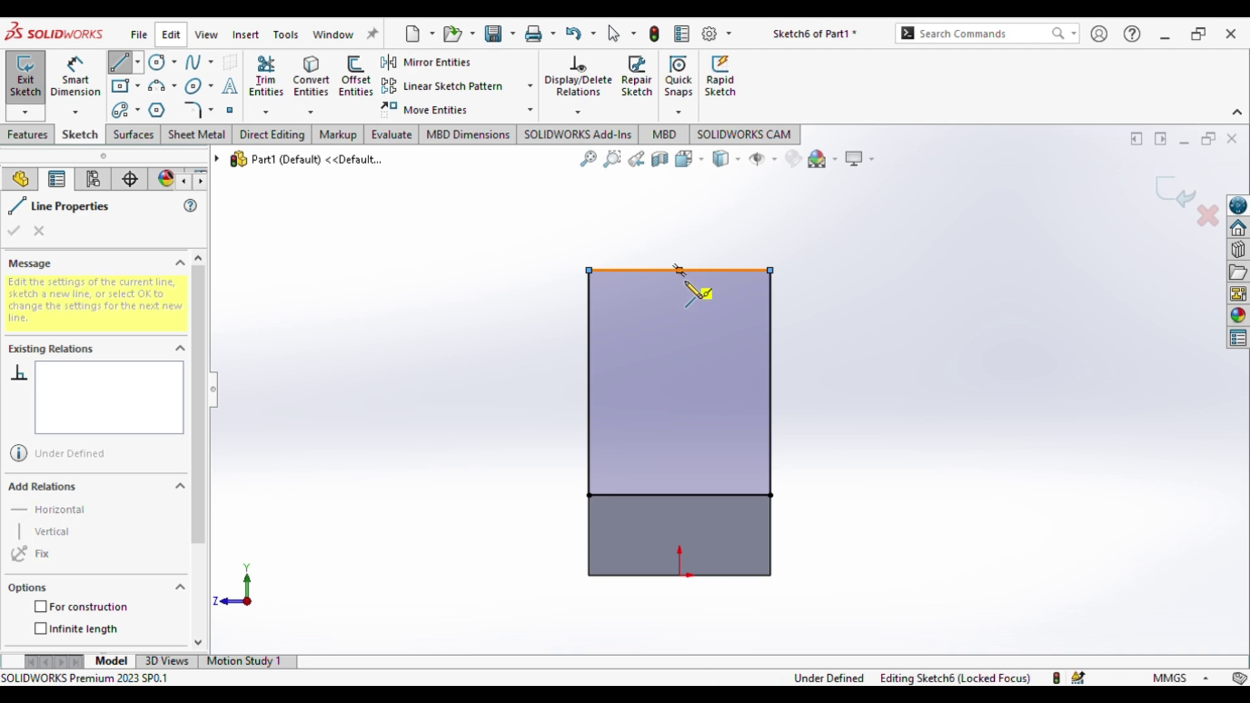
# - Draw a vertical line down from the midpoint of the profile's top edge and set its length to 16.5 mm
pyautogui.click(679, 270)
pyautogui.click(680, 376)
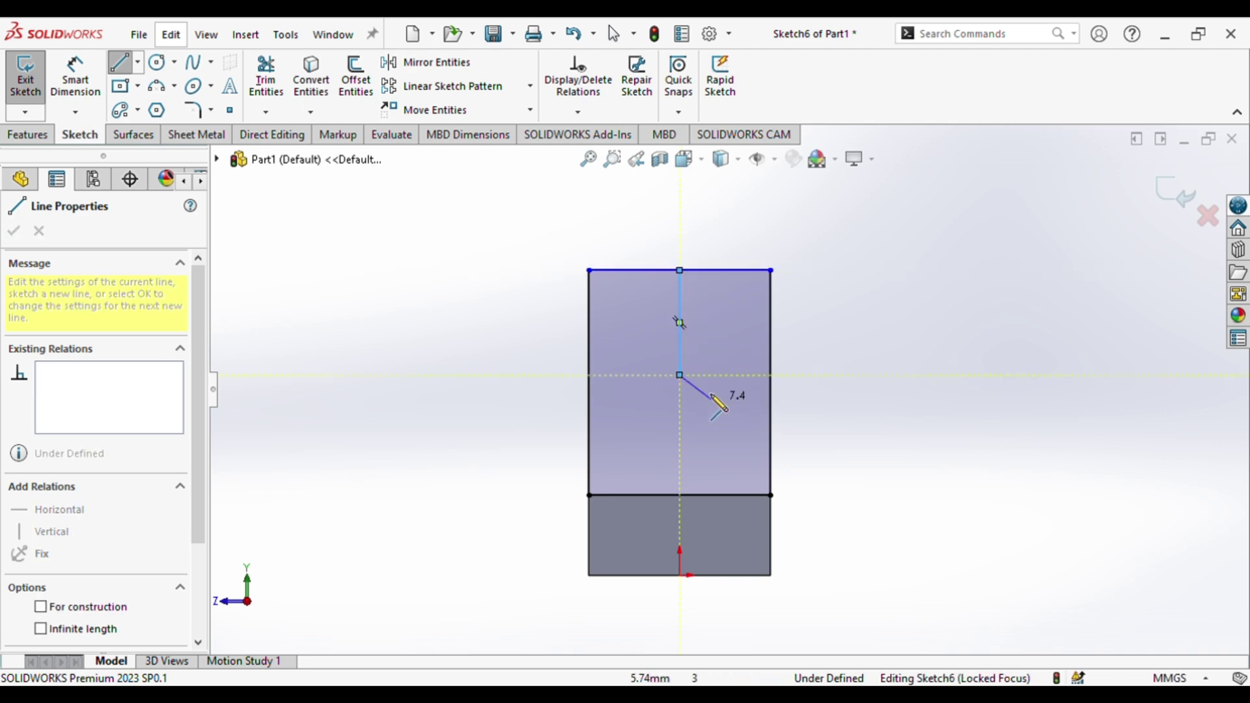
pyautogui.press('Escape')
pyautogui.click(680, 364)
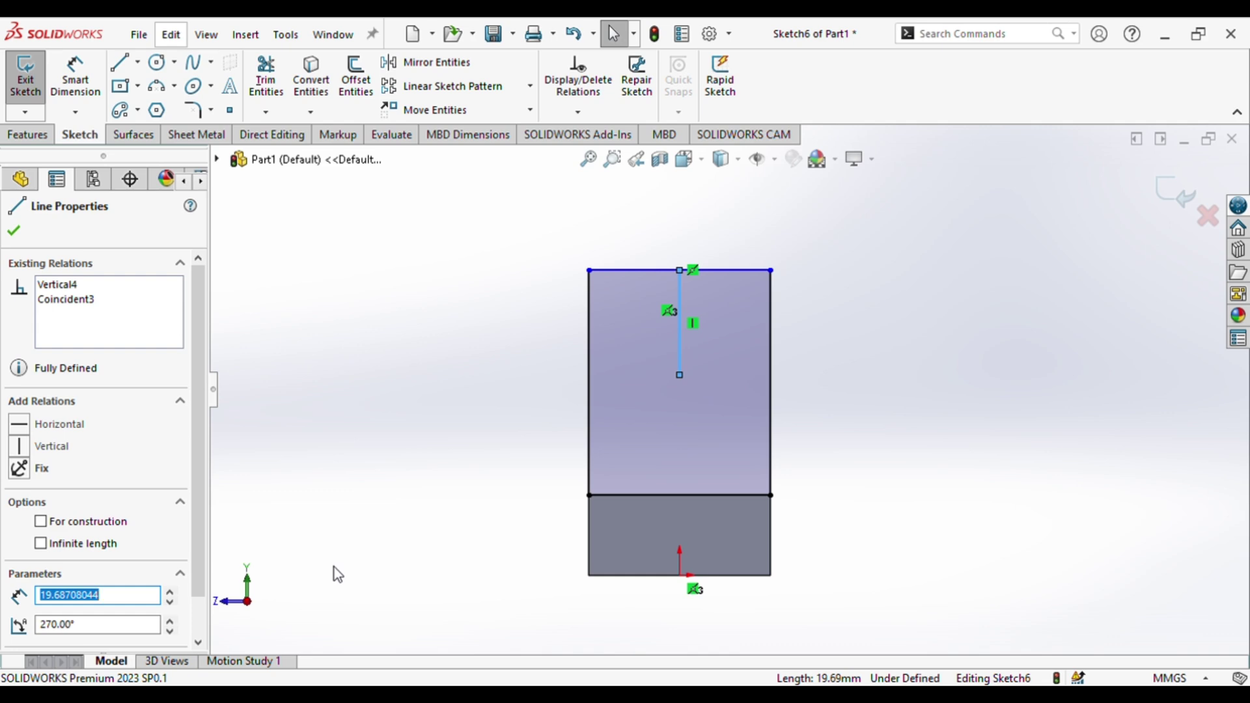
pyautogui.press('Return')
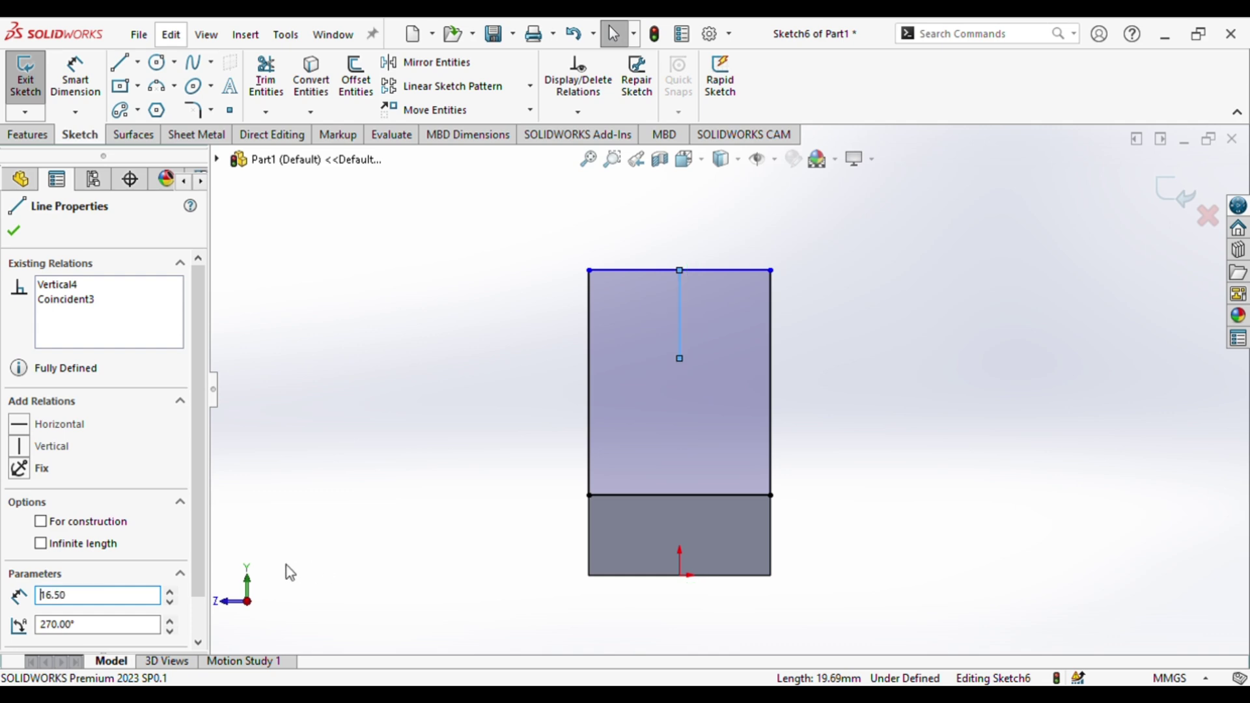
# - Draw a circle centred on the short vertical line's lower end and tangent to the profile's side
pyautogui.click(156, 62)
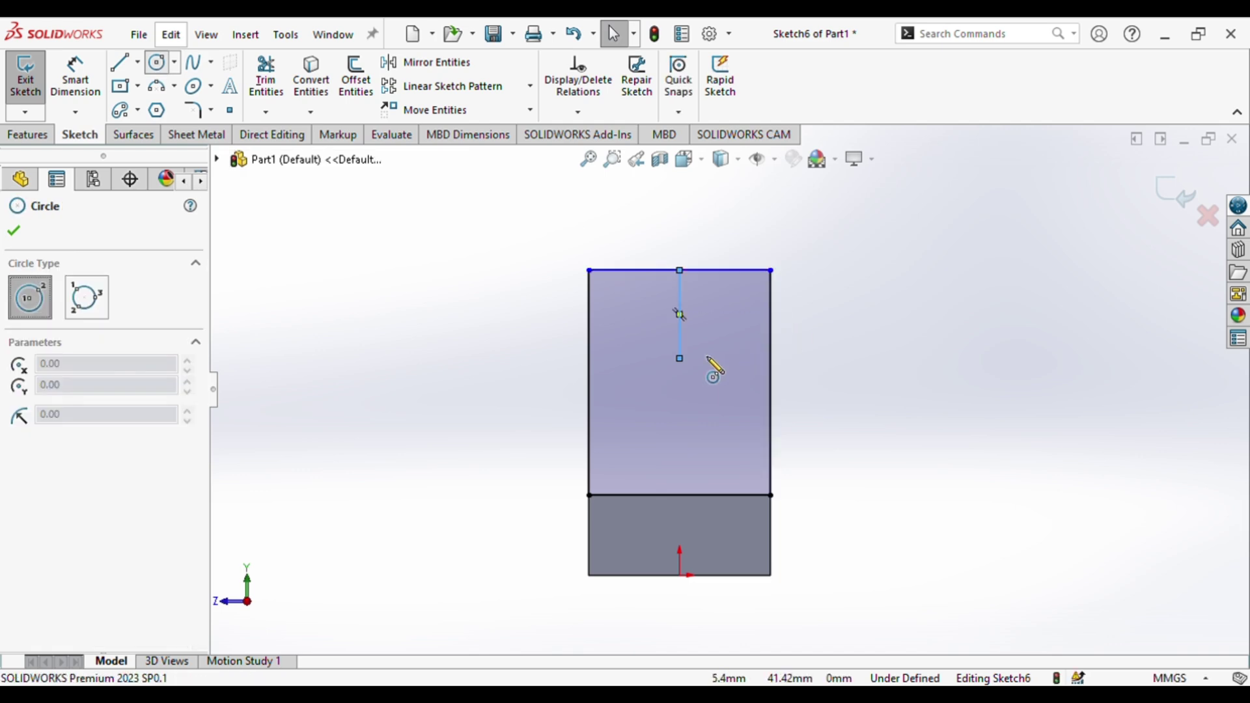
pyautogui.click(679, 358)
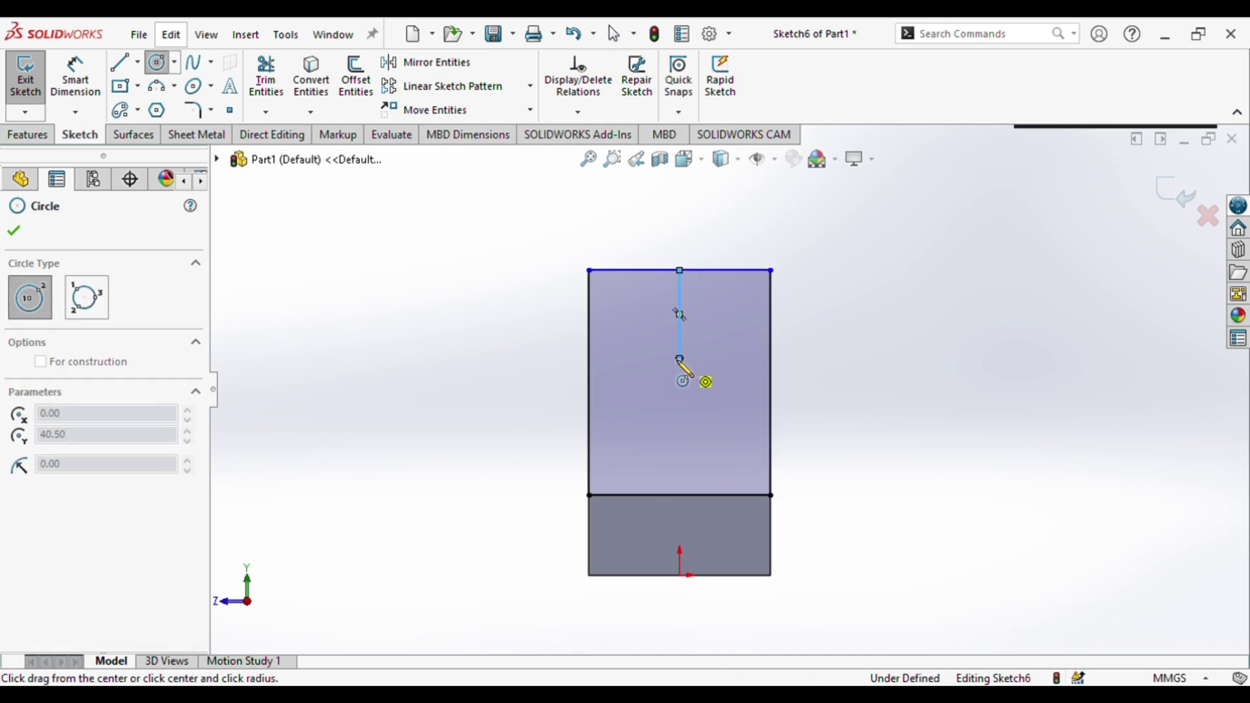
pyautogui.click(591, 370)
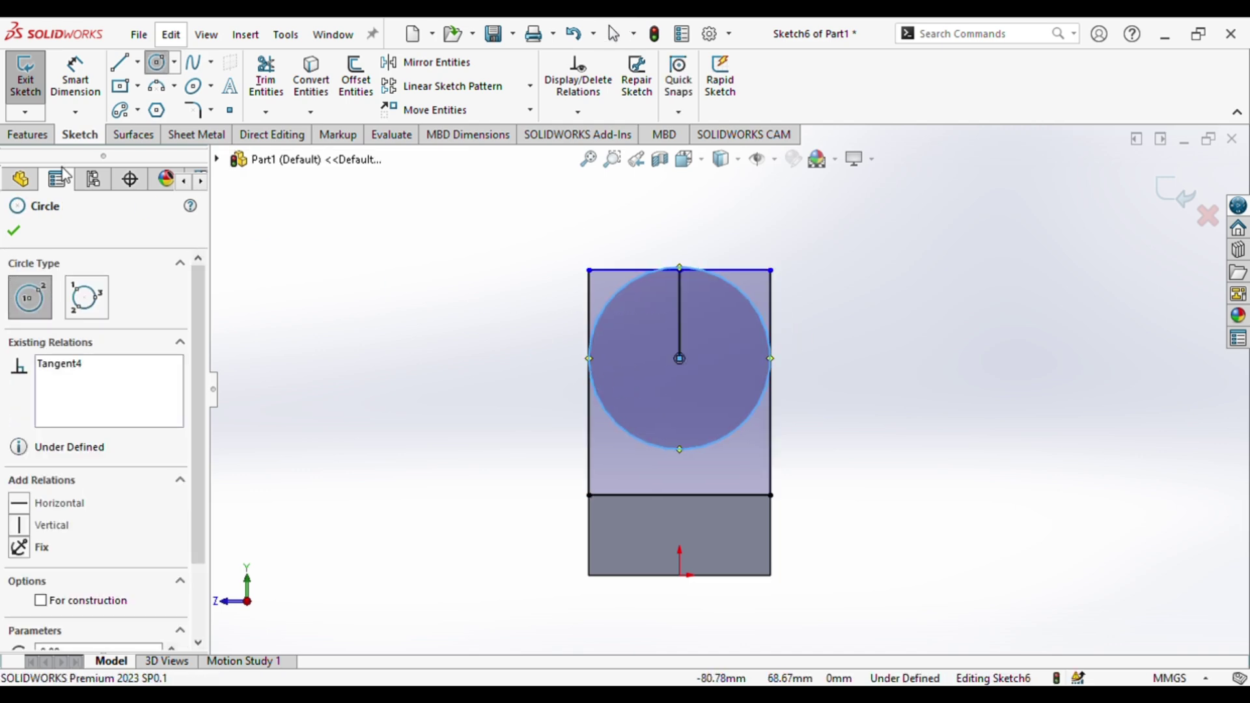
pyautogui.press('Escape')
# - Draw a horizontal line across the circle's diameter, joining its two side quadrant points
pyautogui.press('l')
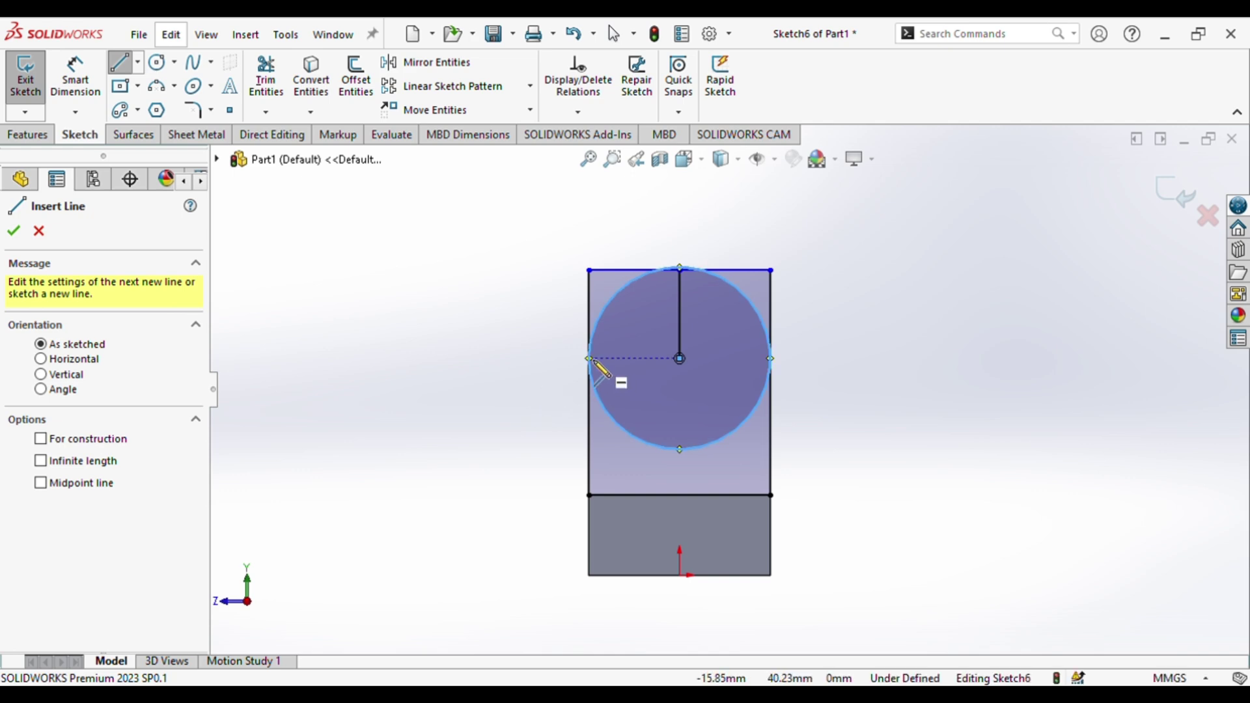
pyautogui.click(590, 359)
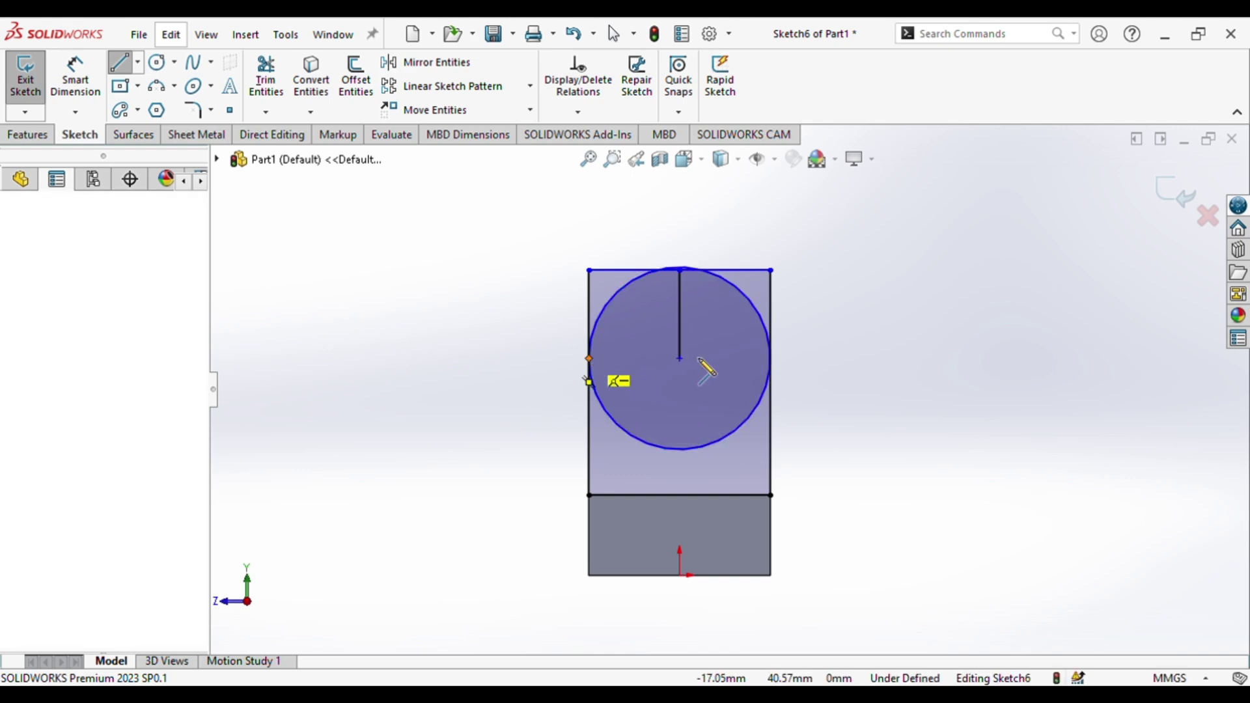
pyautogui.click(770, 359)
# - Trim away the rectangle's upper corners and top edge together with the vertical line inside the circle
pyautogui.click(267, 78)
pyautogui.scroll(-3, 726, 355)
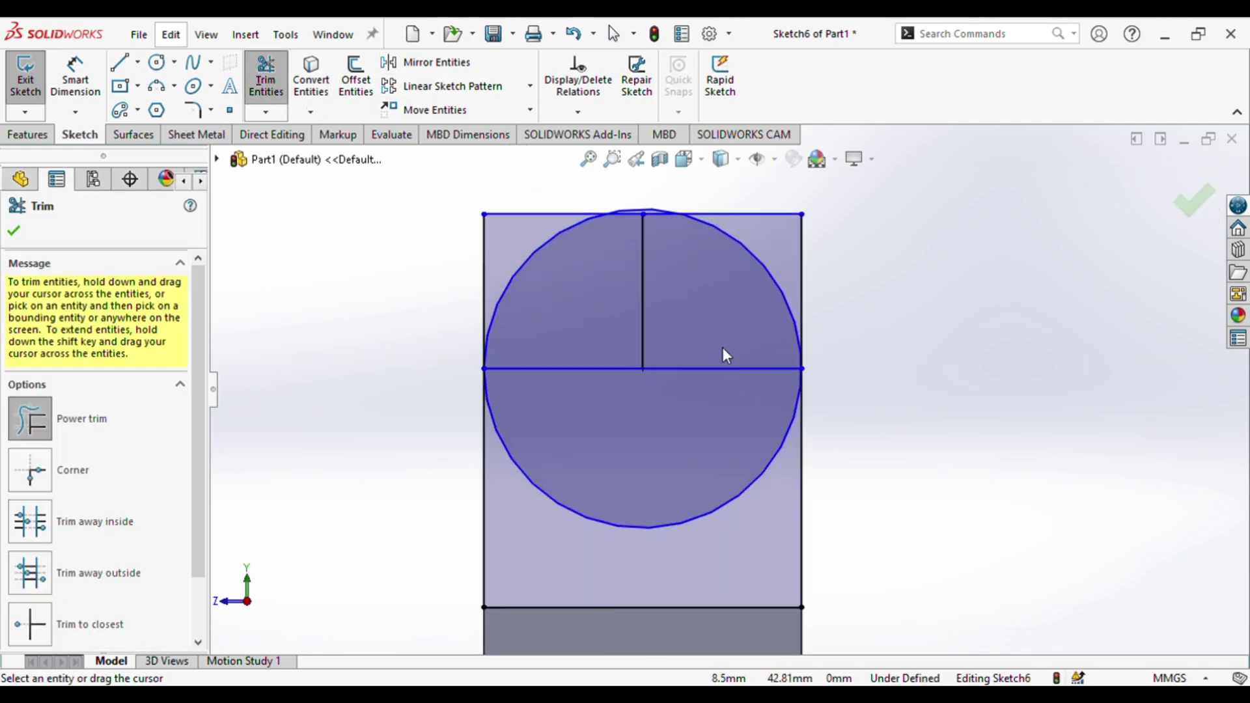
pyautogui.moveTo(507, 202)
pyautogui.mouseDown()
pyautogui.moveTo(497, 271)
pyautogui.moveTo(458, 290)
pyautogui.moveTo(497, 259)
pyautogui.moveTo(488, 297)
pyautogui.moveTo(518, 358)
pyautogui.moveTo(488, 327)
pyautogui.moveTo(466, 338)
pyautogui.moveTo(713, 208)
pyautogui.moveTo(759, 221)
pyautogui.moveTo(642, 223)
pyautogui.mouseUp()
pyautogui.scroll(-5, 644, 218)
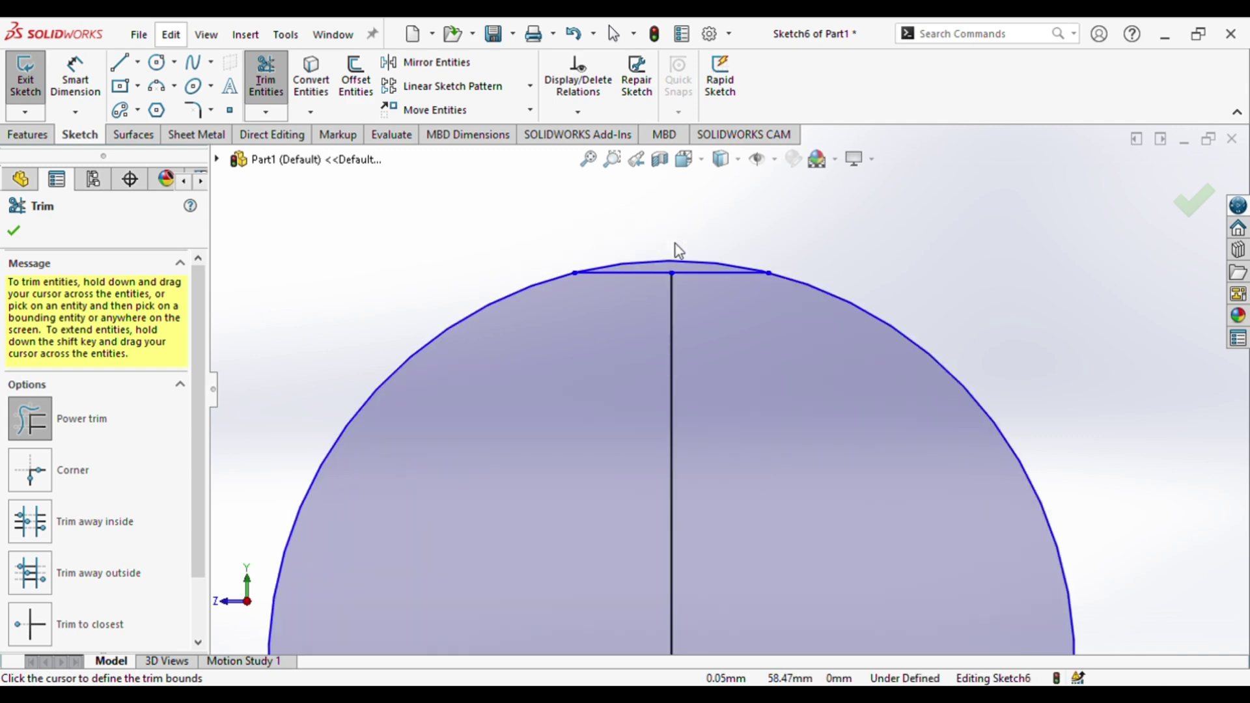
pyautogui.scroll(-3, 678, 250)
pyautogui.moveTo(667, 299)
pyautogui.mouseDown()
pyautogui.moveTo(633, 333)
pyautogui.moveTo(704, 317)
pyautogui.moveTo(698, 301)
pyautogui.moveTo(641, 296)
pyautogui.mouseUp()
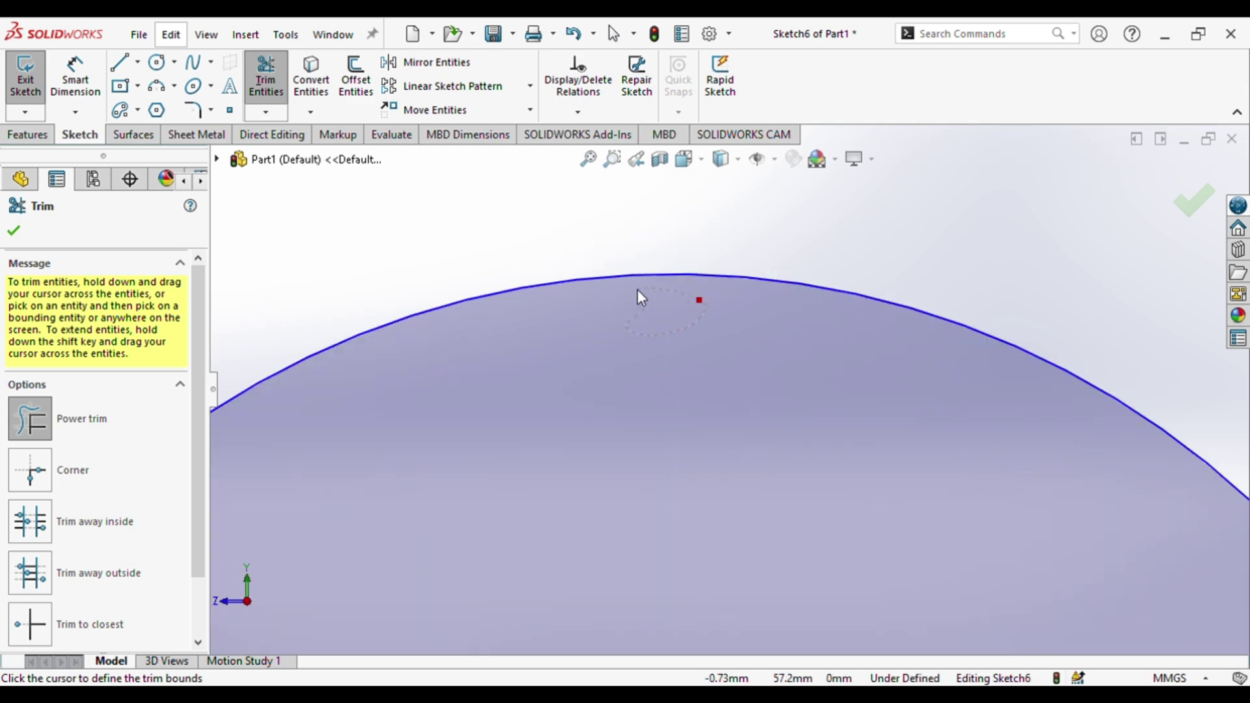
# - Trim away the circle's lower half and the horizontal diameter line, leaving a single round-topped arm profile
pyautogui.scroll(8, 684, 343)
pyautogui.moveTo(708, 553); pyautogui.dragTo(658, 615)
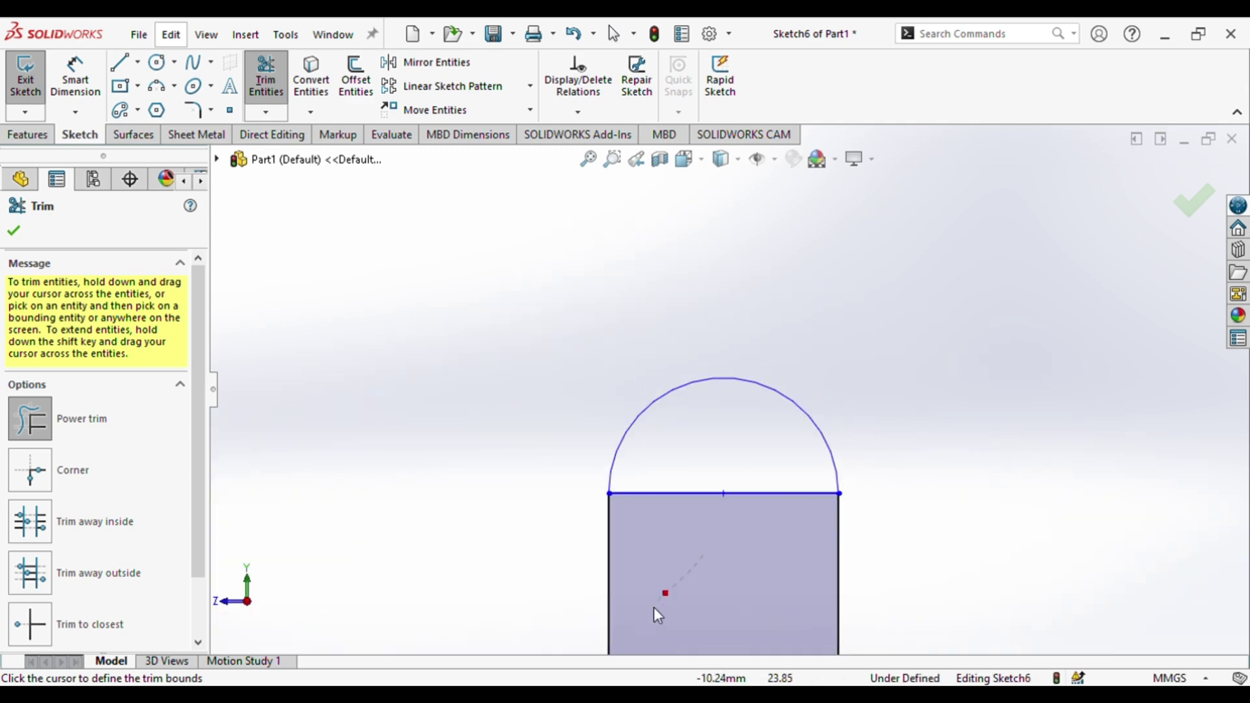
pyautogui.scroll(3, 721, 514)
pyautogui.moveTo(722, 426)
pyautogui.mouseDown()
pyautogui.moveTo(705, 474)
pyautogui.moveTo(751, 414)
pyautogui.mouseUp()
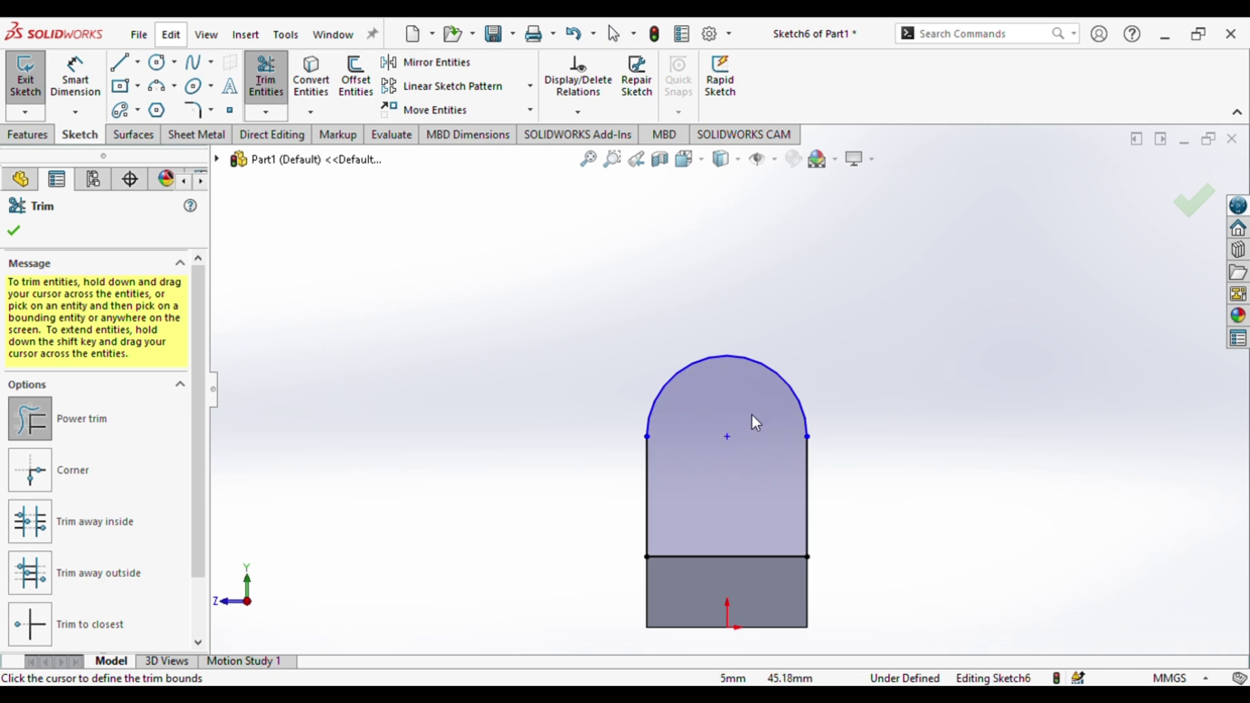
pyautogui.scroll(-1, 911, 400)
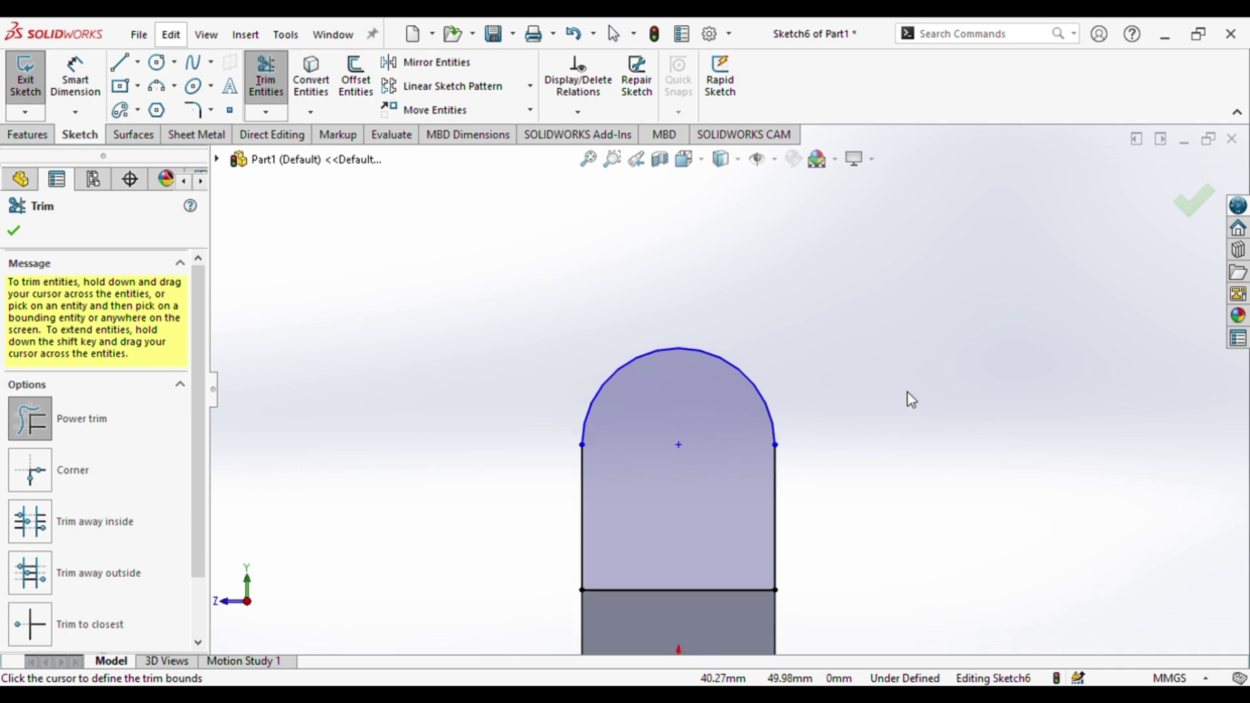
pyautogui.click(13, 231)
# - Draw a circle concentric with the arm's rounded end and set its radius to 6 mm
pyautogui.click(156, 62)
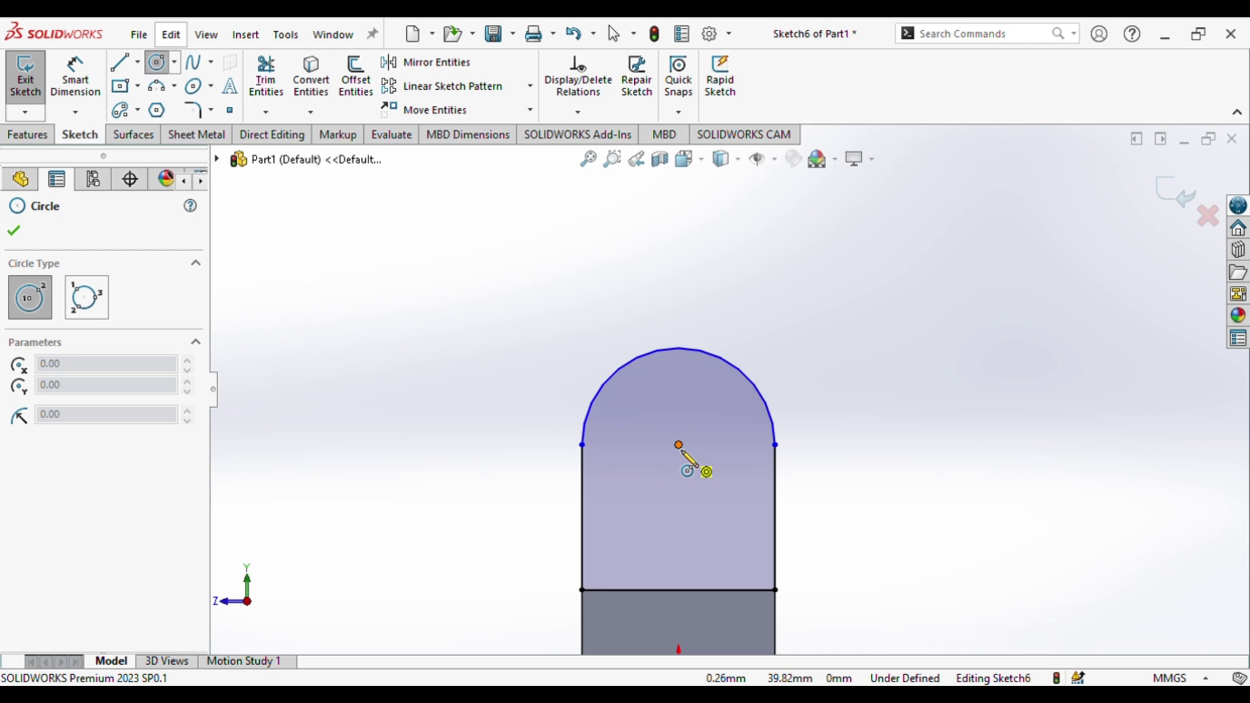
pyautogui.click(679, 445)
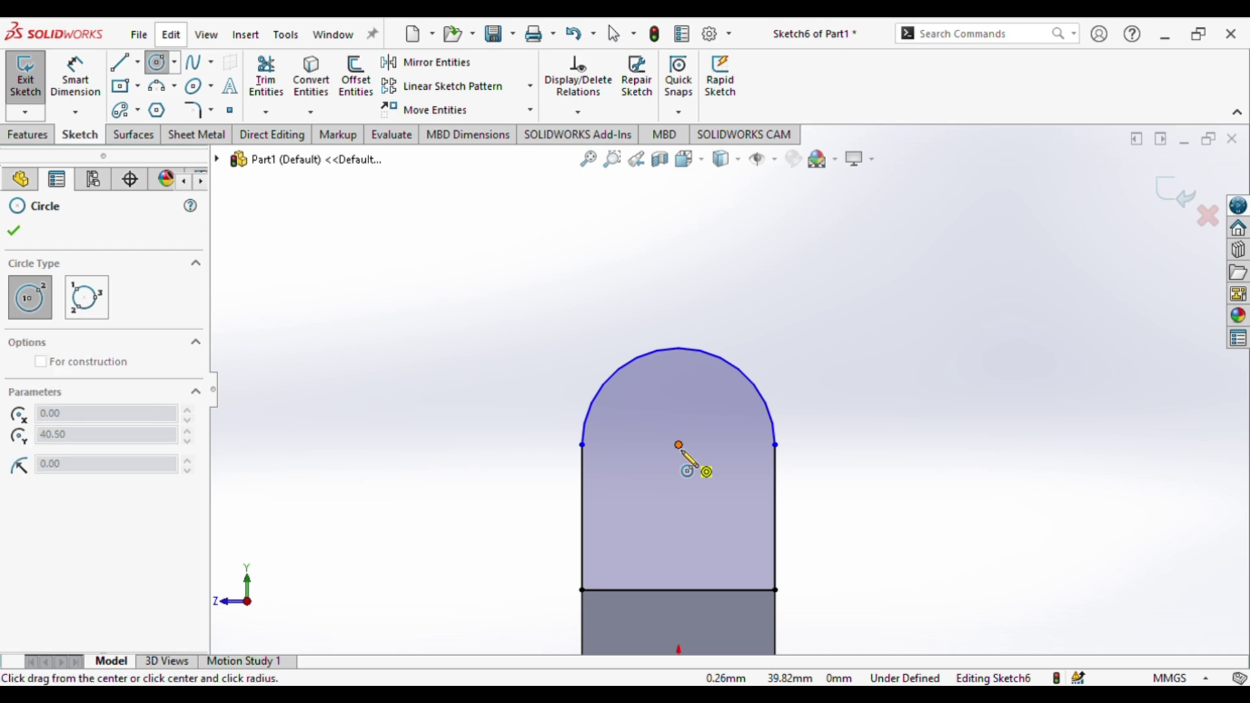
pyautogui.click(636, 443)
pyautogui.press('Escape')
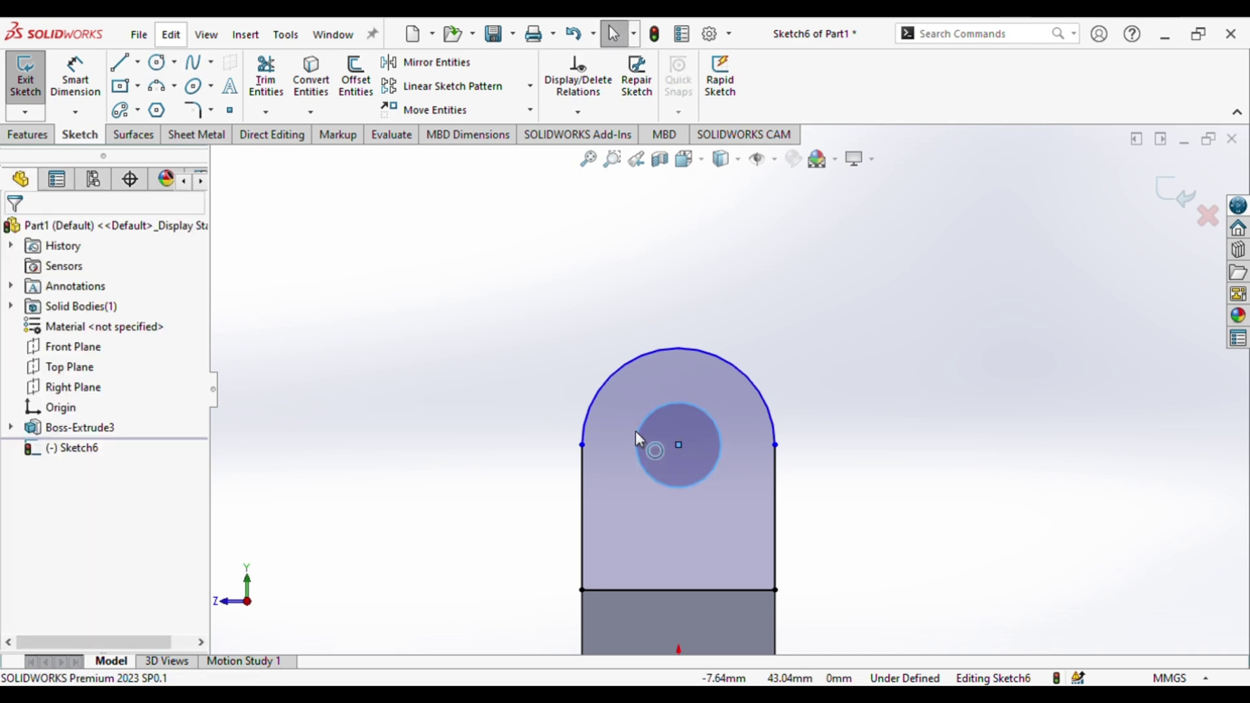
pyautogui.click(637, 441)
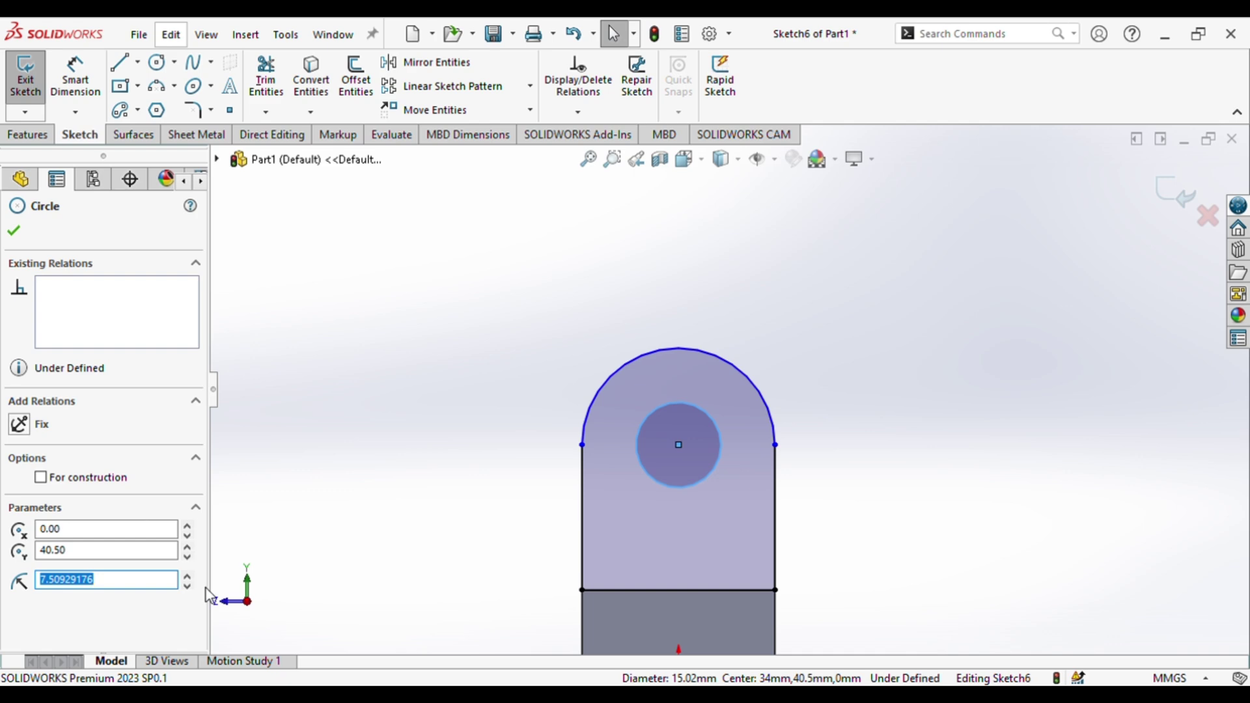
pyautogui.write('4+2')
pyautogui.press('Return')
# - Extrude the arm profile with its hole 15 mm blind, reversing the direction so it lies over the base block
pyautogui.click(27, 134)
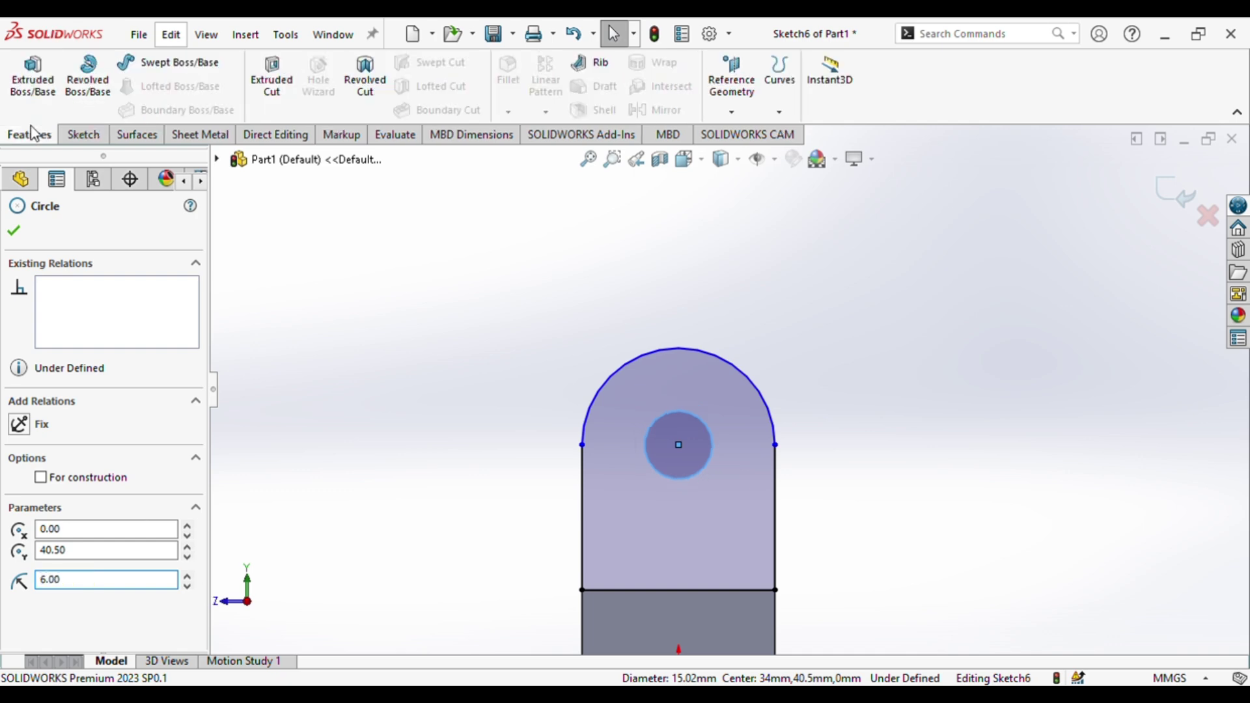
pyautogui.click(33, 78)
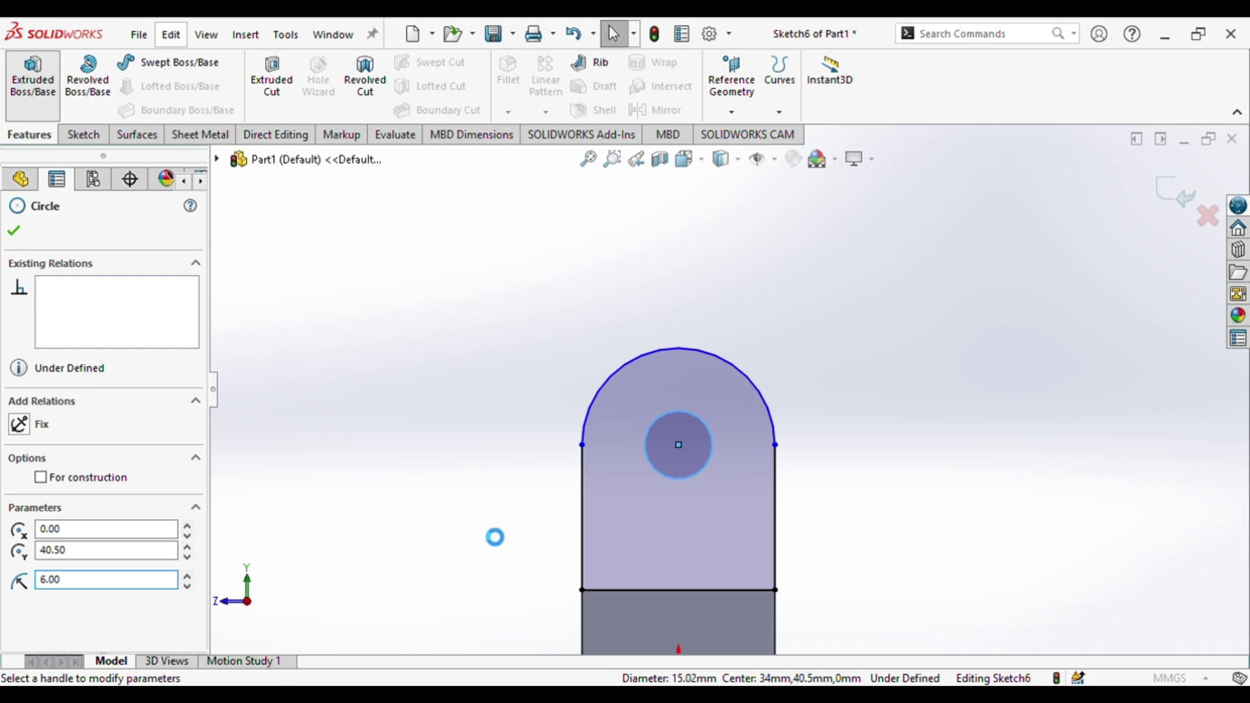
pyautogui.moveTo(489, 524); pyautogui.dragTo(637, 558, button='middle')
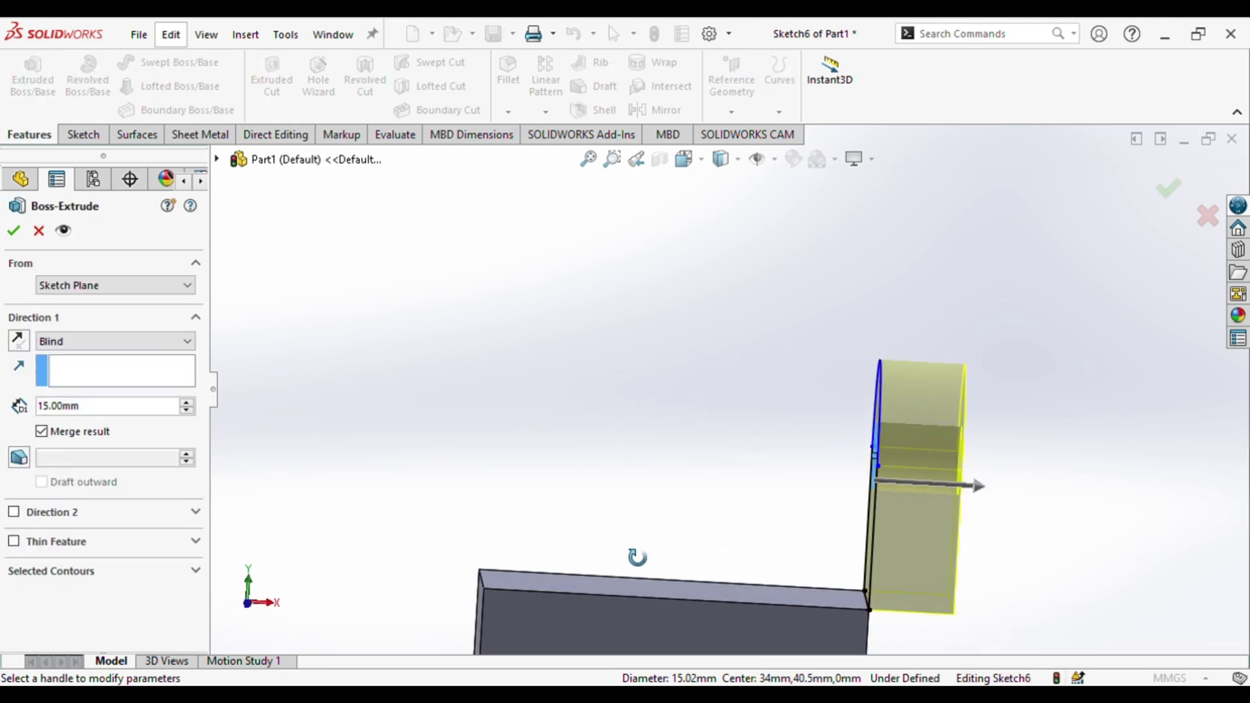
pyautogui.click(19, 341)
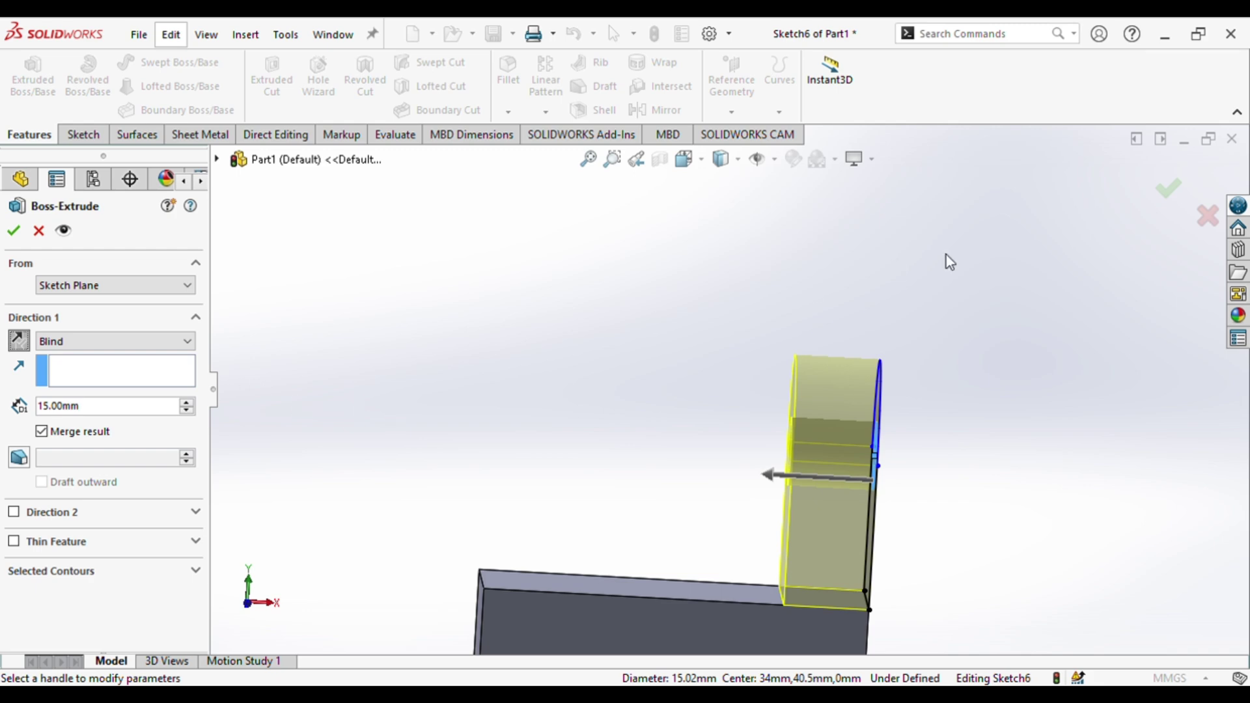
pyautogui.click(1169, 193)
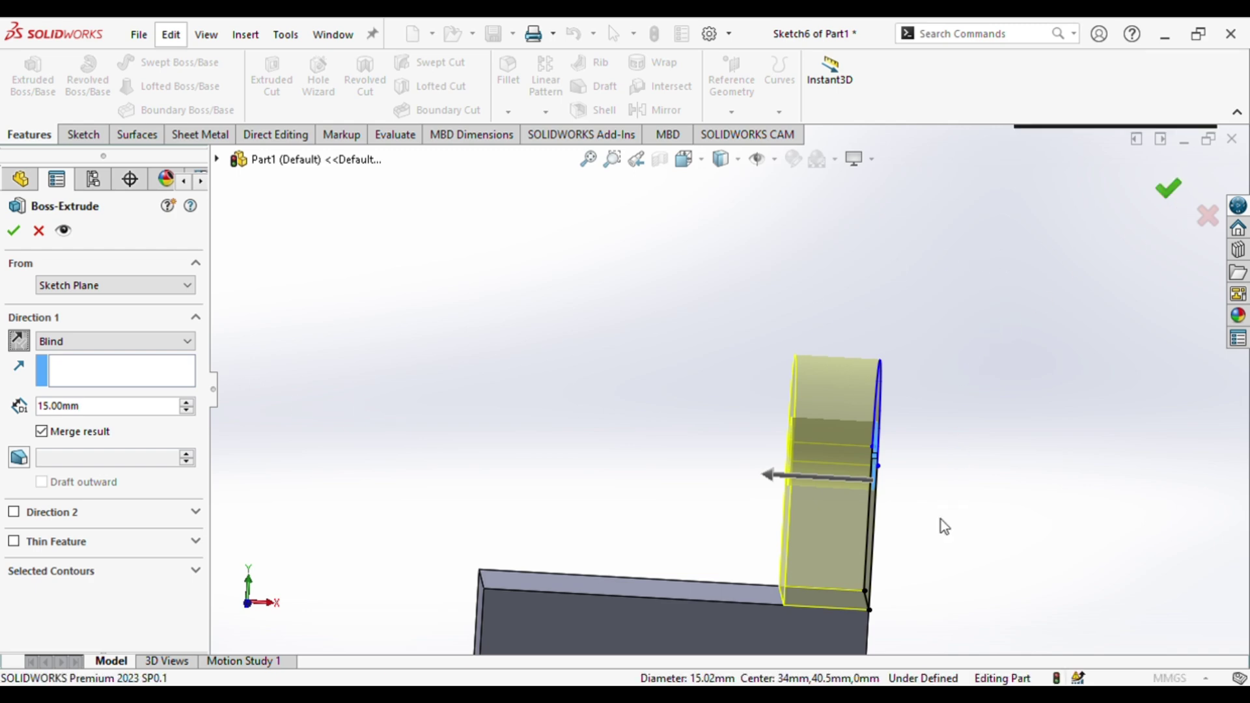
# - Mirror the extruded arm about the Right Plane to create the opposite arm of the fork
pyautogui.scroll(-5, 904, 546)
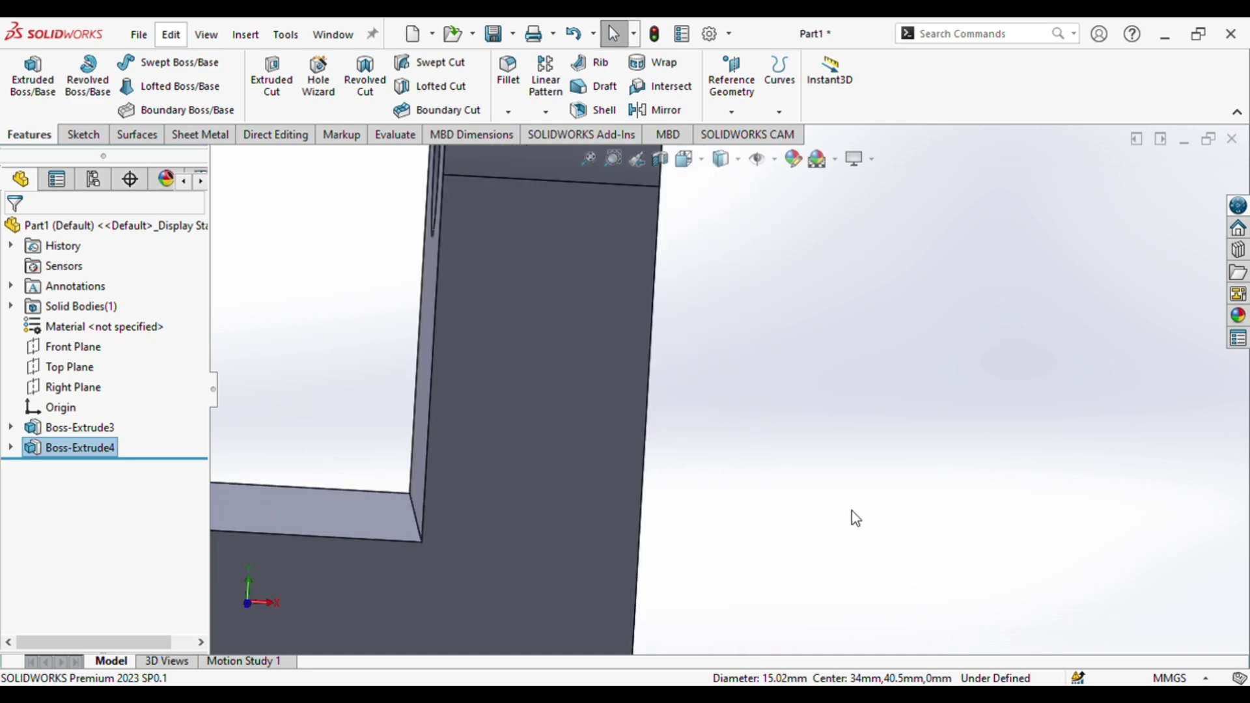
pyautogui.scroll(5, 771, 526)
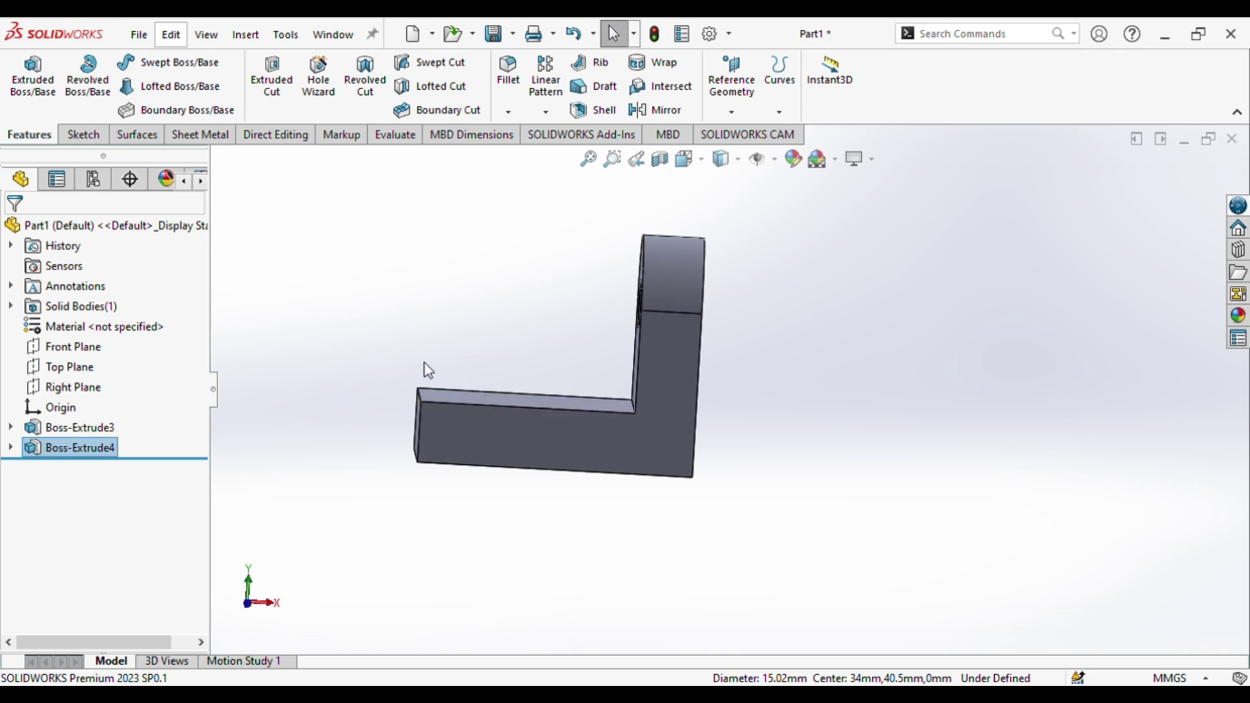
pyautogui.click(678, 110)
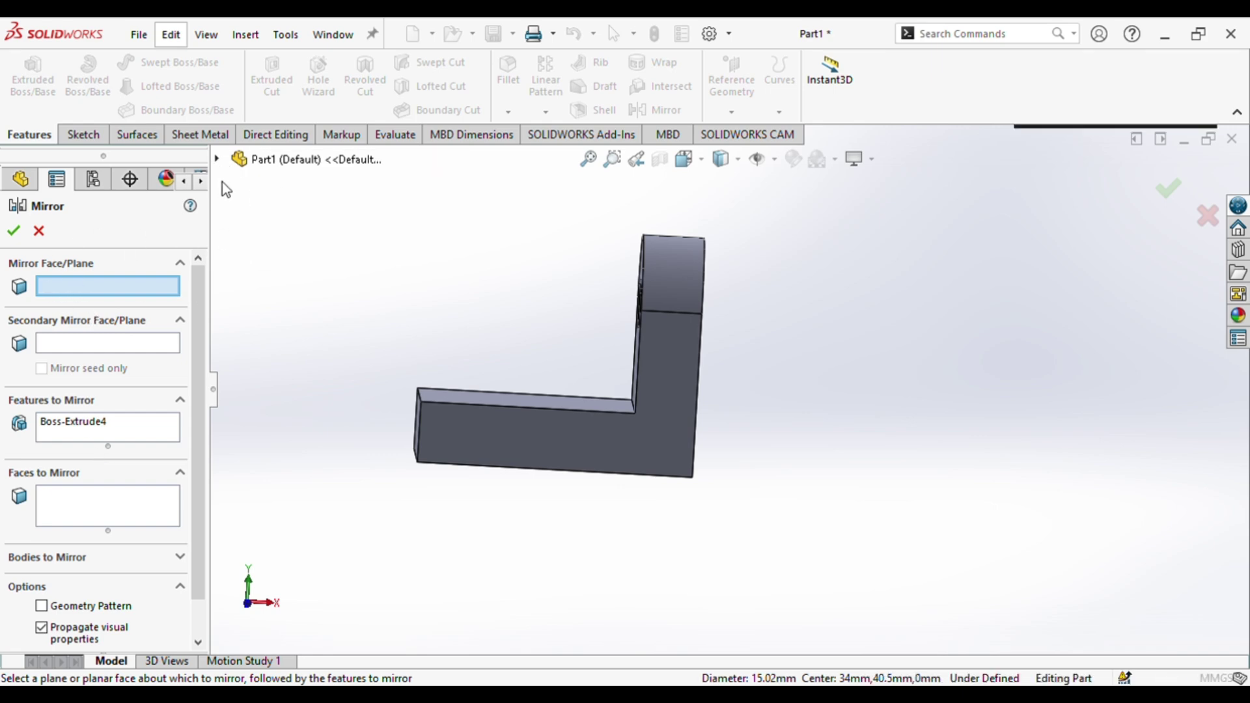
pyautogui.click(218, 159)
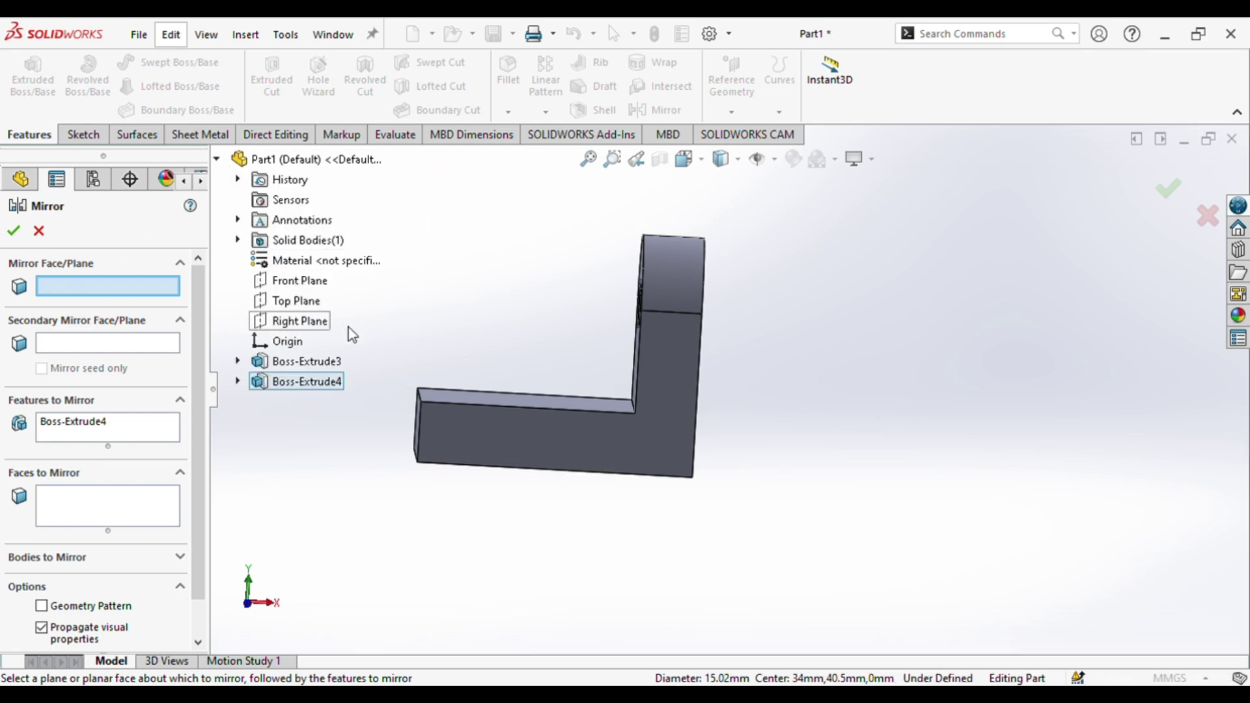
pyautogui.click(309, 322)
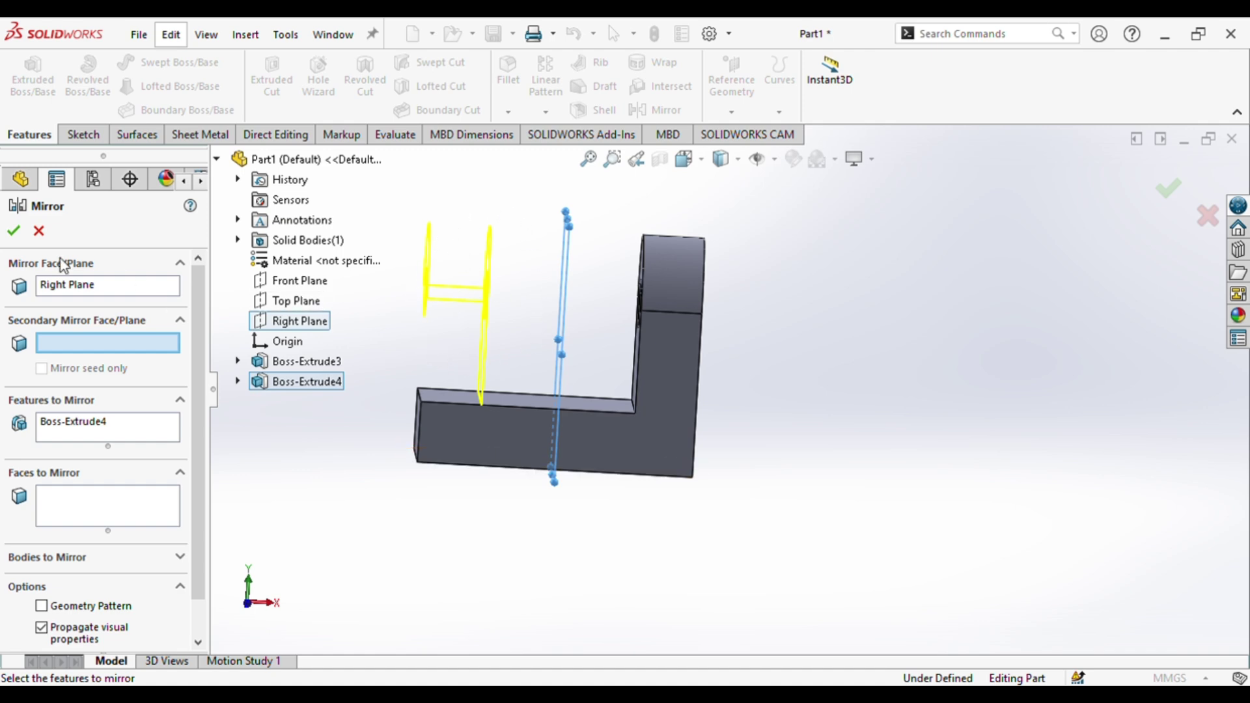
pyautogui.click(1168, 189)
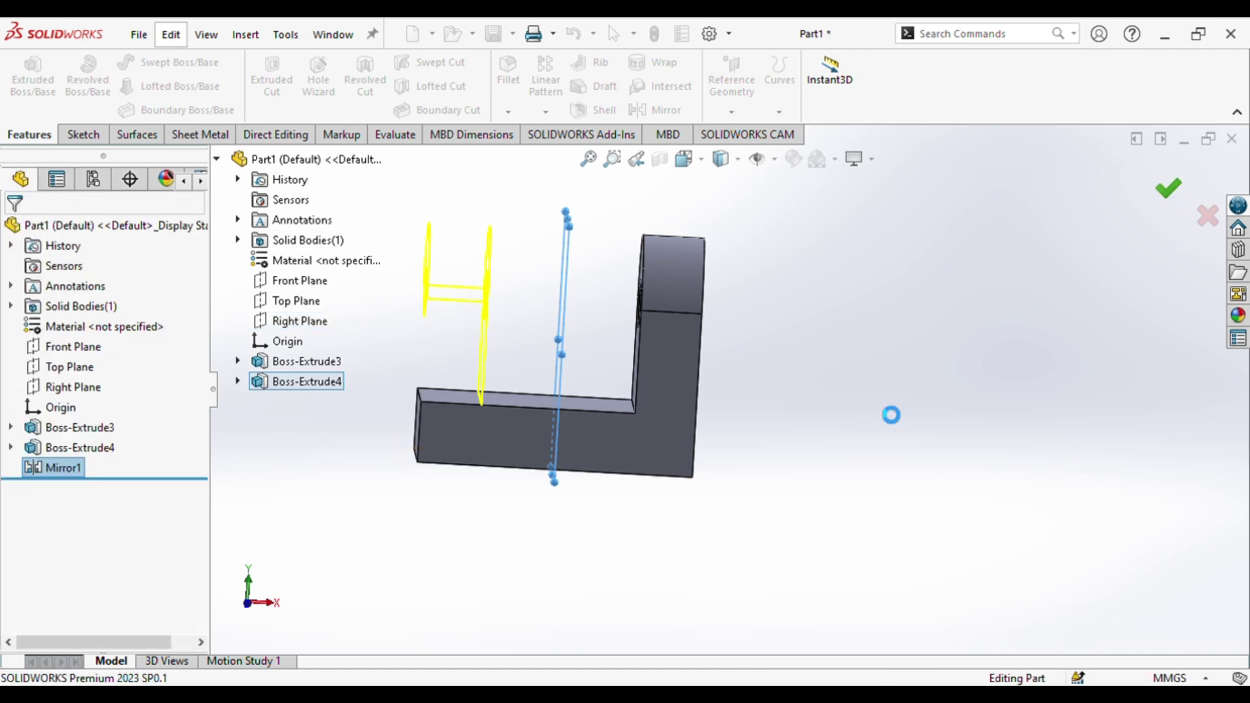
# - Start a sketch on the base block's underside and draw a 17 mm radius circle centred on the origin, reaching the long edge
pyautogui.moveTo(738, 498); pyautogui.dragTo(768, 306, button='middle')
pyautogui.click(555, 424)
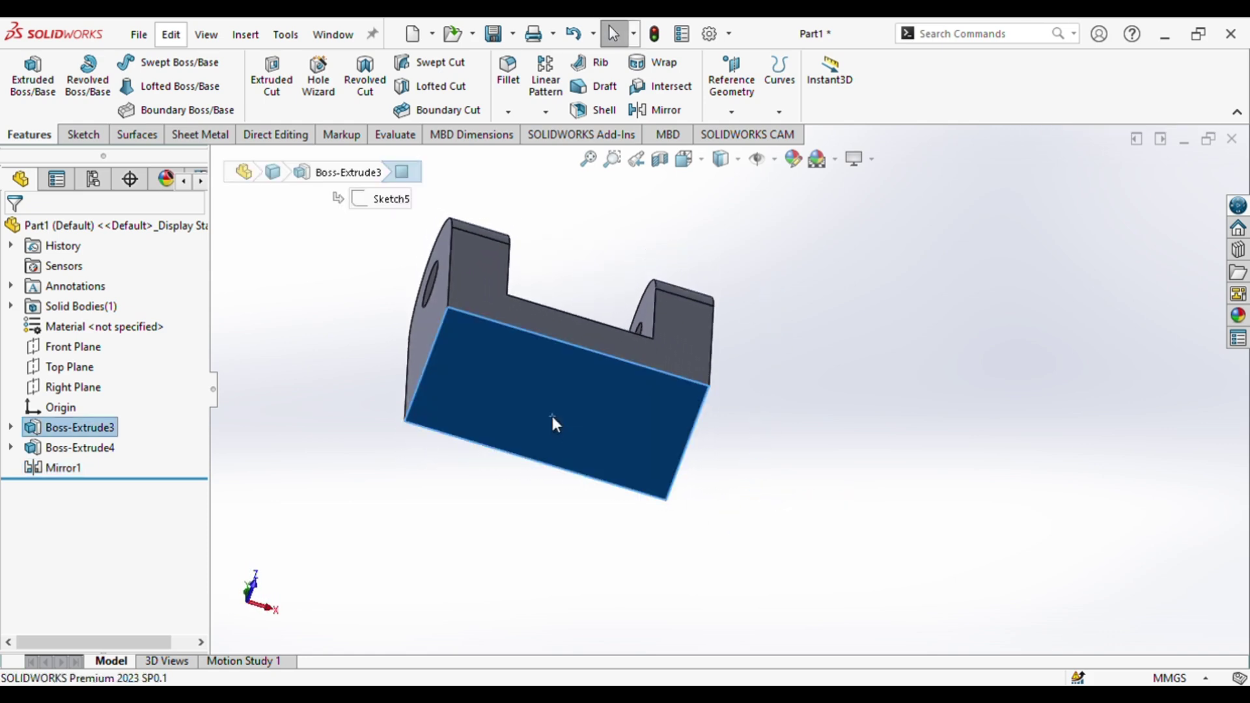
pyautogui.click(647, 374)
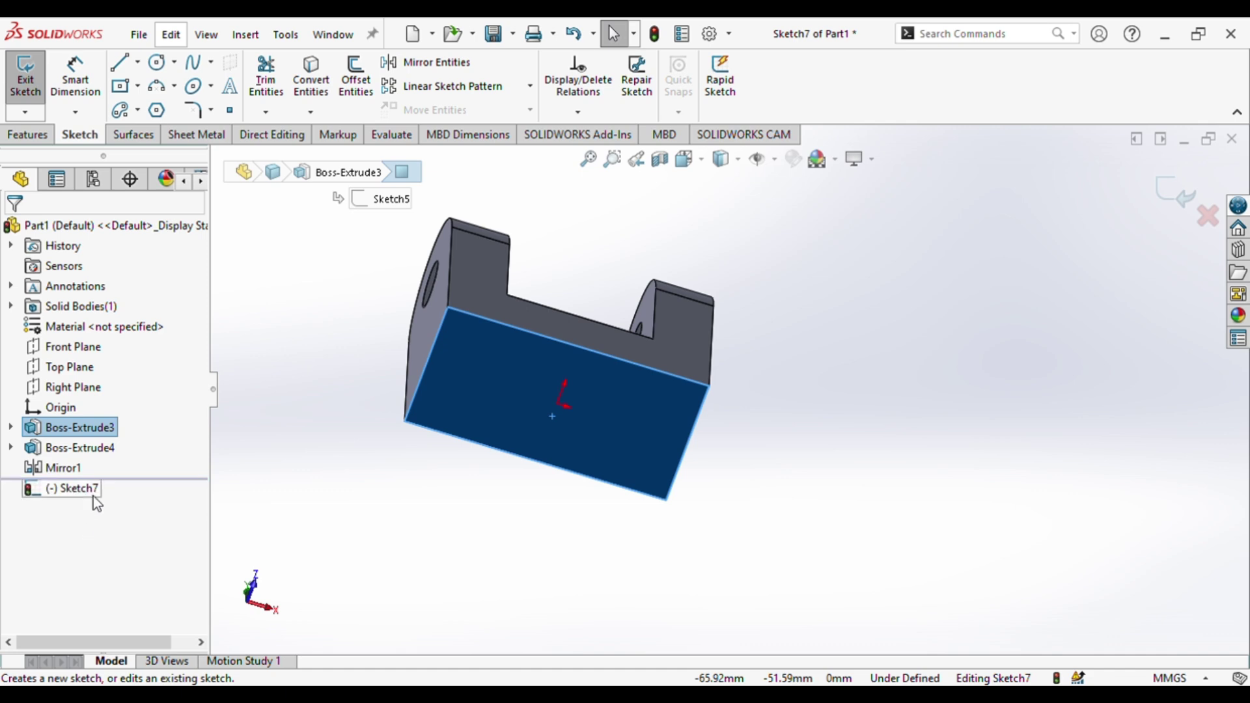
pyautogui.hotkey('ctrl', '8')
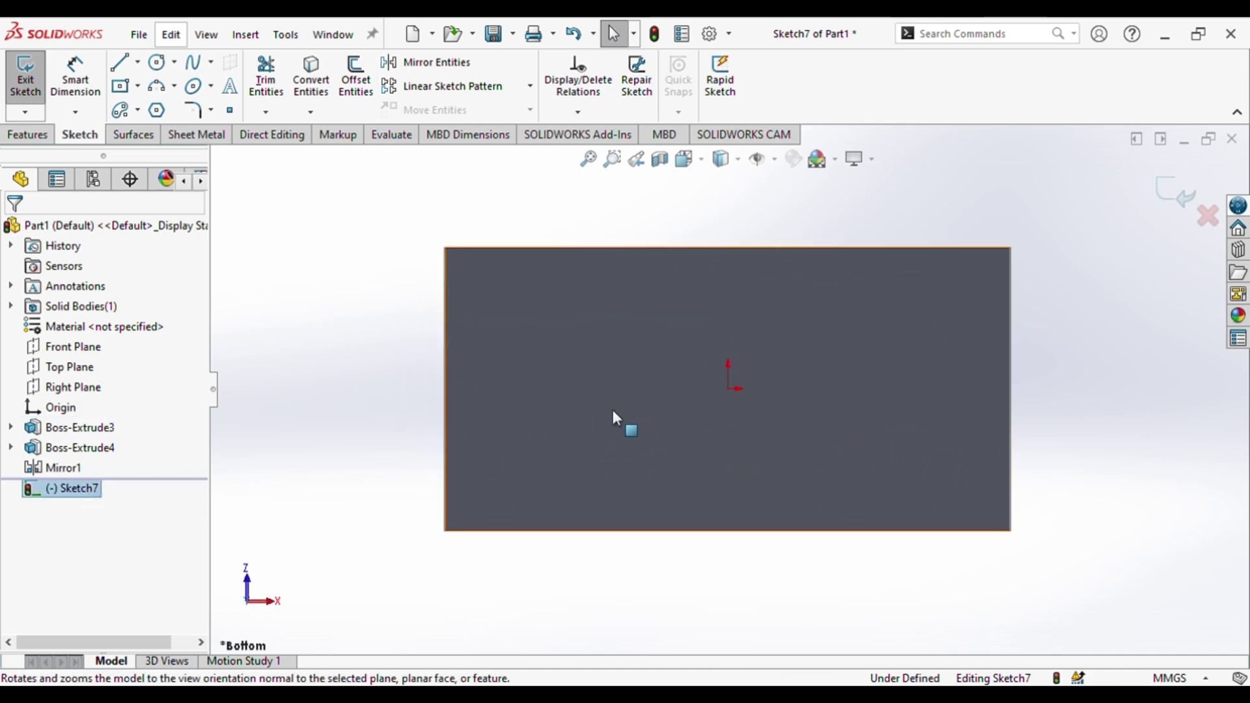
pyautogui.click(157, 62)
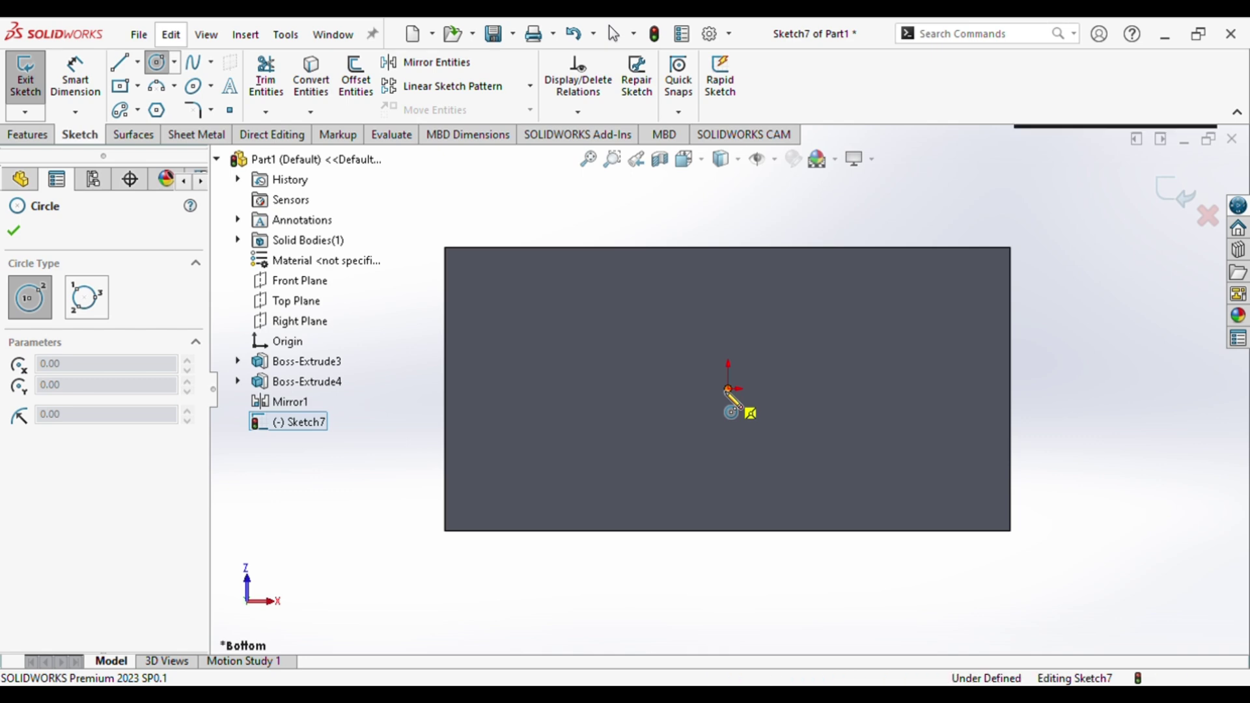
pyautogui.click(728, 388)
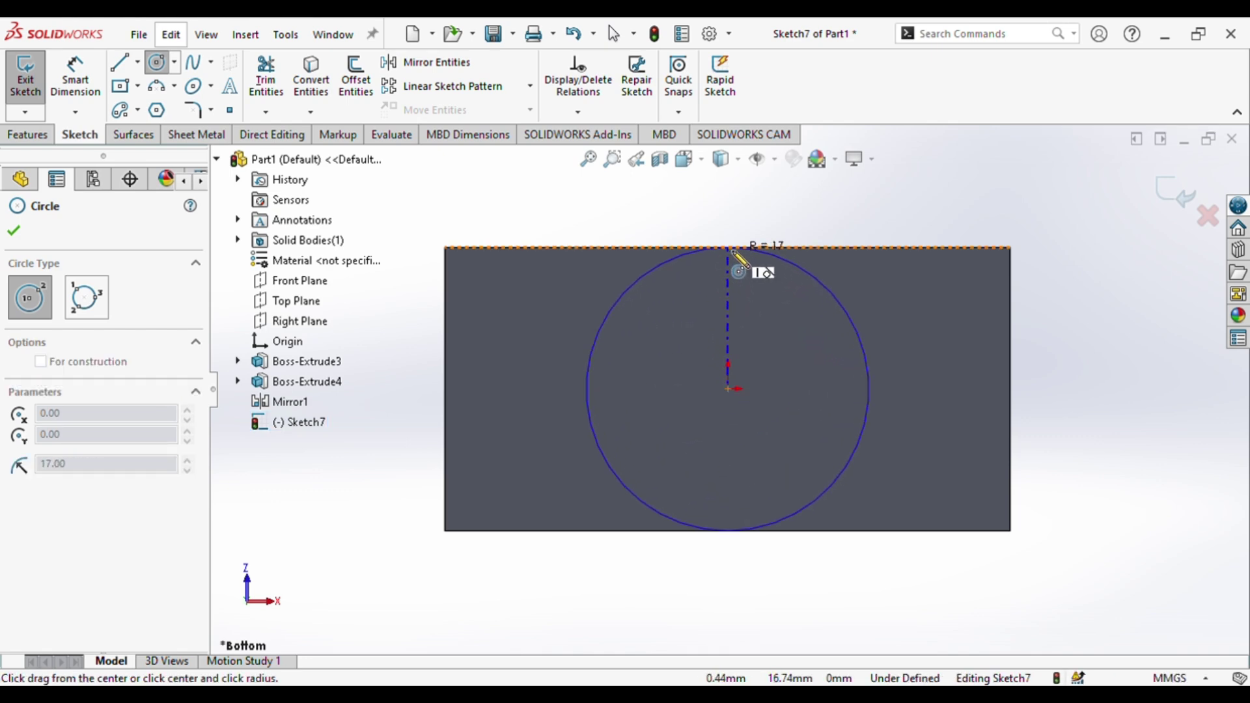
pyautogui.click(733, 251)
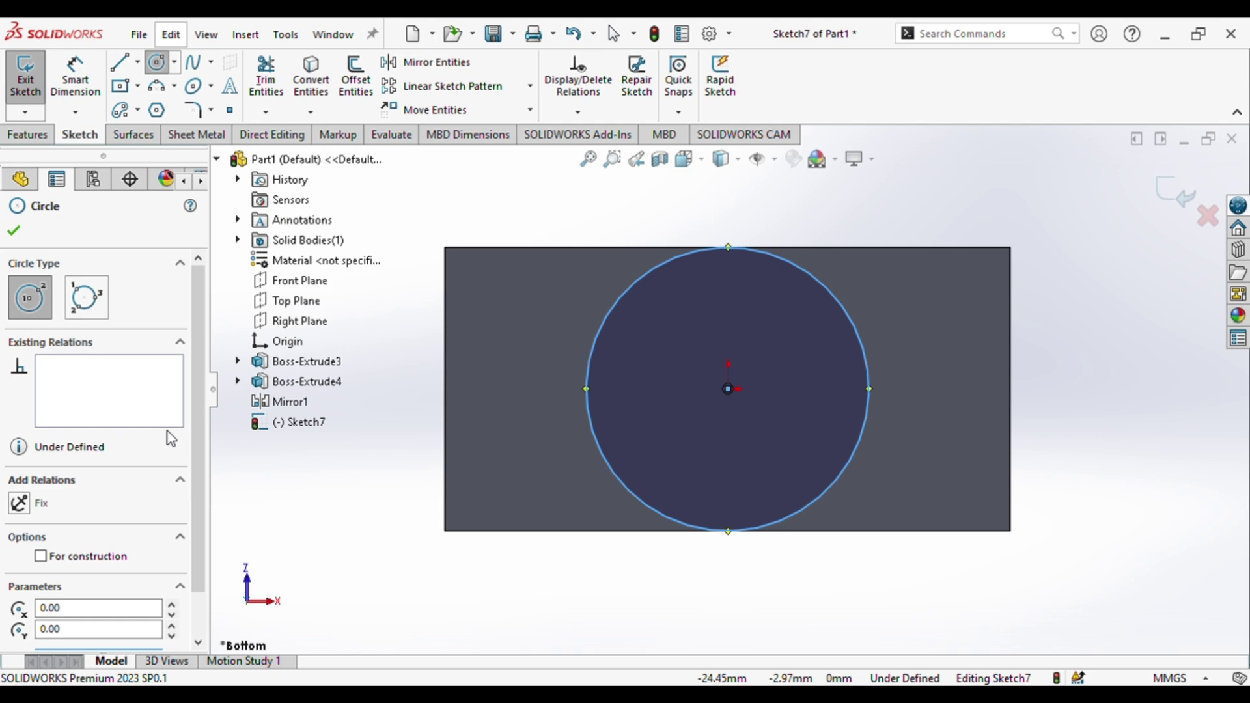
# - Extrude the circle 20 mm outward from the block's underside as a merged cylindrical boss
pyautogui.click(26, 134)
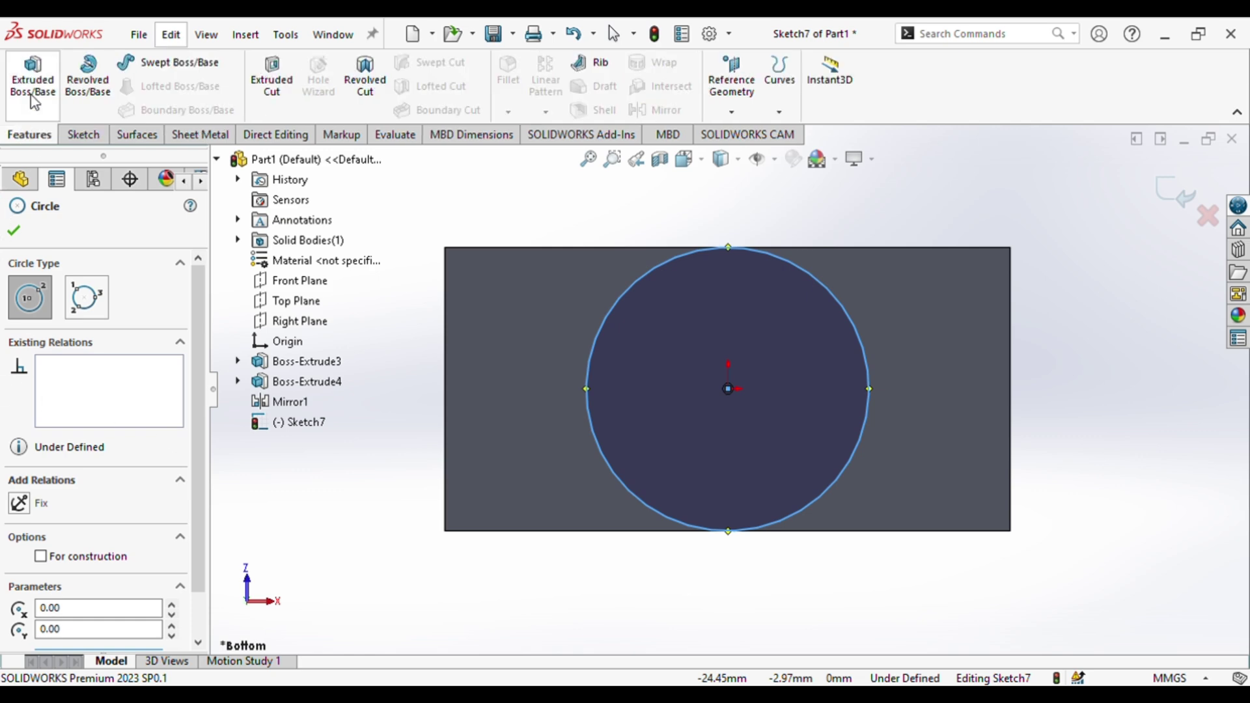
pyautogui.click(40, 97)
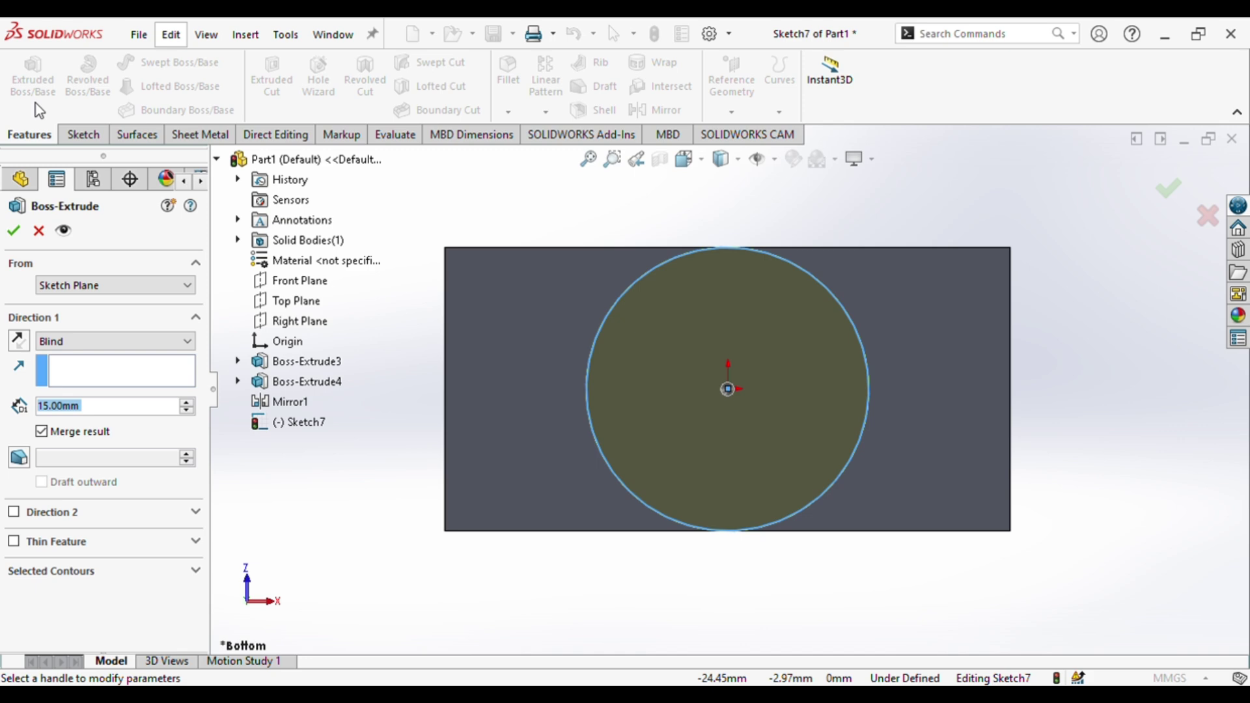
pyautogui.write('20')
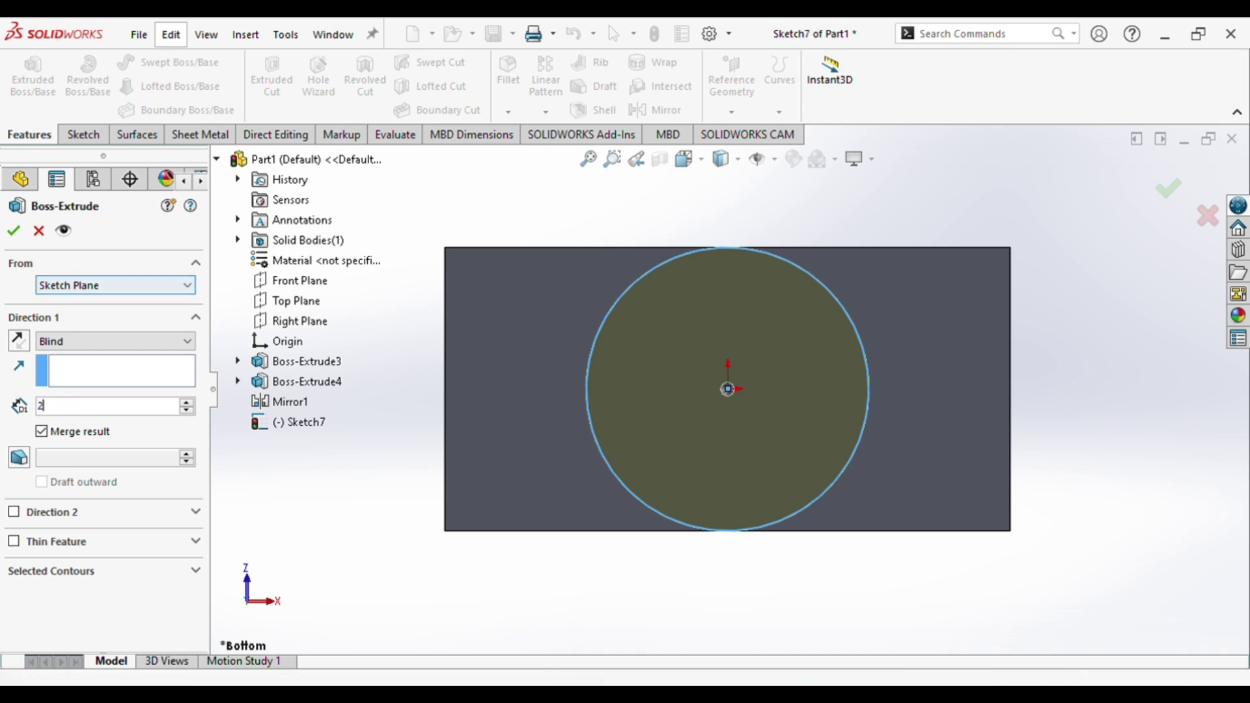
pyautogui.press('Return')
pyautogui.moveTo(984, 329); pyautogui.dragTo(1133, 307, button='middle')
pyautogui.click(1169, 189)
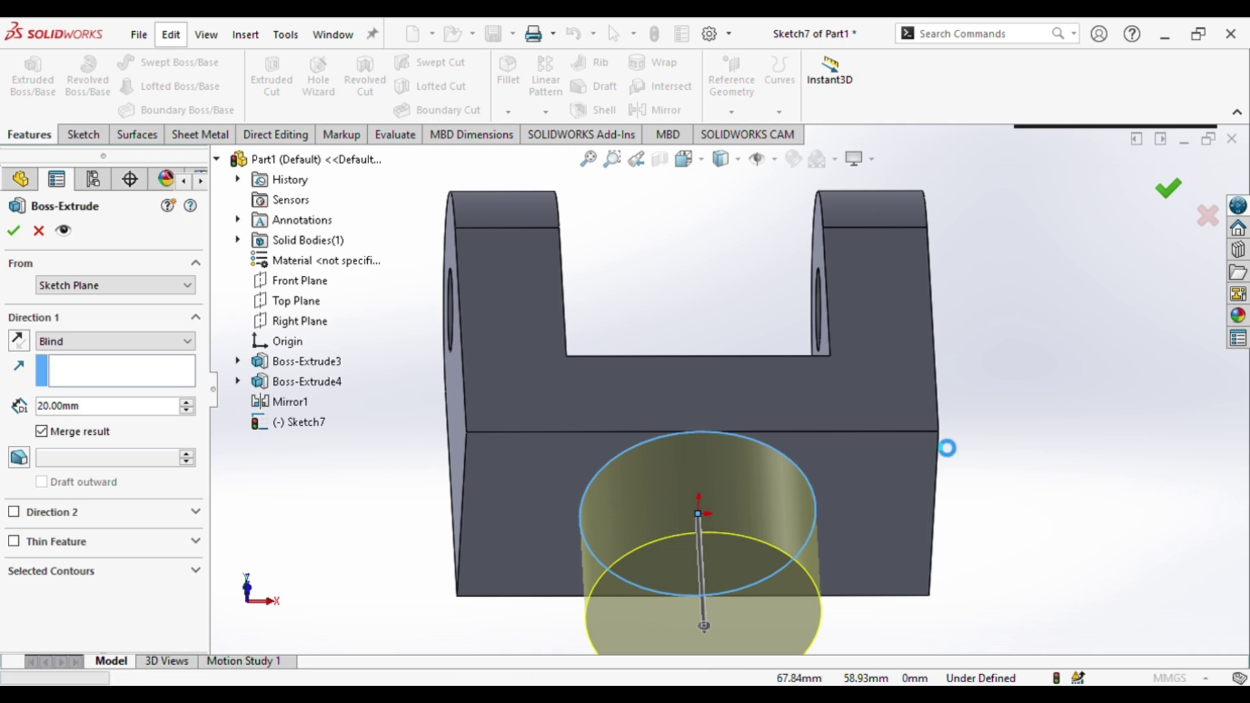
# - Start a sketch on the cylindrical boss's end face and draw a circle centred on the origin with a radius of 19/2 mm
pyautogui.click(775, 600)
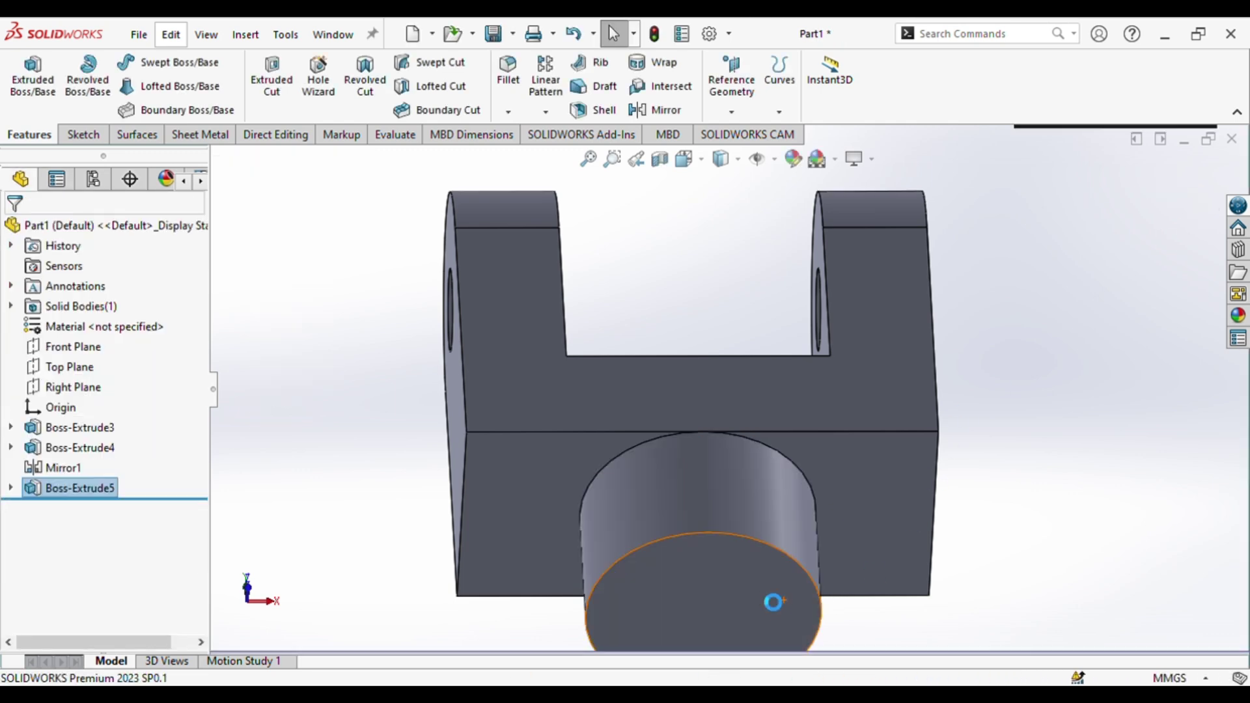
pyautogui.click(843, 534)
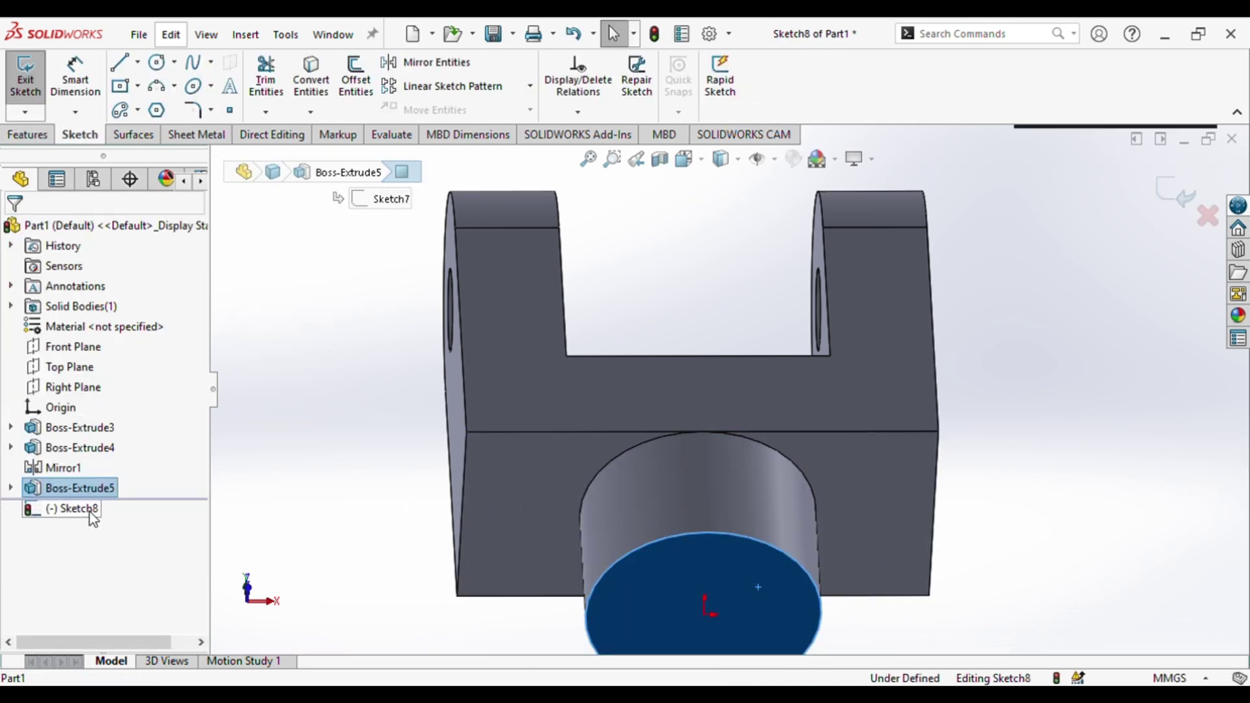
pyautogui.click(91, 510)
pyautogui.click(140, 496)
pyautogui.click(155, 64)
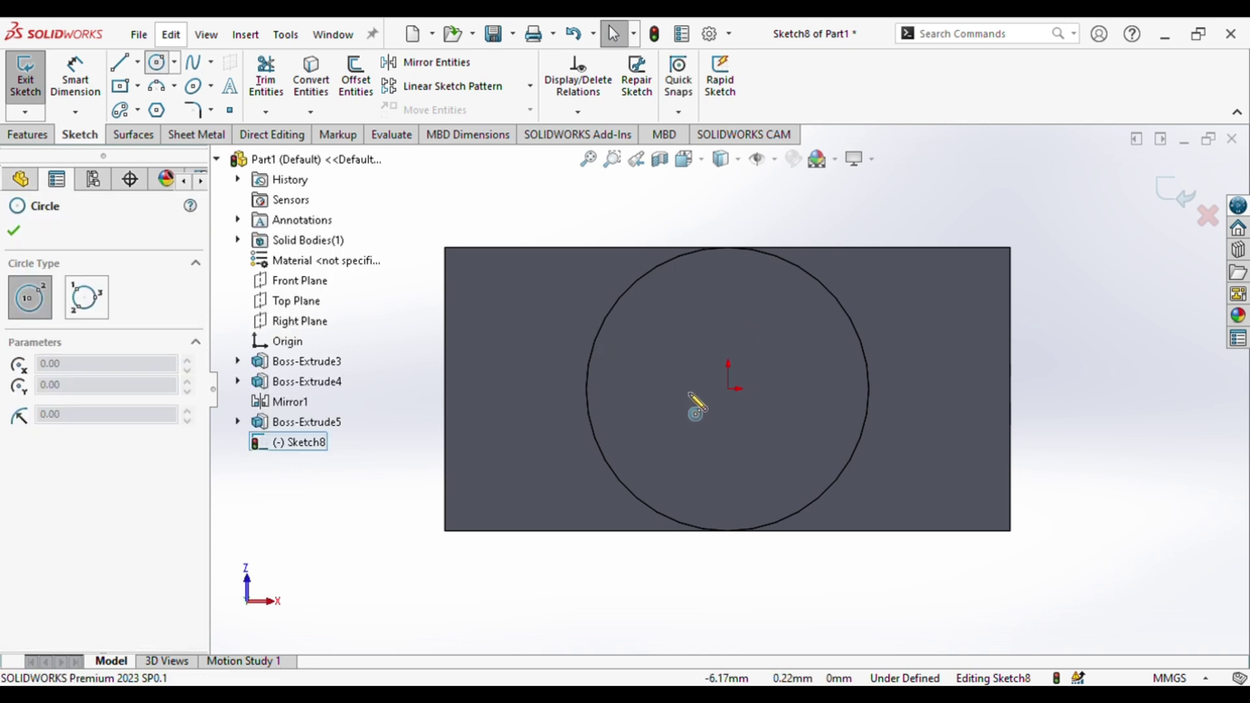
pyautogui.click(728, 389)
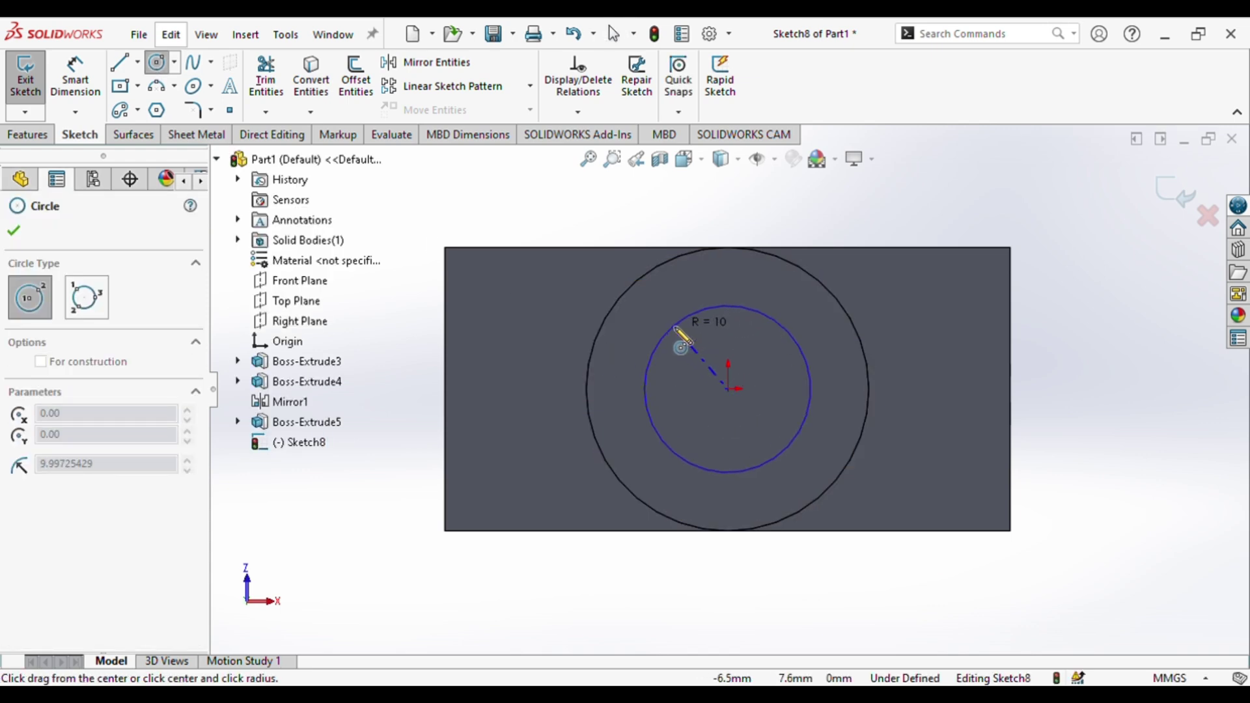
pyautogui.click(675, 329)
pyautogui.press('Escape')
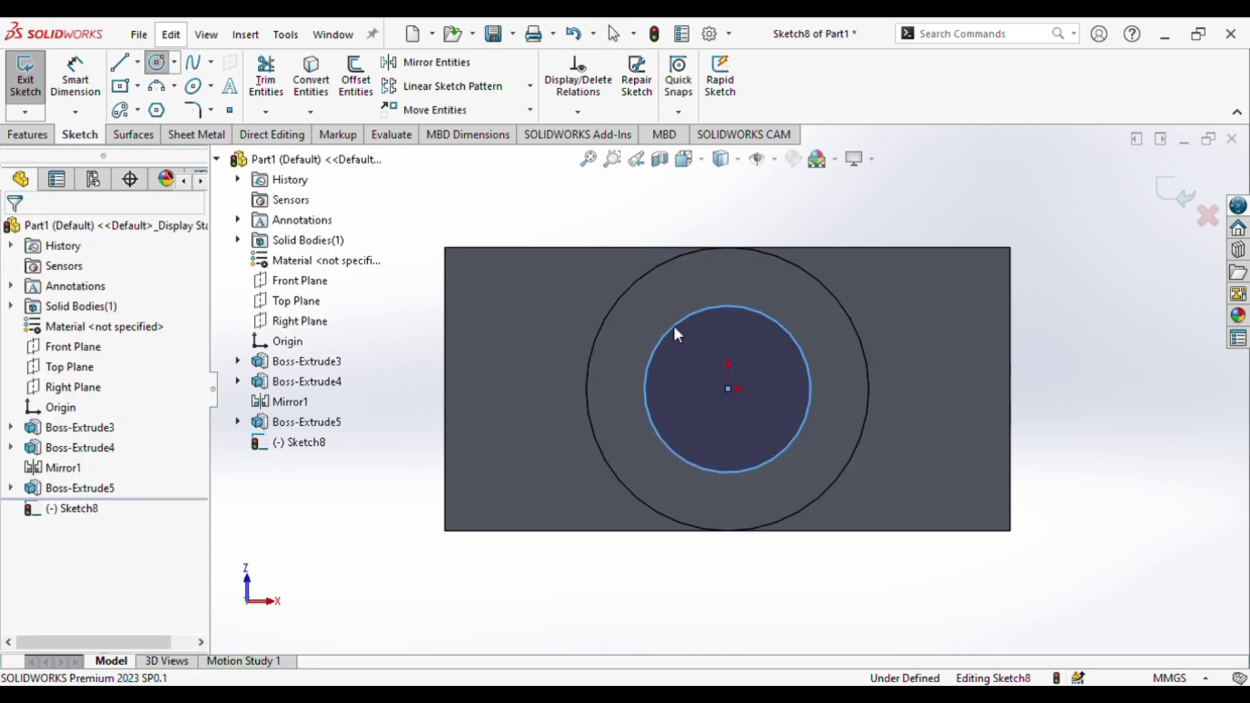
pyautogui.click(655, 344)
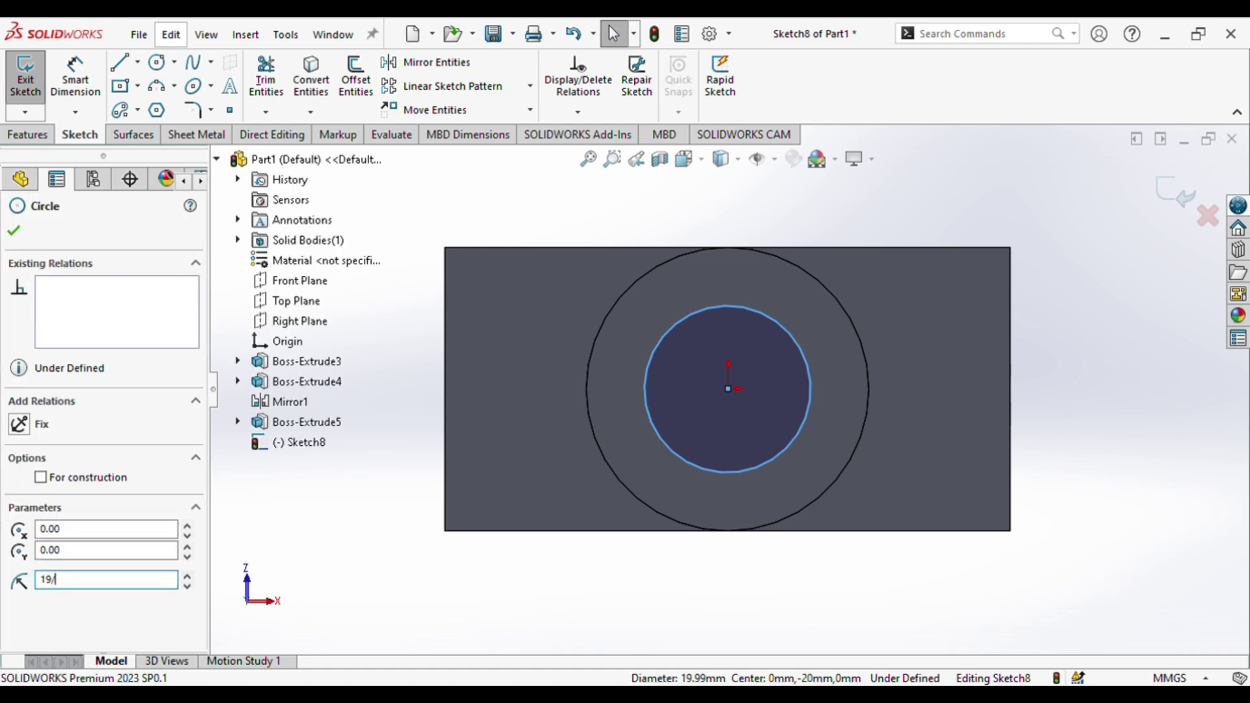
pyautogui.press('Return')
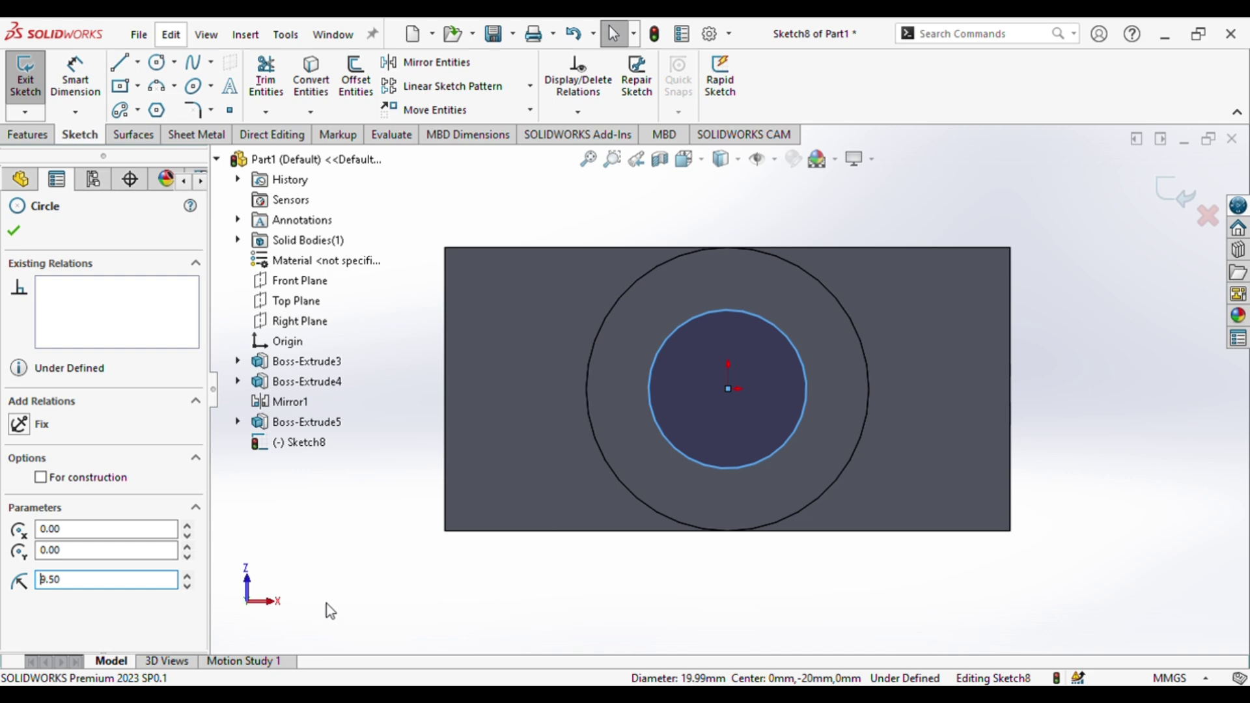
# - Cut the circle 58 mm blind through the boss and the base block with Extruded Cut
pyautogui.click(26, 135)
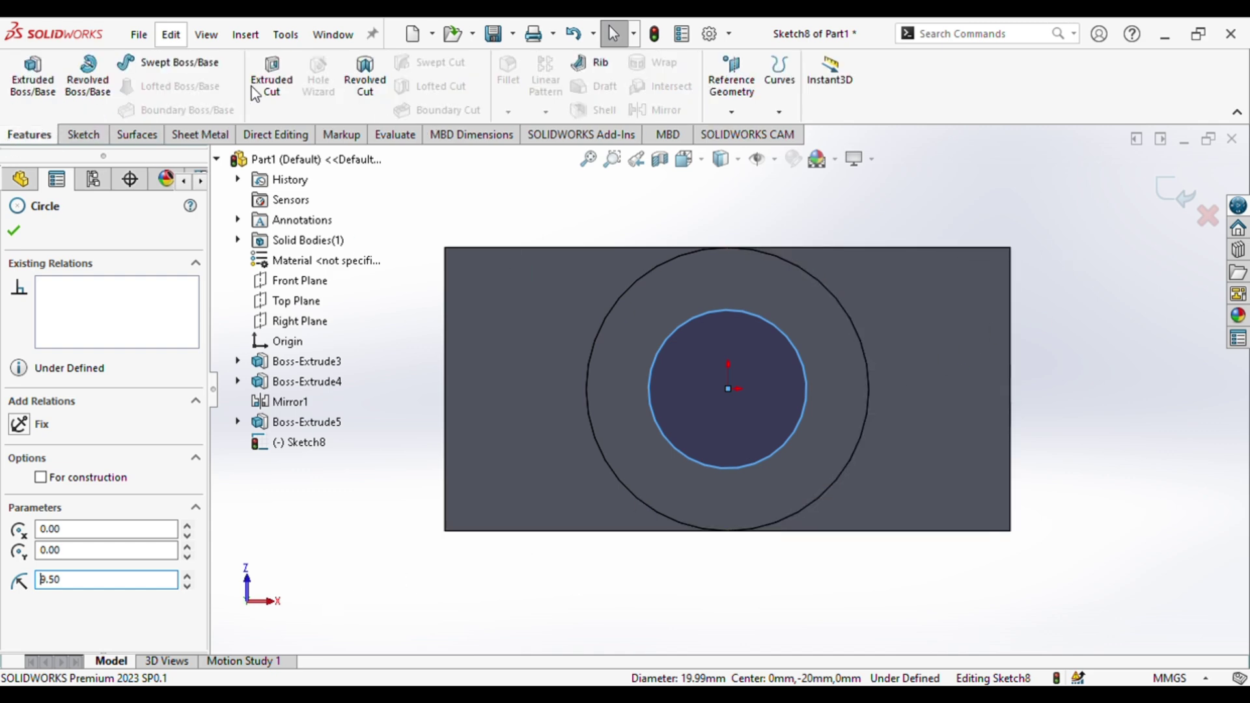
pyautogui.click(258, 90)
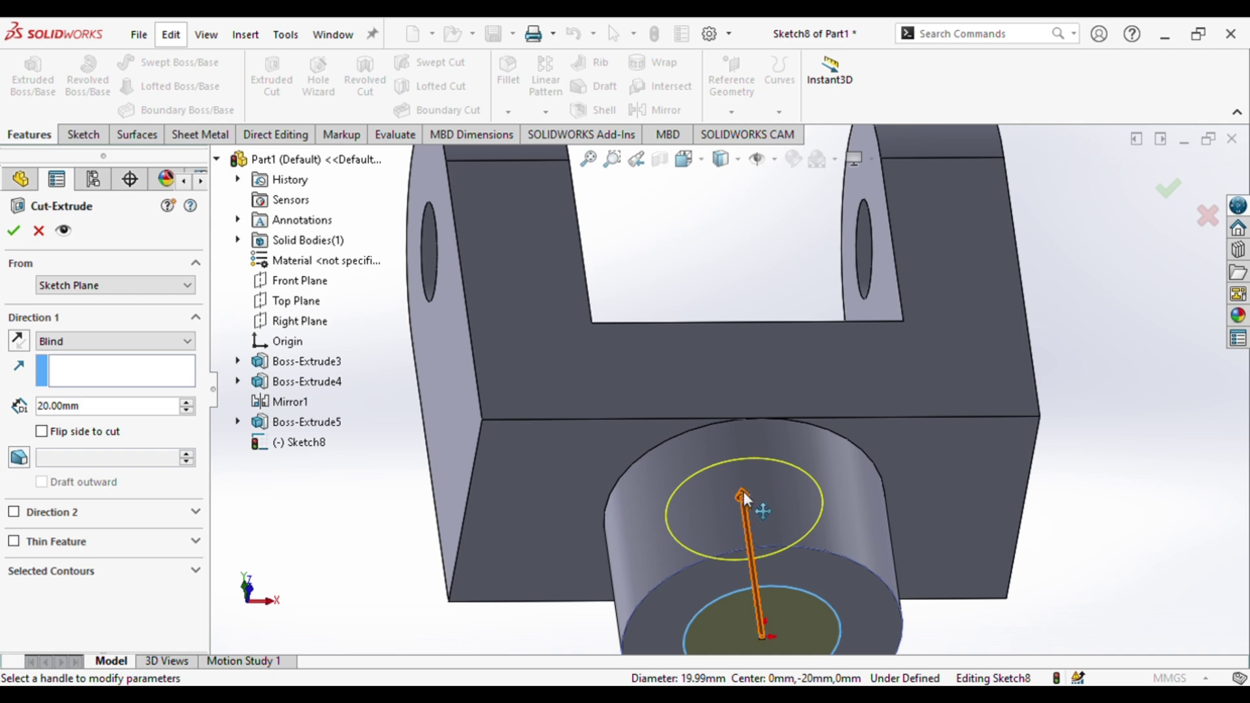
pyautogui.moveTo(739, 498); pyautogui.dragTo(709, 254)
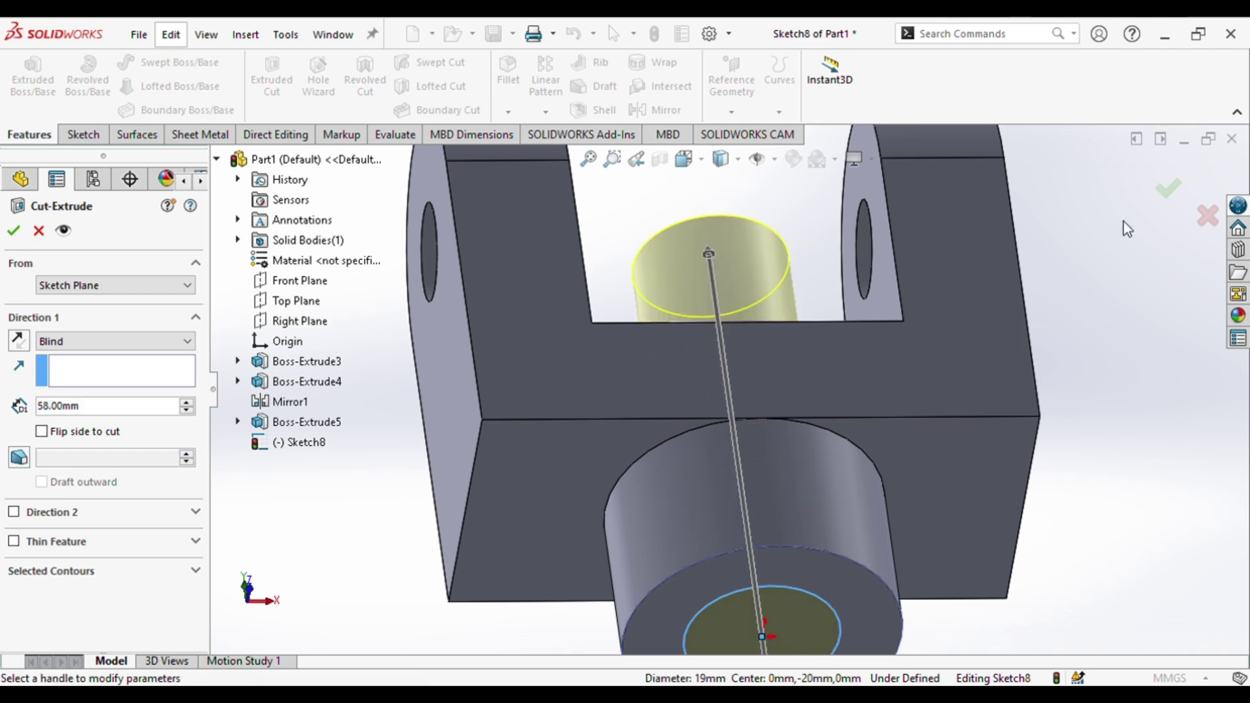
pyautogui.click(1170, 189)
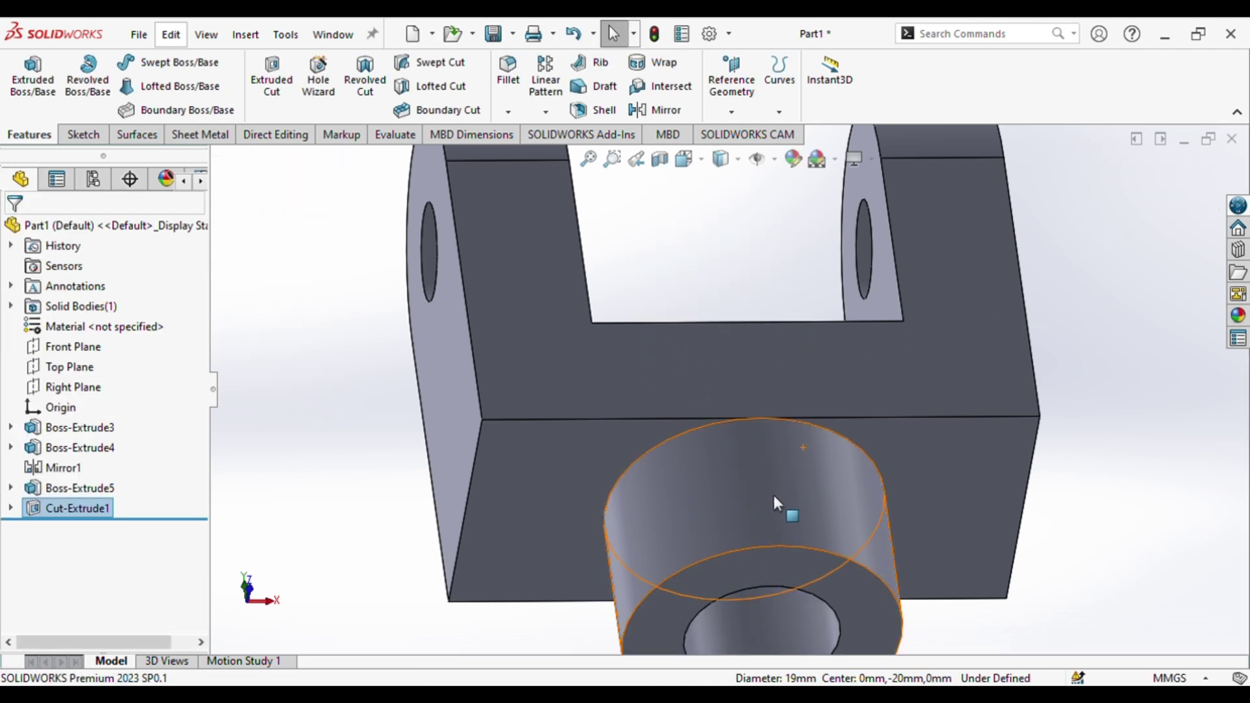
# - Start a sketch on the base block's front face and draw a circle of about 4.9 mm radius over the boss, vertically below the origin
pyautogui.scroll(2, 774, 495)
pyautogui.moveTo(847, 550); pyautogui.dragTo(805, 561, button='middle')
pyautogui.click(758, 516)
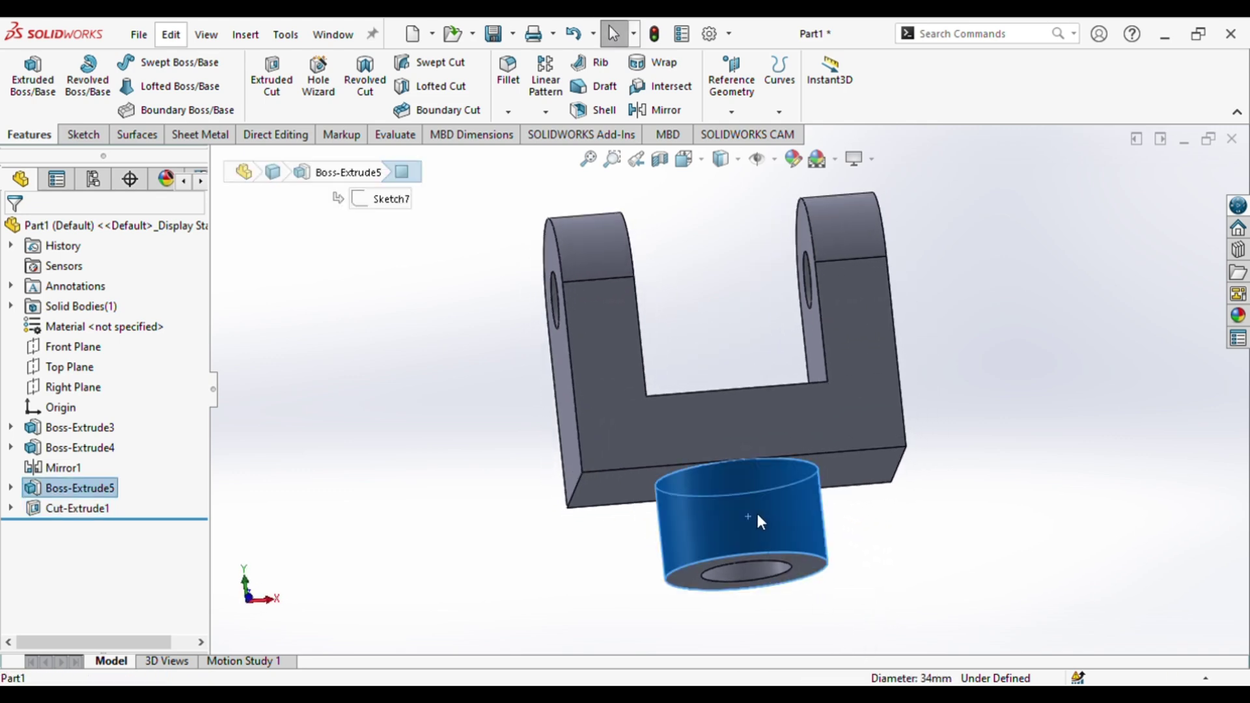
pyautogui.click(725, 424)
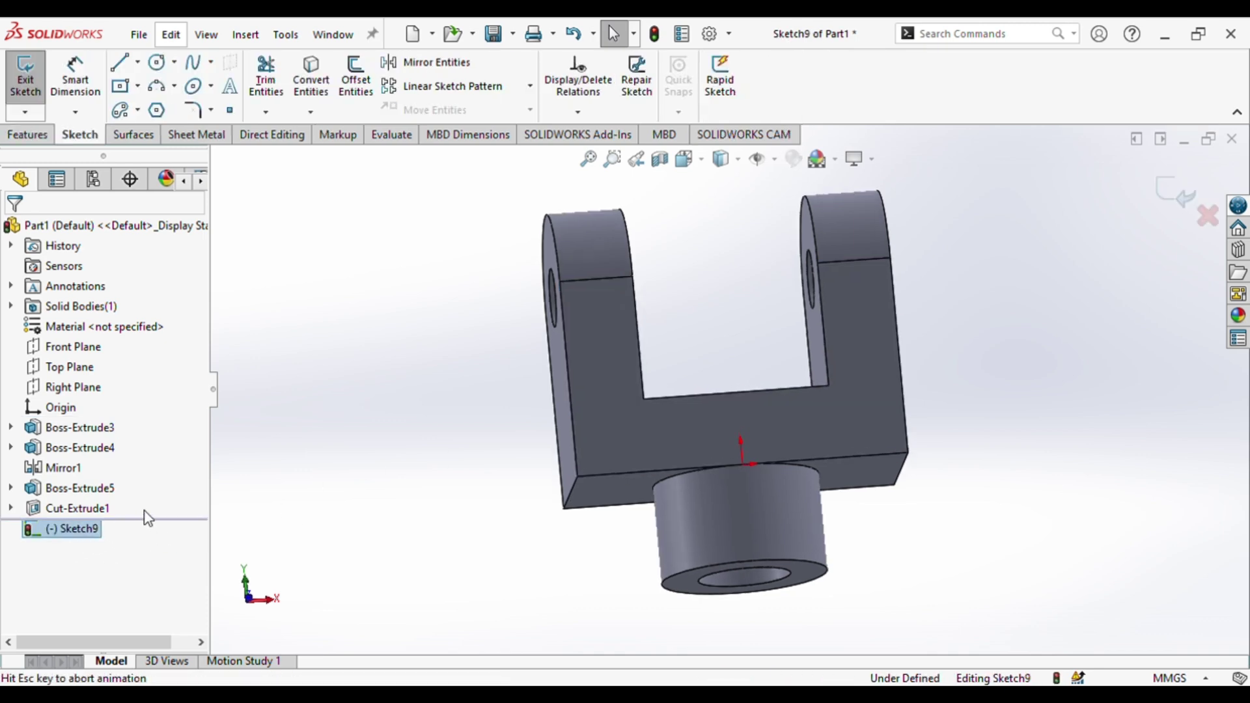
pyautogui.click(156, 64)
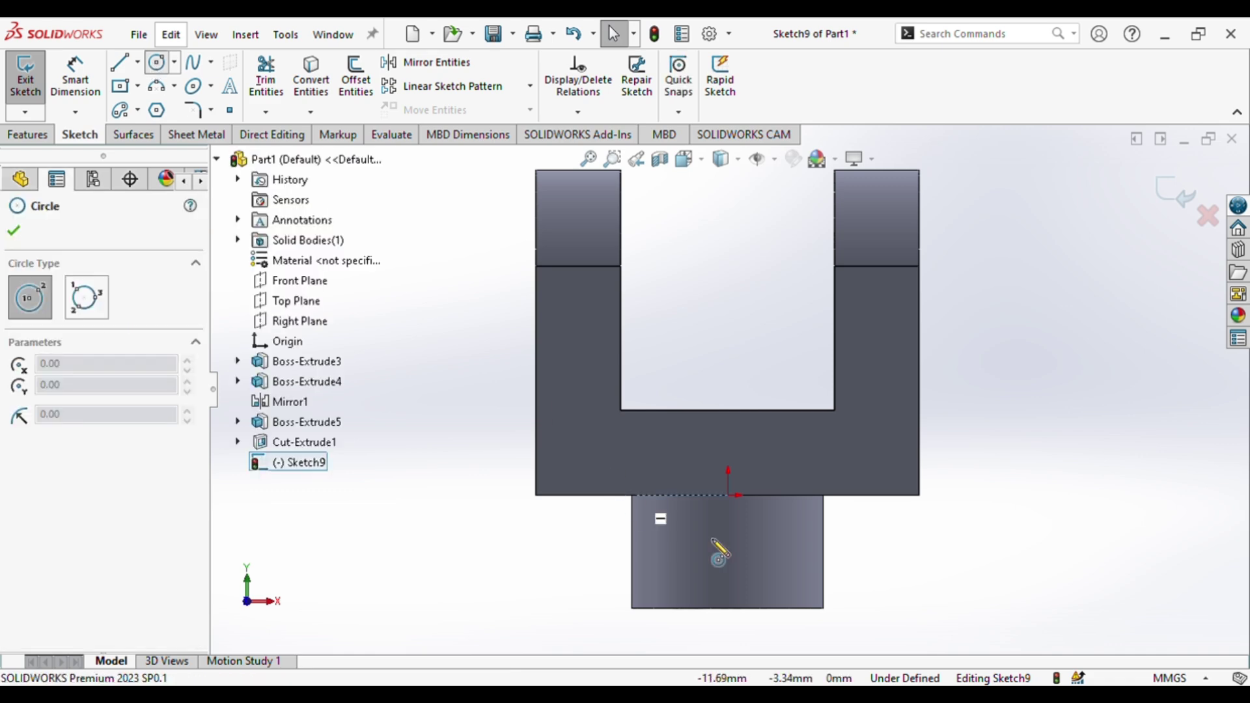
pyautogui.click(728, 580)
pyautogui.click(755, 580)
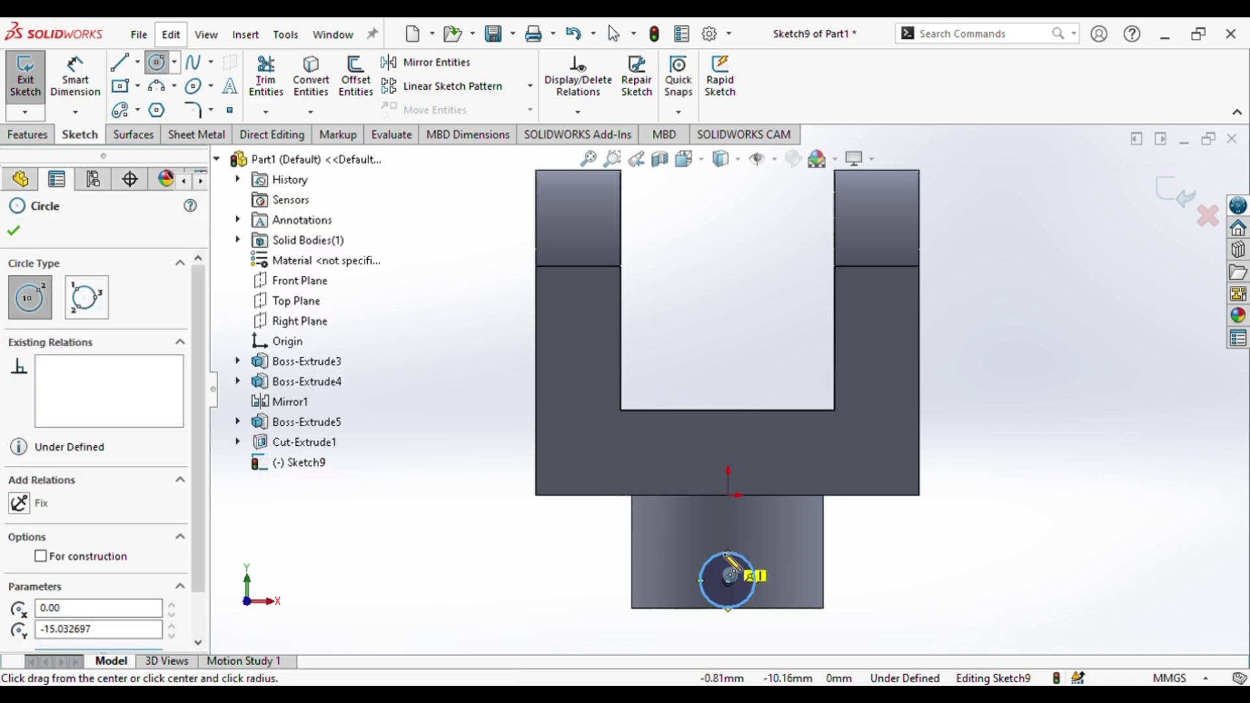
pyautogui.press('Escape')
# - Dimension the circle's centre 10 mm above the boss's lower edge and set the circle's radius to 3 mm
pyautogui.click(75, 75)
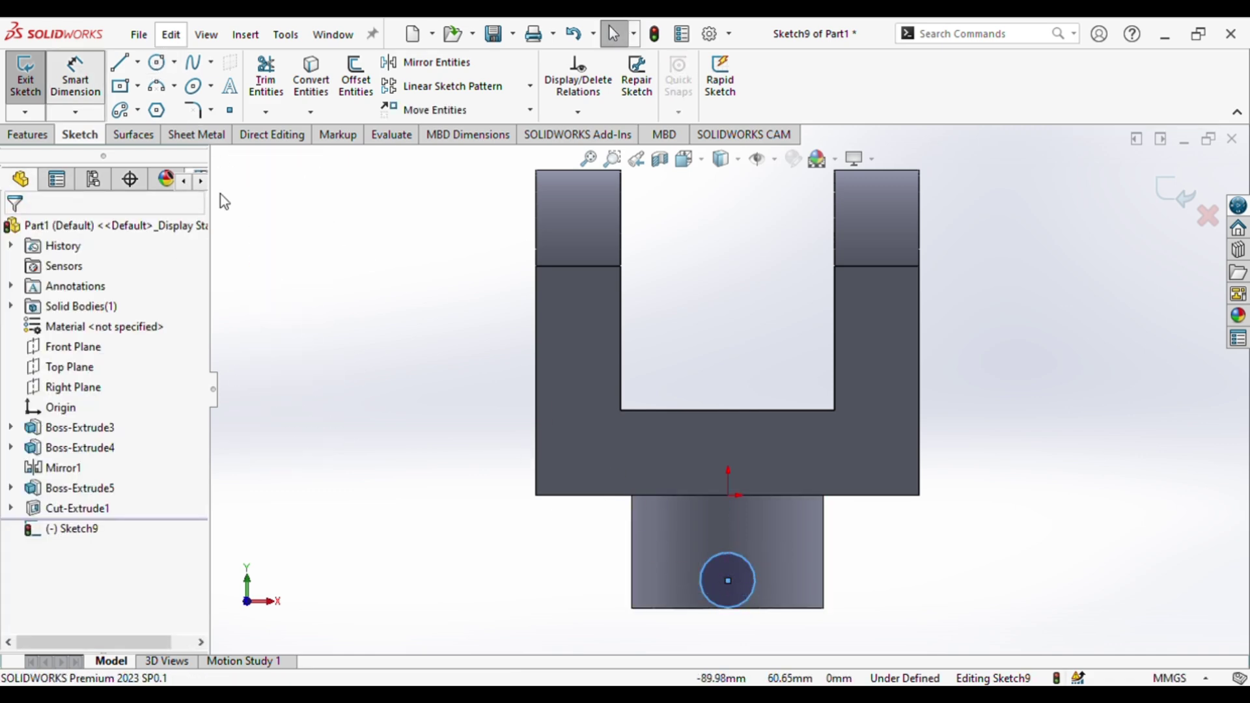
pyautogui.click(728, 580)
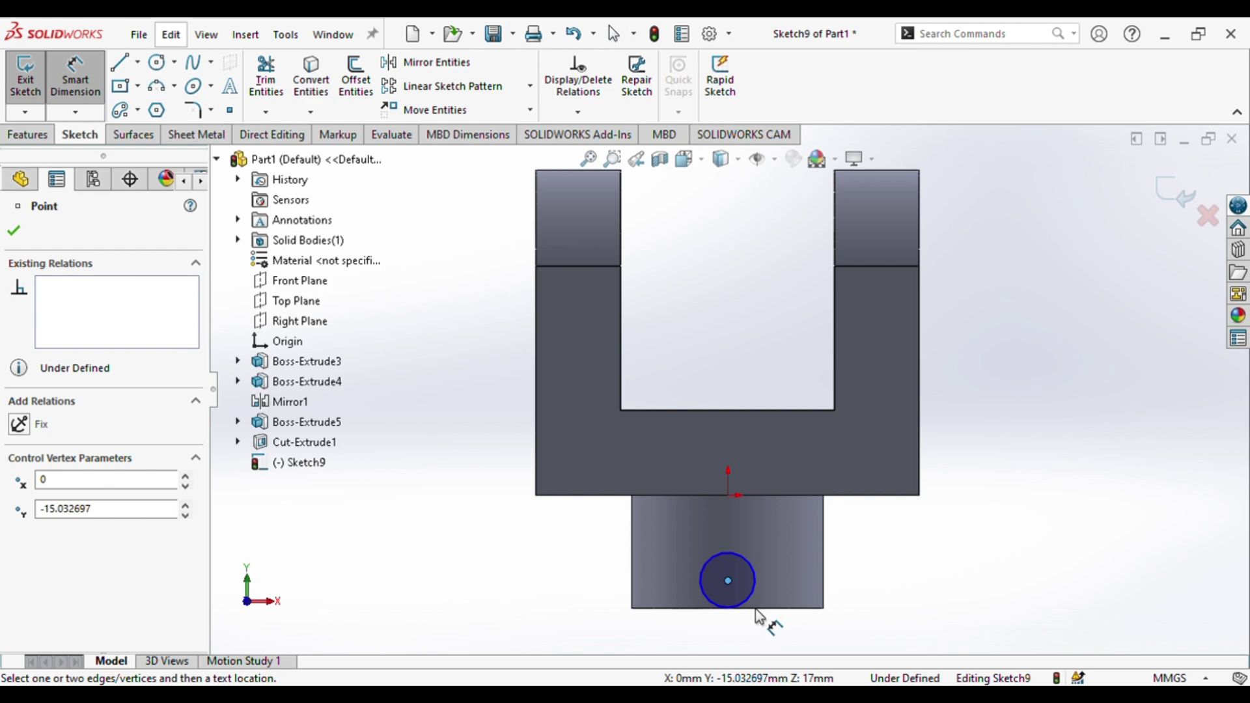
pyautogui.click(753, 609)
pyautogui.click(867, 599)
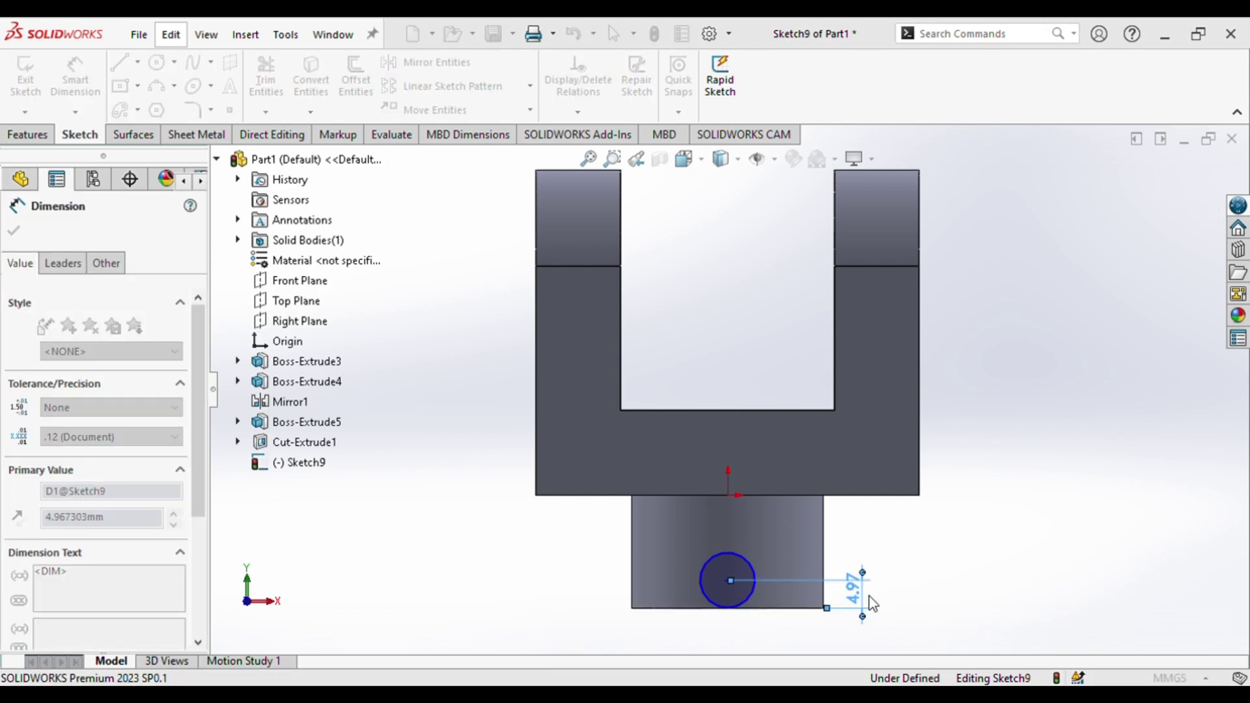
pyautogui.write('10')
pyautogui.press('Return')
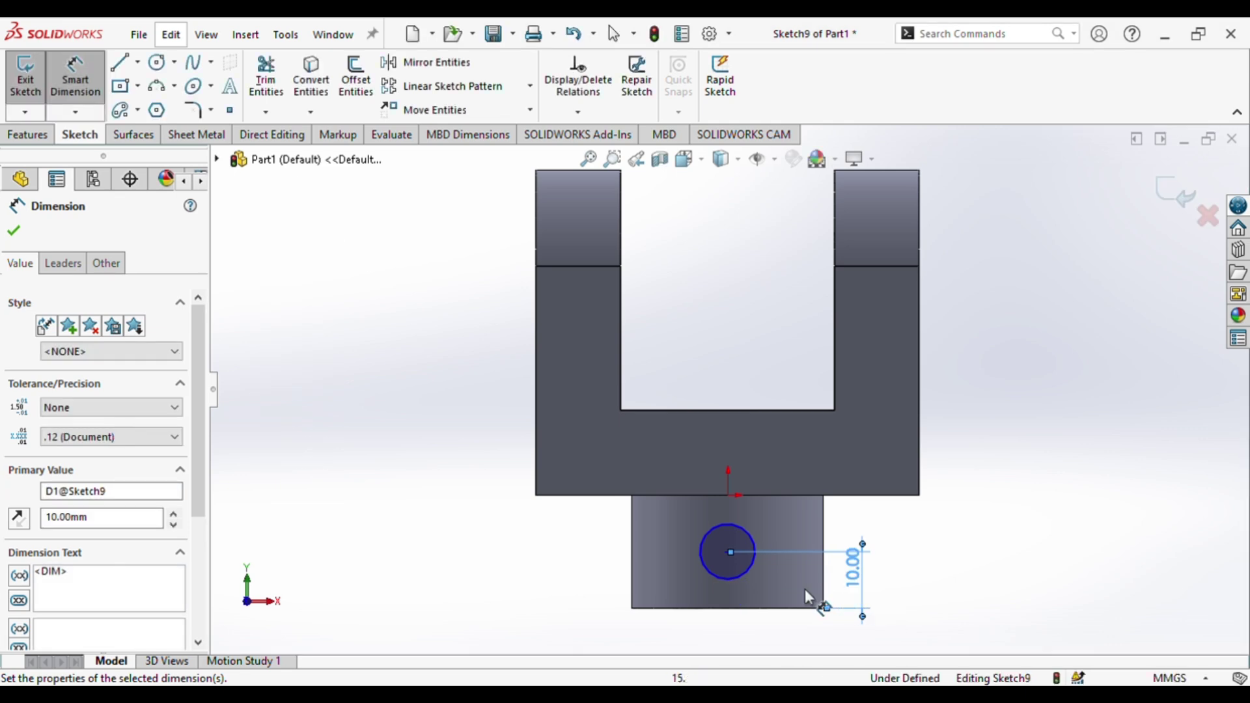
pyautogui.press('Escape')
pyautogui.click(743, 564)
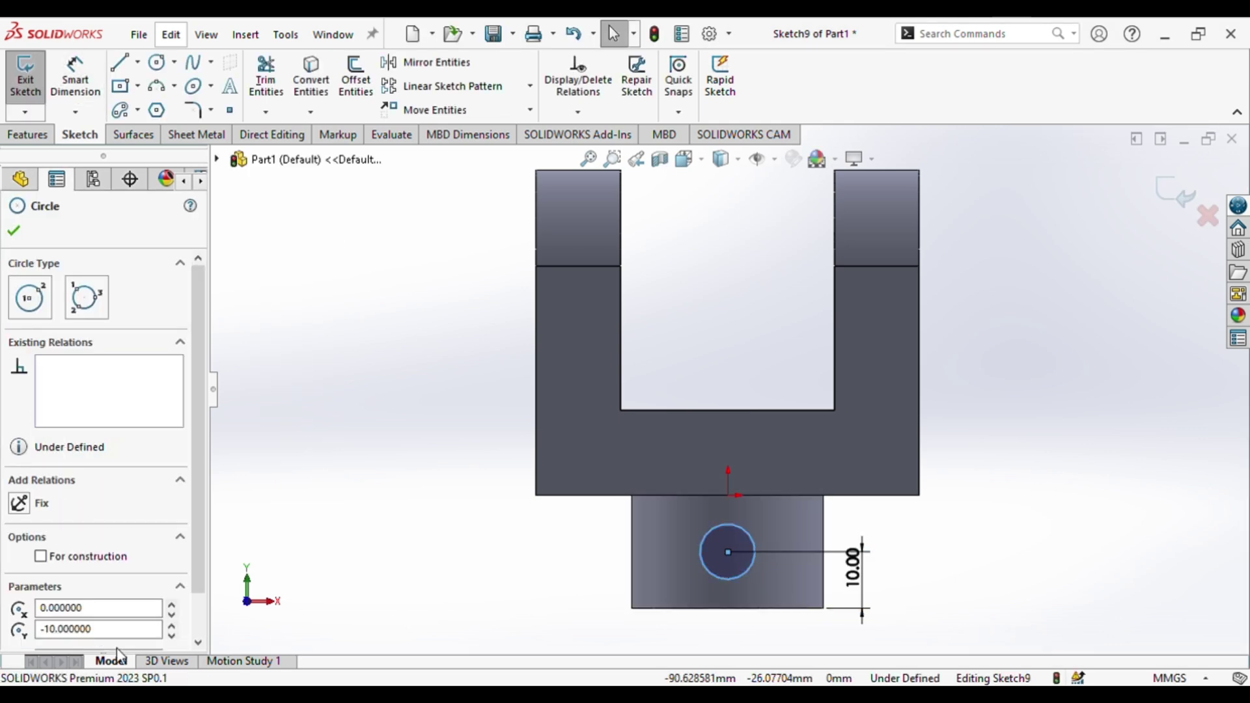
pyautogui.scroll(-1, 130, 622)
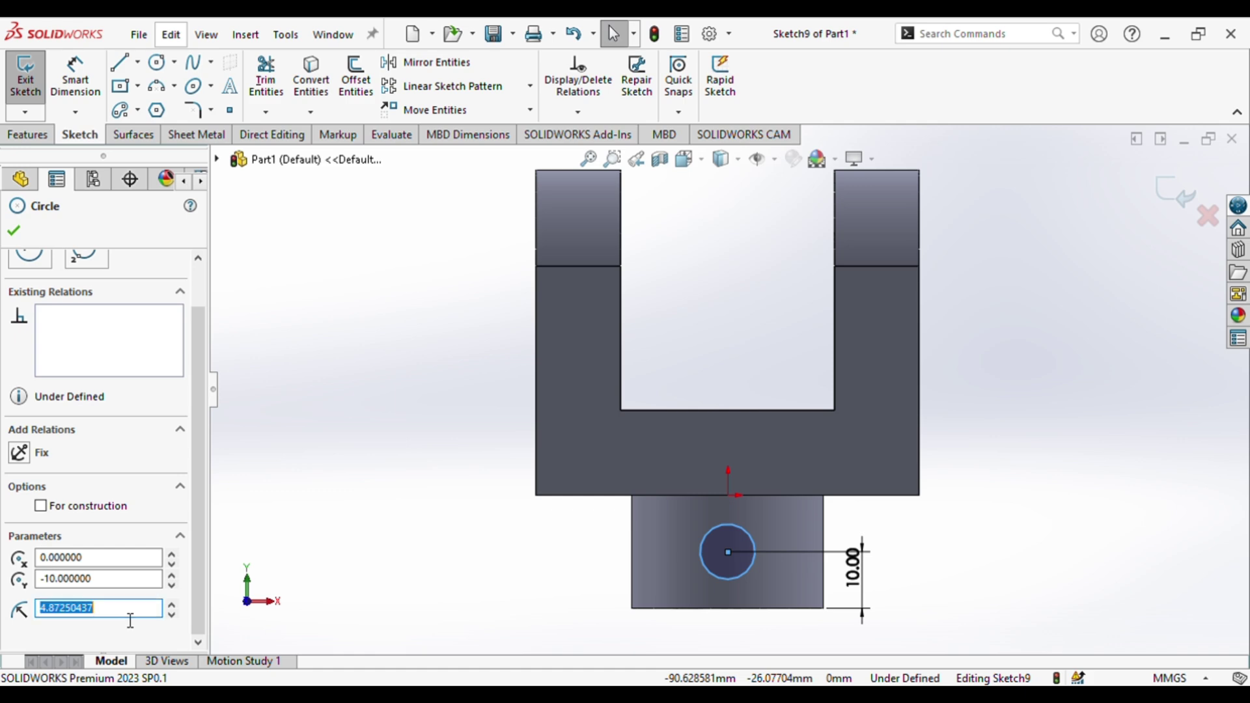
pyautogui.press('Return')
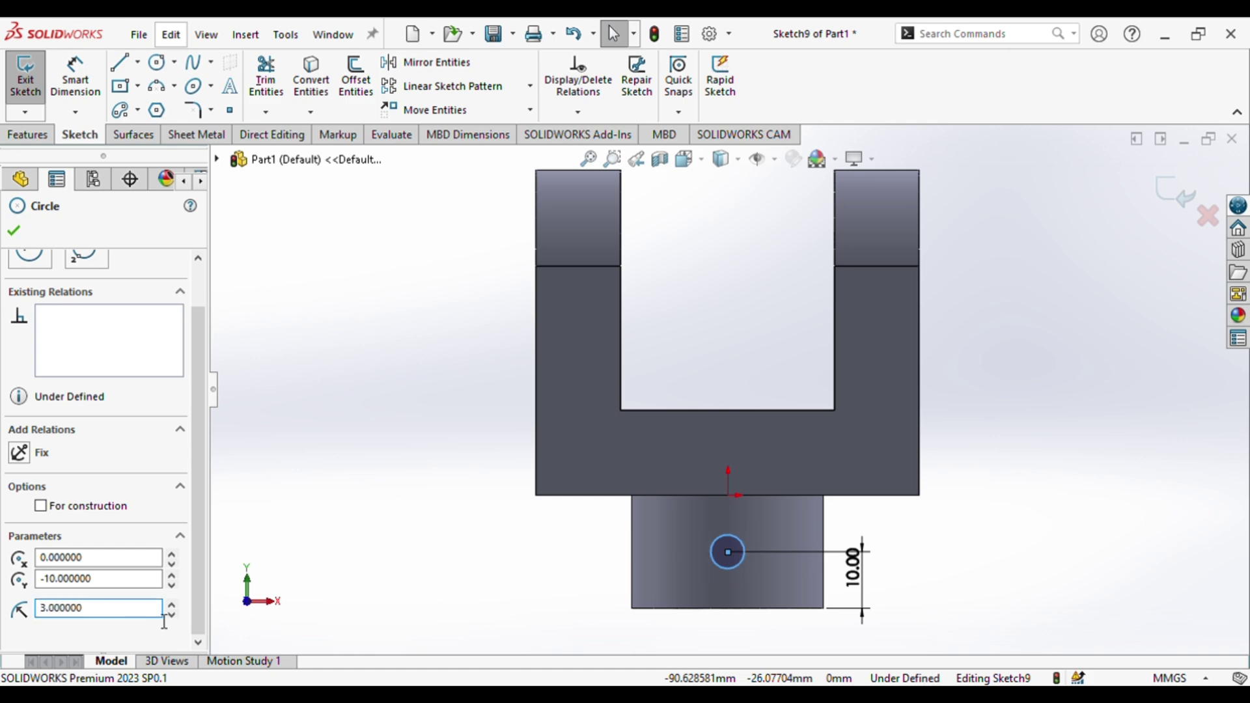
# - Cut the small circle 58 mm blind through both walls of the boss with Extruded Cut
pyautogui.click(28, 135)
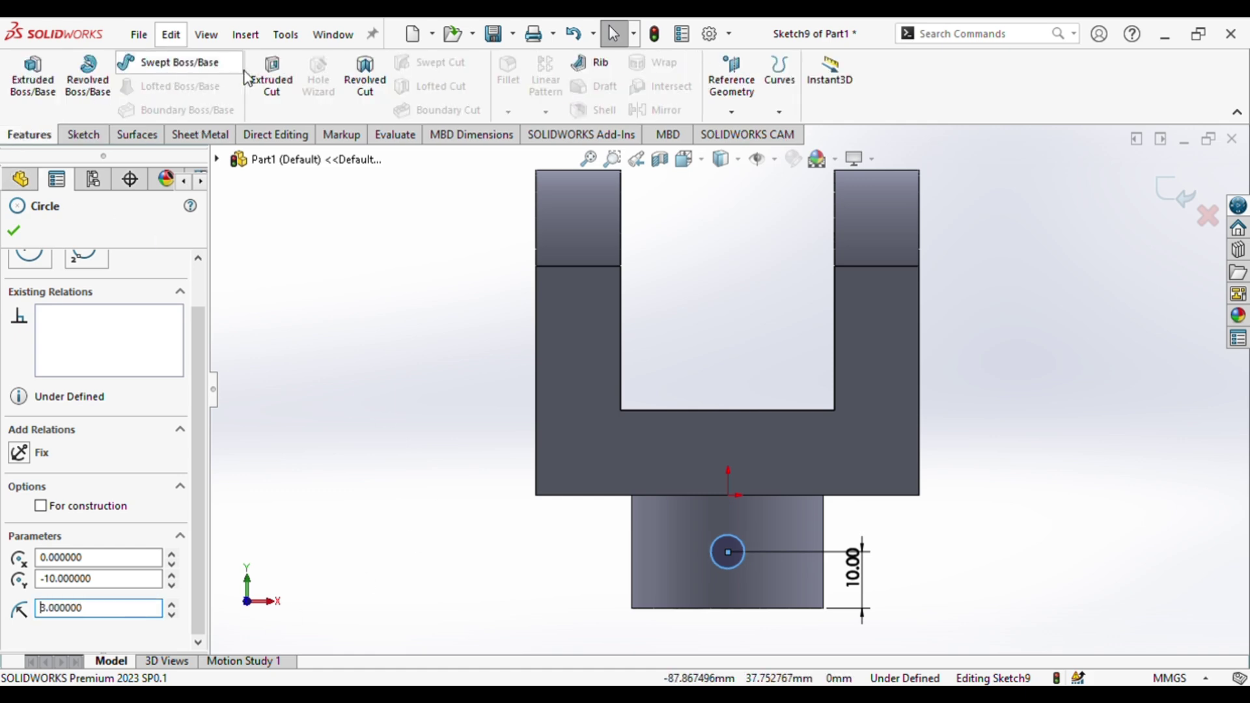
pyautogui.click(264, 78)
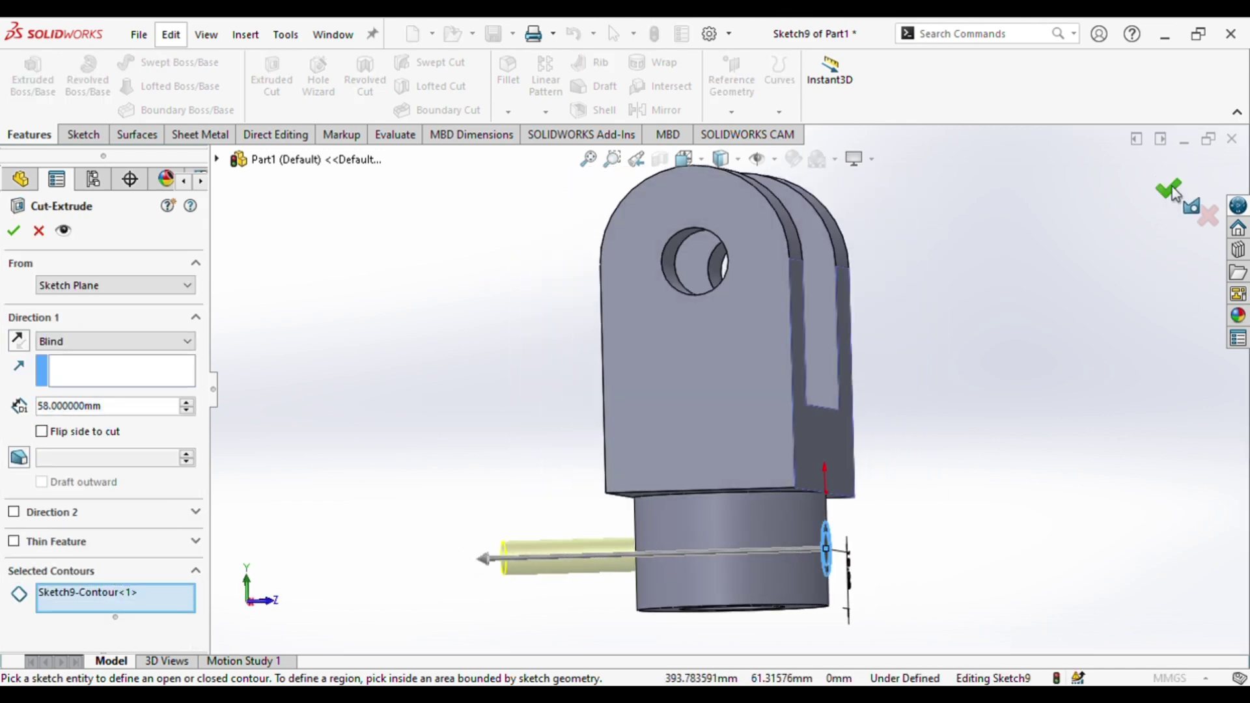
pyautogui.click(1171, 190)
# - Fillet the two outer lower edges of the base block beneath the arms with a symmetric 15 mm radius
pyautogui.moveTo(915, 575); pyautogui.dragTo(860, 285, button='middle')
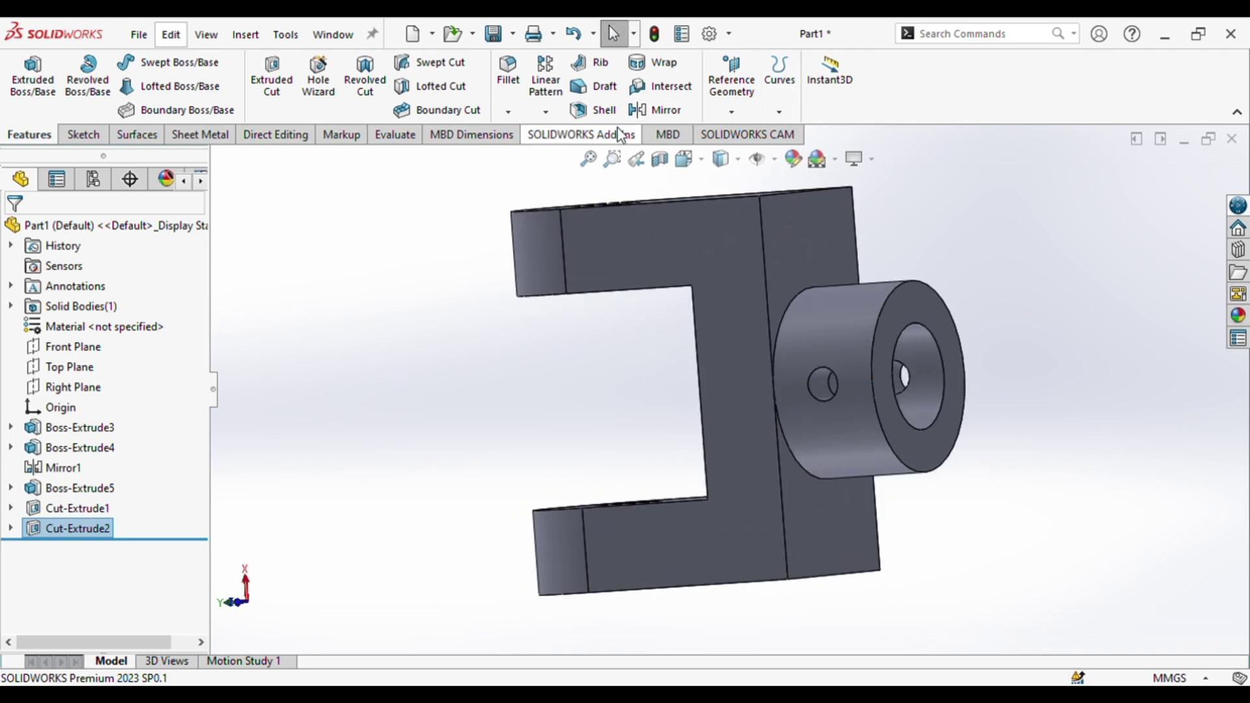
pyautogui.click(508, 70)
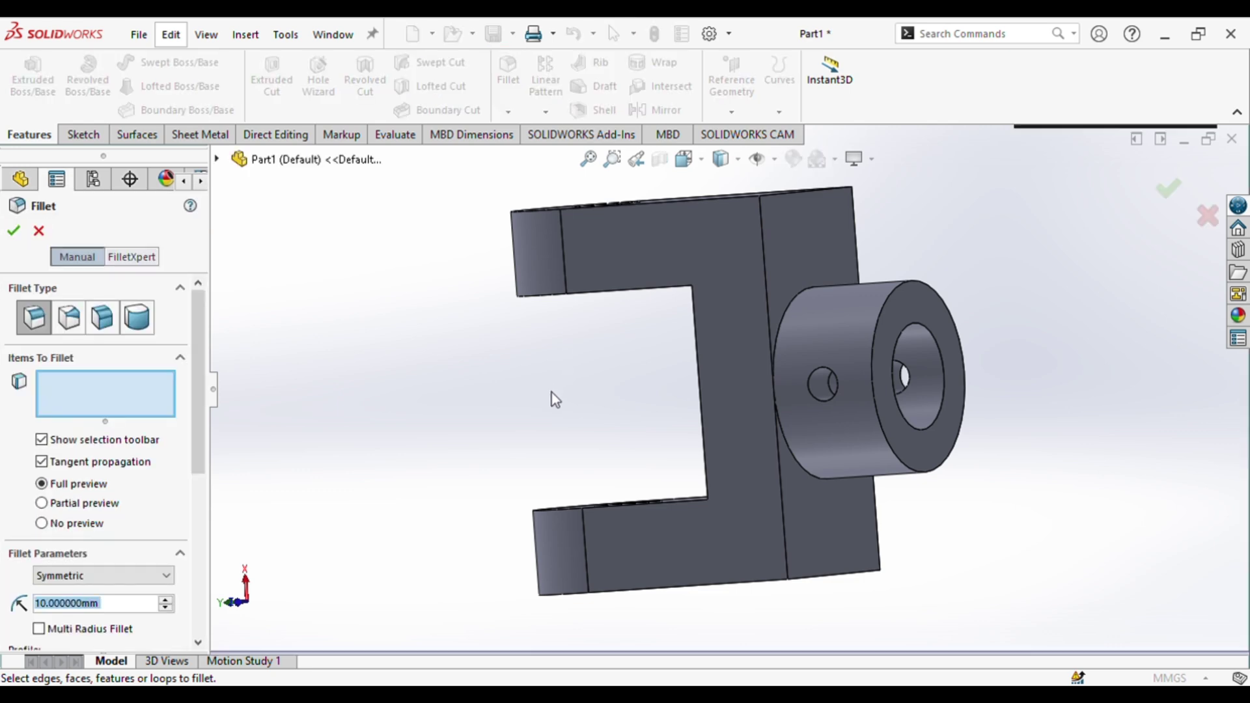
pyautogui.moveTo(553, 393); pyautogui.dragTo(677, 248, button='middle')
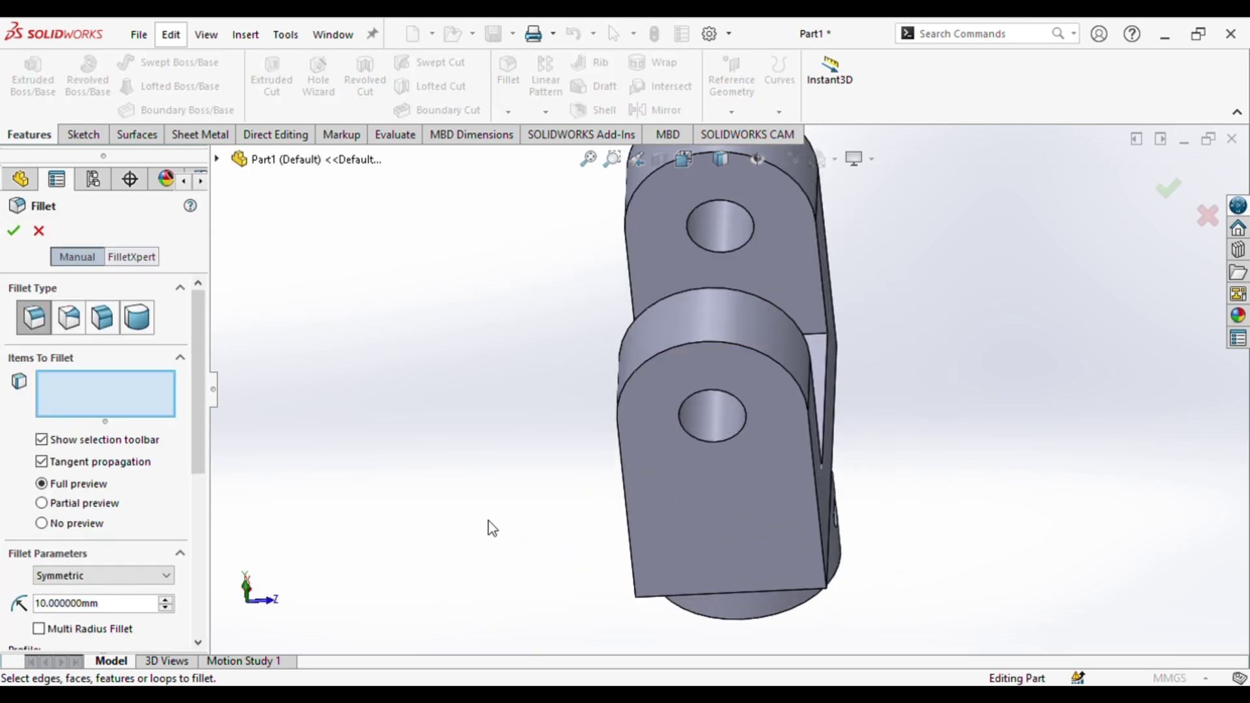
pyautogui.moveTo(493, 527); pyautogui.dragTo(712, 511, button='middle')
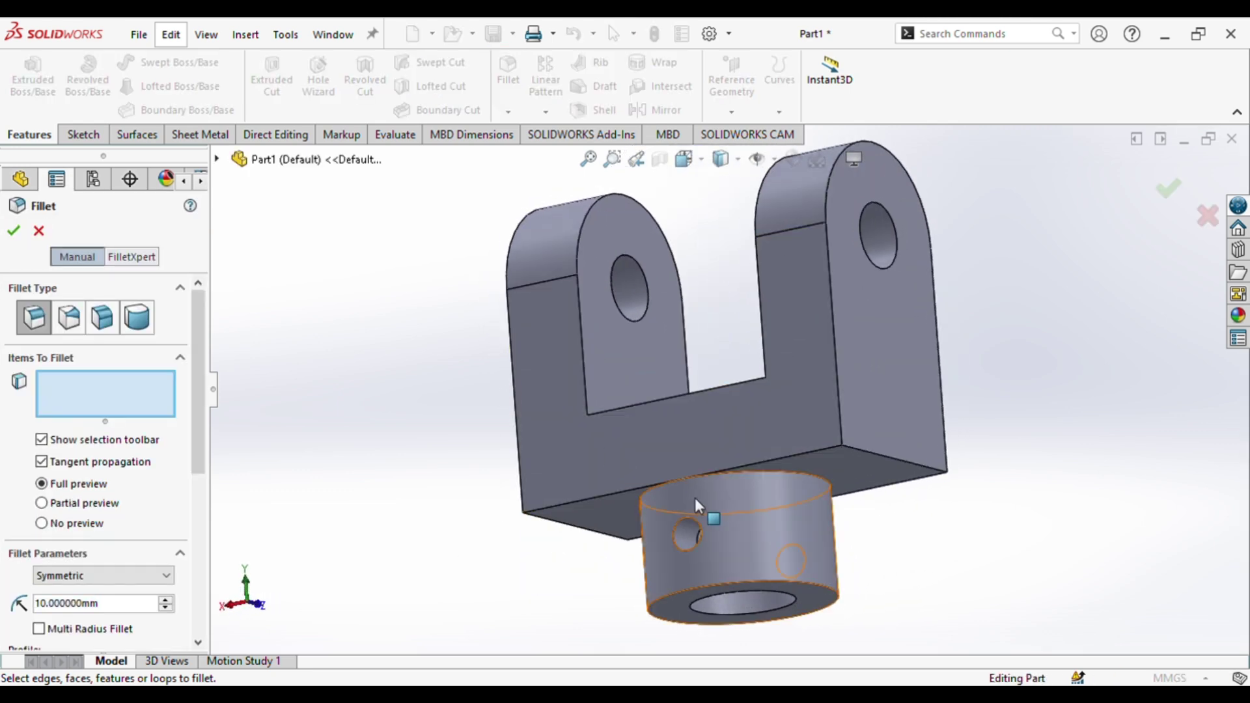
pyautogui.click(876, 460)
pyautogui.moveTo(564, 569); pyautogui.dragTo(642, 564, button='middle')
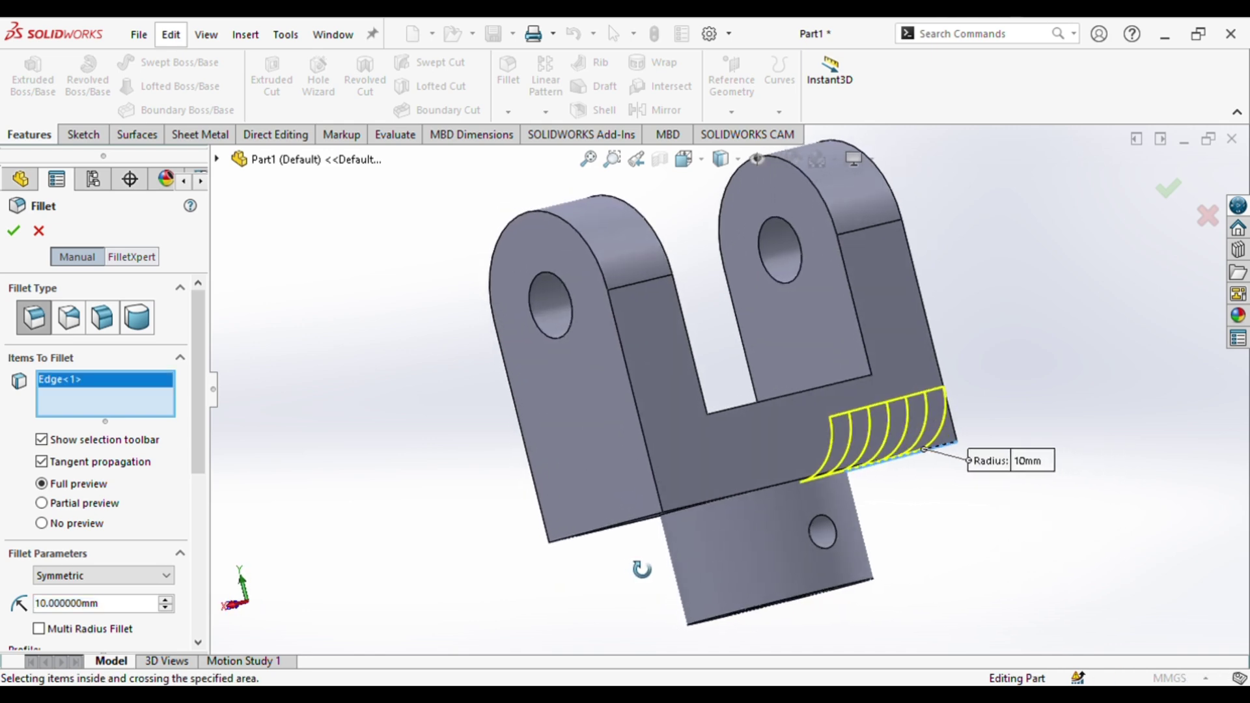
pyautogui.click(648, 521)
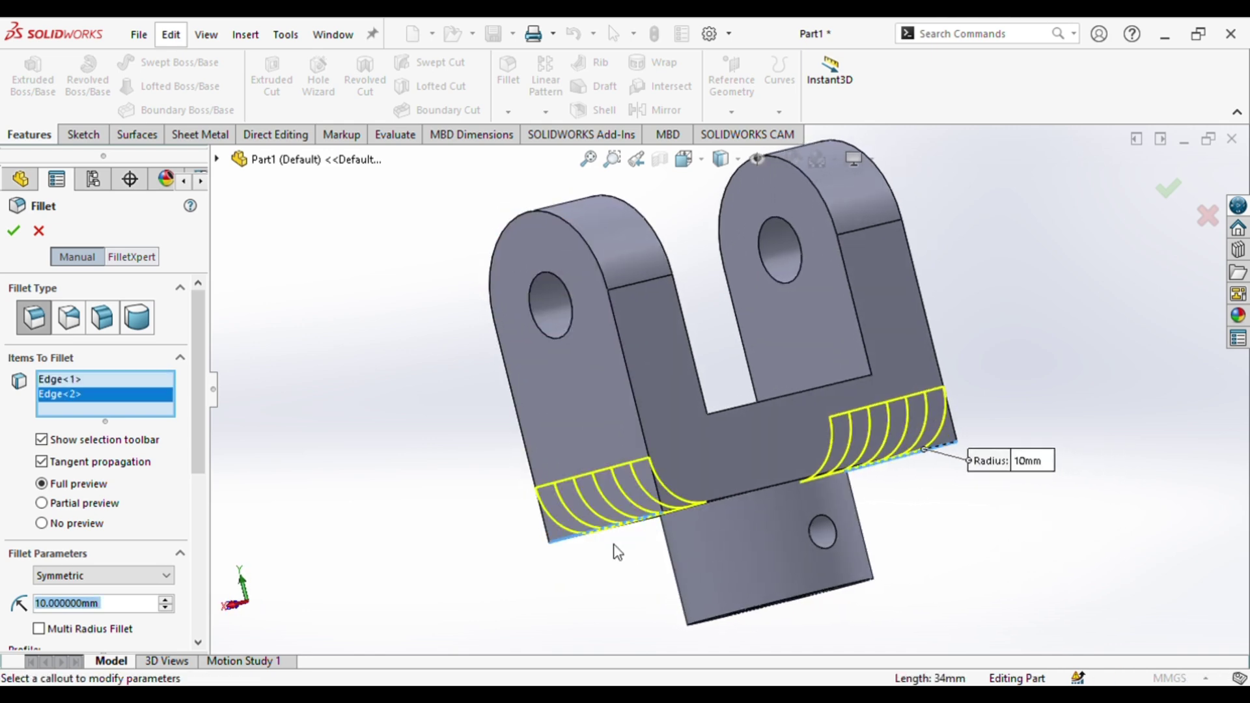
pyautogui.moveTo(596, 582); pyautogui.dragTo(485, 534, button='middle')
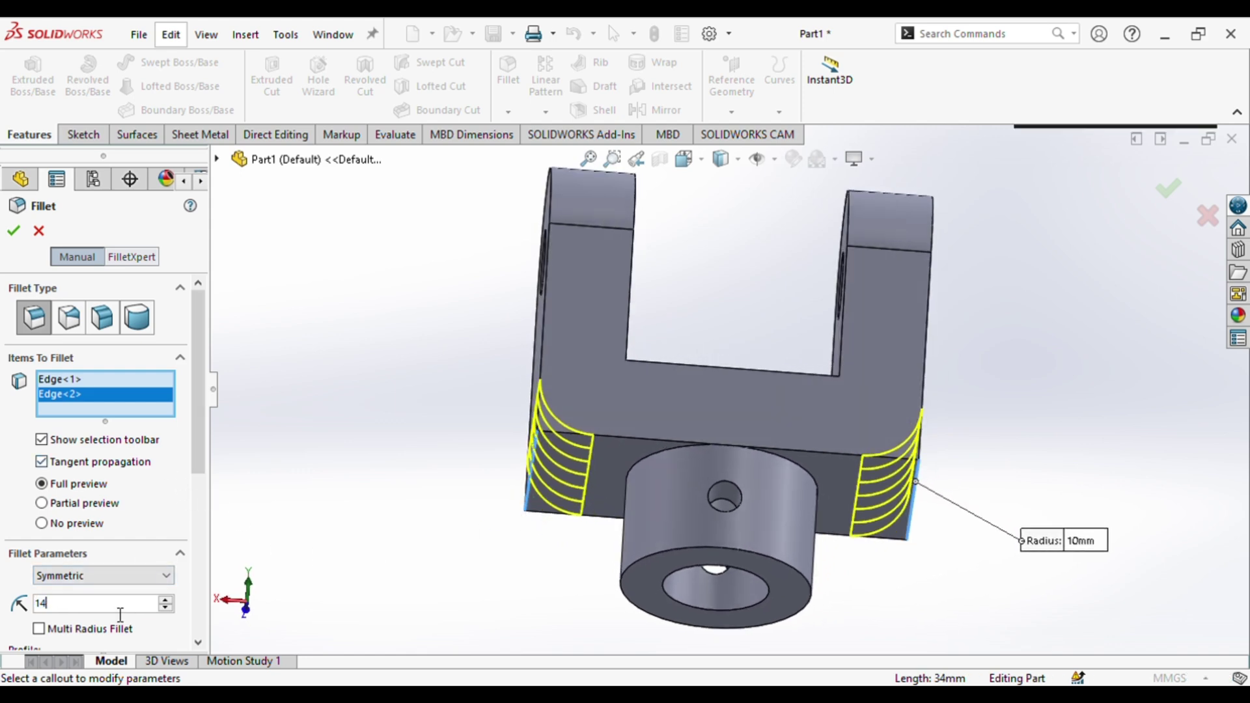
pyautogui.press('Return')
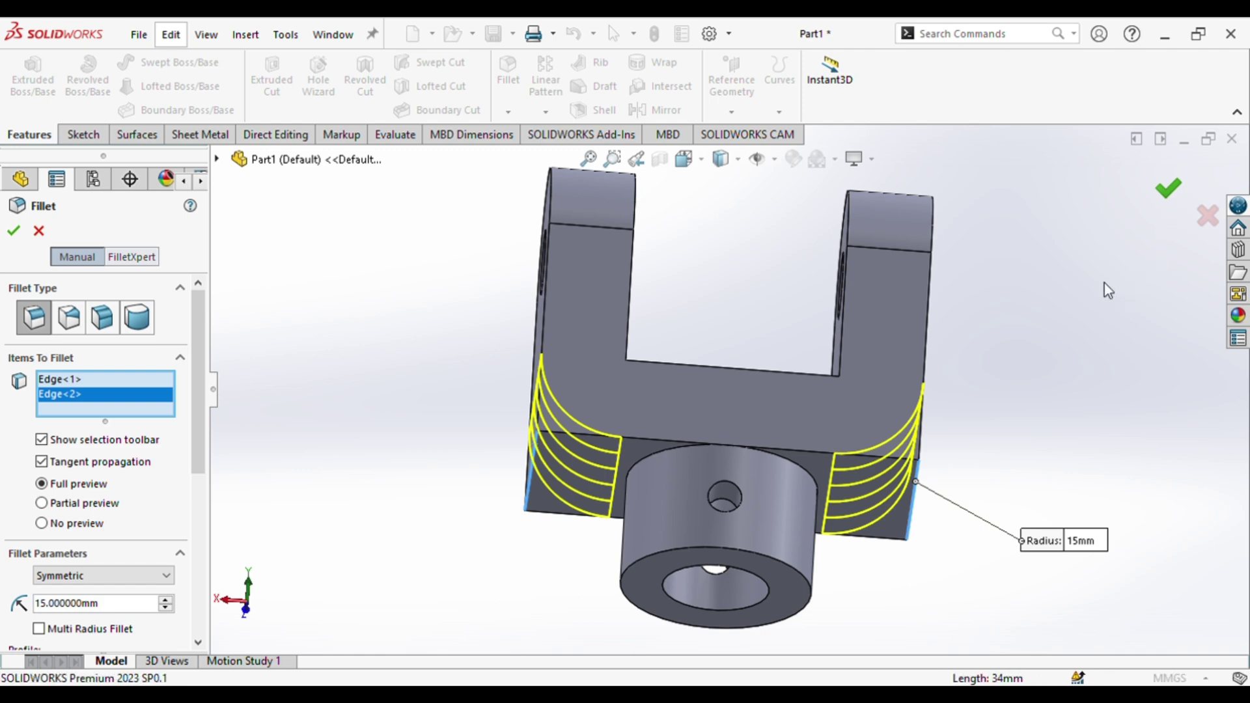
pyautogui.press('Return')
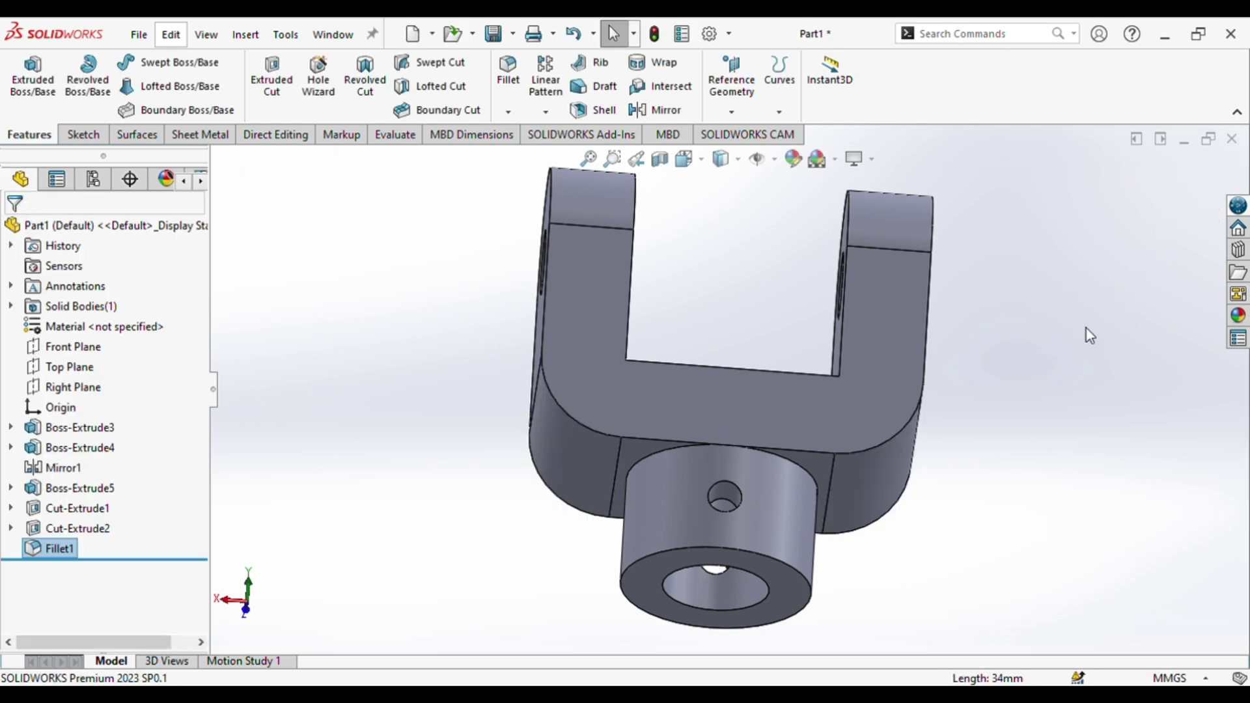
# - Fillet the two inner corner edges where the arms meet the base block with a symmetric 15 mm radius
pyautogui.moveTo(1085, 334); pyautogui.dragTo(1055, 510, button='middle')
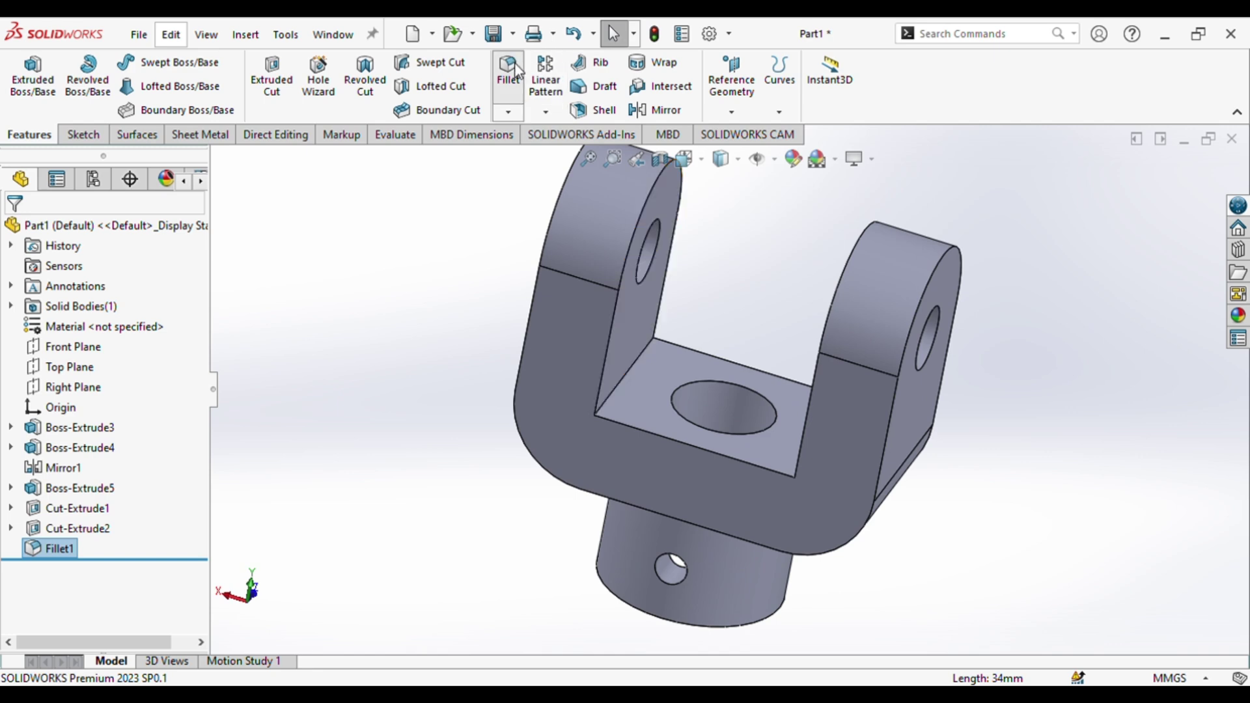
pyautogui.click(631, 371)
pyautogui.moveTo(667, 443); pyautogui.dragTo(871, 436, button='middle')
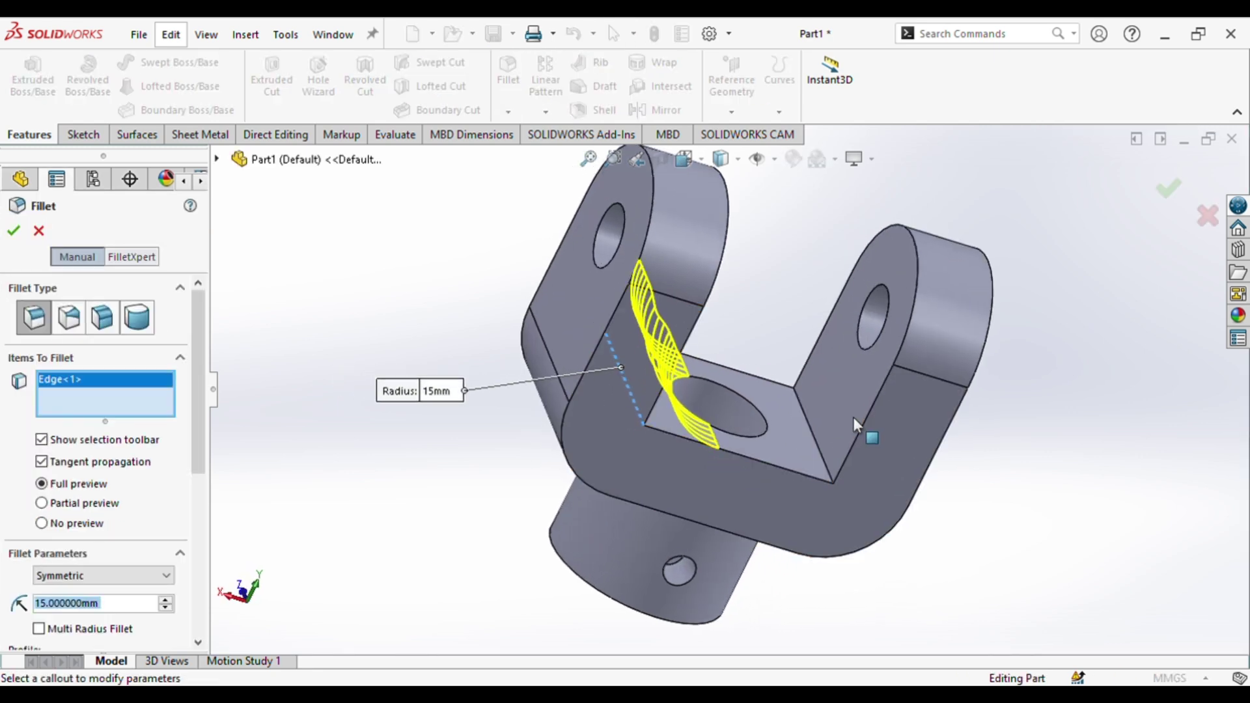
pyautogui.click(815, 440)
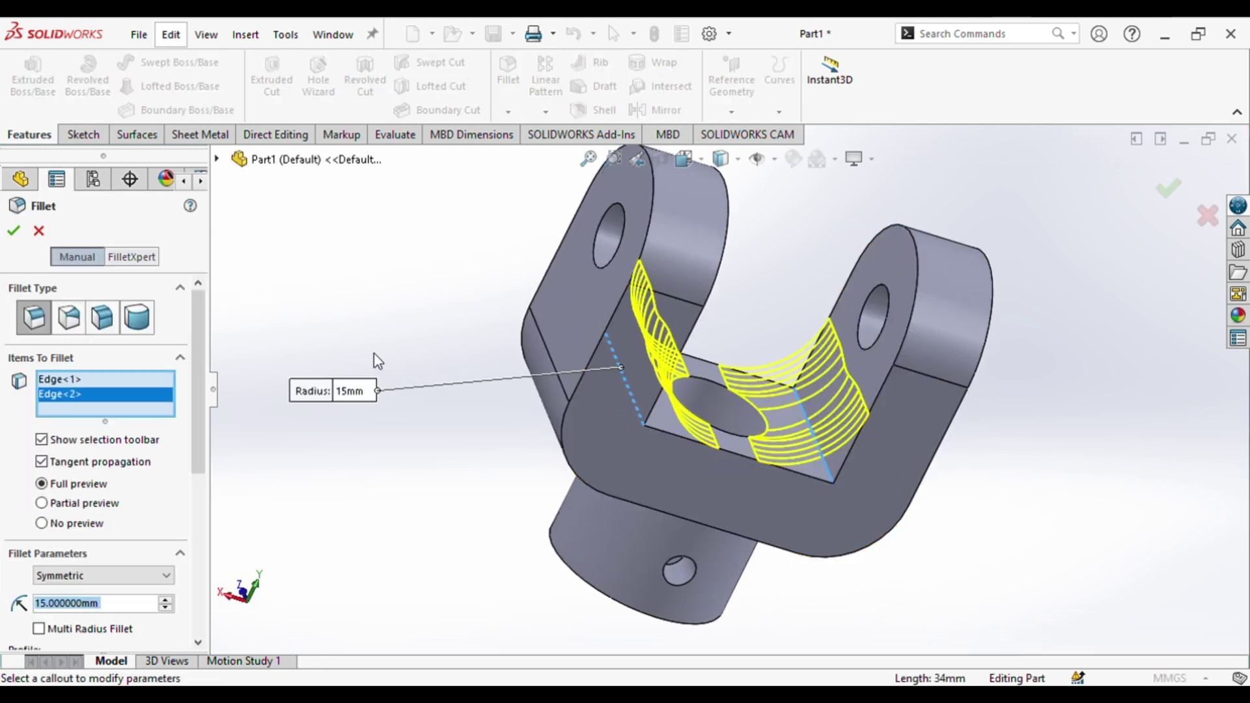
pyautogui.click(13, 232)
# - Fillet the boss-to-block junction, the fork's outer and inner contour edges, and the boss's lower outer rim with a symmetric 3 mm radius
pyautogui.moveTo(473, 558); pyautogui.dragTo(487, 333, button='middle')
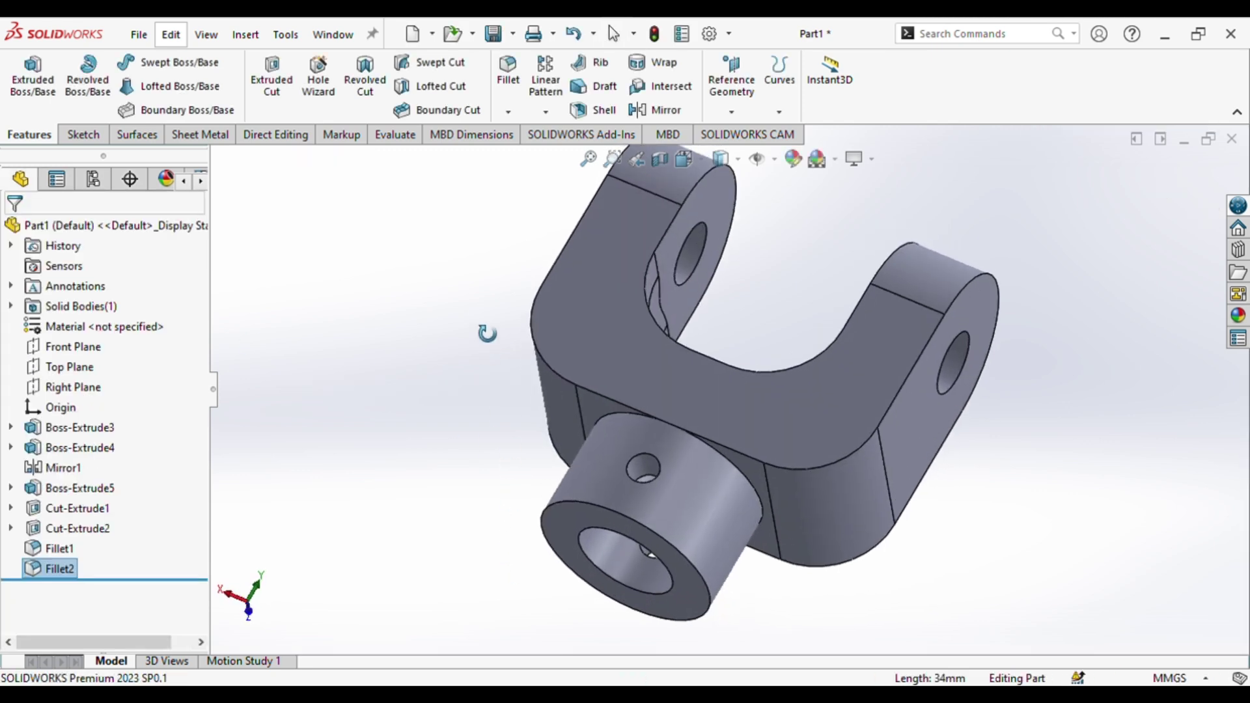
pyautogui.press('Return')
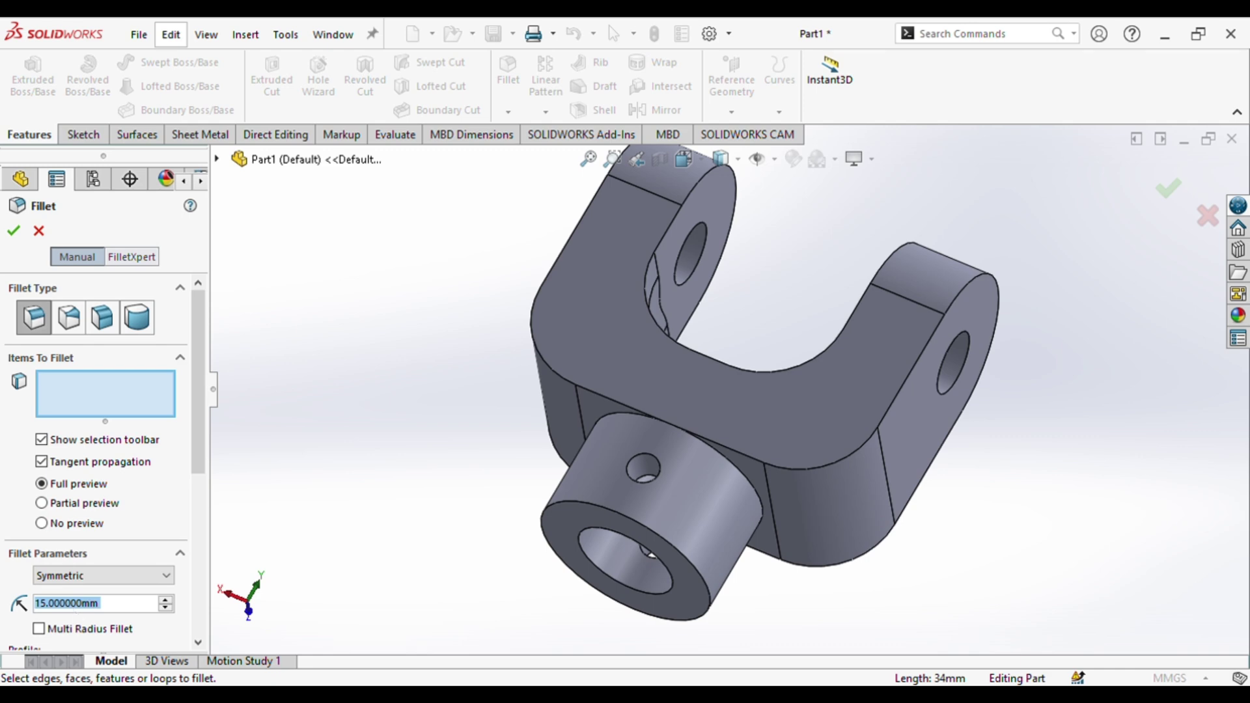
pyautogui.write('3')
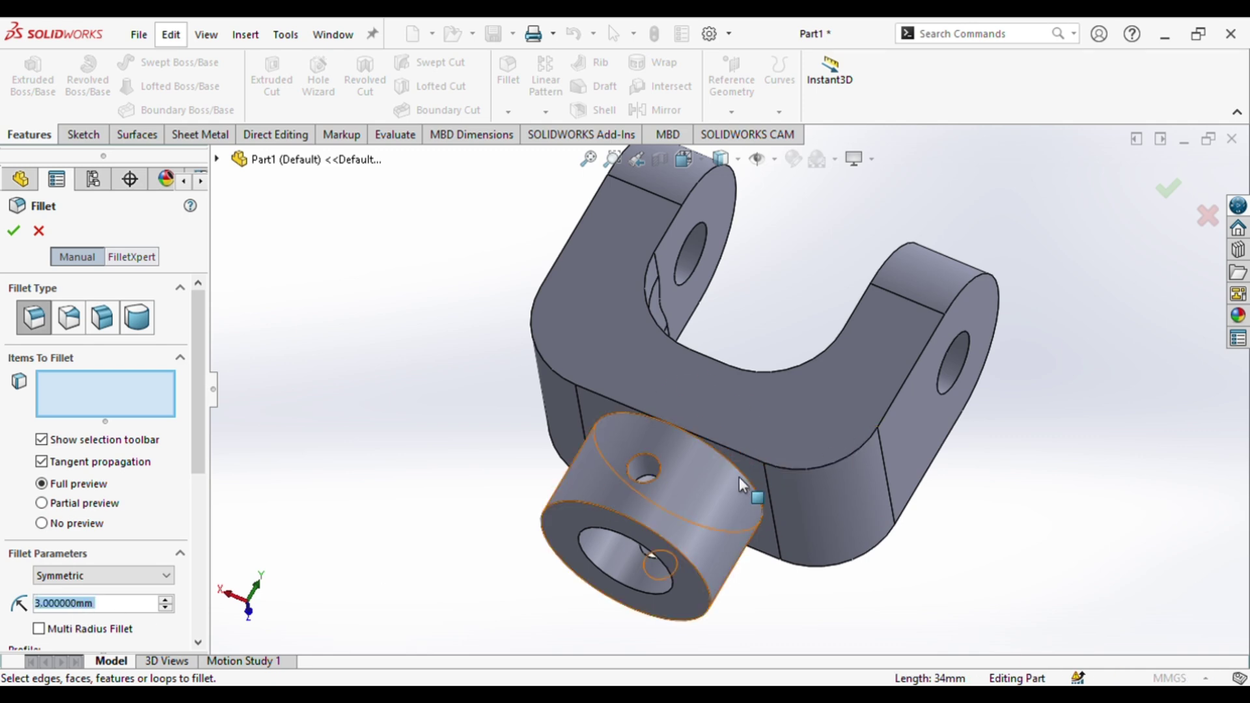
pyautogui.click(740, 475)
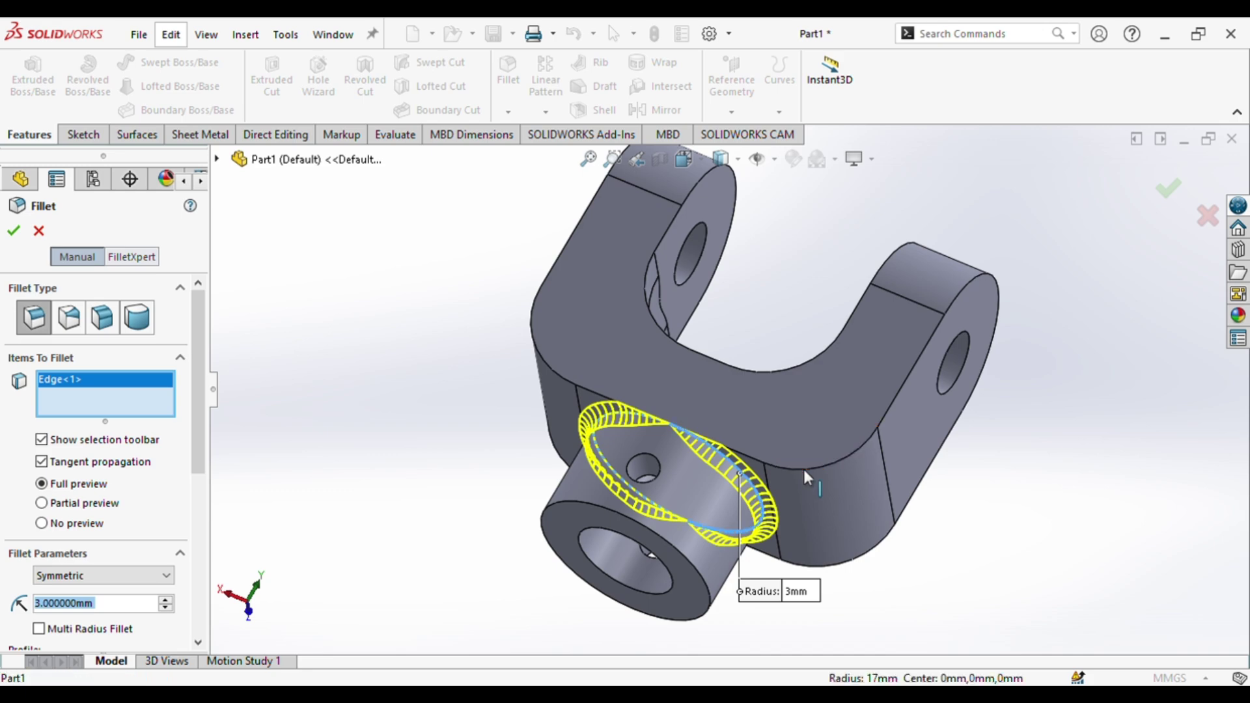
pyautogui.click(821, 467)
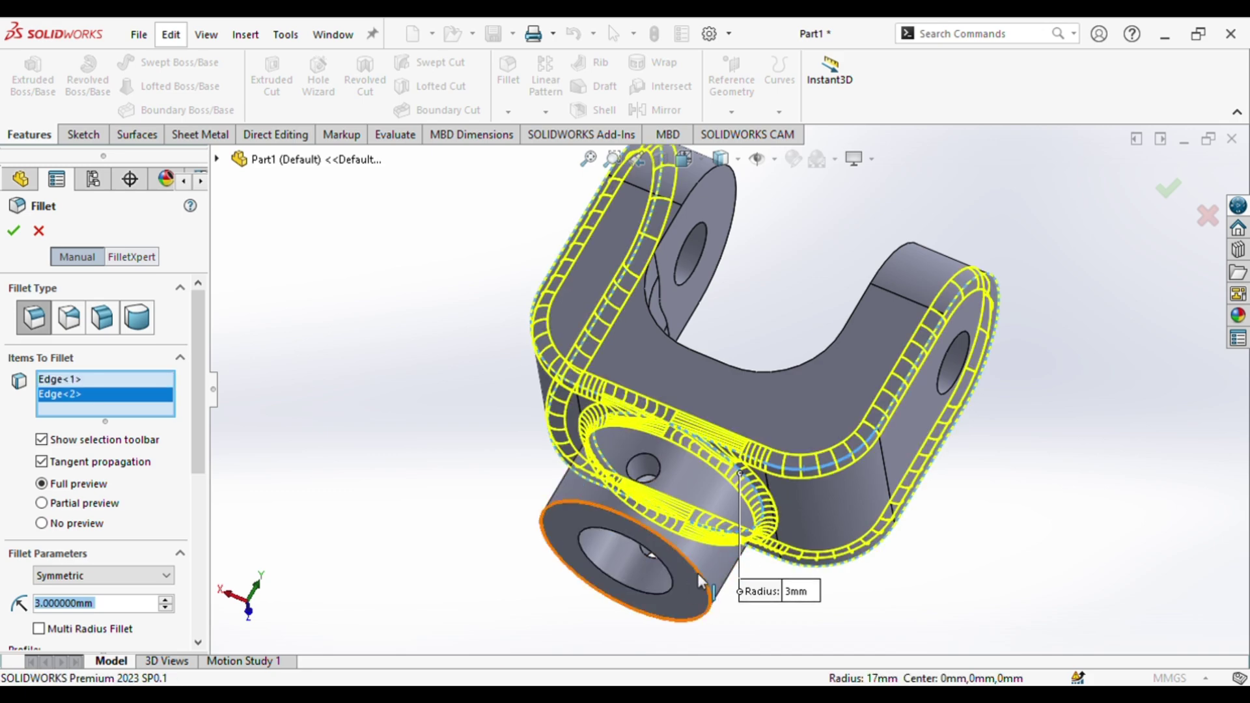
pyautogui.moveTo(988, 277); pyautogui.dragTo(838, 354, button='middle')
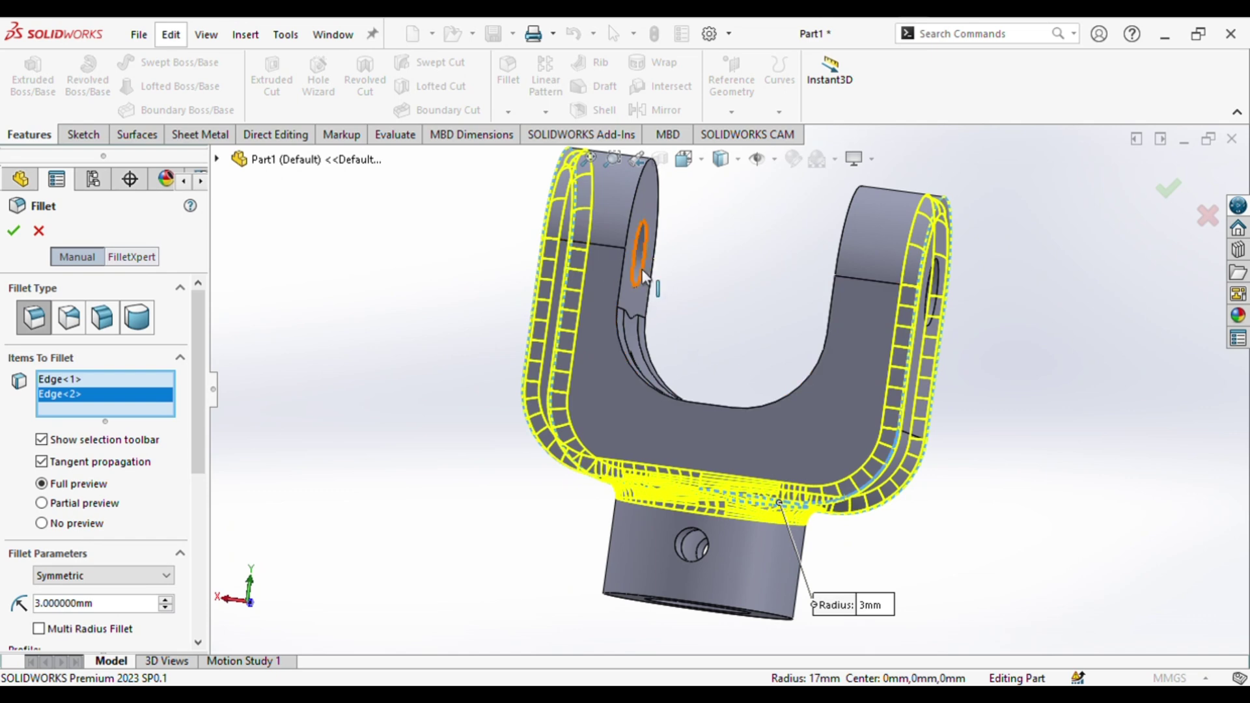
pyautogui.click(627, 222)
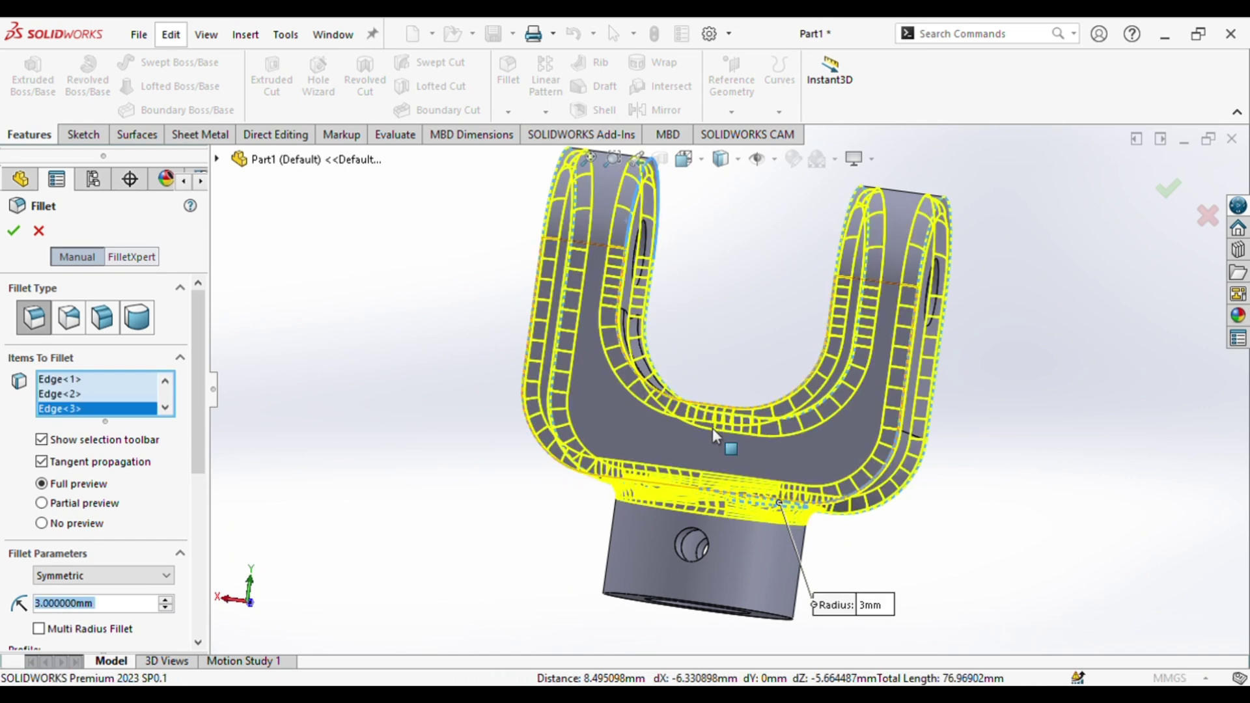
pyautogui.moveTo(712, 611); pyautogui.dragTo(742, 476, button='middle')
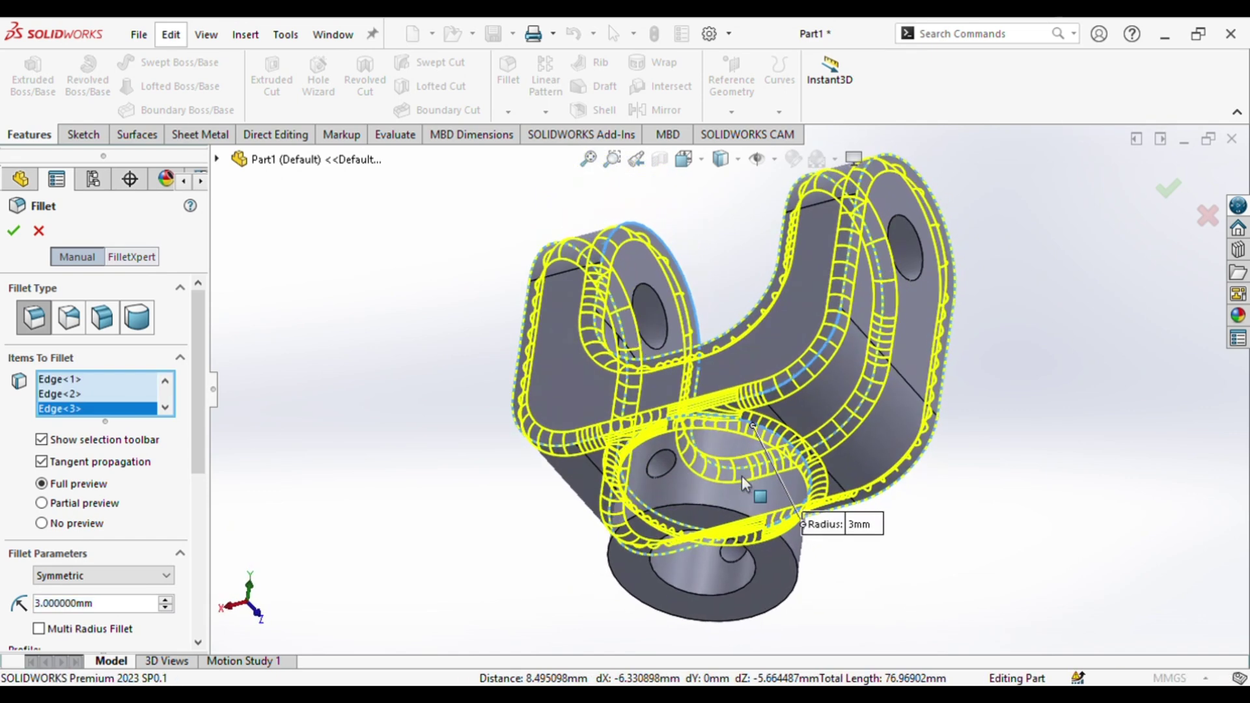
pyautogui.click(796, 575)
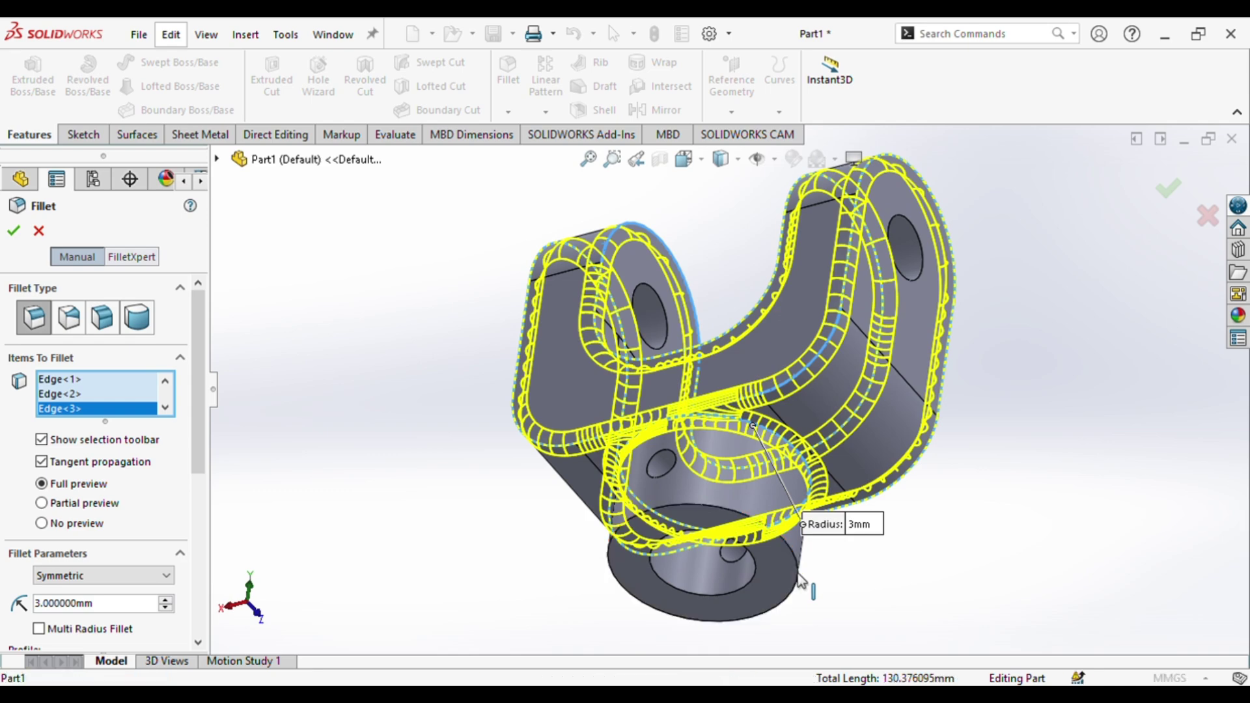
pyautogui.hotkey('ctrl', '1')
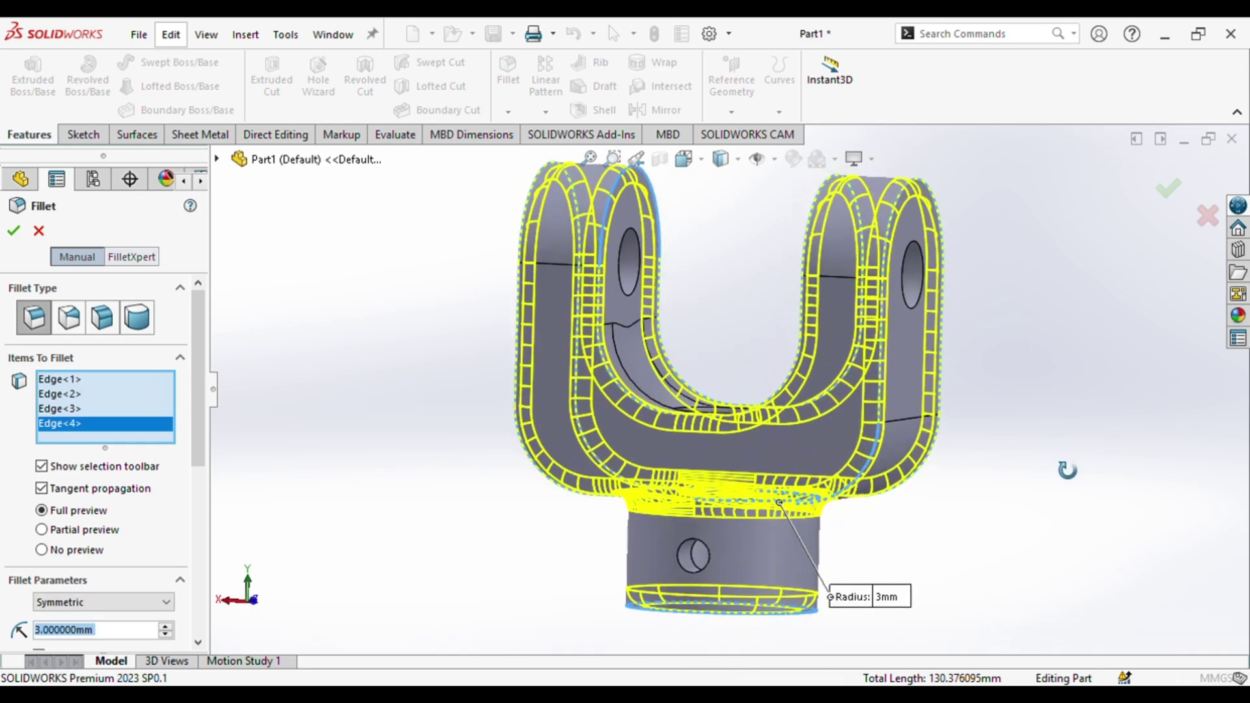
pyautogui.hotkey('ctrl', '3')
pyautogui.click(1162, 191)
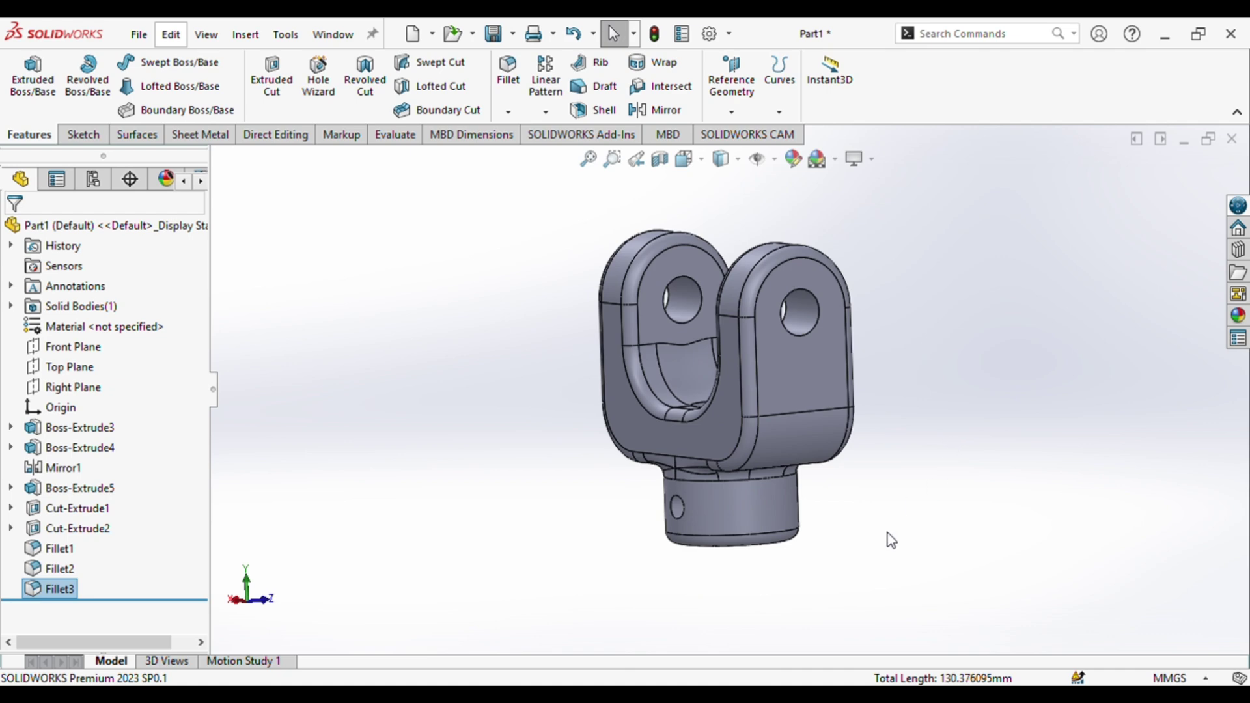
pyautogui.moveTo(891, 541); pyautogui.dragTo(899, 360, button='middle')
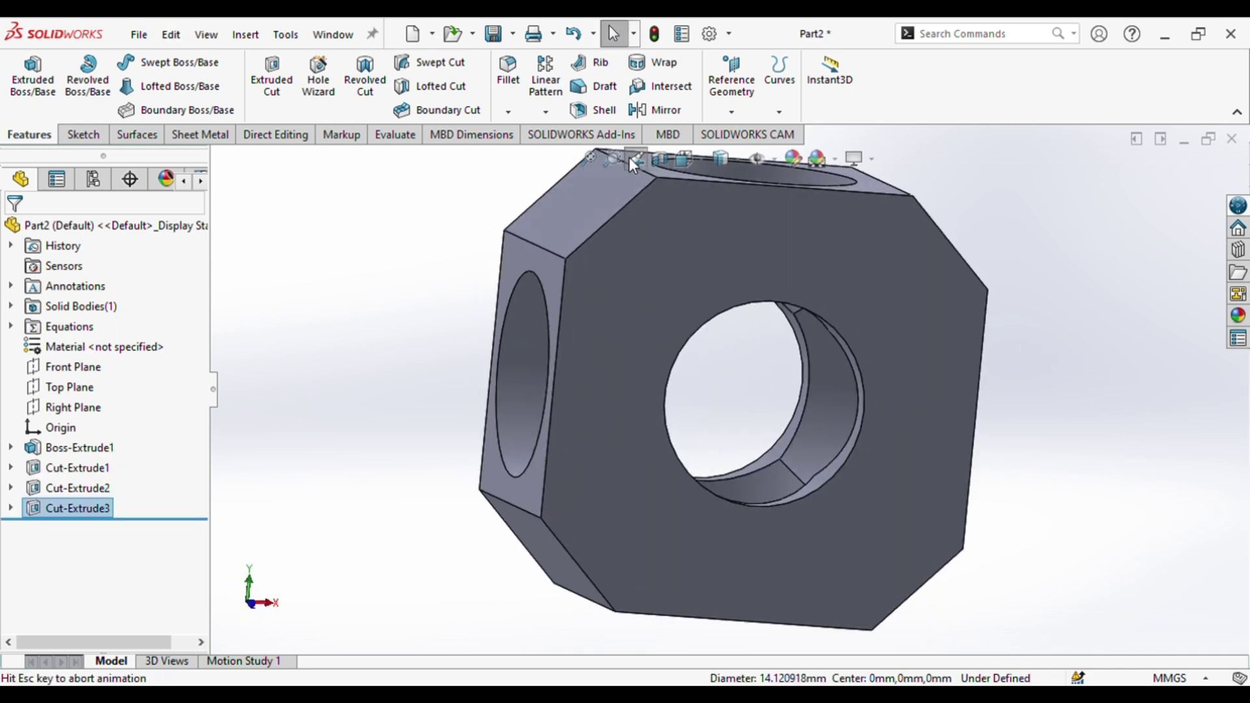
pyautogui.click(635, 159)
pyautogui.click(641, 159)
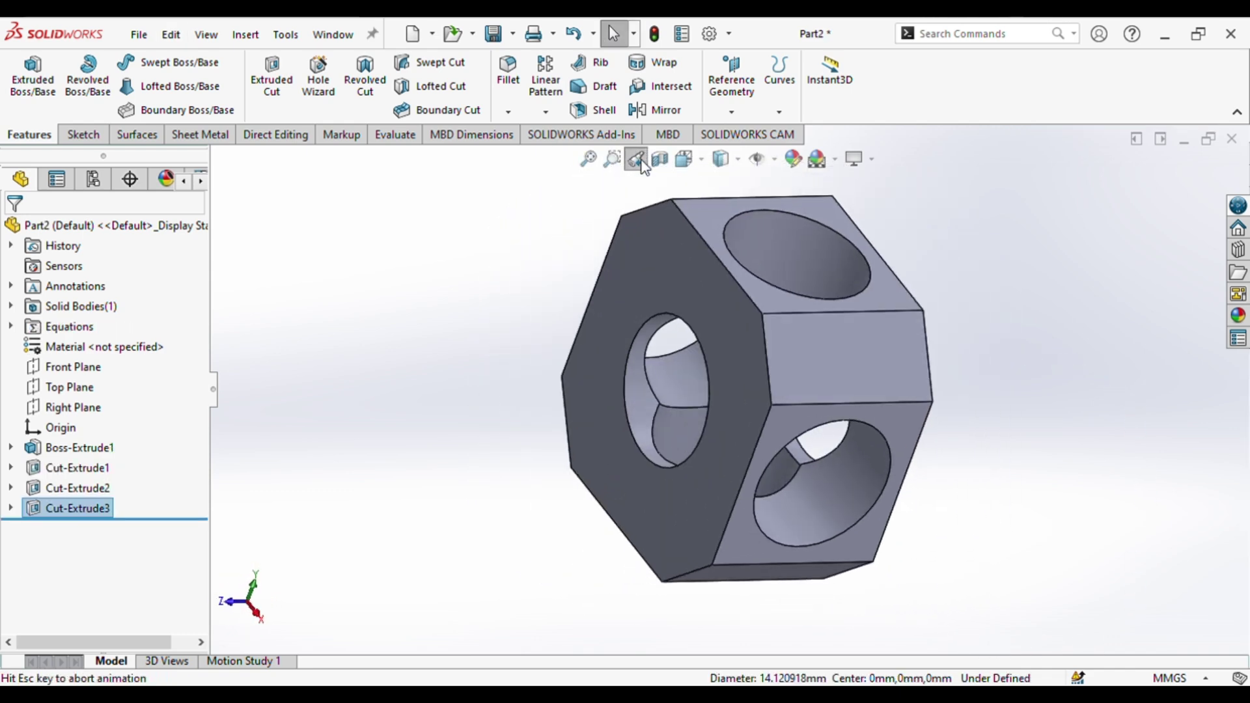
pyautogui.click(641, 159)
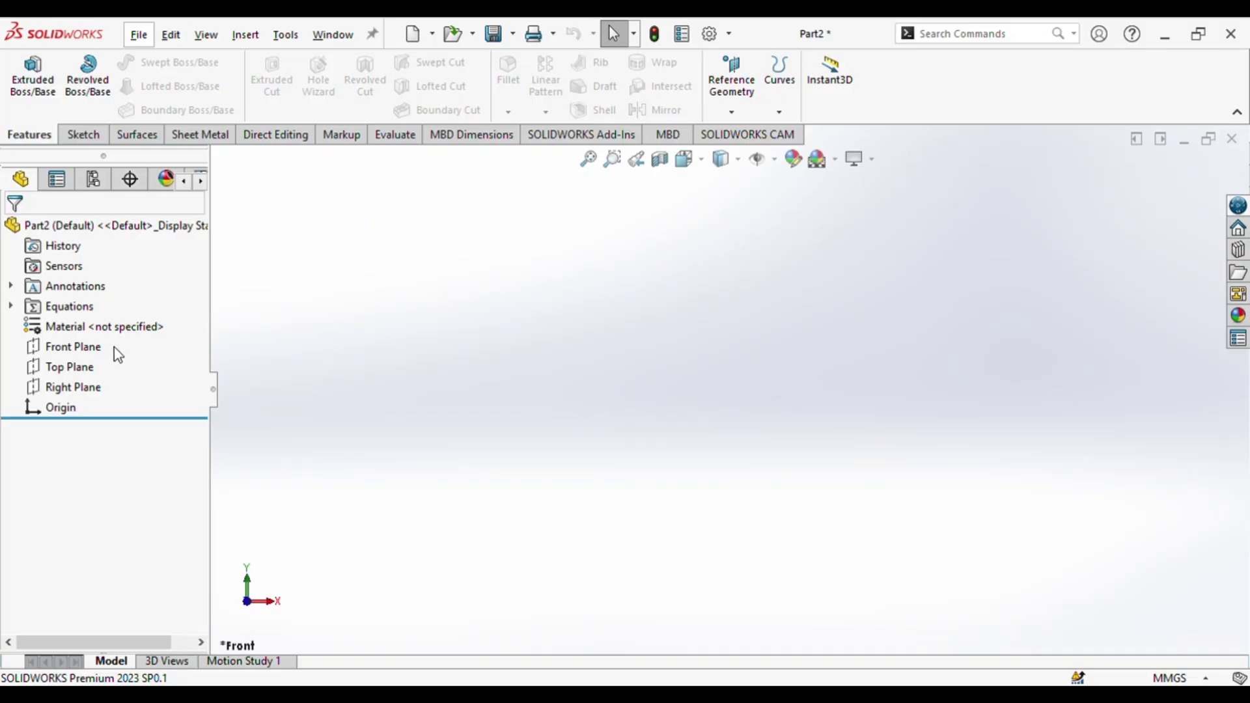
# - Start a sketch on the Front Plane and draw a center rectangle about 67.6 mm by 39.9 mm centred on the origin
pyautogui.click(94, 347)
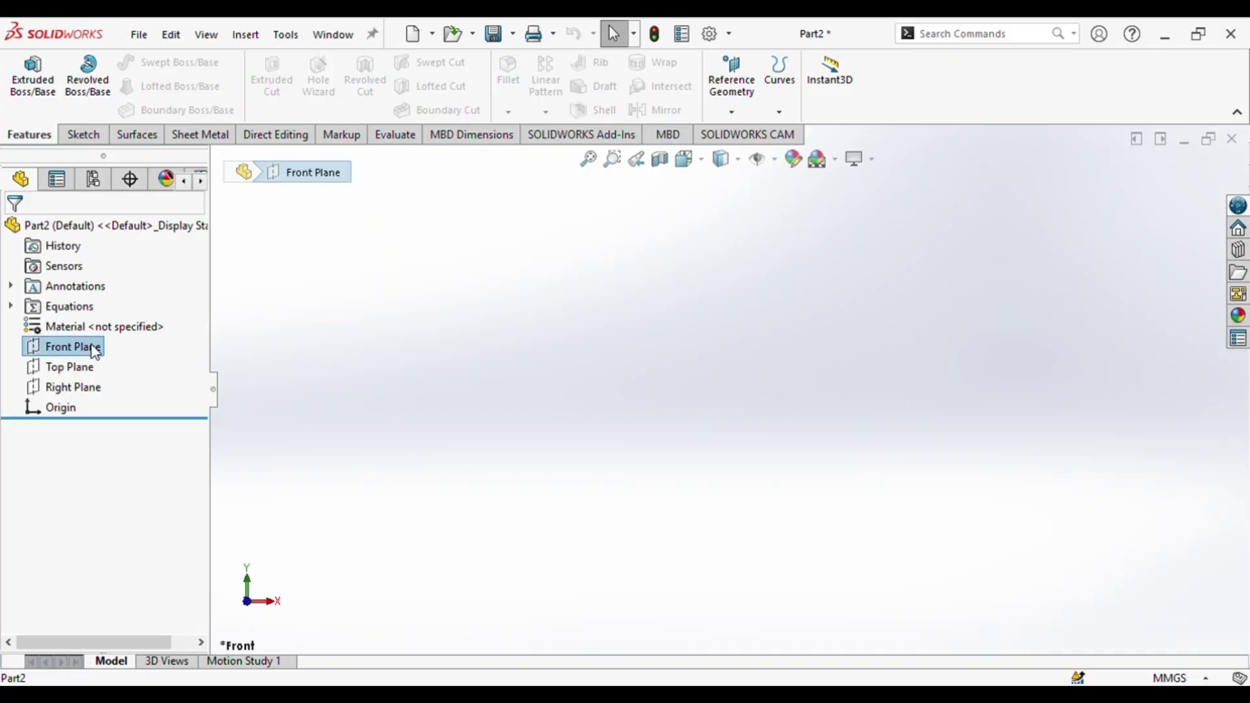
pyautogui.click(139, 326)
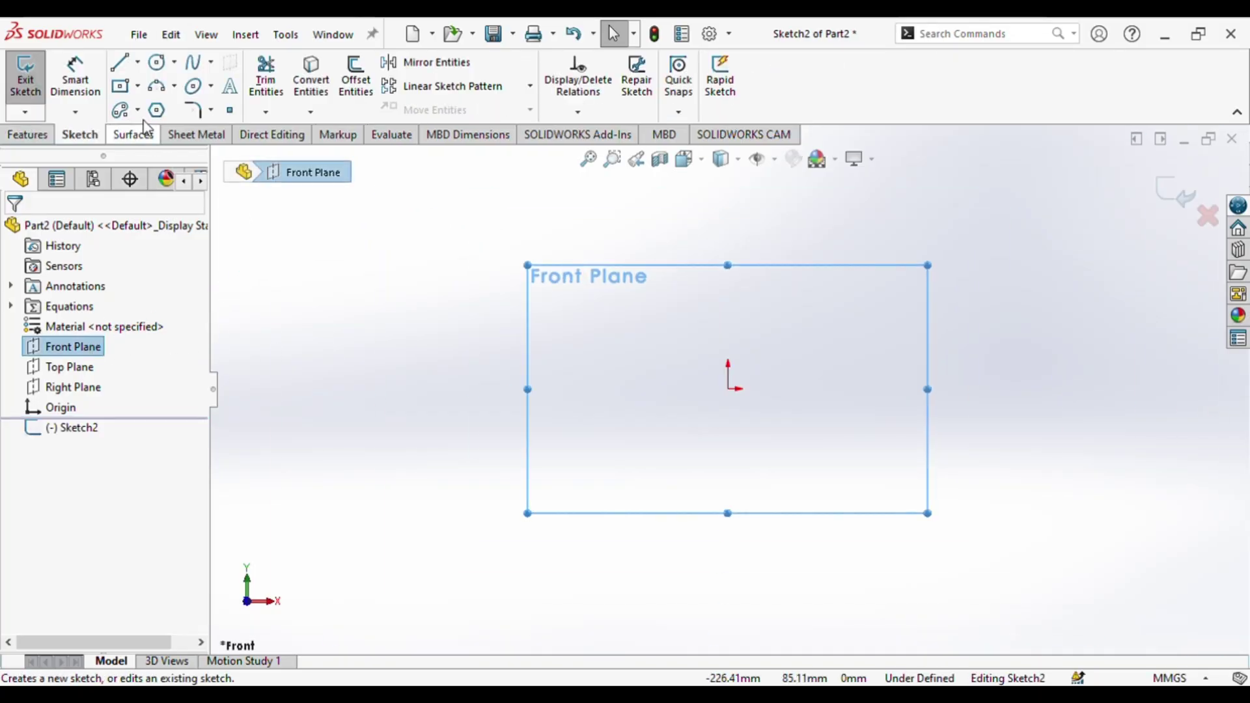
pyautogui.click(123, 87)
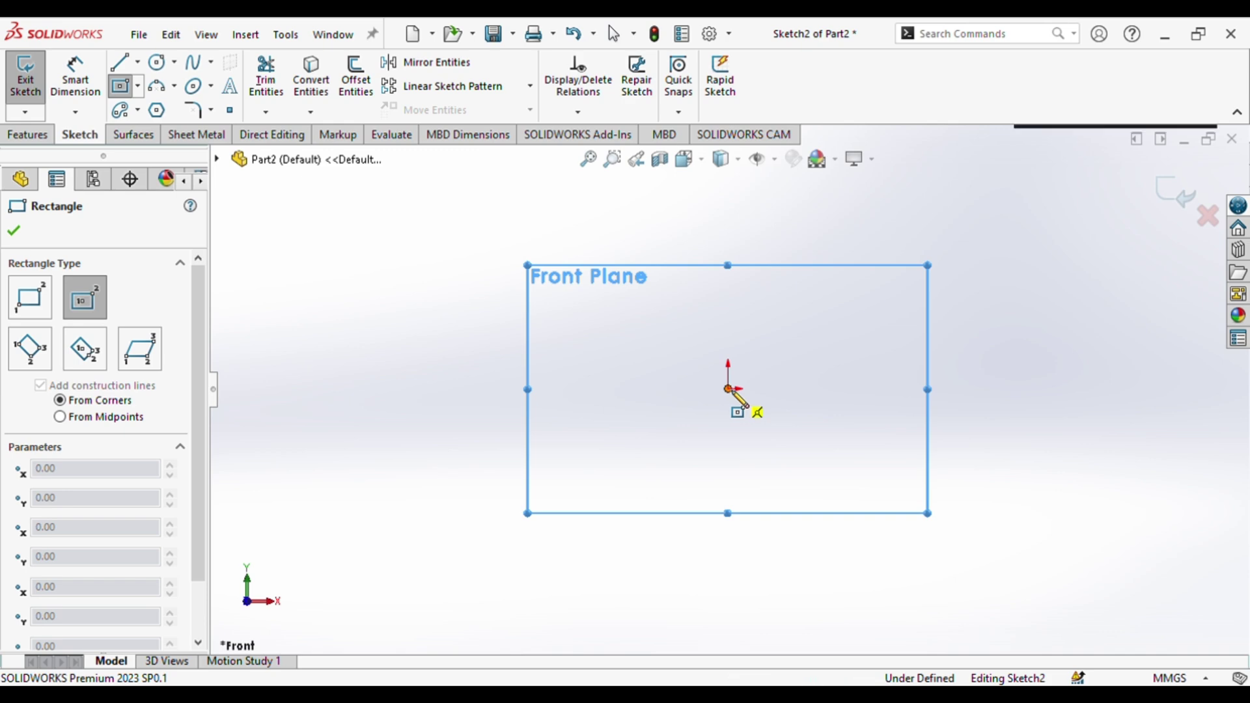
pyautogui.click(728, 390)
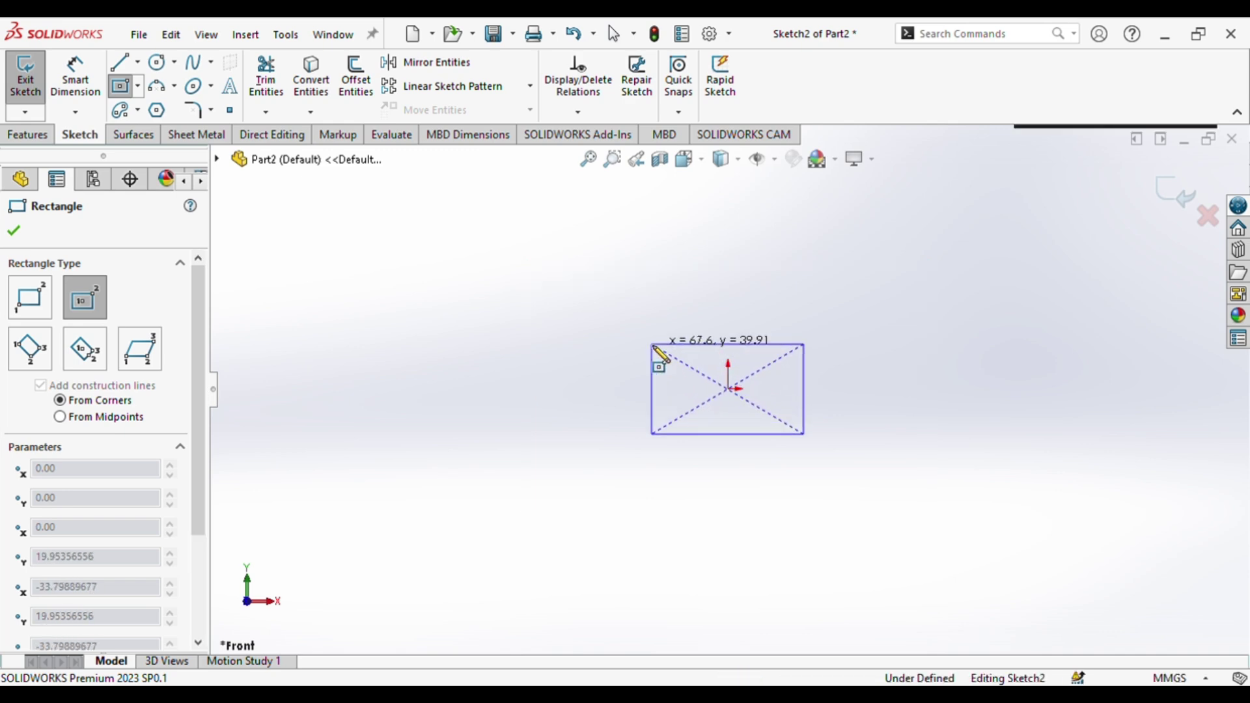
pyautogui.click(652, 344)
pyautogui.press('Escape')
pyautogui.click(717, 344)
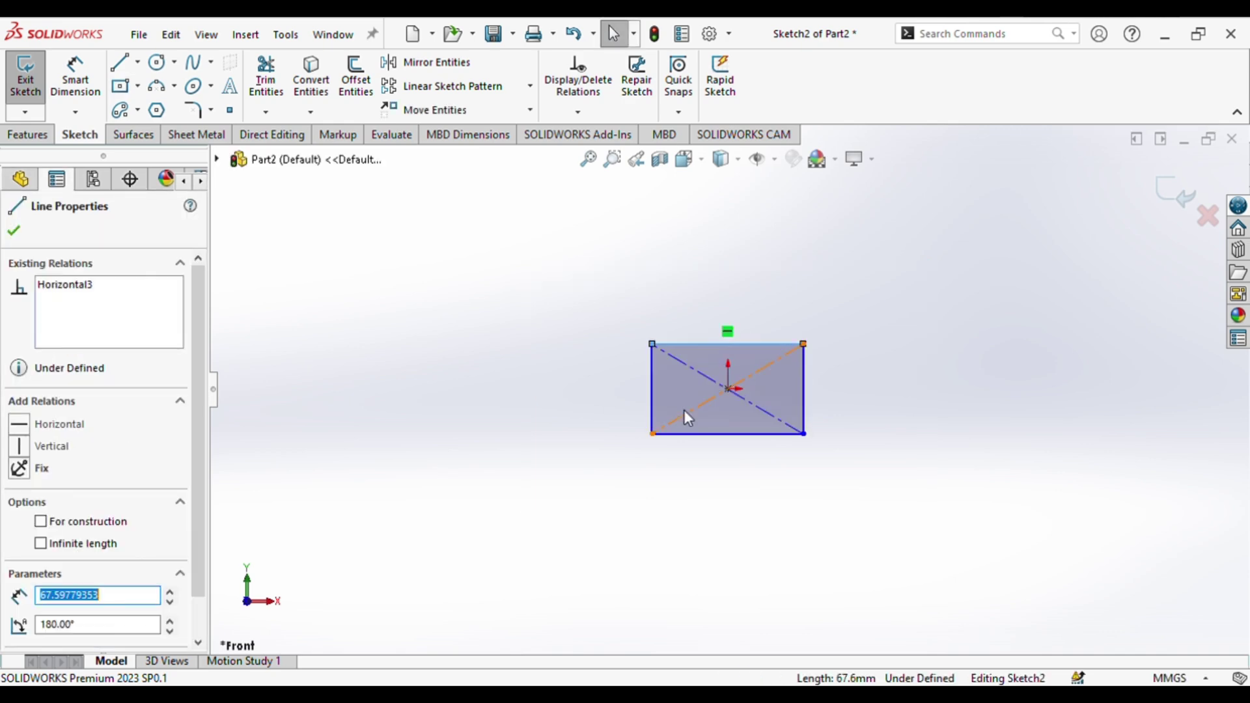
pyautogui.keyDown('ctrl'); pyautogui.click(654, 402); pyautogui.keyUp('ctrl')
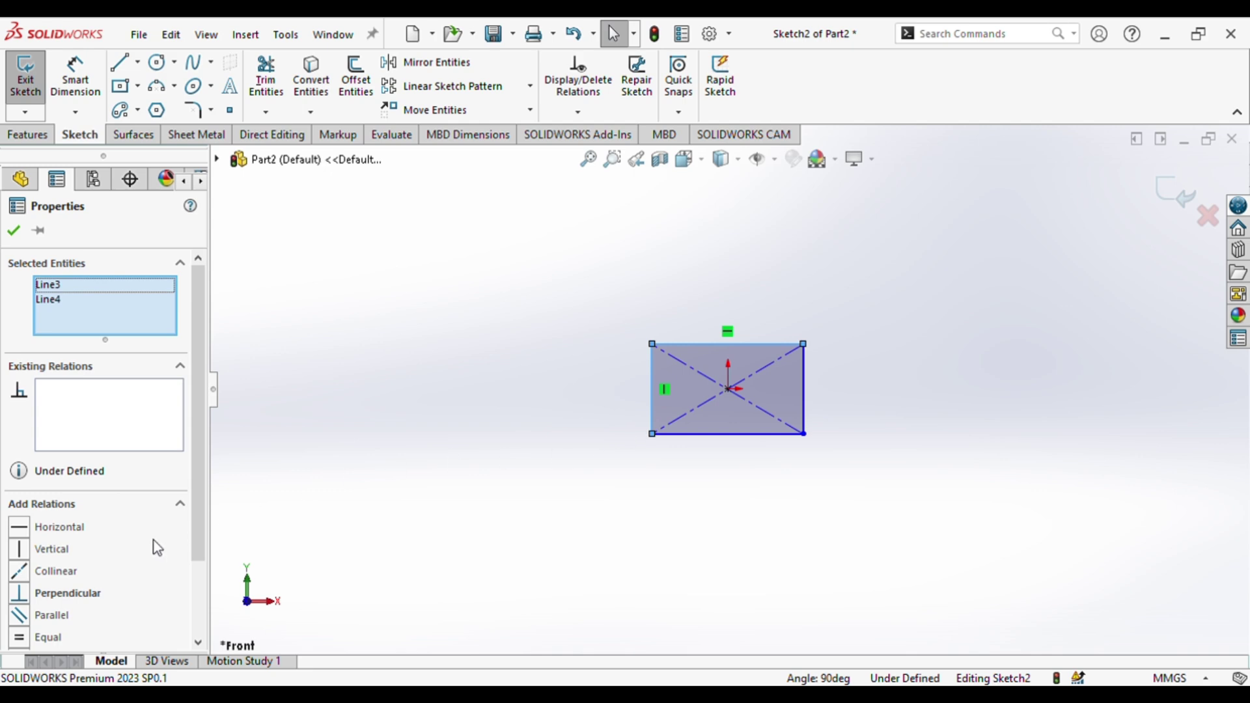
pyautogui.scroll(-3, 198, 558)
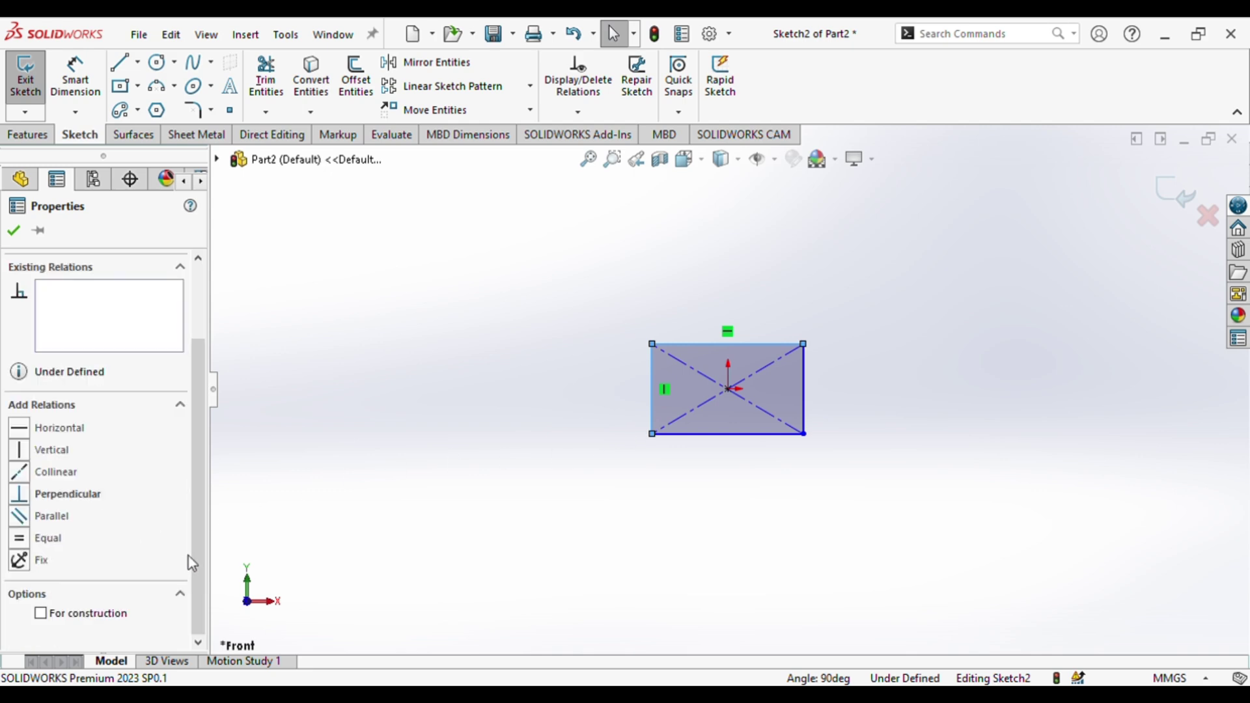
pyautogui.click(670, 390)
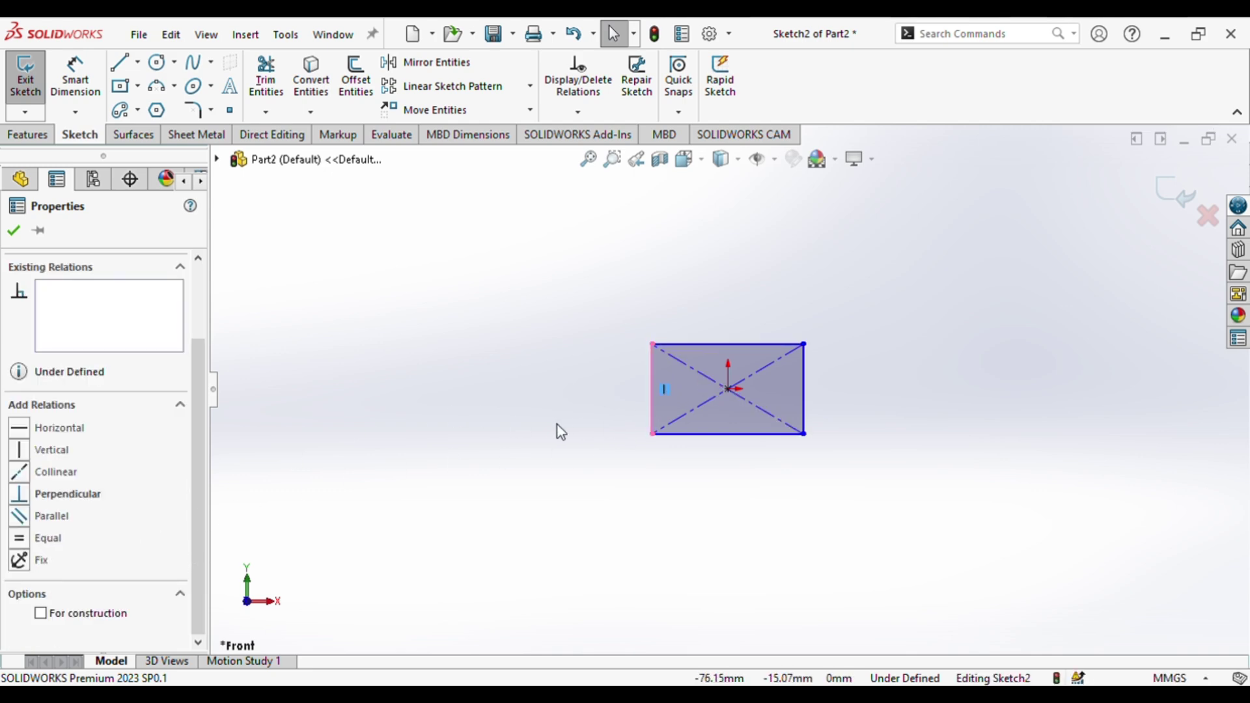
# - Set both the rectangle's horizontal and vertical side lengths to 24+1.4 mm (25.4 mm)
pyautogui.click(704, 347)
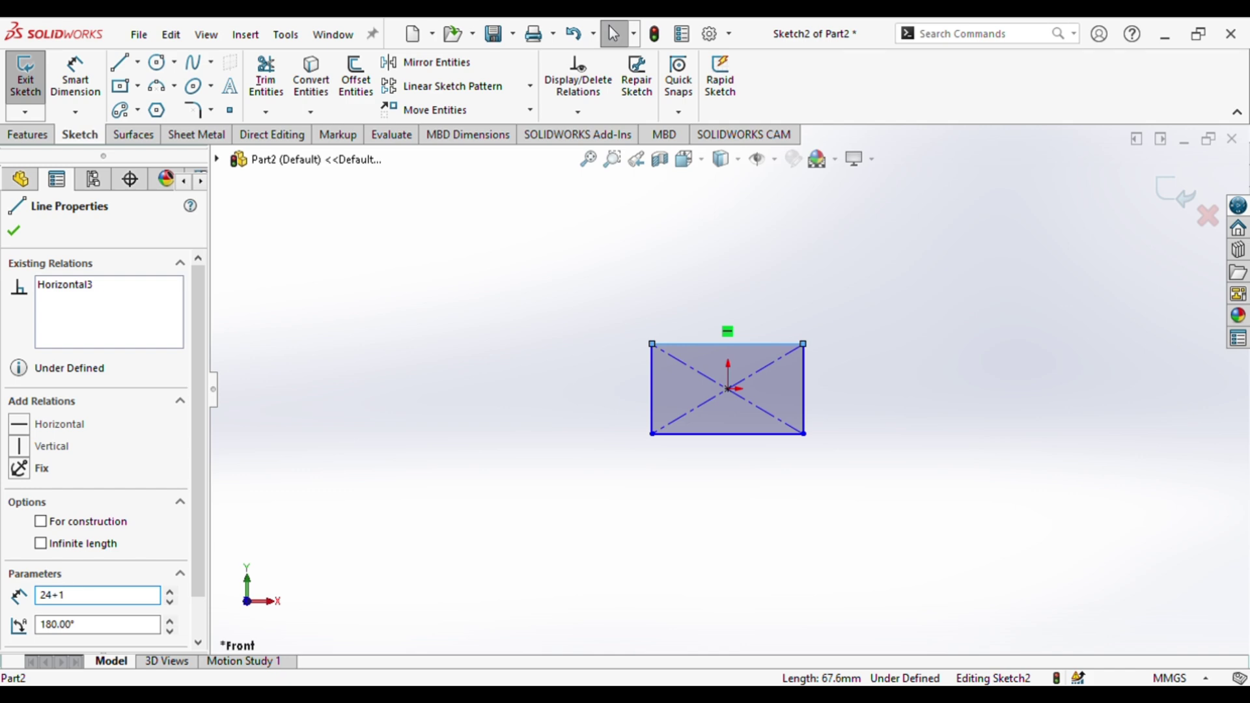
pyautogui.press('Return')
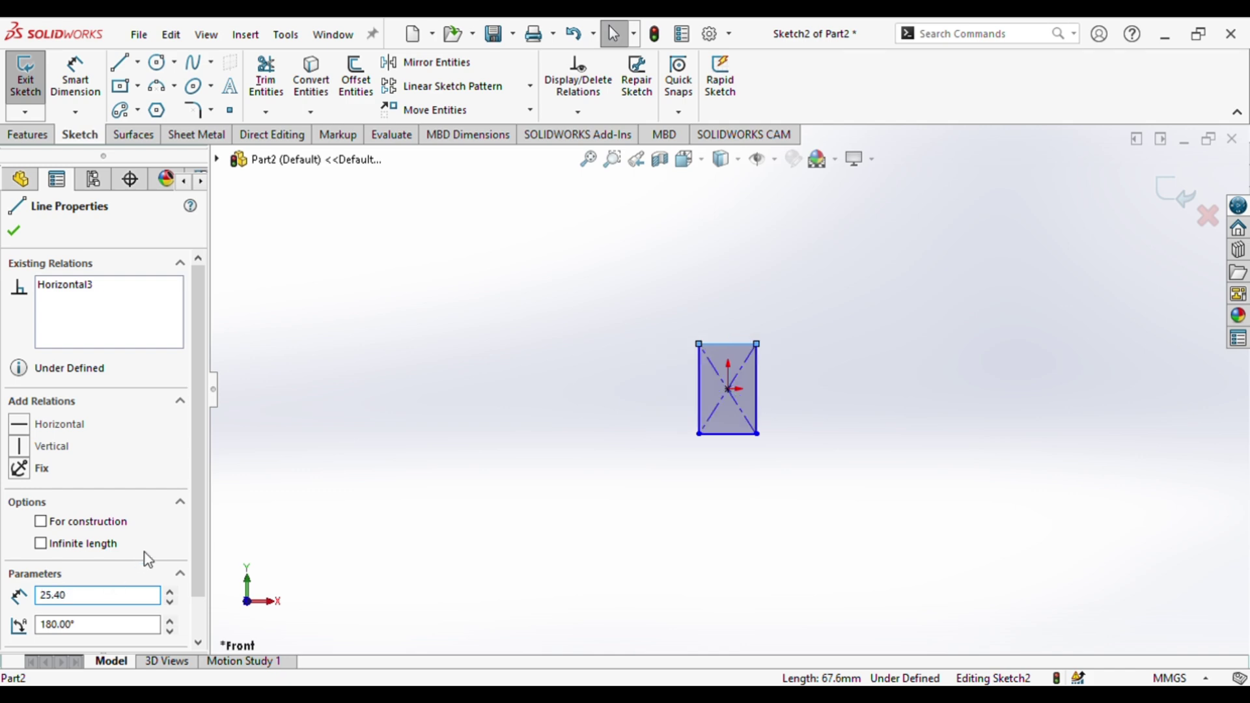
pyautogui.click(700, 390)
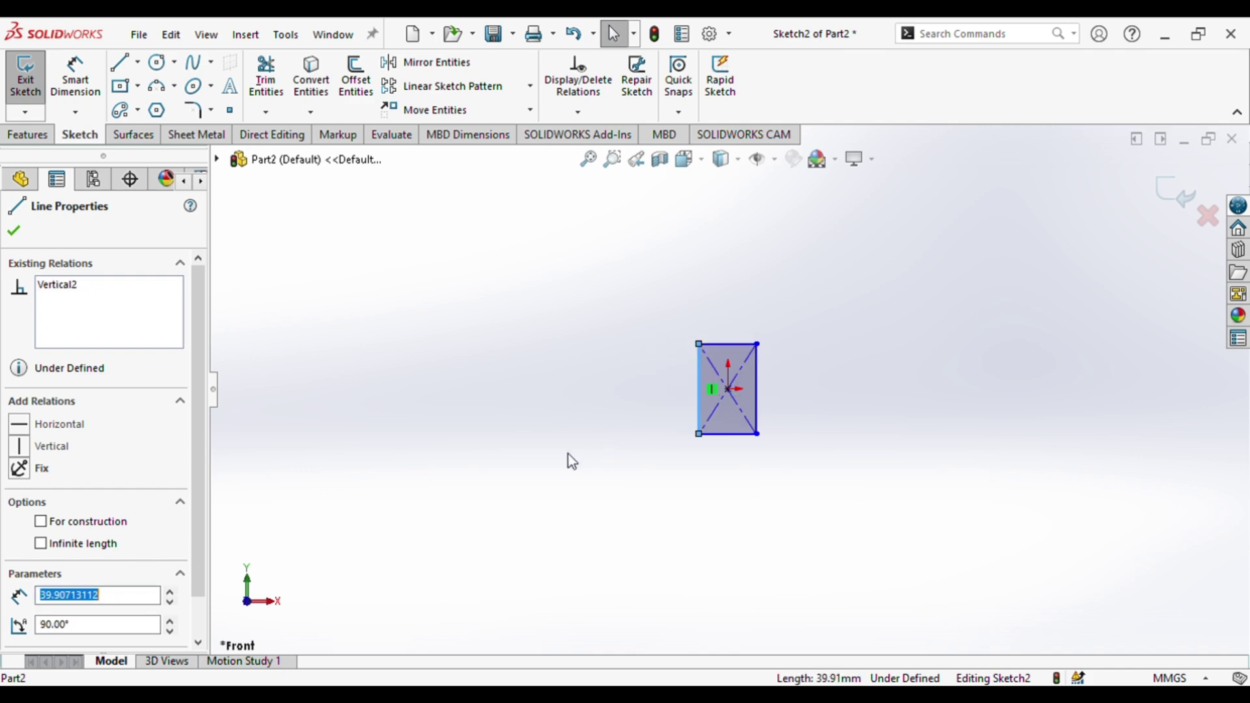
pyautogui.write('24+1.4')
pyautogui.press('Return')
# - Draw a horizontal line just above the square, starting in line with its left side, and set its length to 5 mm
pyautogui.scroll(-3, 1146, 342)
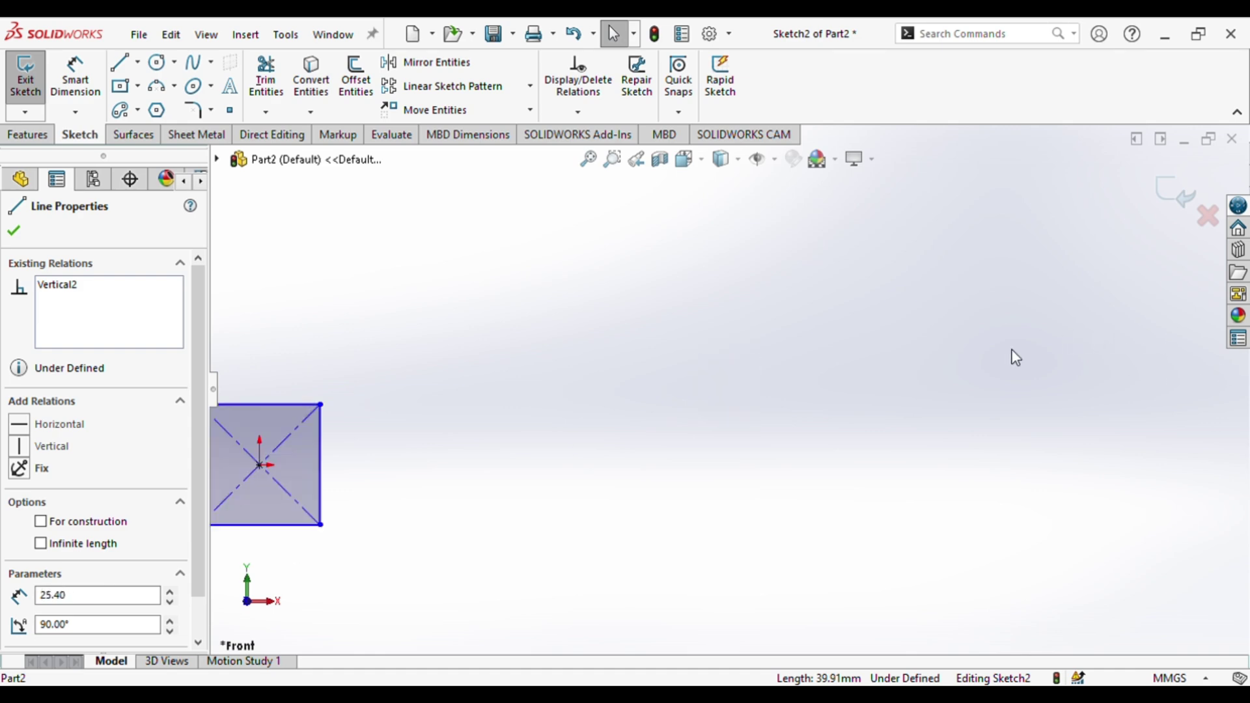
pyautogui.keyDown('ctrl'); pyautogui.moveTo(394, 452); pyautogui.dragTo(497, 447, button='middle'); pyautogui.keyUp('ctrl')
pyautogui.scroll(-2, 302, 404)
pyautogui.scroll(-3, 322, 391)
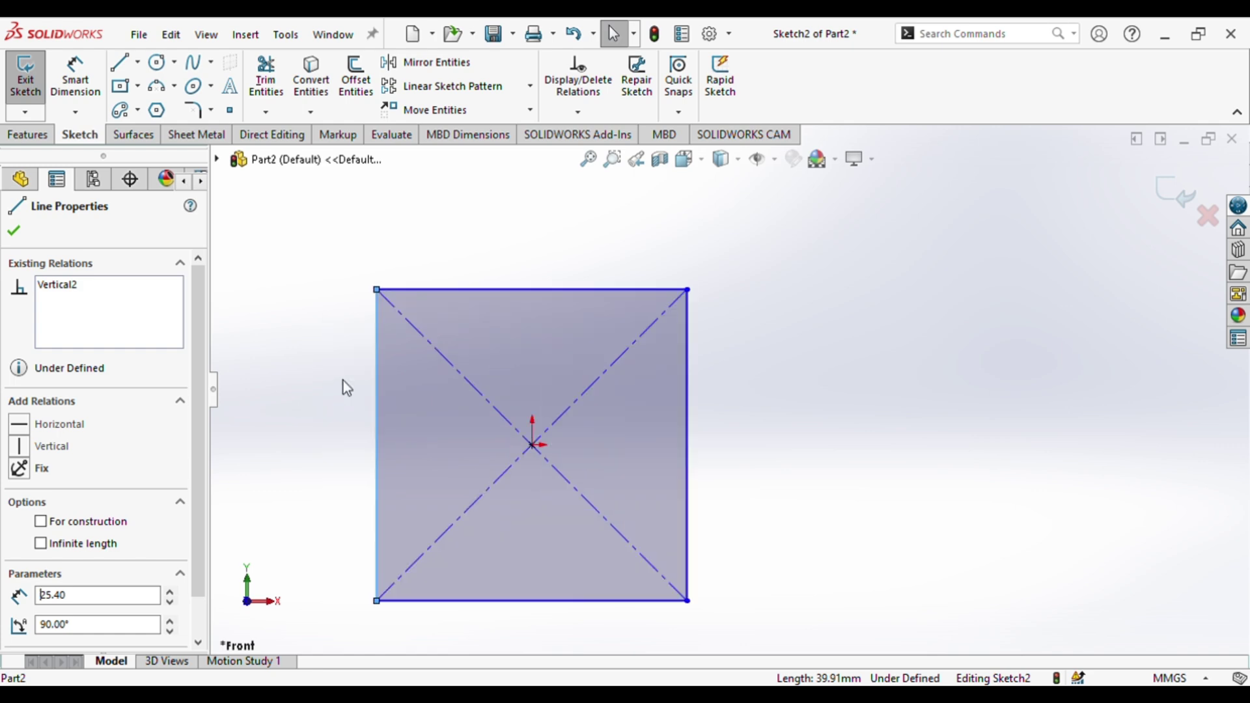
pyautogui.scroll(-2, 651, 371)
pyautogui.scroll(1, 933, 365)
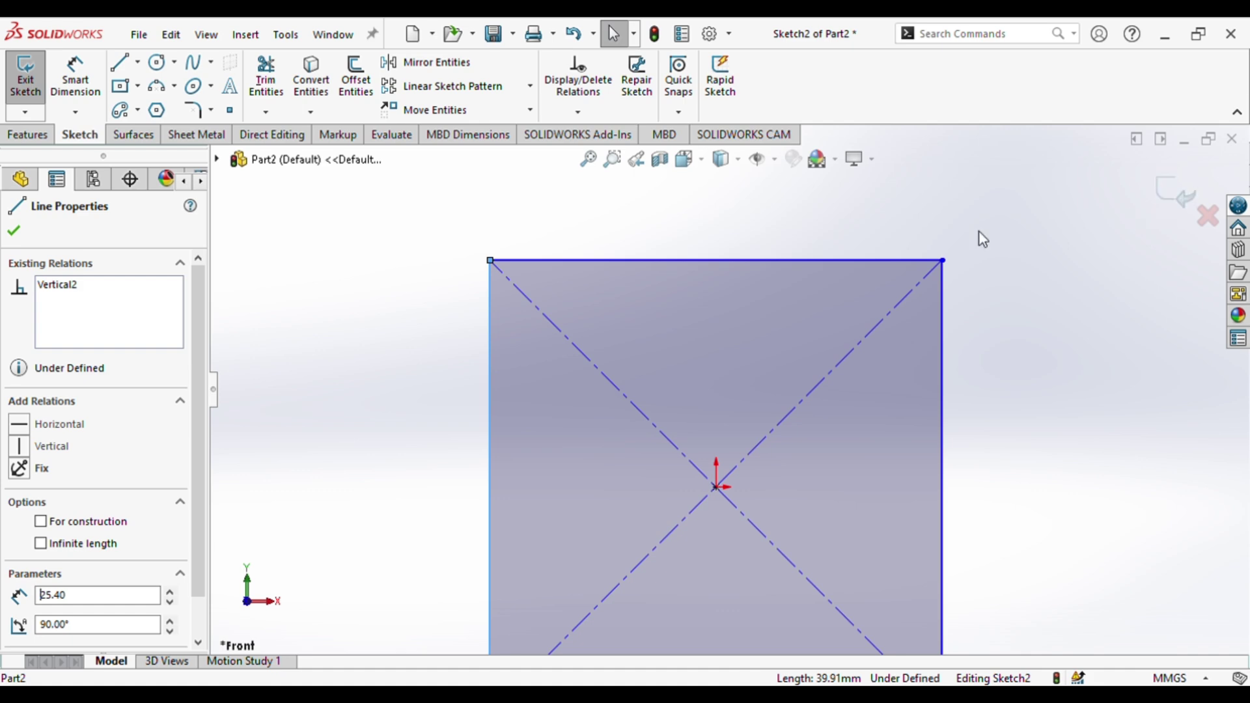
pyautogui.click(13, 230)
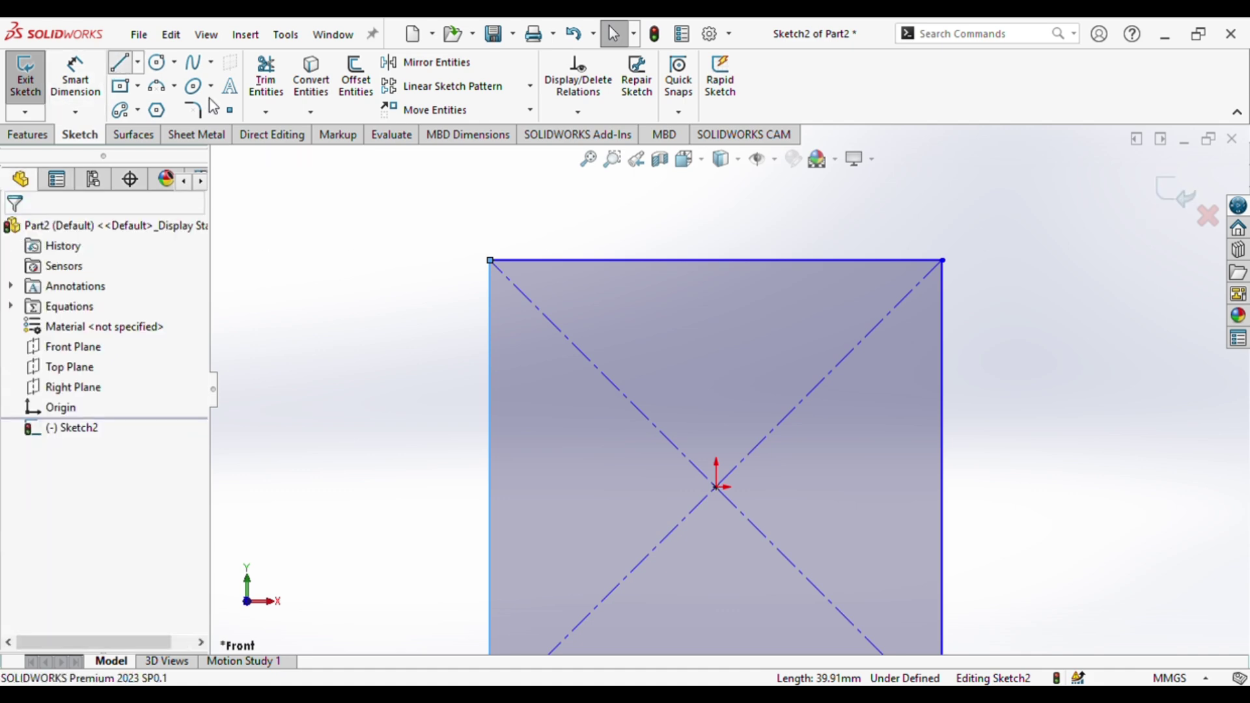
pyautogui.press('Return')
pyautogui.click(491, 226)
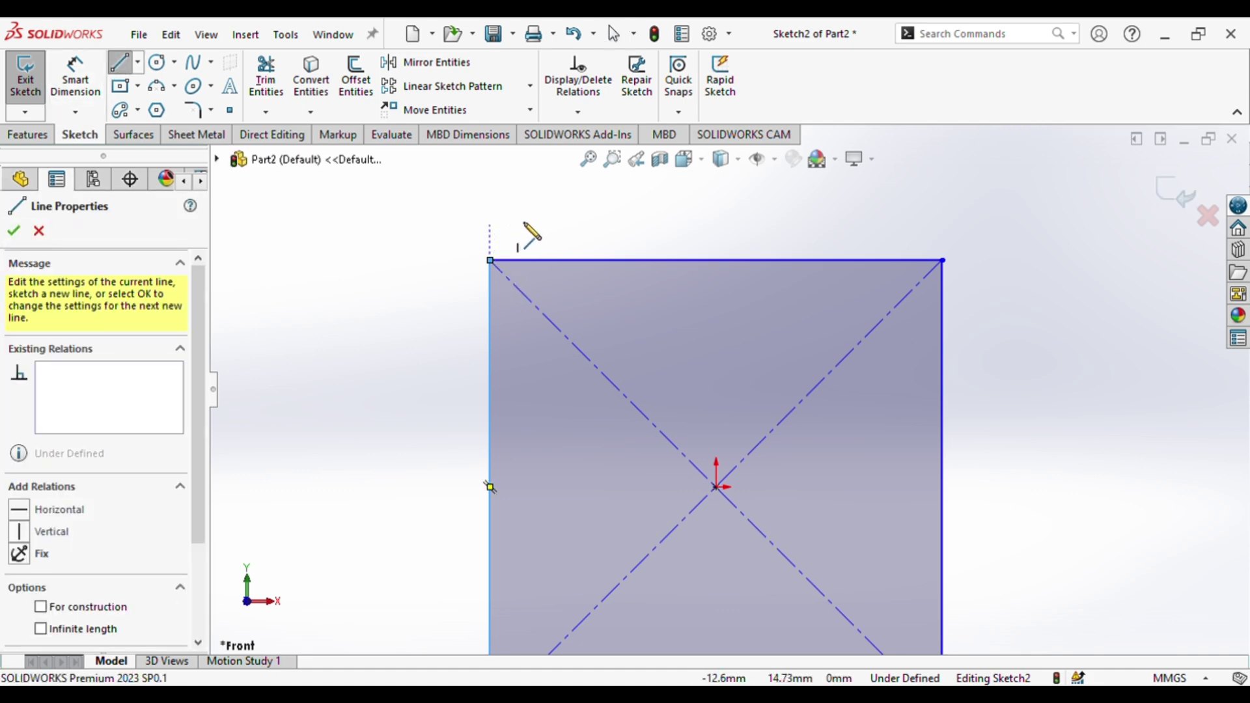
pyautogui.click(558, 225)
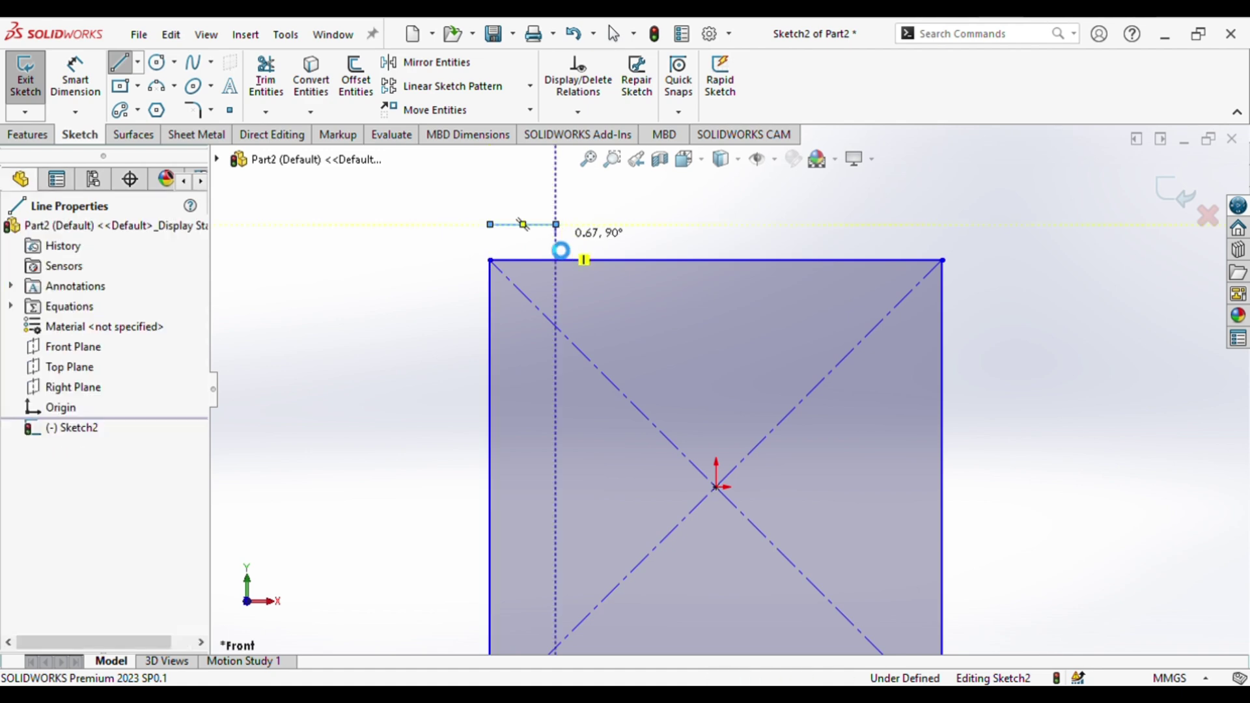
pyautogui.press('Escape')
pyautogui.click(519, 225)
pyautogui.write('4')
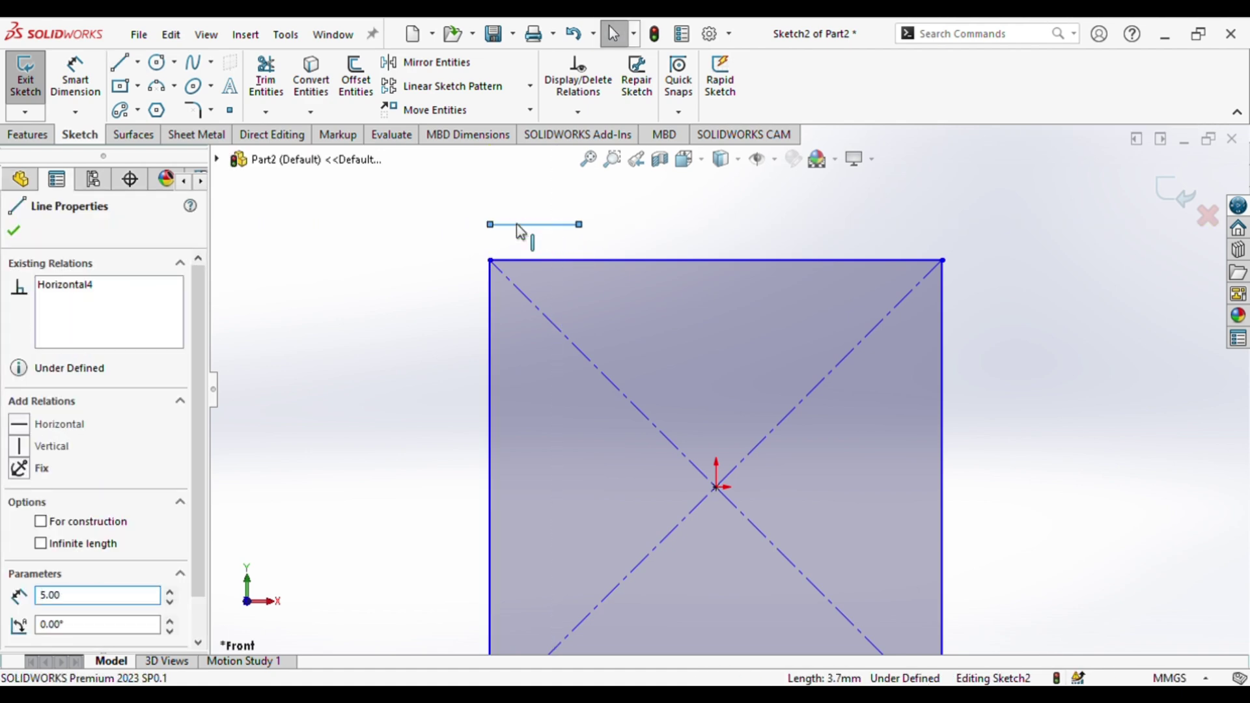
# - Draw a vertical line just outside the square's left side, starting level with its top edge, and set its length to 5 mm
pyautogui.click(120, 62)
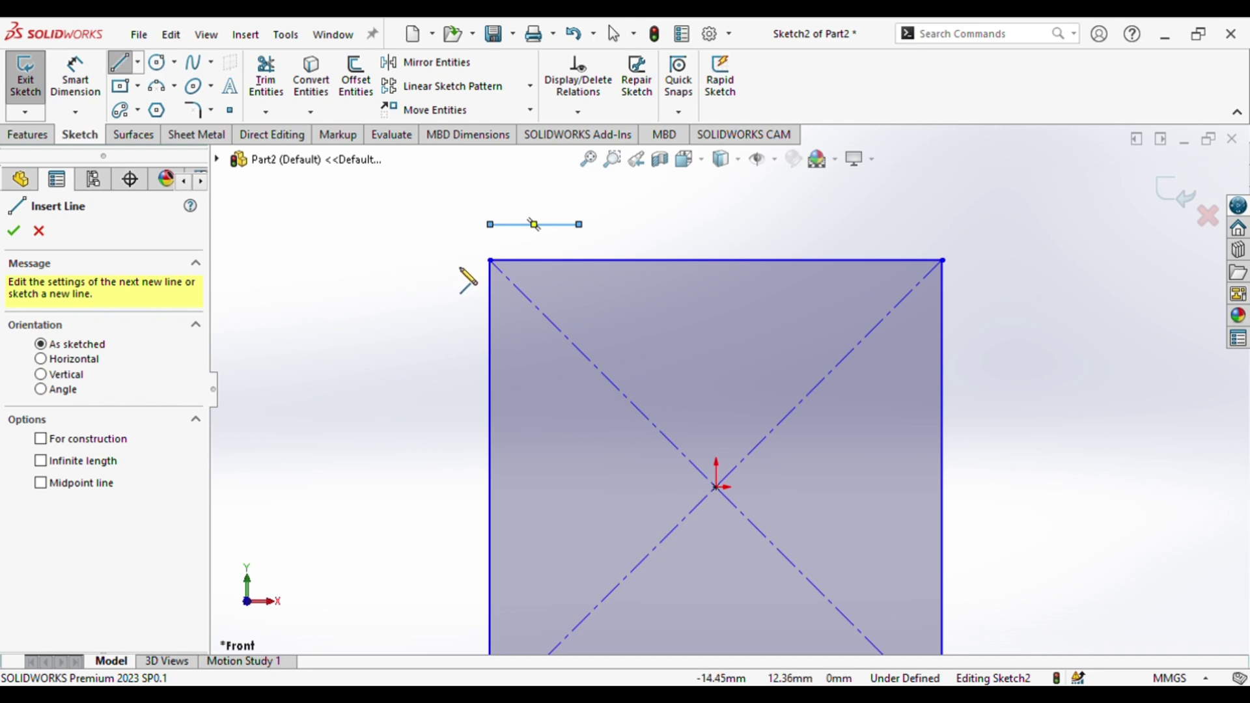
pyautogui.click(466, 260)
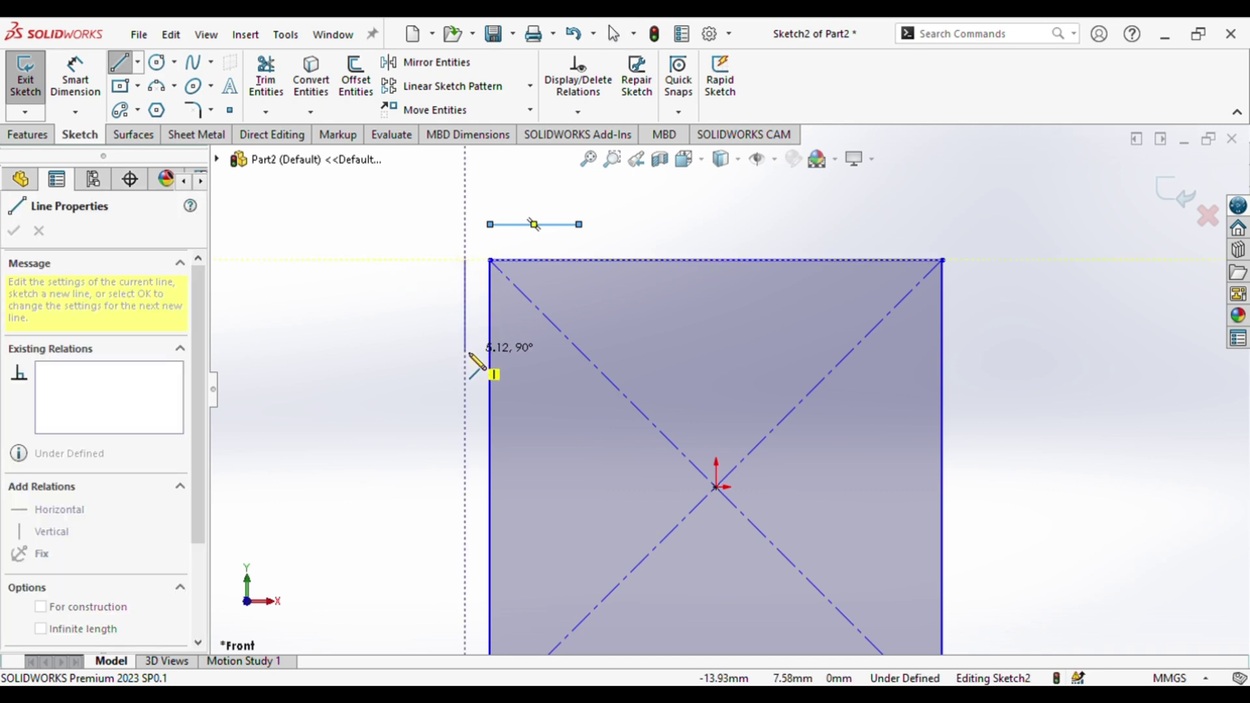
pyautogui.click(466, 352)
pyautogui.press('Escape')
pyautogui.click(466, 330)
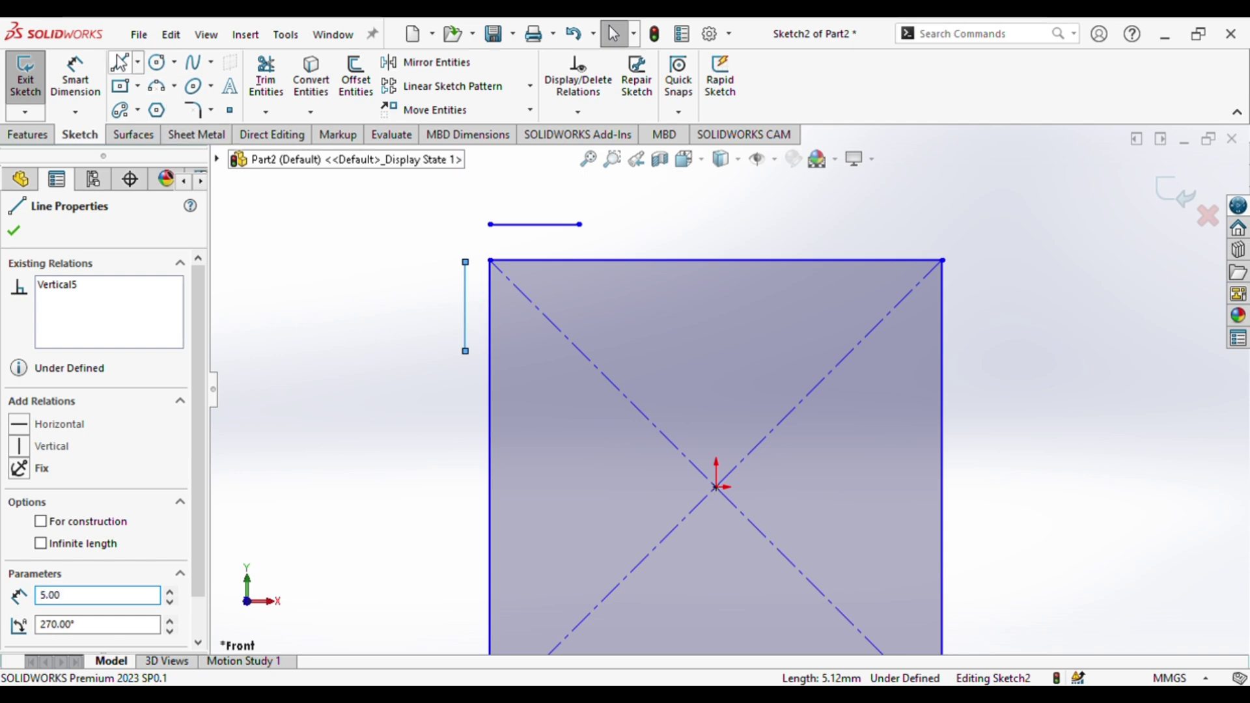
# - Draw a short horizontal line from the vertical helper's lower end to the square, continuing diagonally to the top edge below the horizontal helper's right end
pyautogui.press('l')
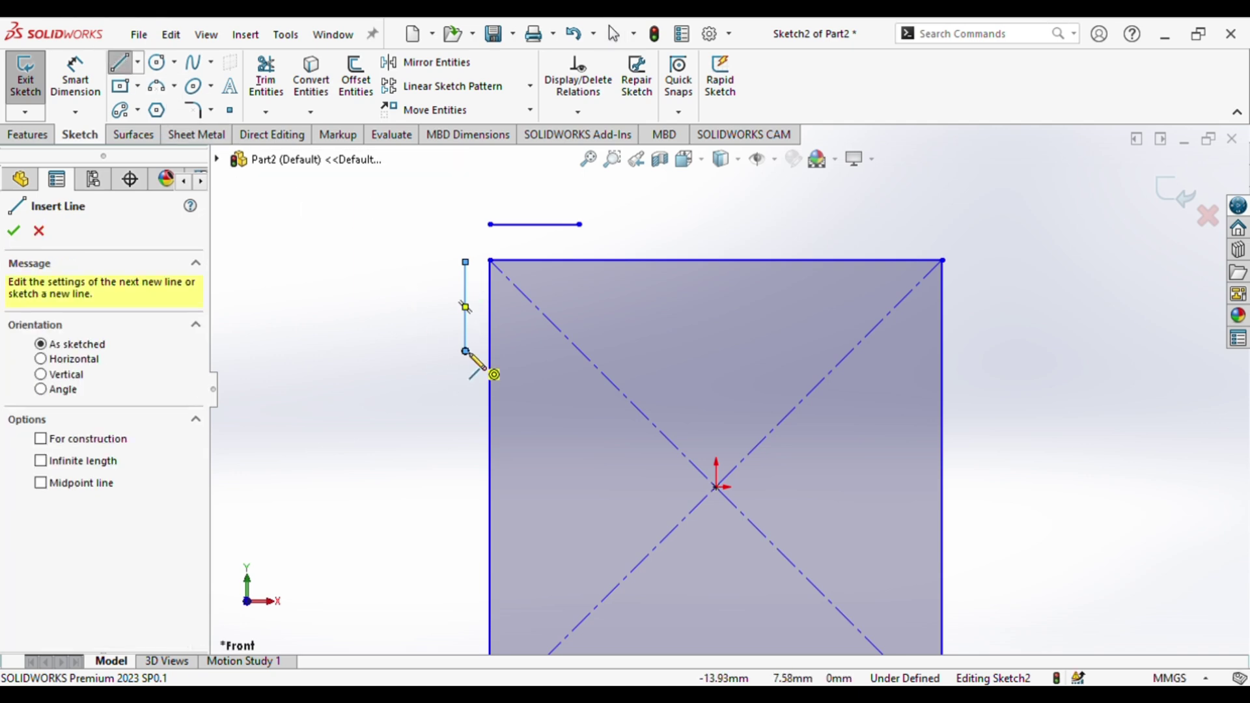
pyautogui.click(465, 351)
pyautogui.click(490, 352)
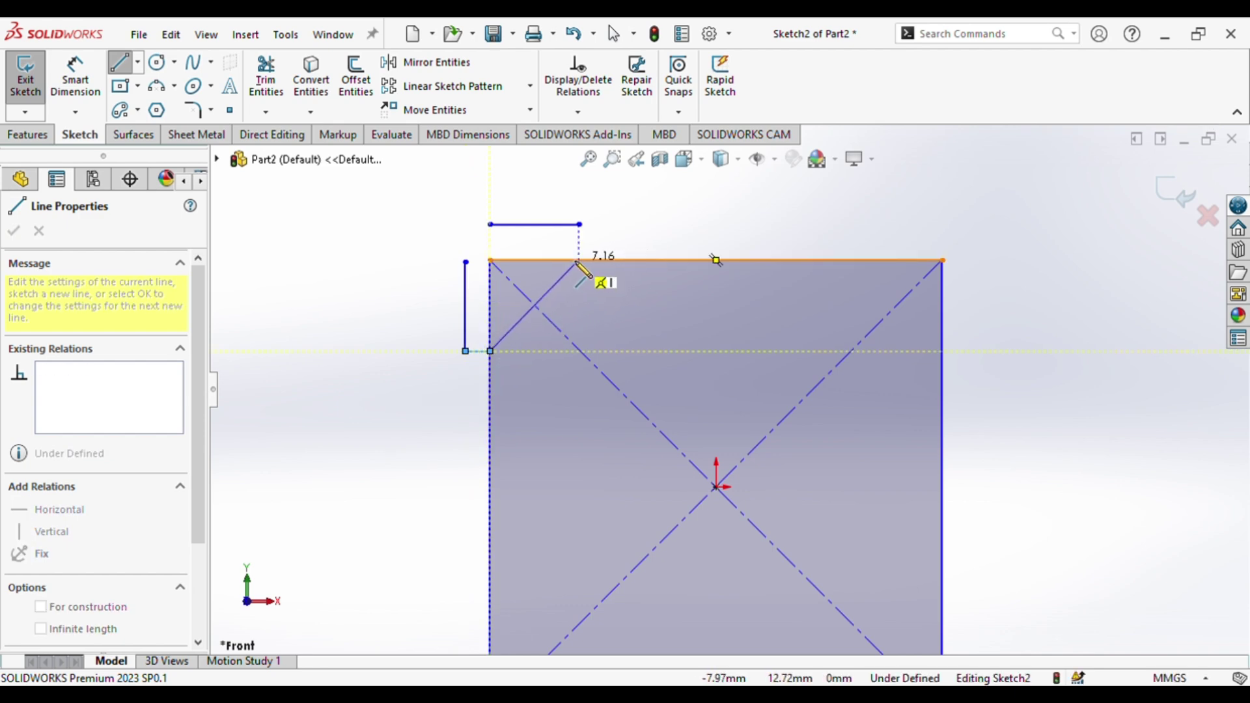
pyautogui.click(580, 261)
pyautogui.press('Escape')
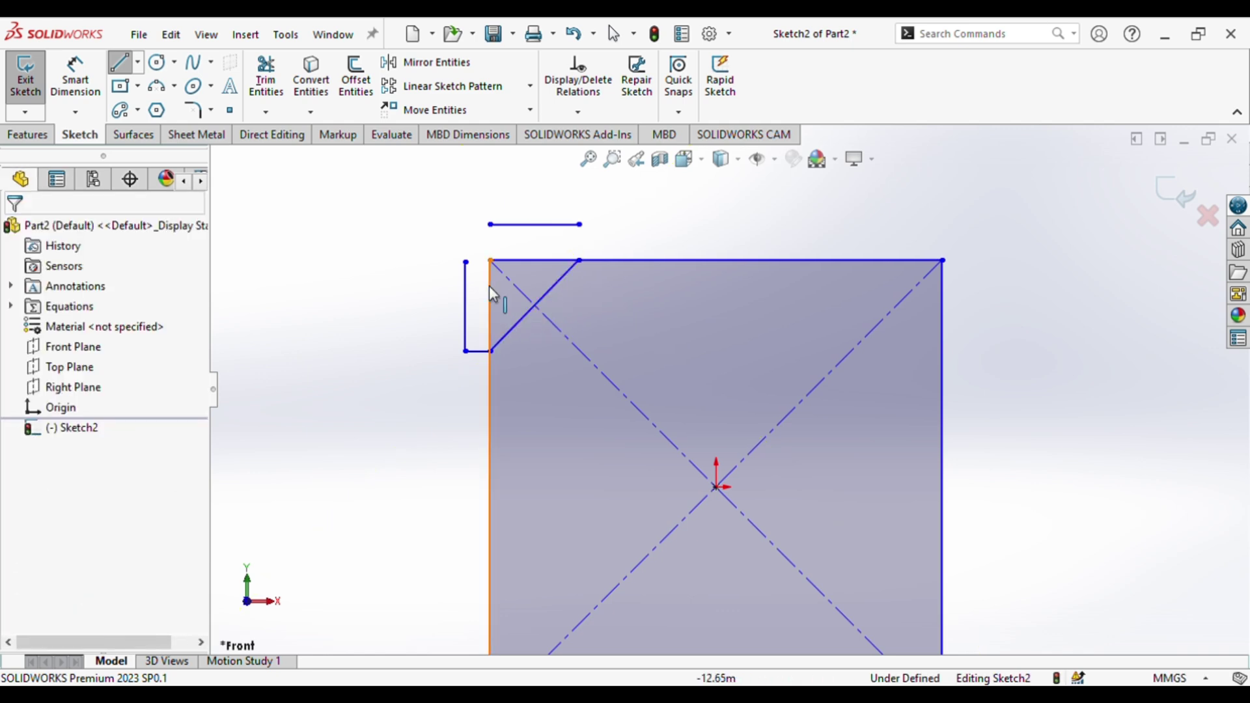
# - Delete the helper lines outside the square and trim away its upper-left corner beyond the diagonal
pyautogui.click(466, 294)
pyautogui.press('Delete')
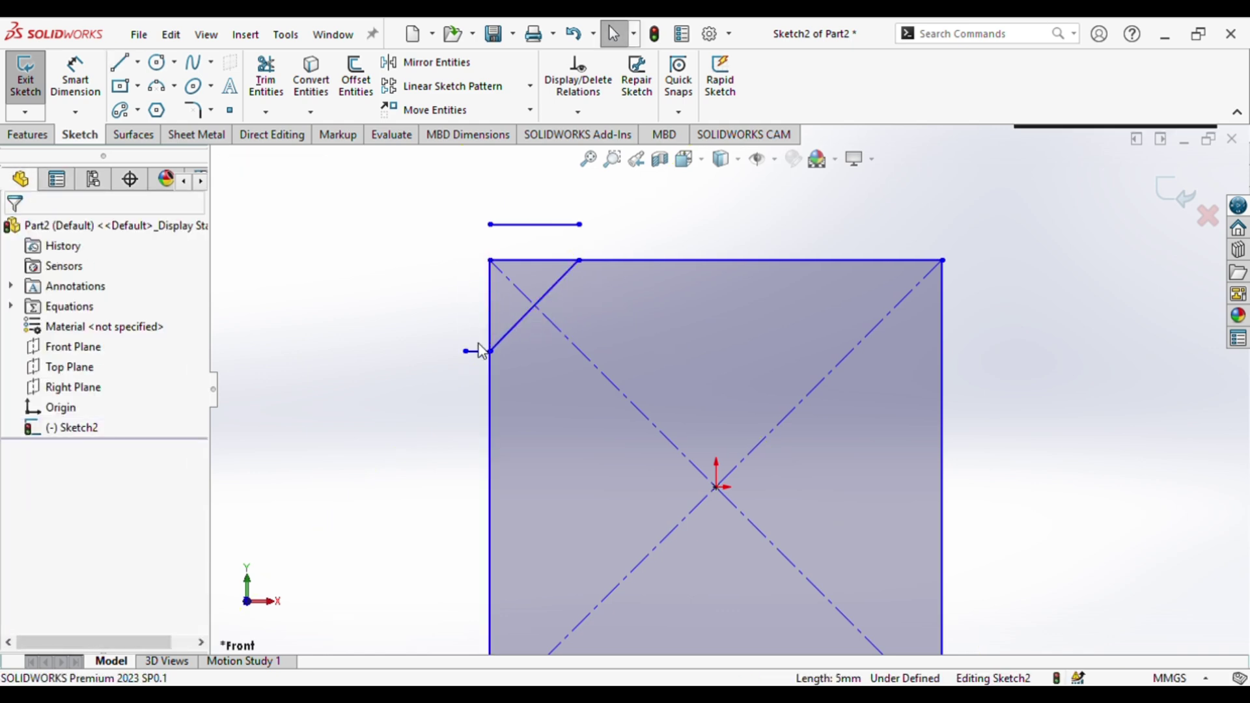
pyautogui.click(522, 225)
pyautogui.press('Delete')
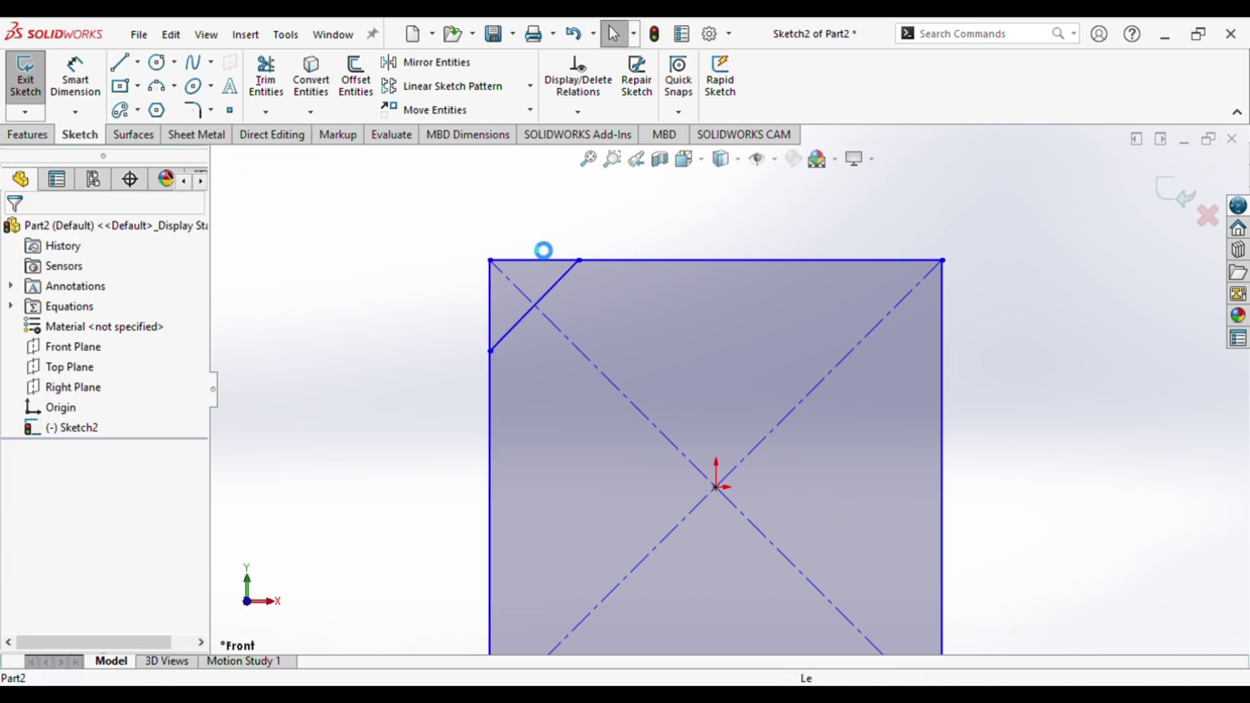
pyautogui.click(267, 78)
pyautogui.moveTo(517, 253); pyautogui.dragTo(463, 302)
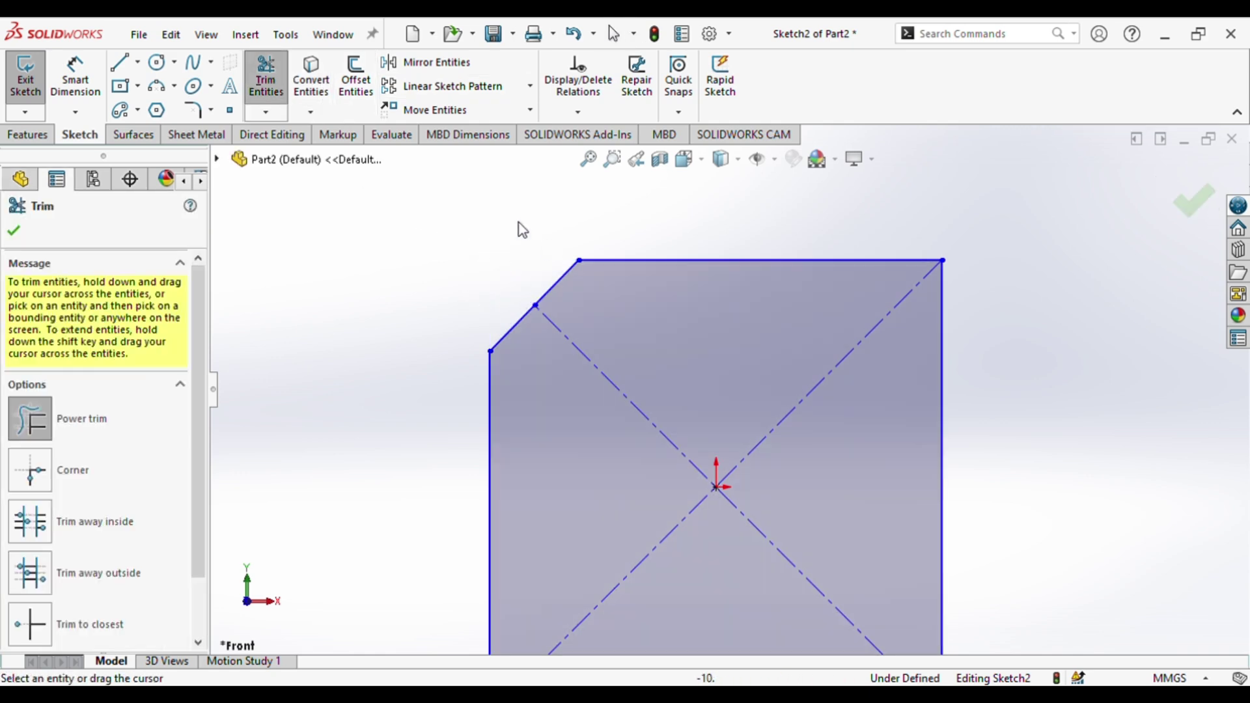
# - Draw a horizontal line about 33.8 mm long and a vertical line about 38.4 mm long through the origin, extending beyond the square
pyautogui.press('l')
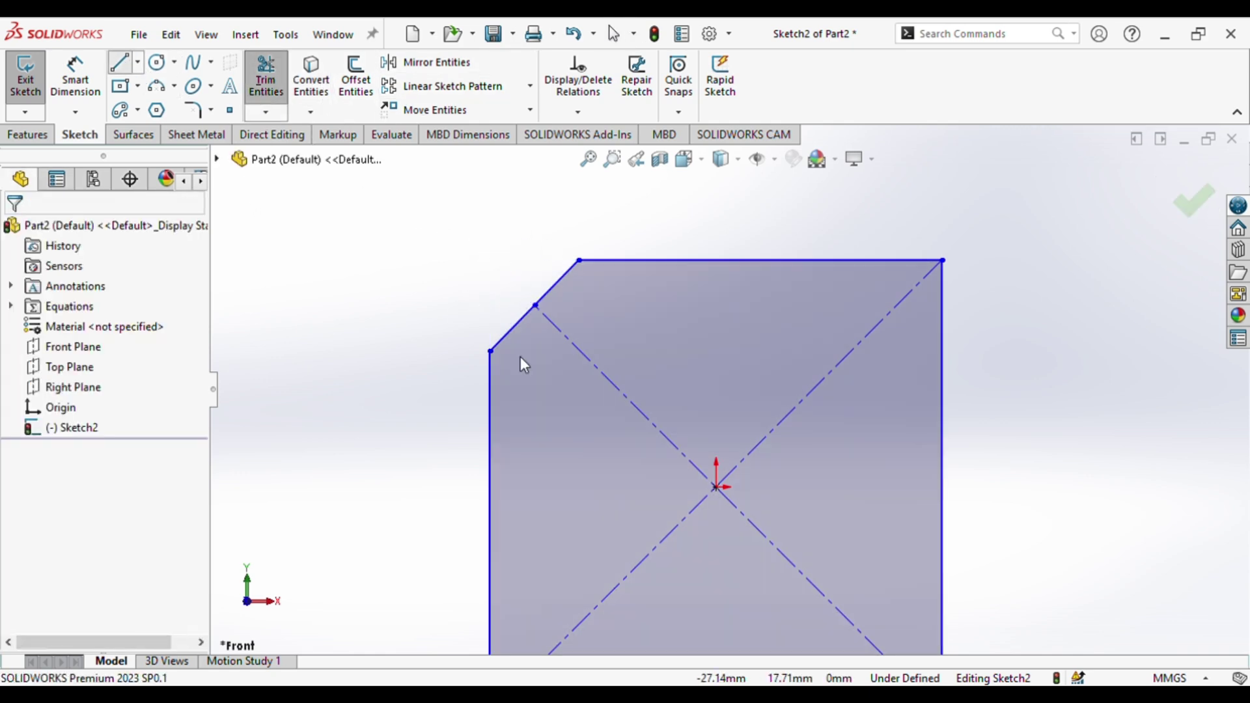
pyautogui.press('f')
pyautogui.click(550, 464)
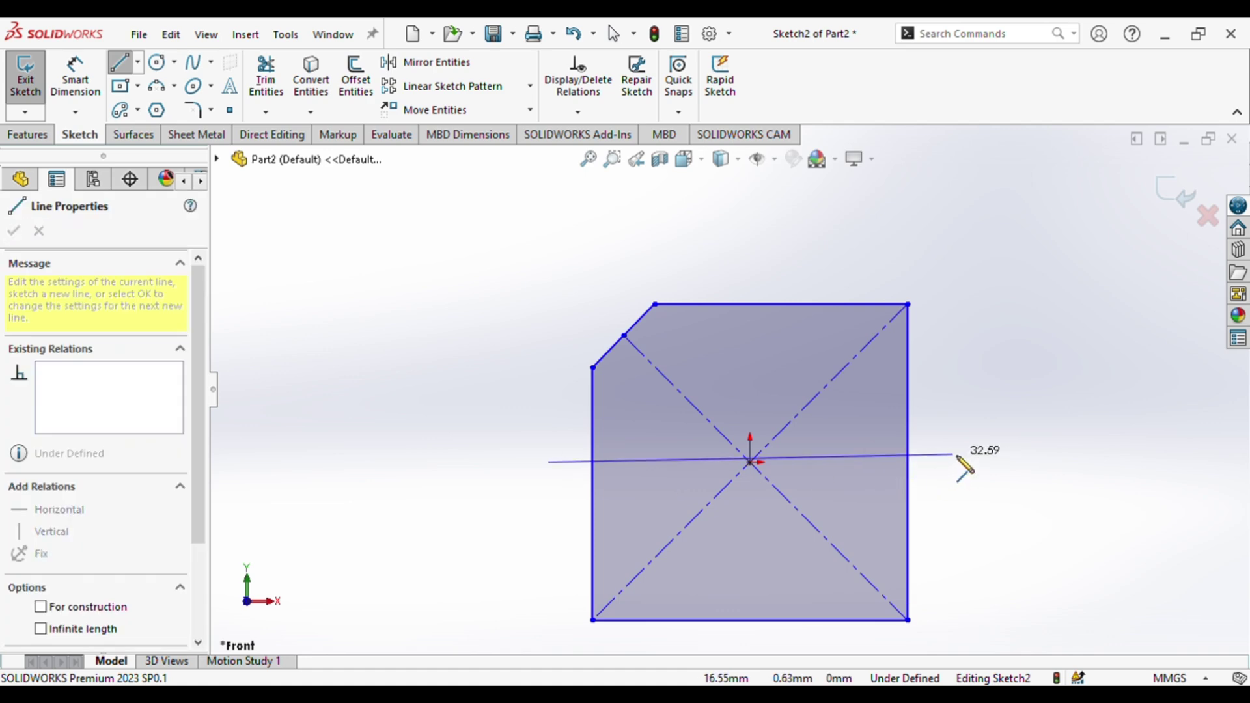
pyautogui.click(969, 462)
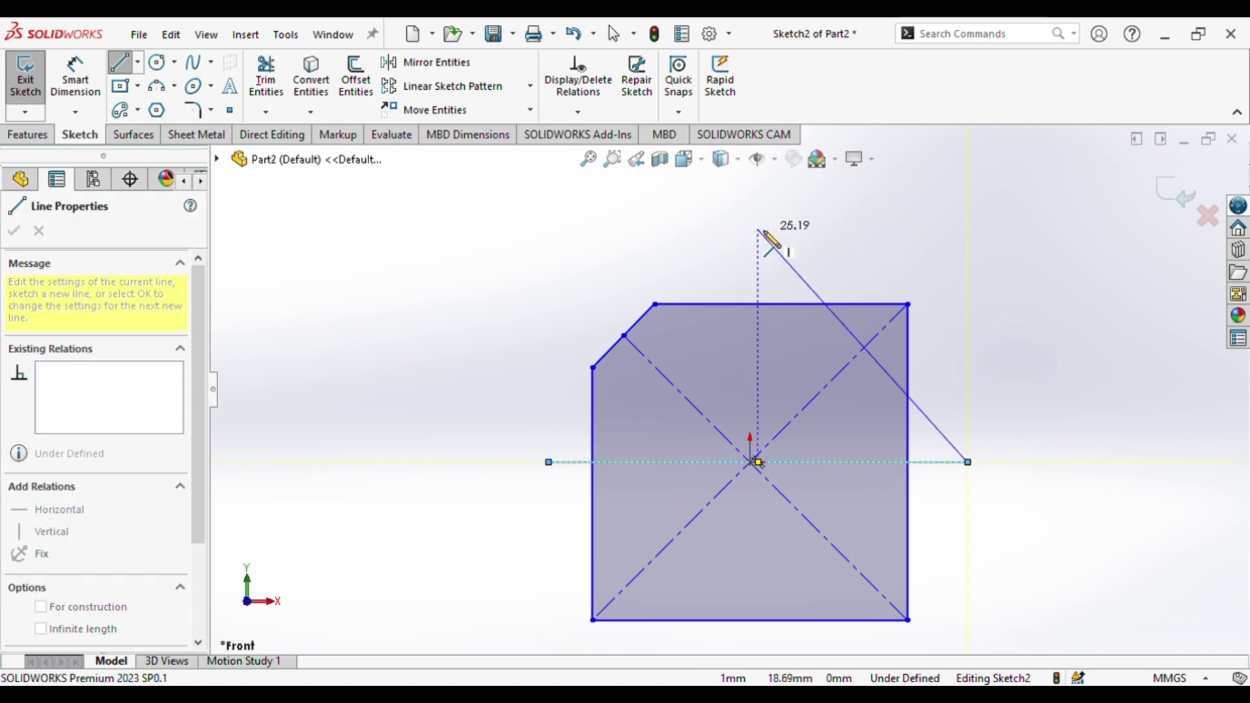
pyautogui.press('Escape')
pyautogui.click(751, 215)
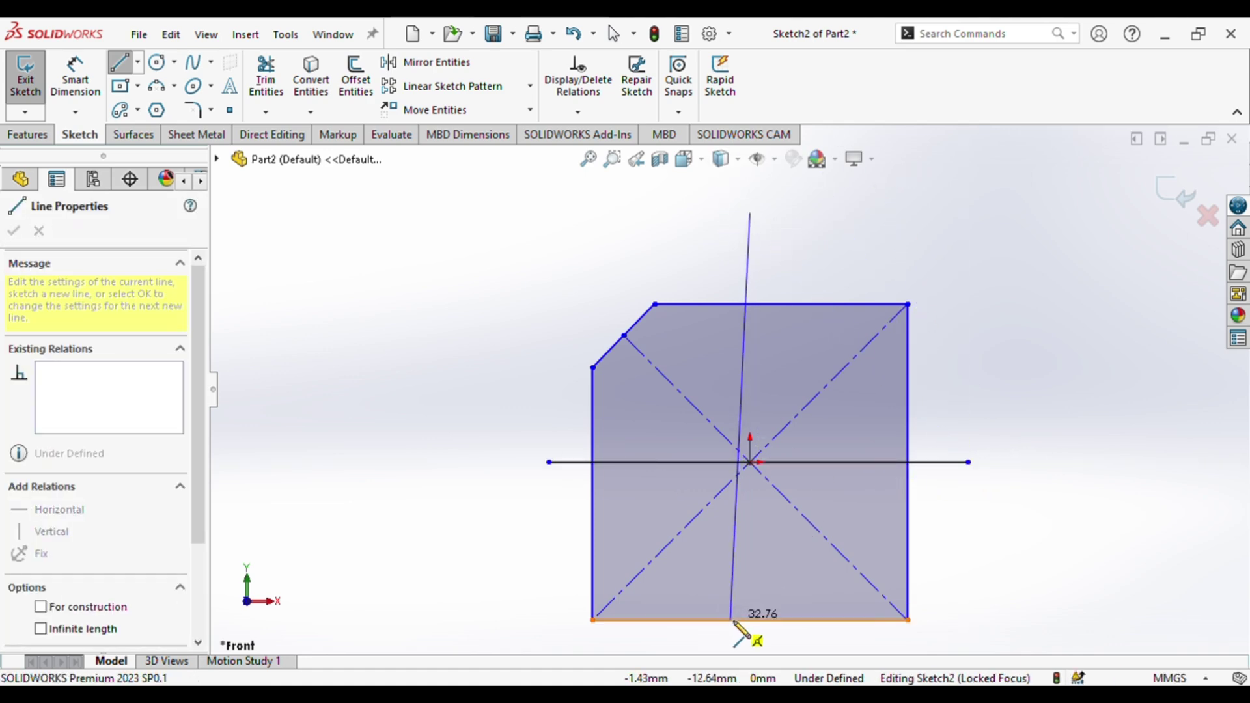
pyautogui.click(750, 637)
pyautogui.press('f')
pyautogui.click(745, 599)
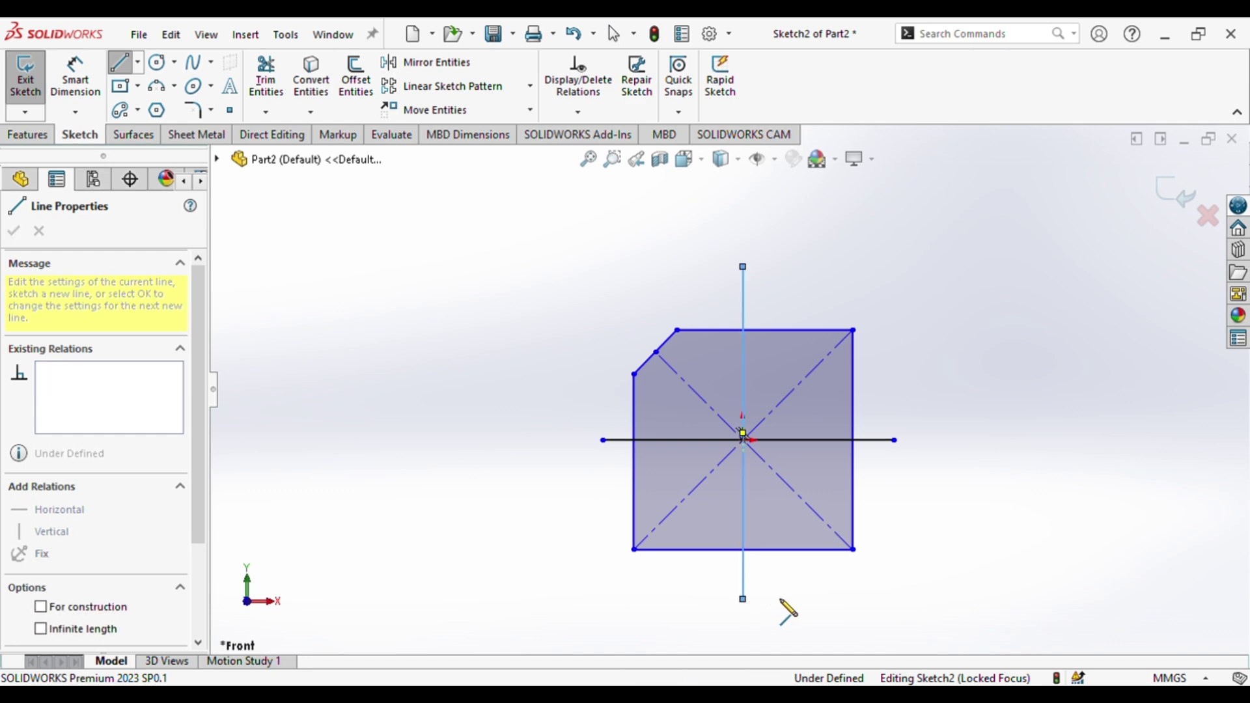
pyautogui.press('Escape')
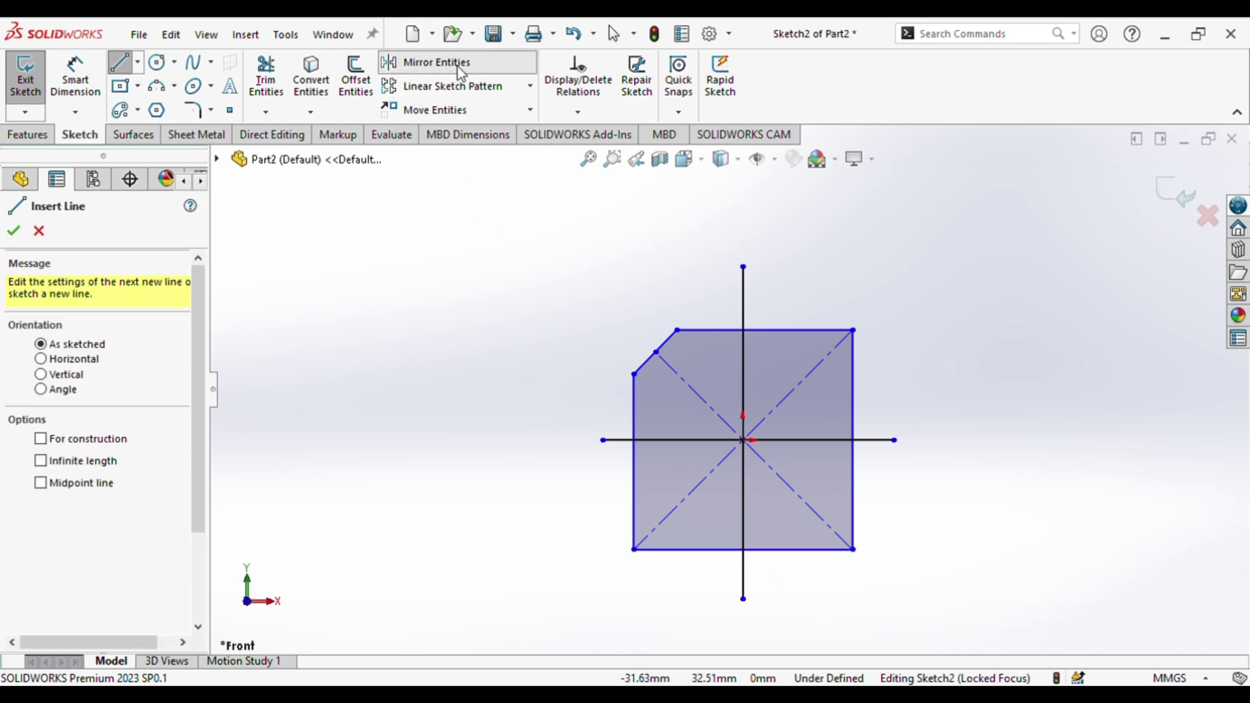
# - Mirror the upper-left diagonal corner line about the vertical line through the origin
pyautogui.click(432, 62)
pyautogui.click(668, 343)
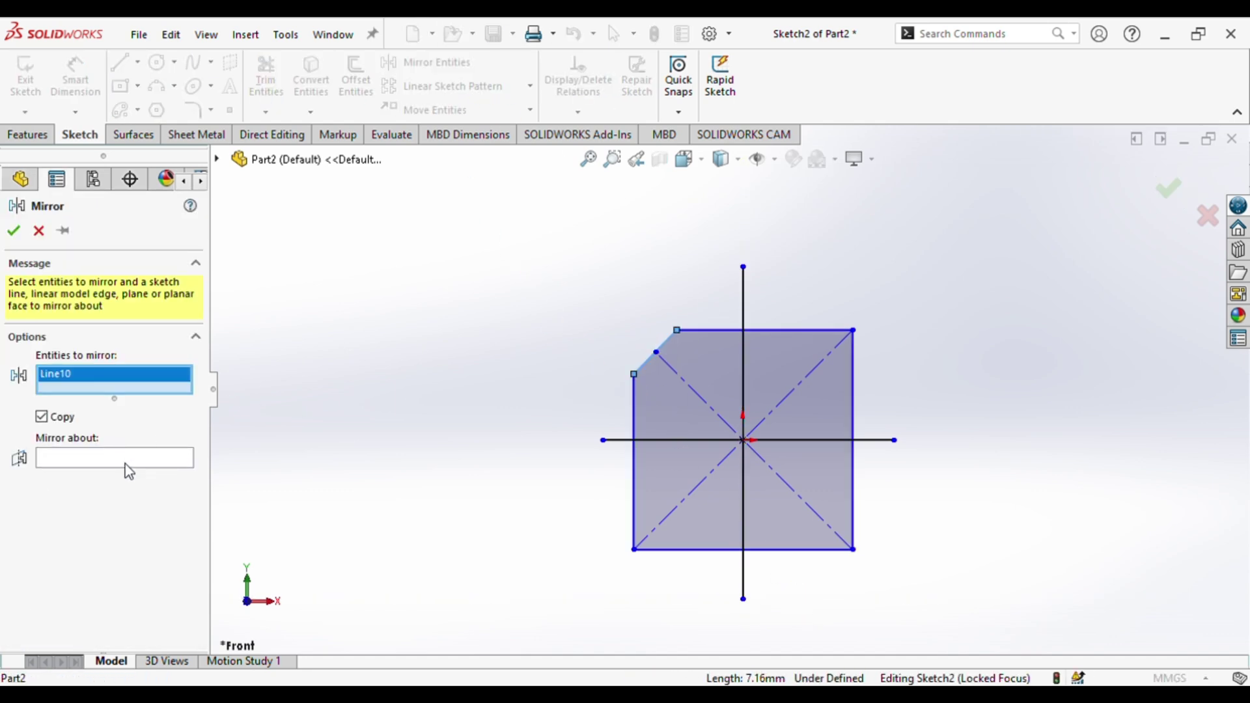
pyautogui.click(190, 458)
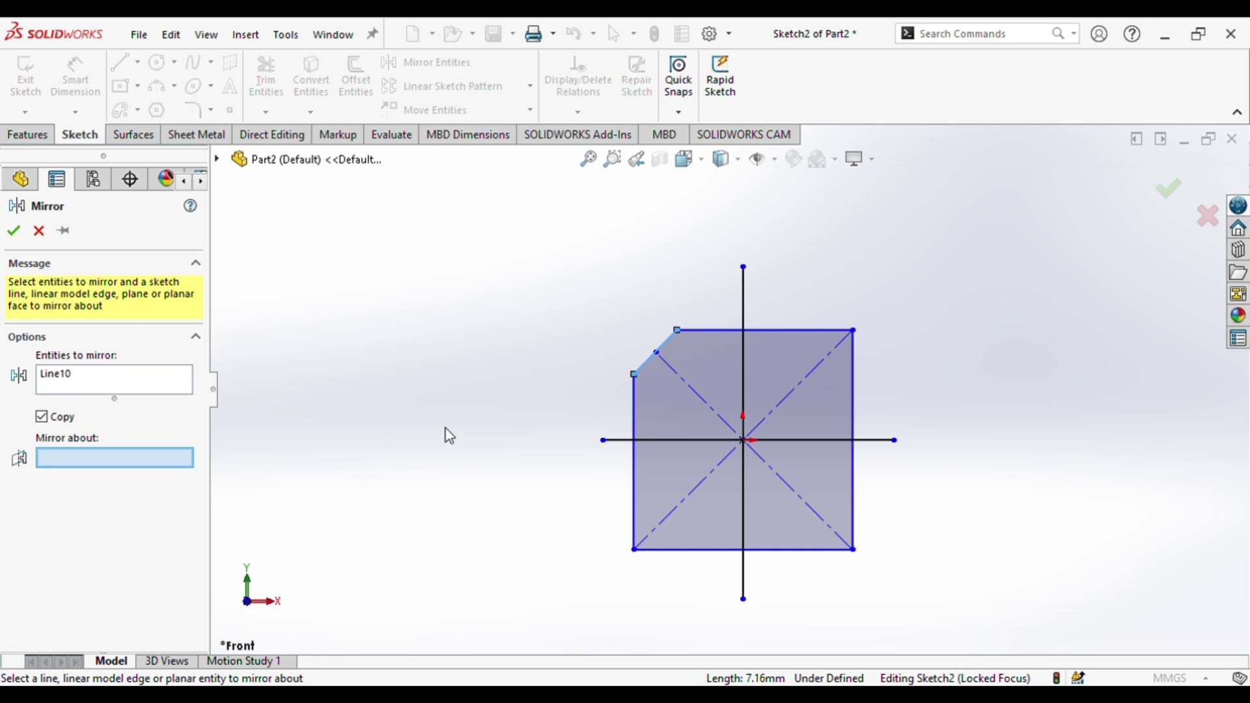
pyautogui.click(743, 363)
pyautogui.click(9, 231)
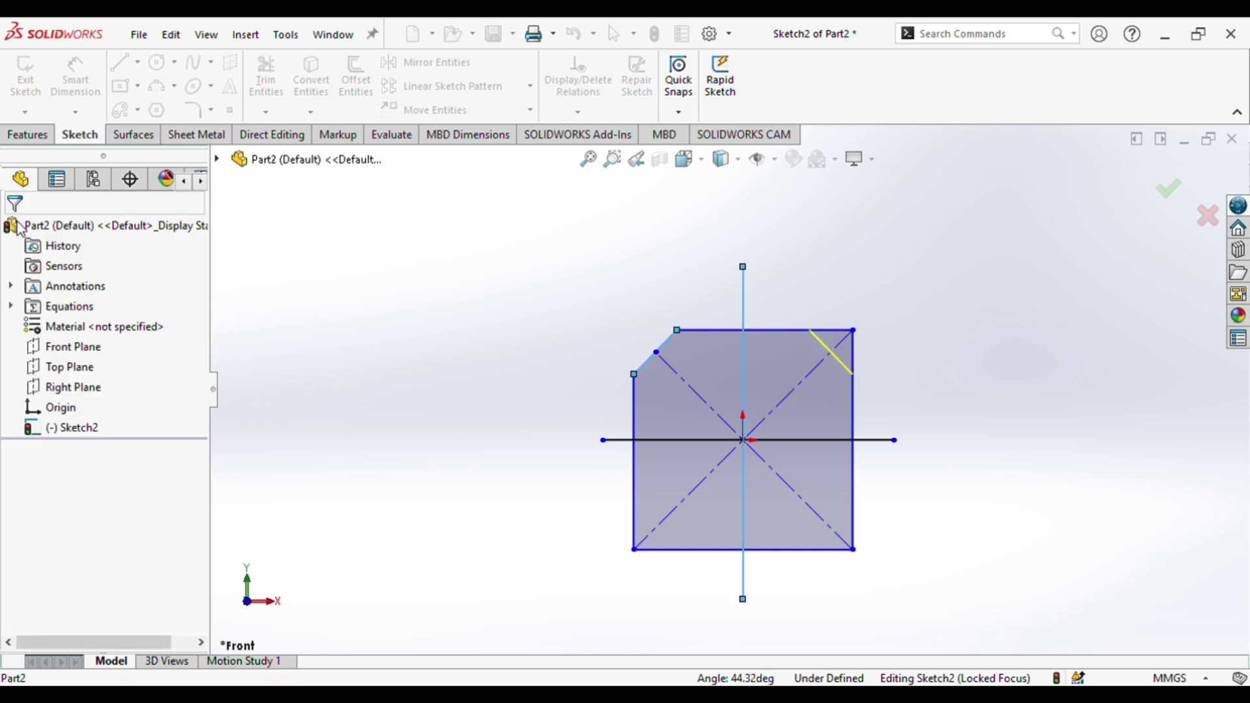
# - Mirror both upper diagonal corner lines about the horizontal line through the origin
pyautogui.click(435, 63)
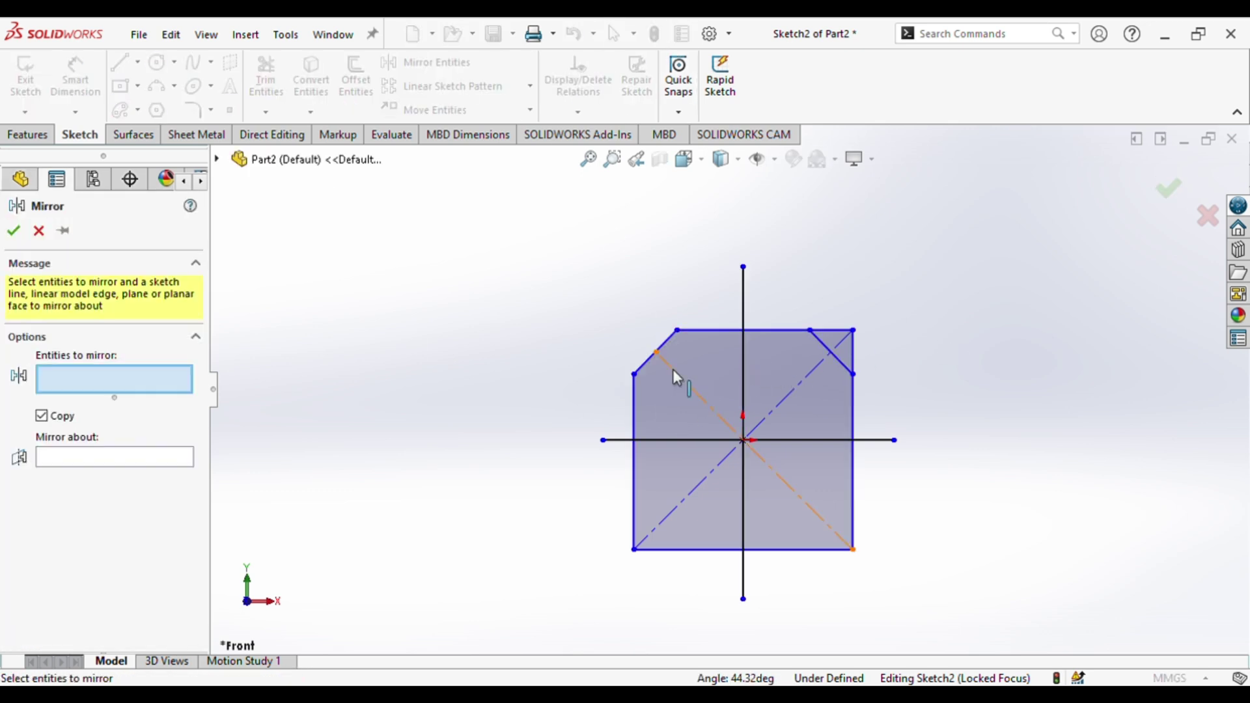
pyautogui.click(642, 361)
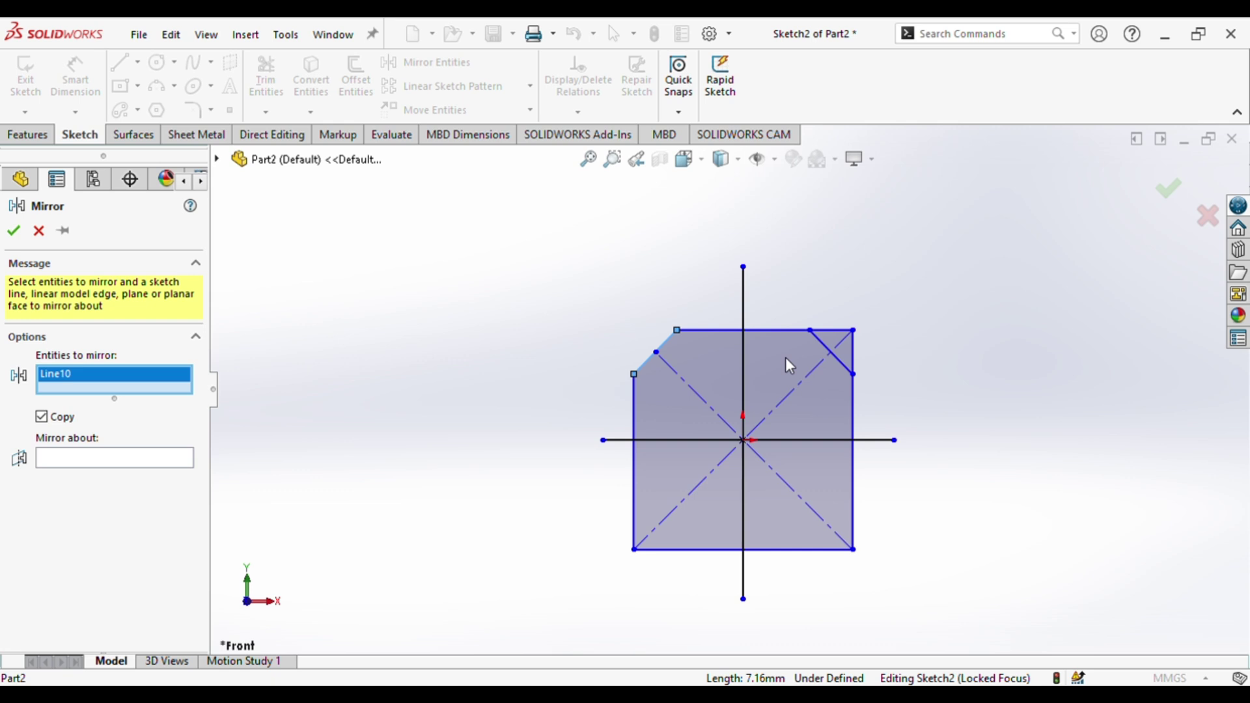
pyautogui.click(827, 345)
pyautogui.click(823, 345)
pyautogui.click(645, 370)
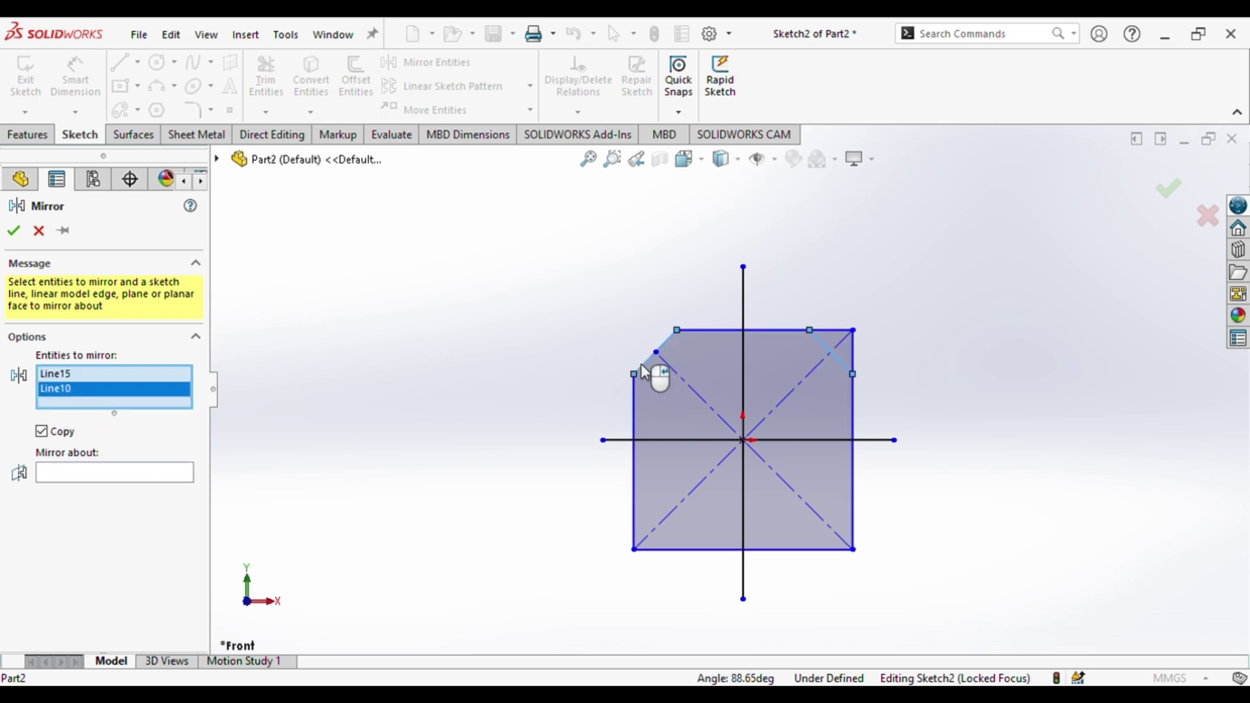
pyautogui.click(149, 474)
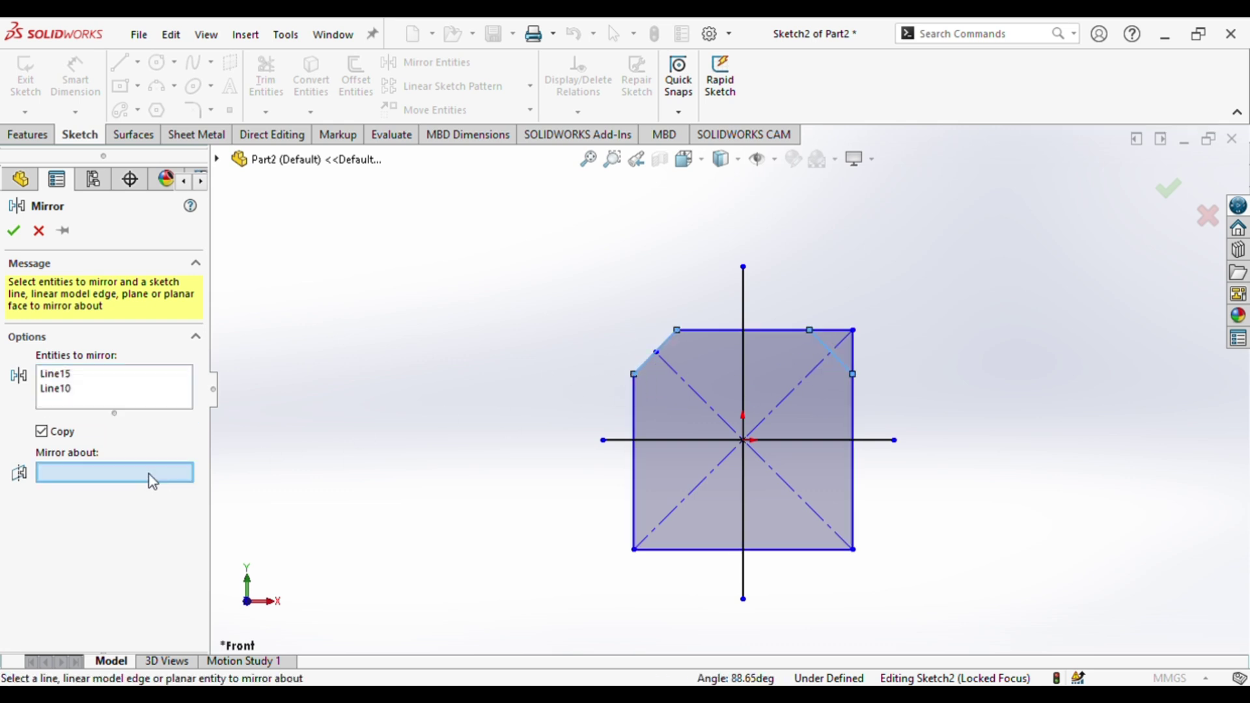
pyautogui.click(667, 441)
pyautogui.click(23, 238)
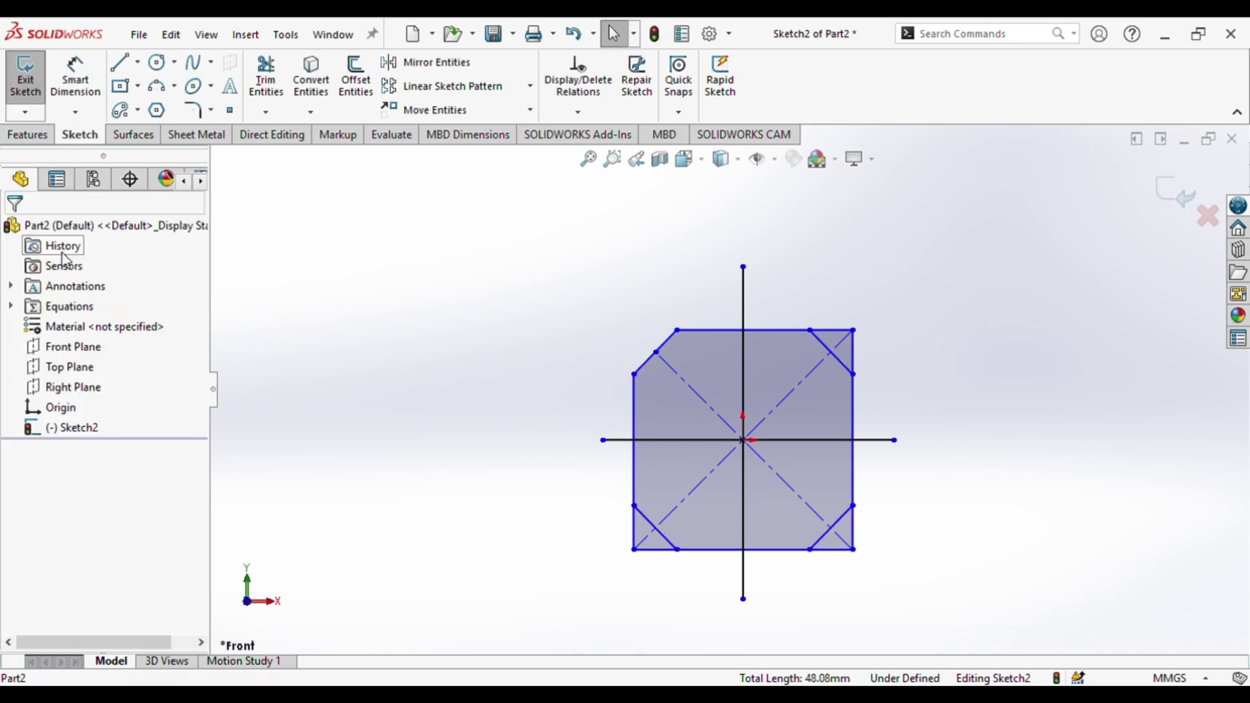
# - Delete the vertical and horizontal mirror lines through the origin
pyautogui.click(746, 303)
pyautogui.press('Delete')
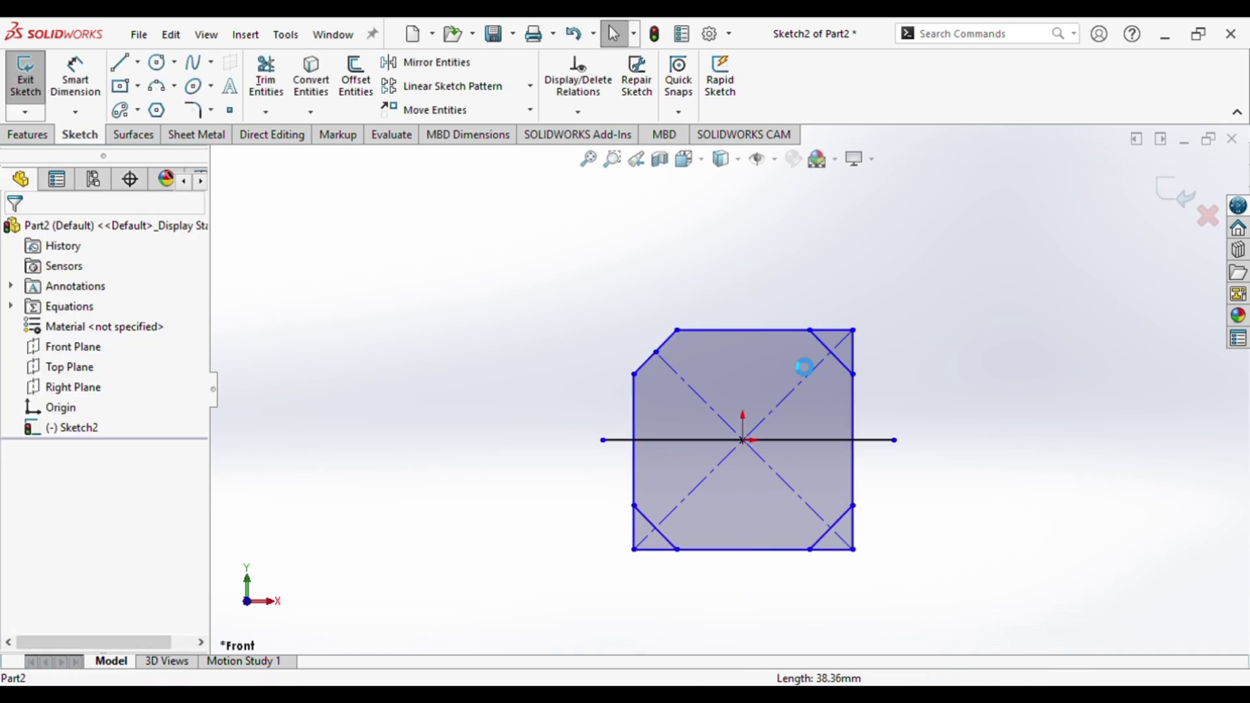
pyautogui.click(803, 440)
pyautogui.press('Delete')
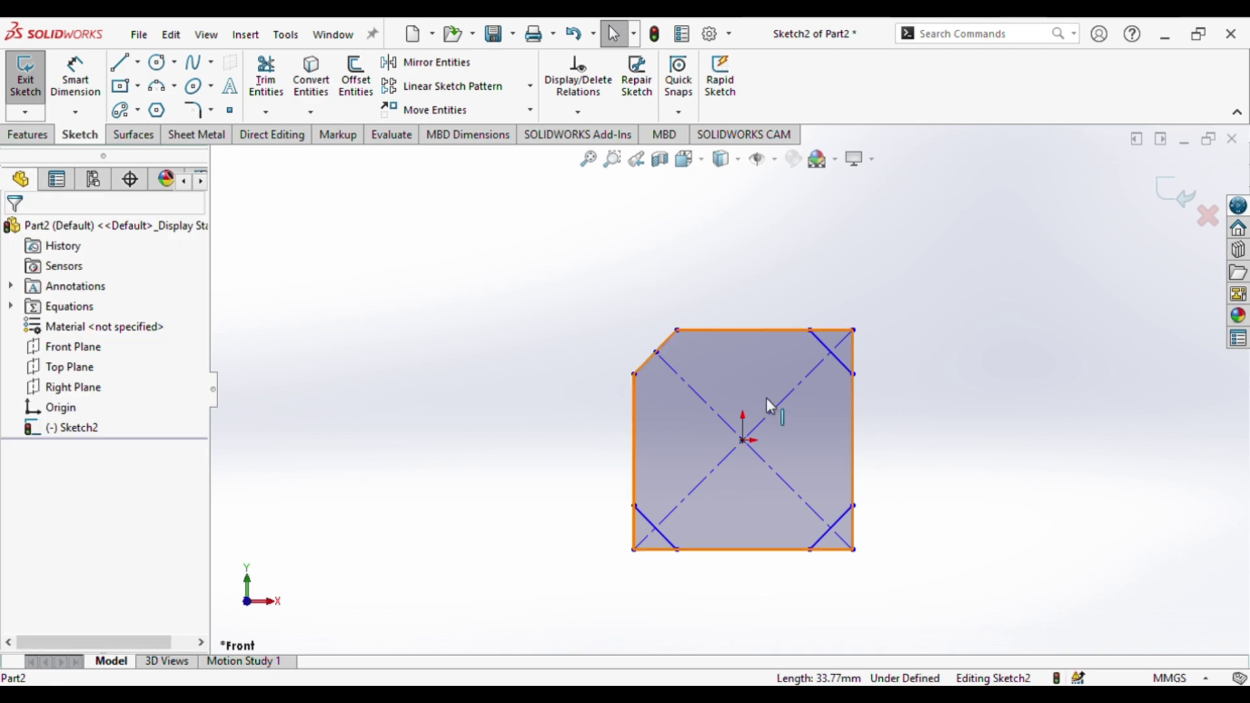
# - Trim away the square's three remaining corners outside the diagonals with Power trim
pyautogui.click(266, 78)
pyautogui.scroll(-3, 859, 524)
pyautogui.scroll(-2, 800, 512)
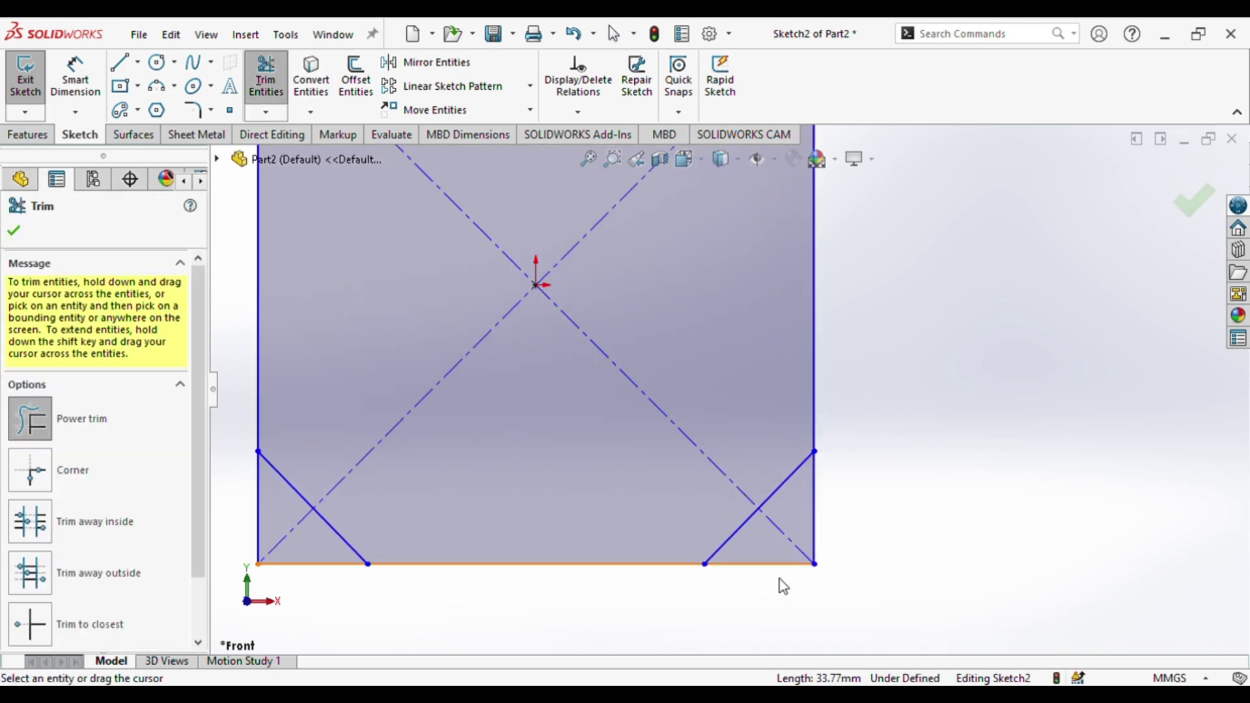
pyautogui.moveTo(779, 573); pyautogui.dragTo(757, 572)
pyautogui.scroll(2, 734, 456)
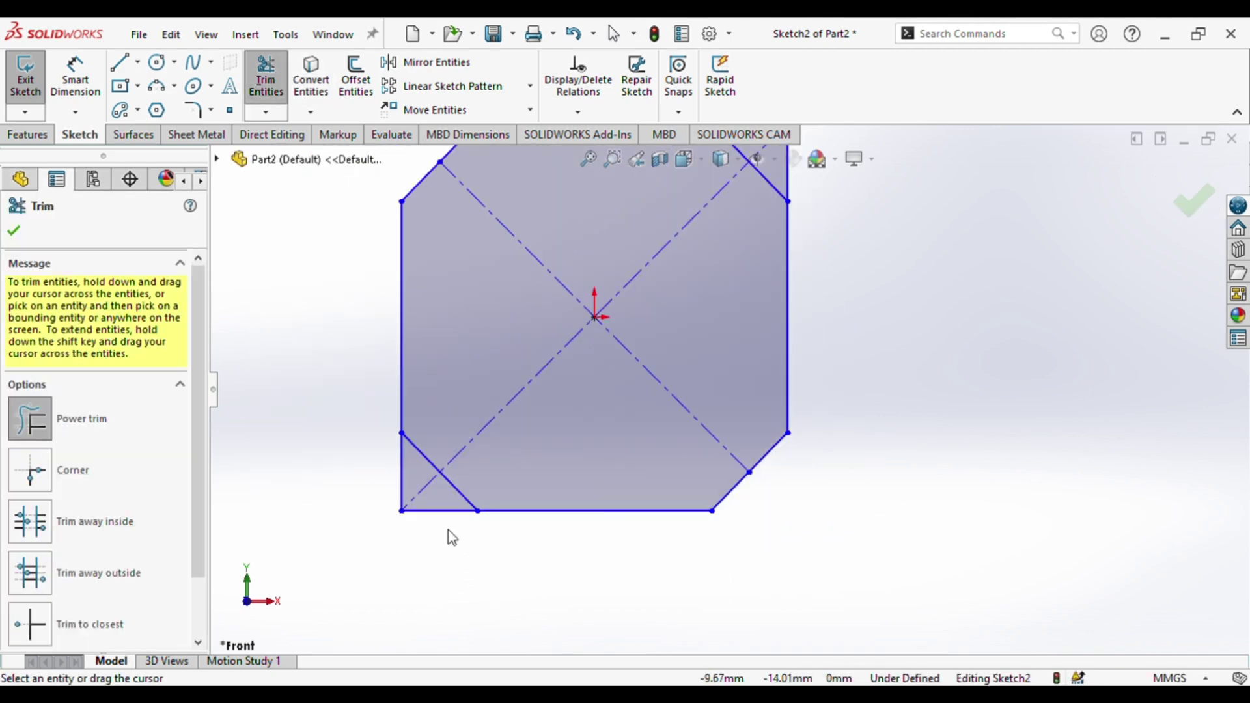
pyautogui.moveTo(453, 538)
pyautogui.mouseDown()
pyautogui.moveTo(377, 460)
pyautogui.moveTo(427, 482)
pyautogui.moveTo(495, 572)
pyautogui.mouseUp()
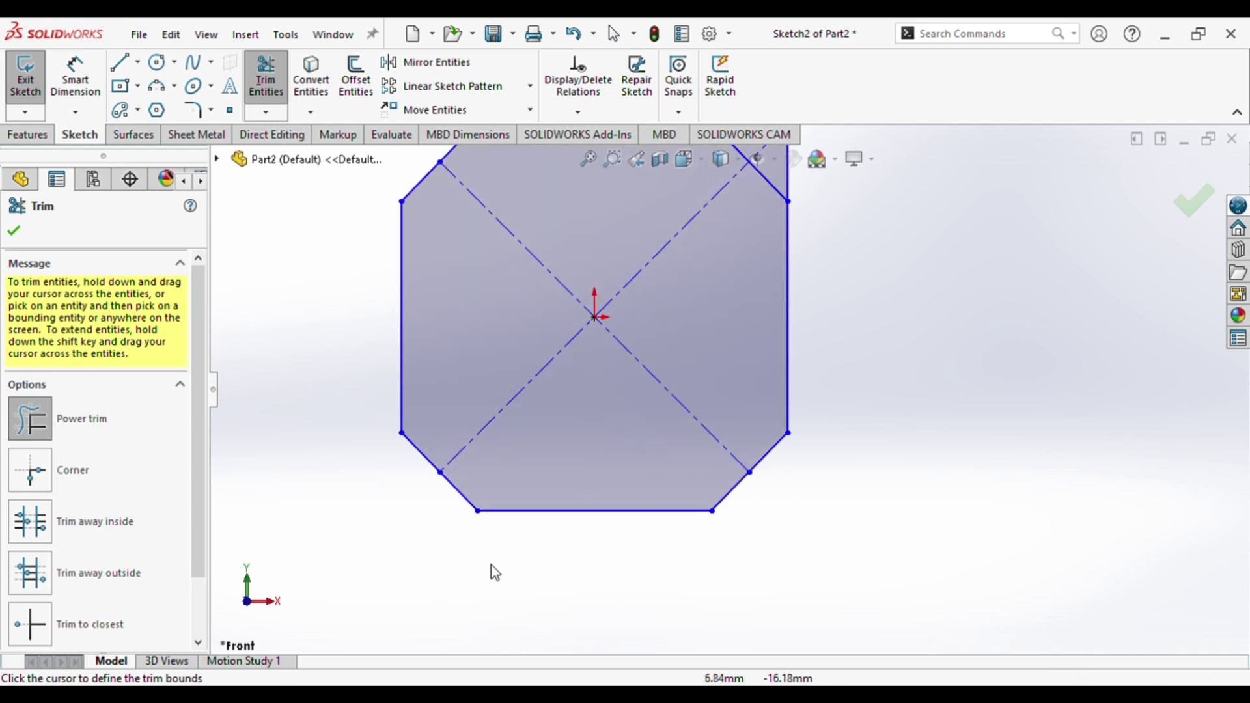
pyautogui.scroll(2, 693, 461)
pyautogui.moveTo(749, 193)
pyautogui.mouseDown()
pyautogui.moveTo(776, 252)
pyautogui.moveTo(898, 368)
pyautogui.mouseUp()
pyautogui.click(1212, 195)
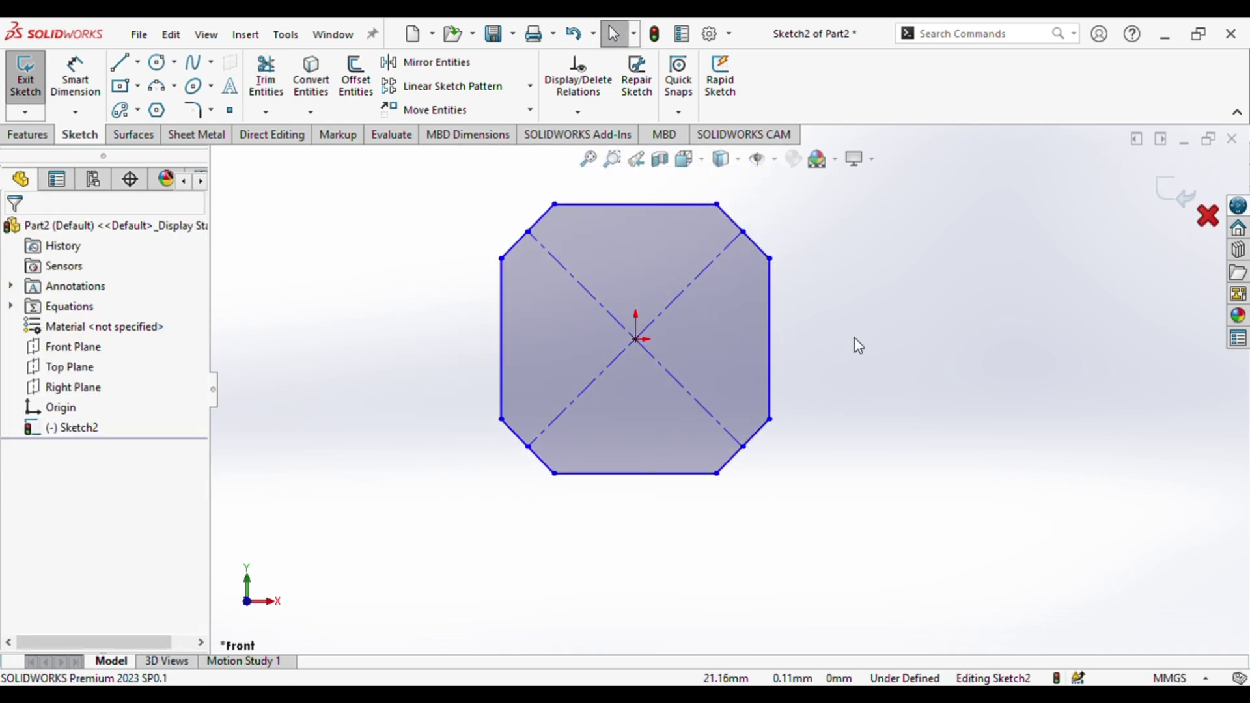
# - Extrude the chamfered square profile as a blind boss with a depth of 14+1 mm (15 mm) in the reversed direction
pyautogui.click(27, 134)
pyautogui.click(34, 98)
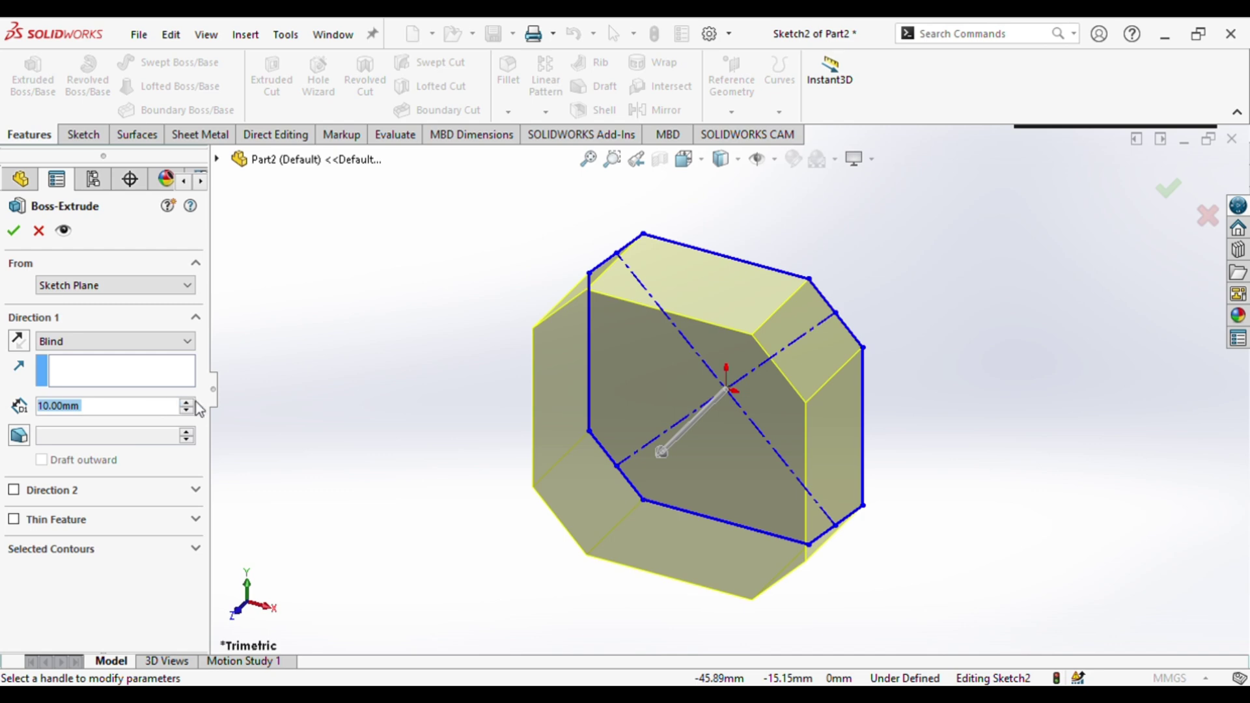
pyautogui.write('14')
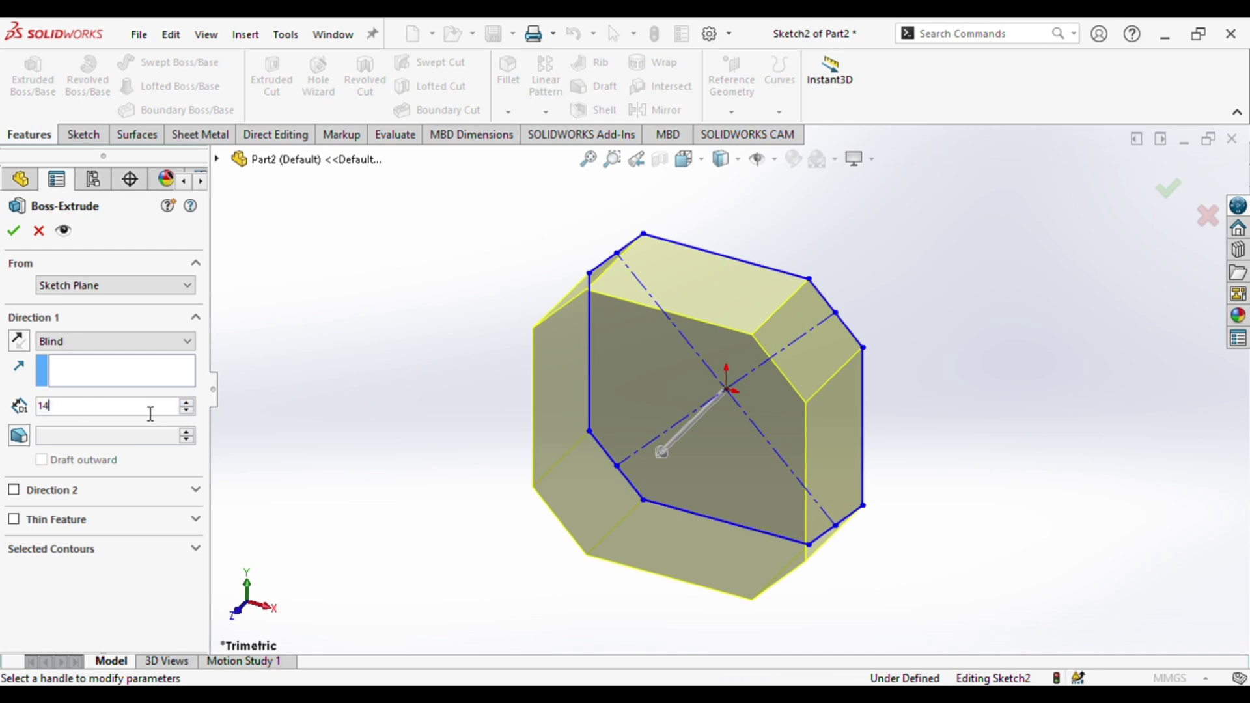
pyautogui.write('+1')
pyautogui.press('Return')
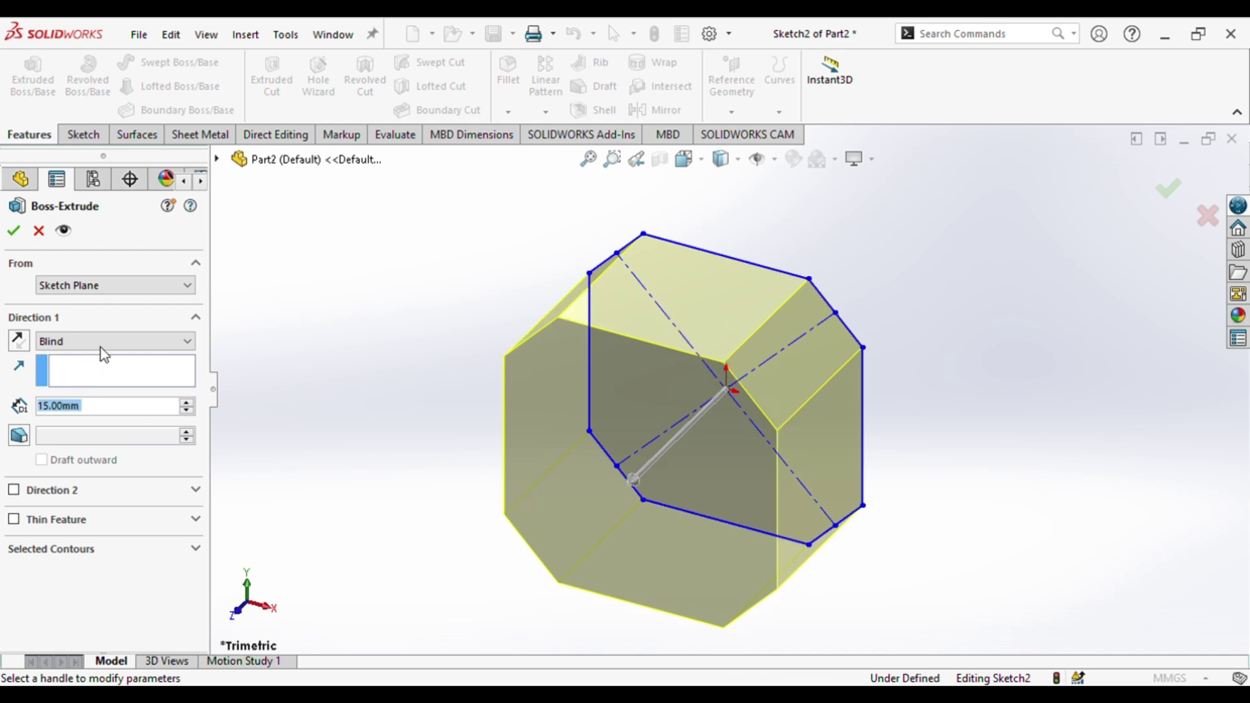
pyautogui.click(20, 343)
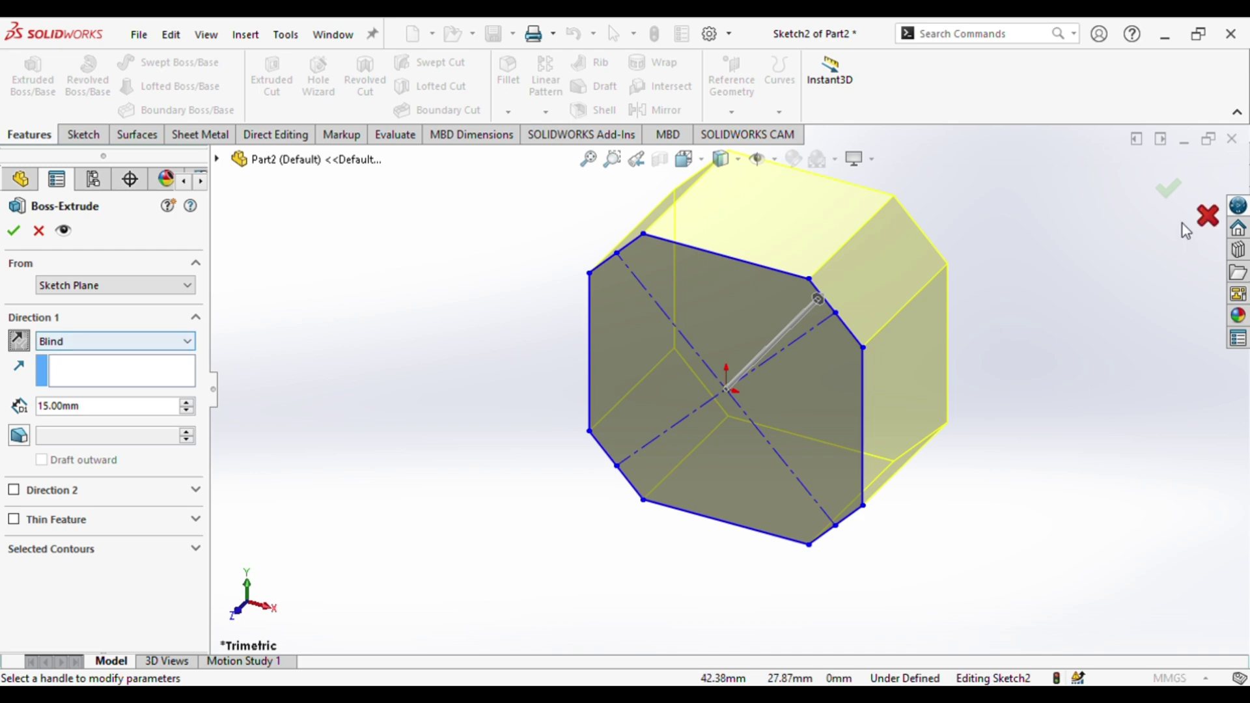
pyautogui.press('Return')
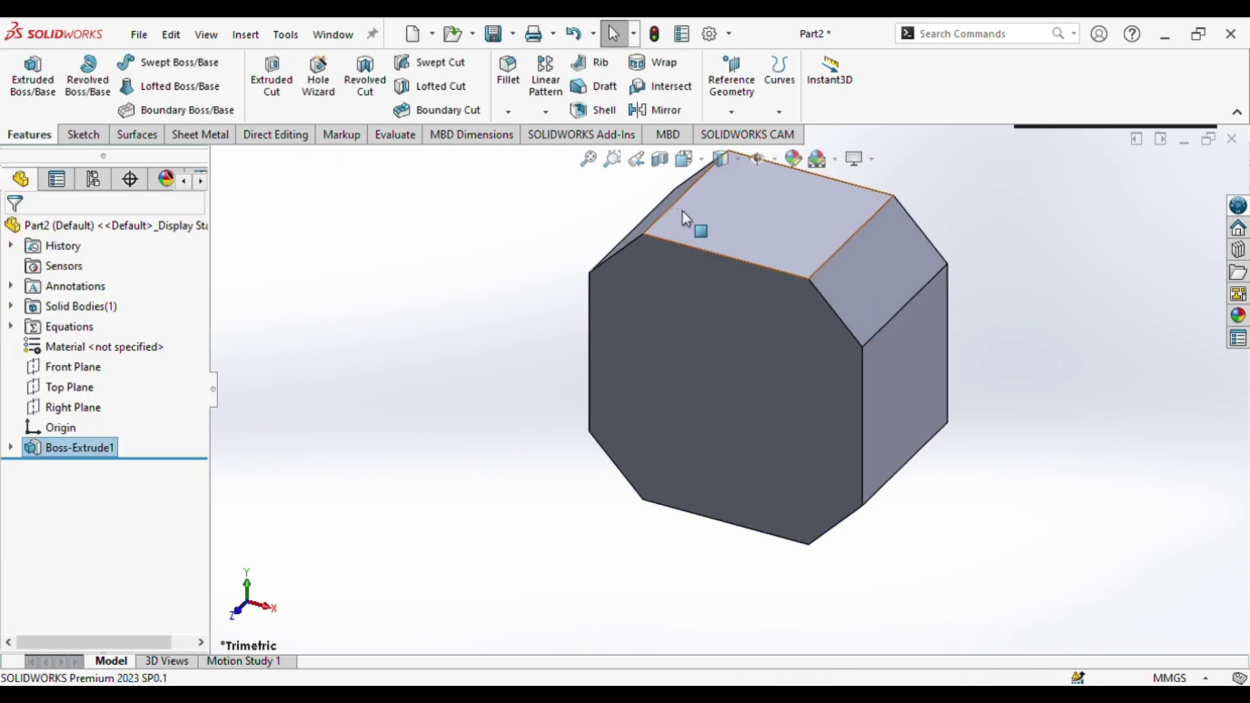
# - Sketch a circle with a radius of about 2.58 mm on the block's top face, centered in line with the origin
pyautogui.click(727, 215)
pyautogui.press('s')
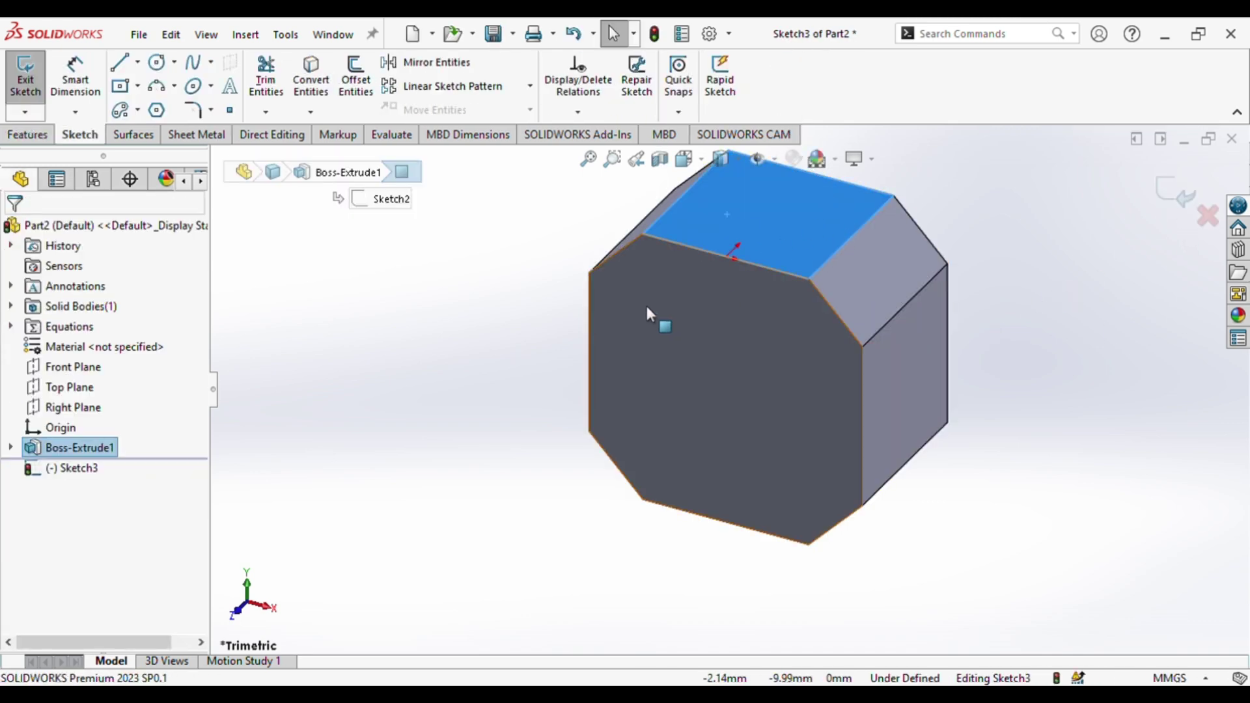
pyautogui.hotkey('ctrl', '8')
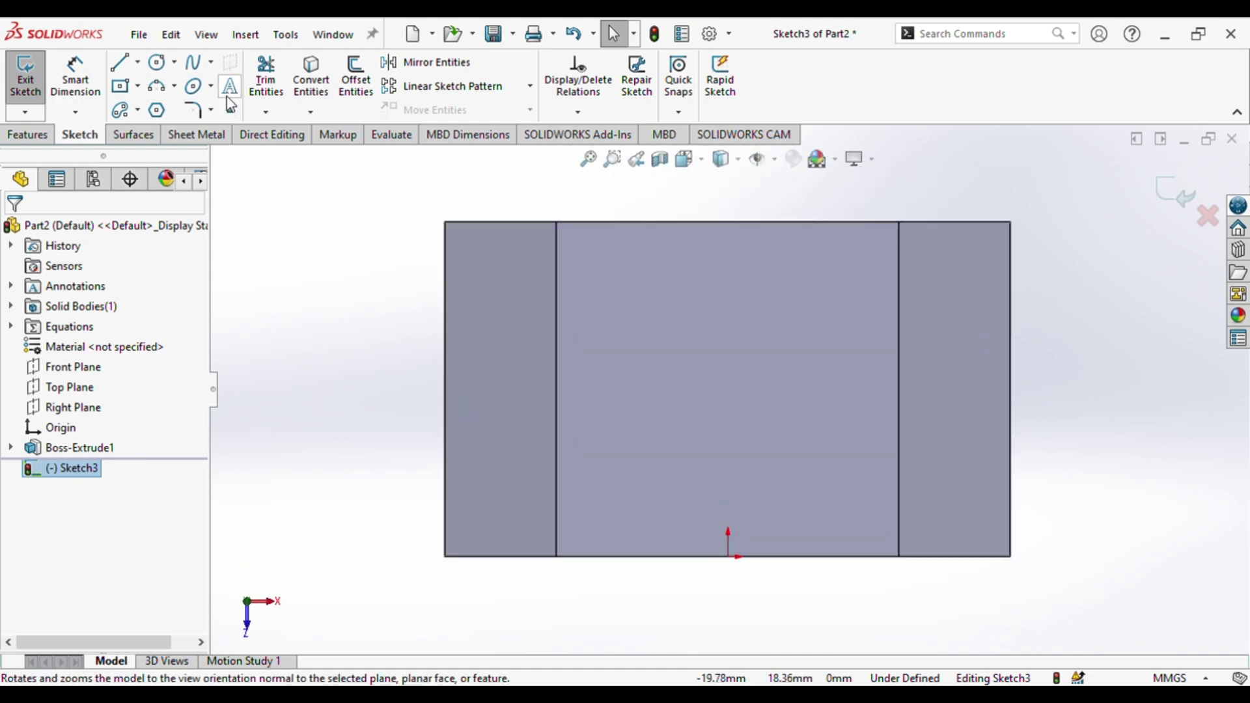
pyautogui.click(157, 62)
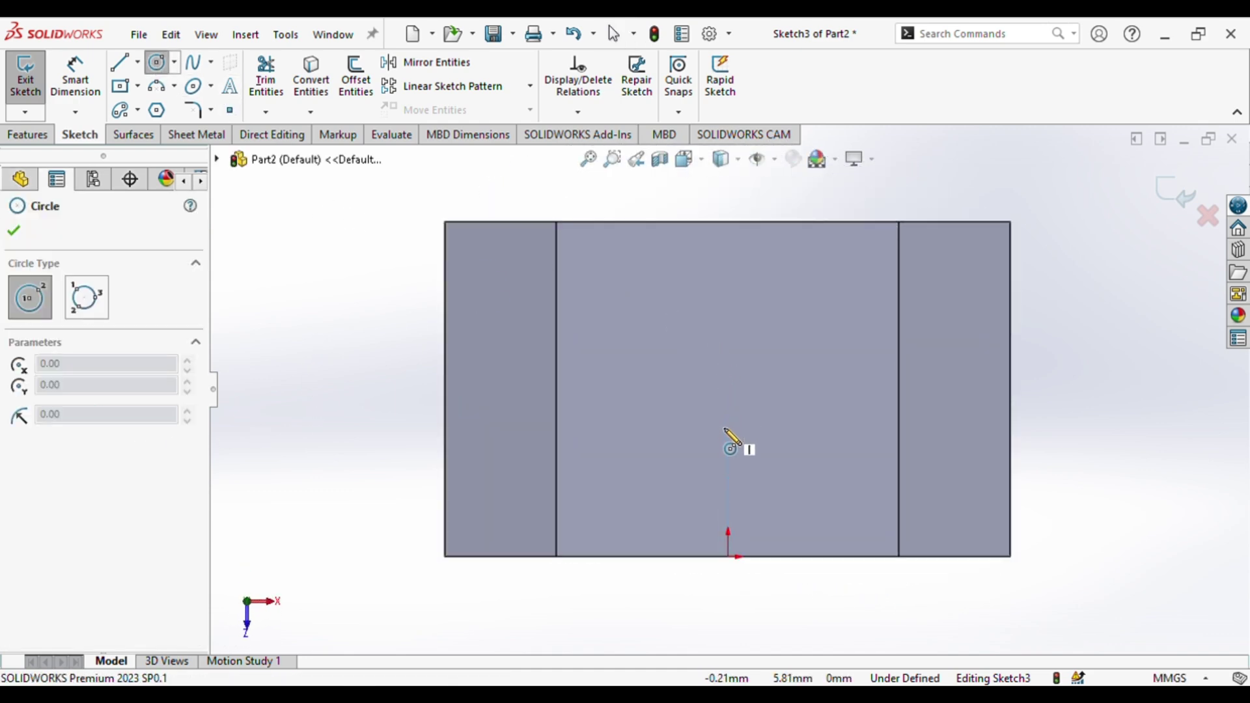
pyautogui.click(729, 384)
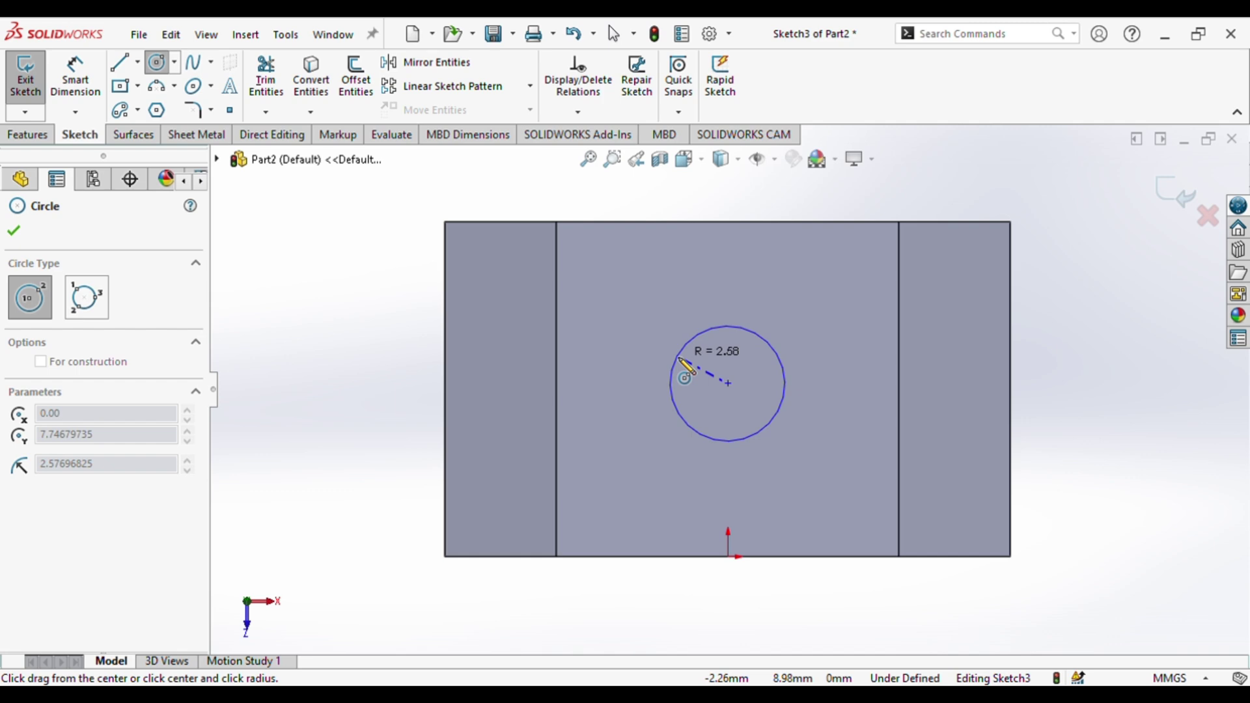
pyautogui.click(679, 360)
pyautogui.press('Escape')
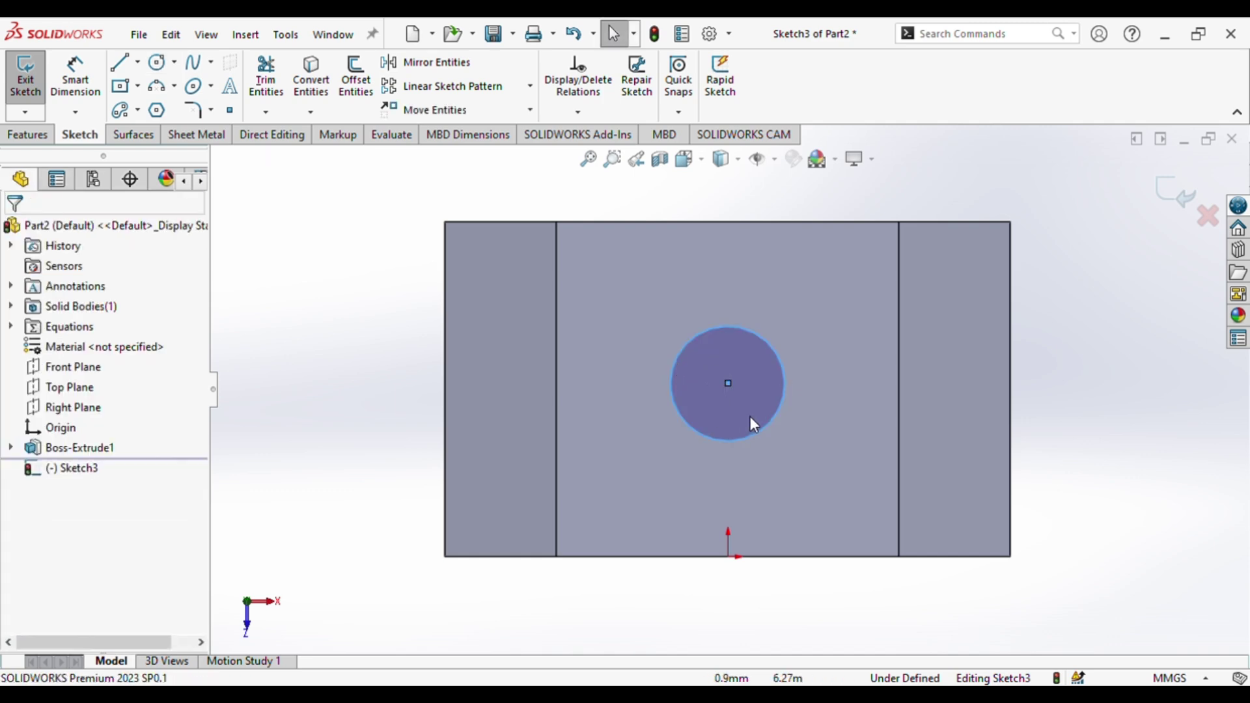
# - Set the radius of the circle on the top face to 6 mm
pyautogui.click(717, 440)
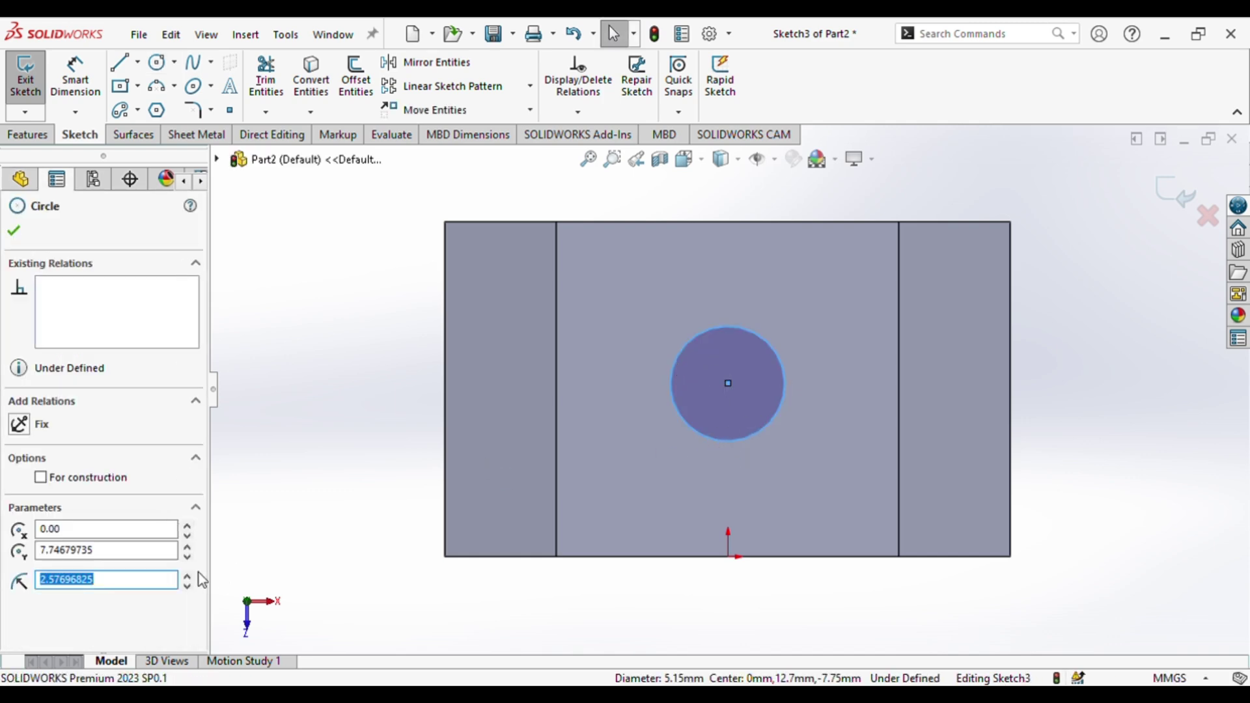
pyautogui.write('5.00')
pyautogui.press('Return')
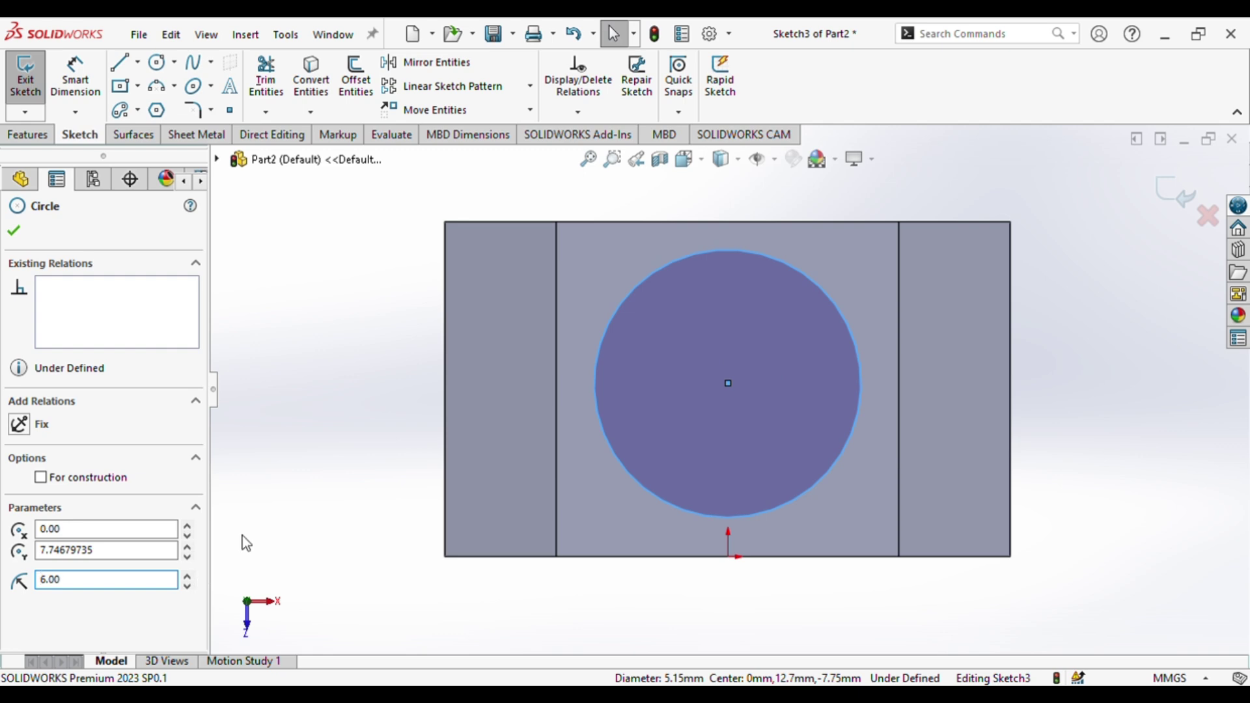
pyautogui.click(95, 85)
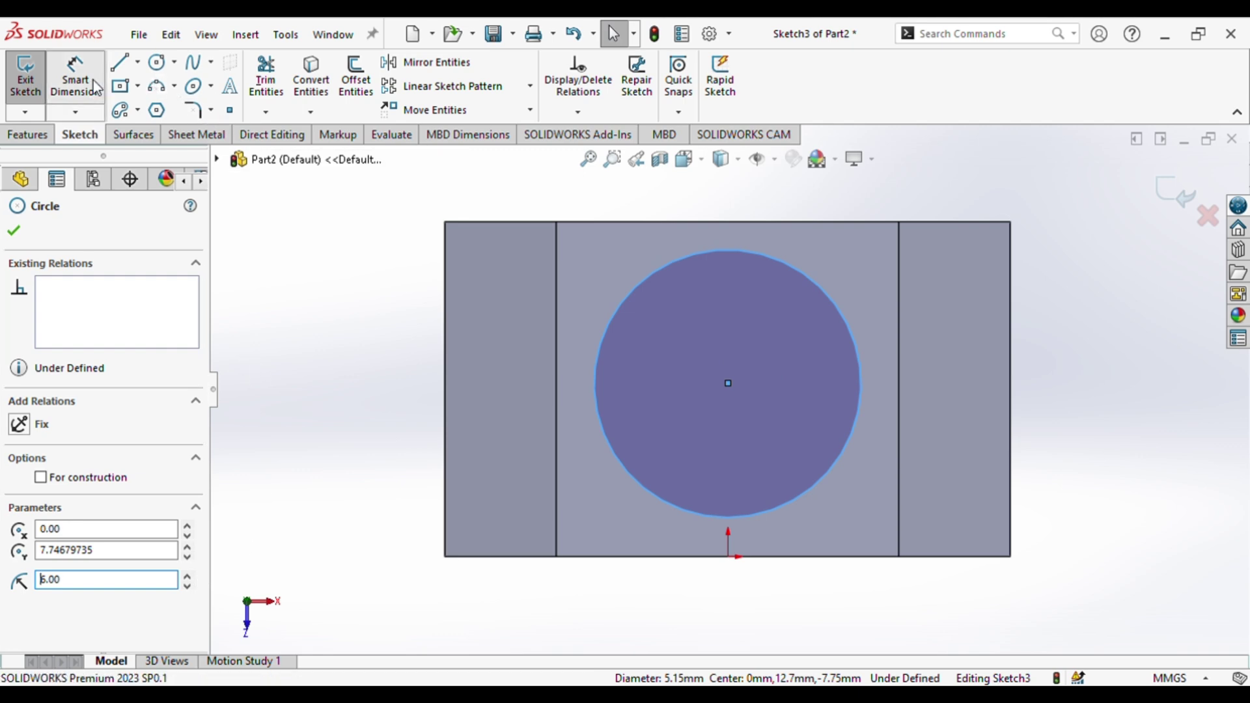
pyautogui.click(727, 383)
pyautogui.click(772, 564)
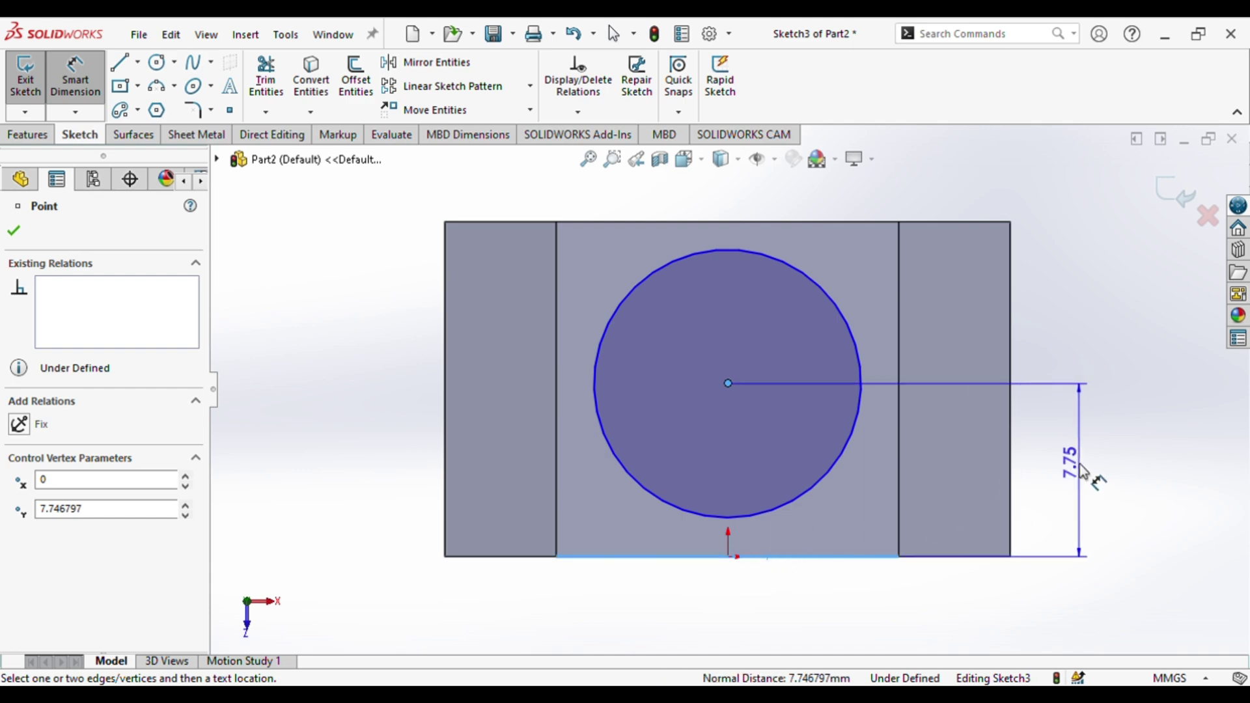
pyautogui.click(1098, 472)
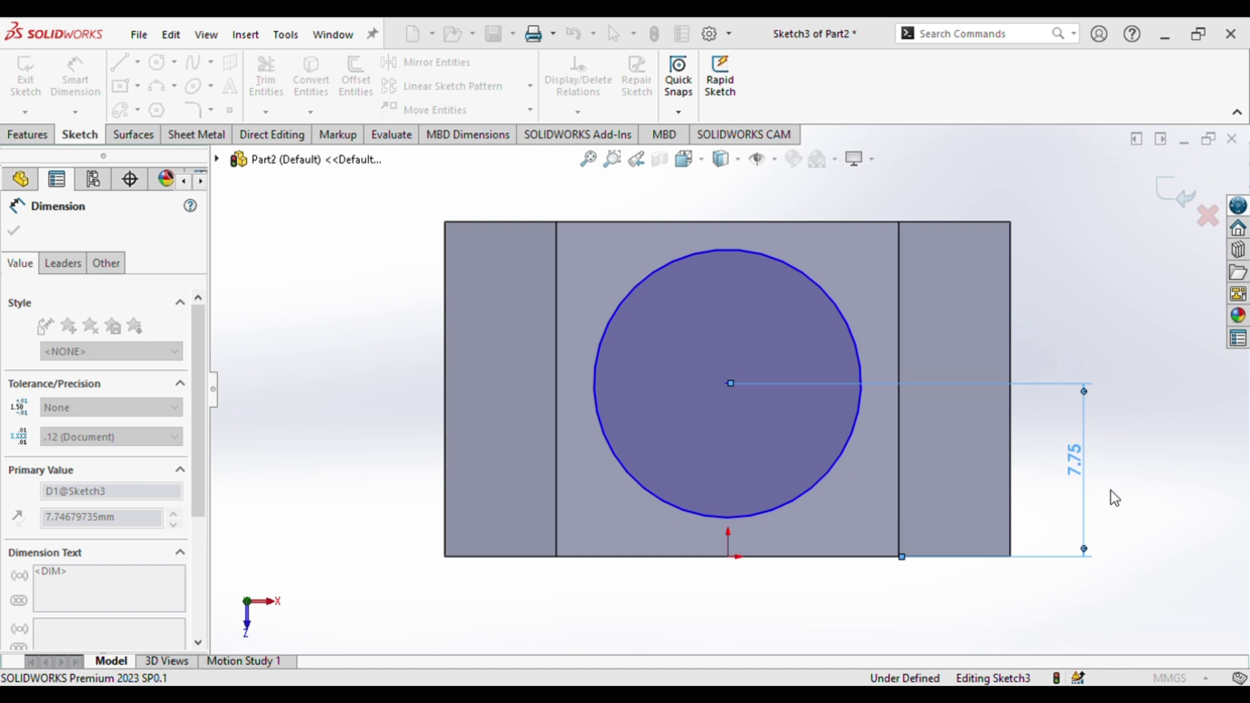
pyautogui.click(1111, 490)
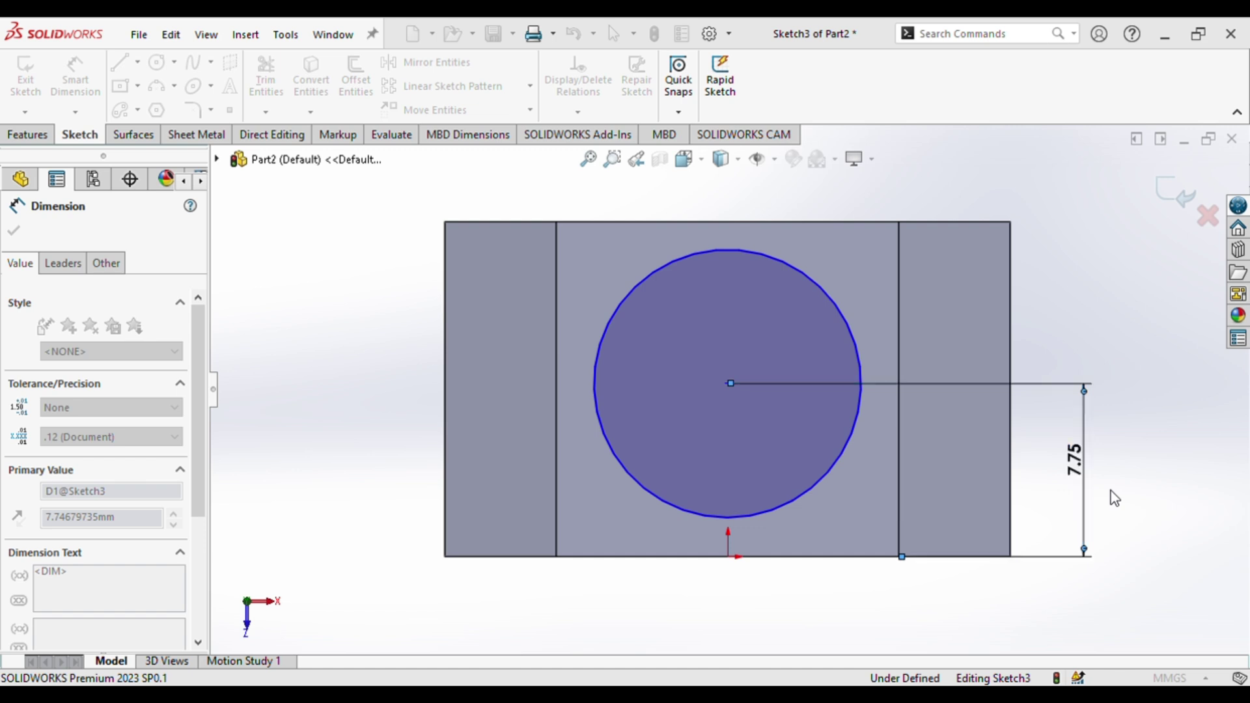
pyautogui.click(1081, 468)
pyautogui.press('Delete')
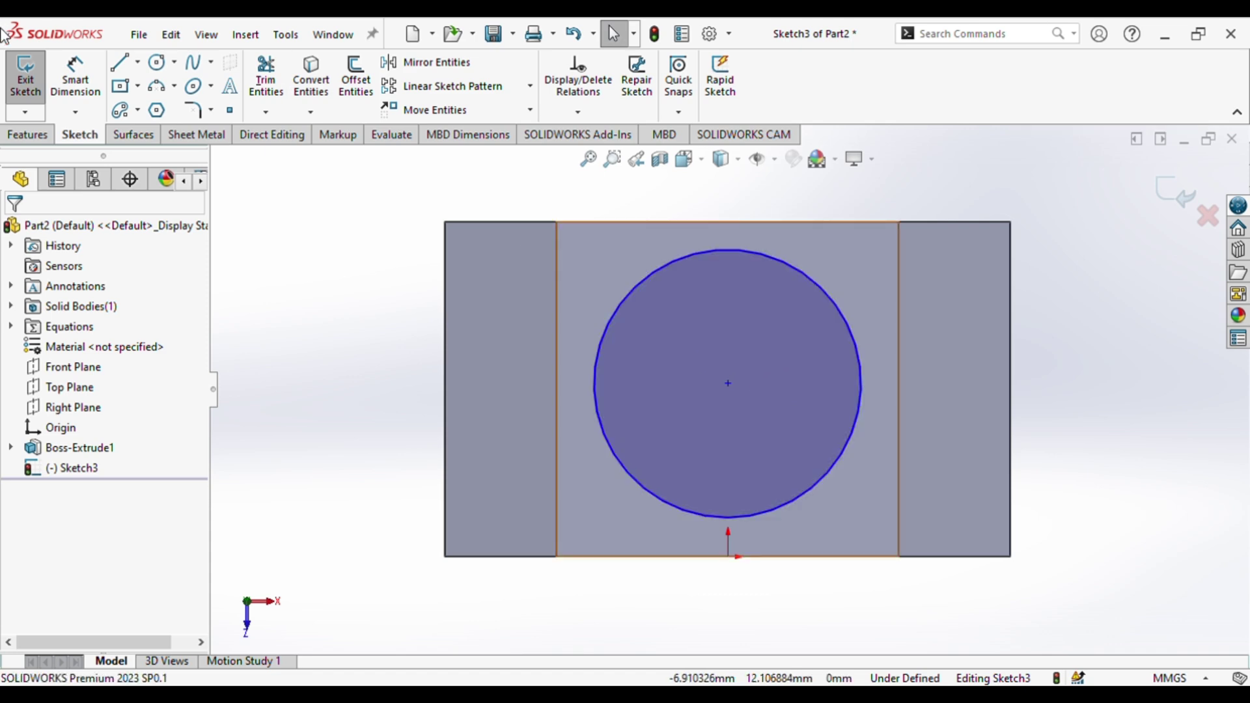
# - Dimension the circle's center at 7.5 mm from the top face's edge opposite the origin
pyautogui.click(74, 77)
pyautogui.click(728, 383)
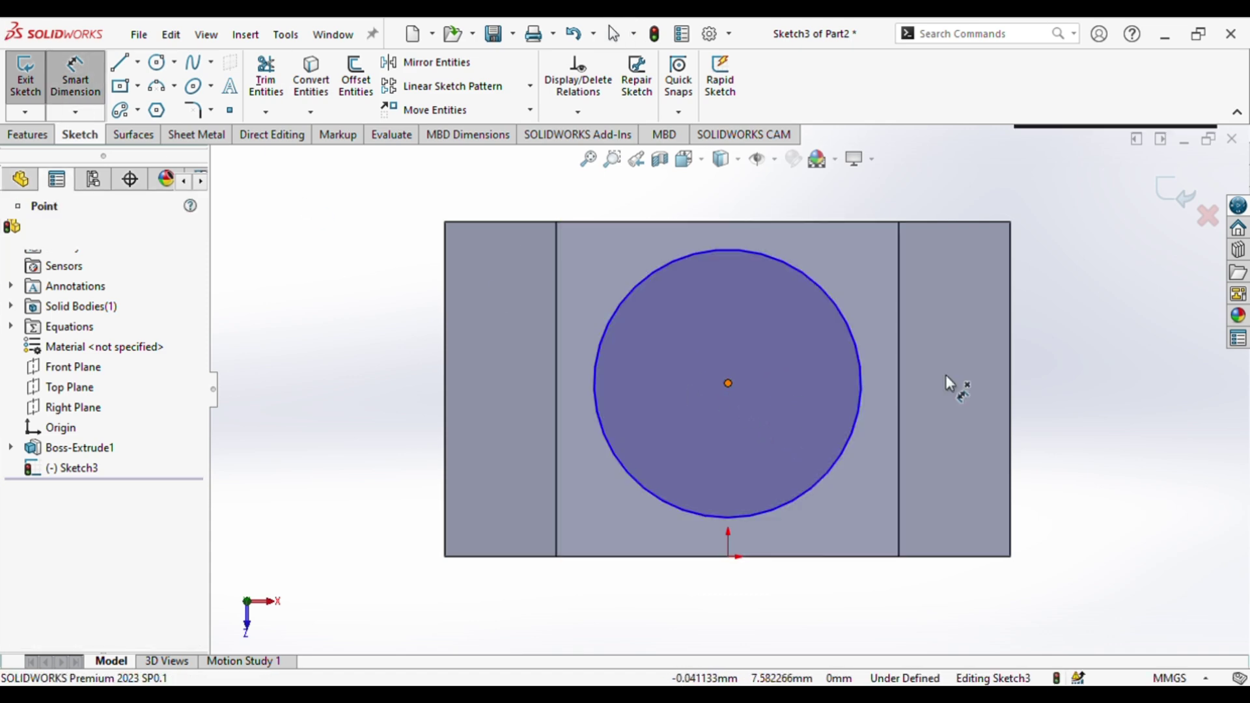
pyautogui.click(1013, 376)
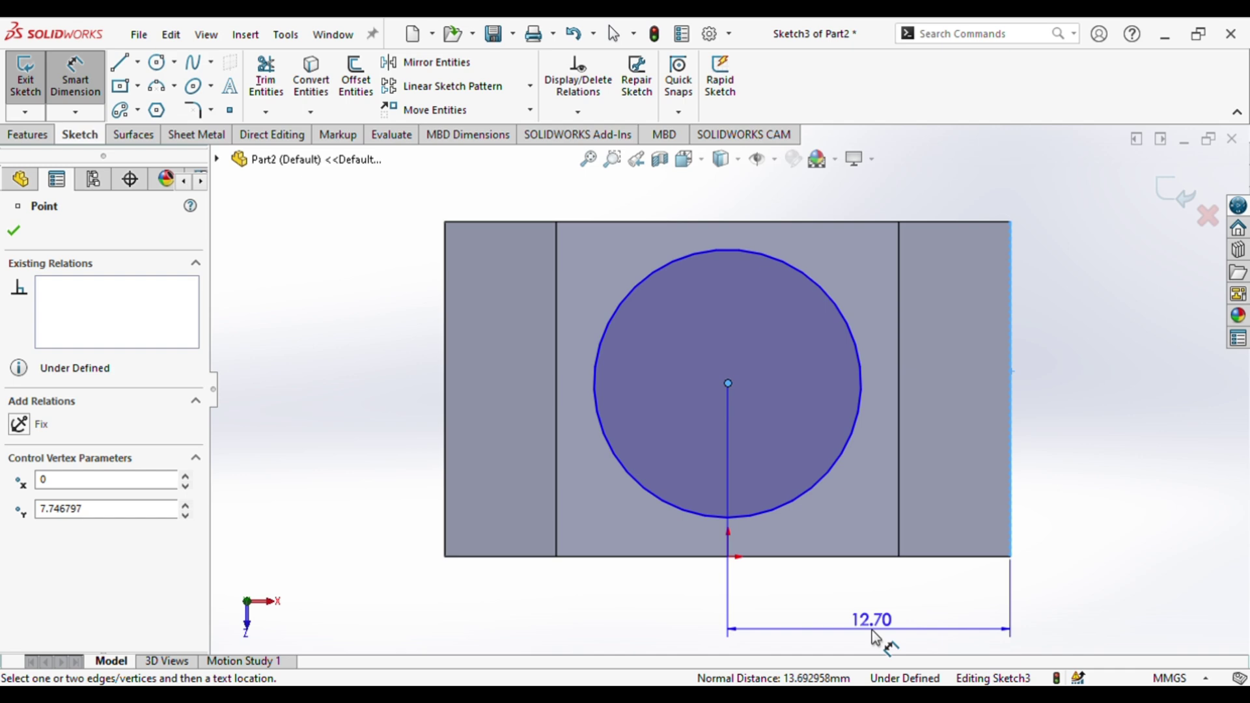
pyautogui.press('Escape')
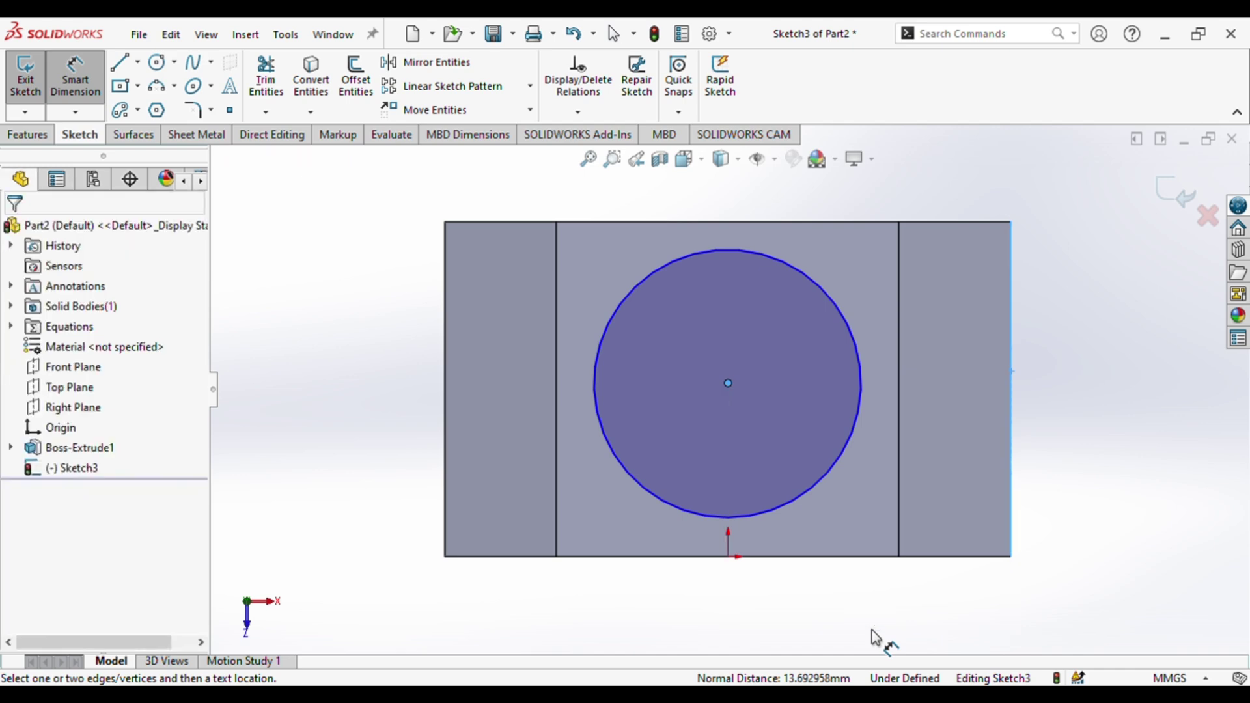
pyautogui.click(728, 383)
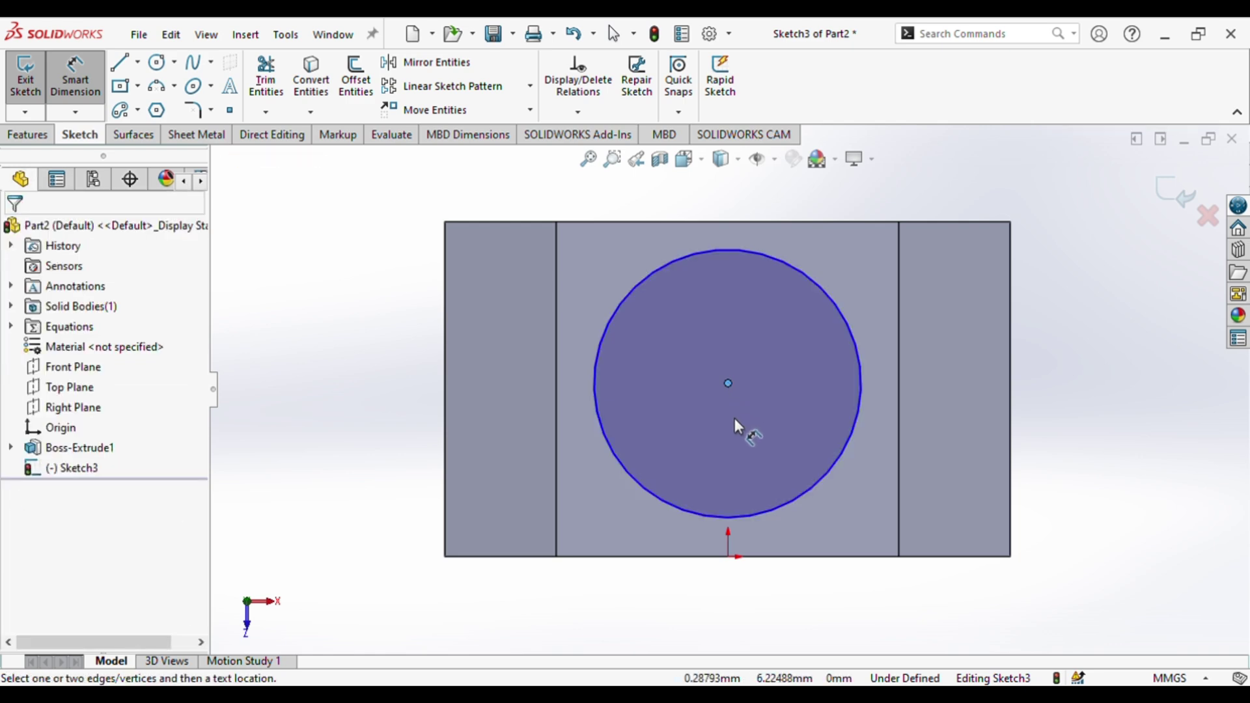
pyautogui.click(655, 221)
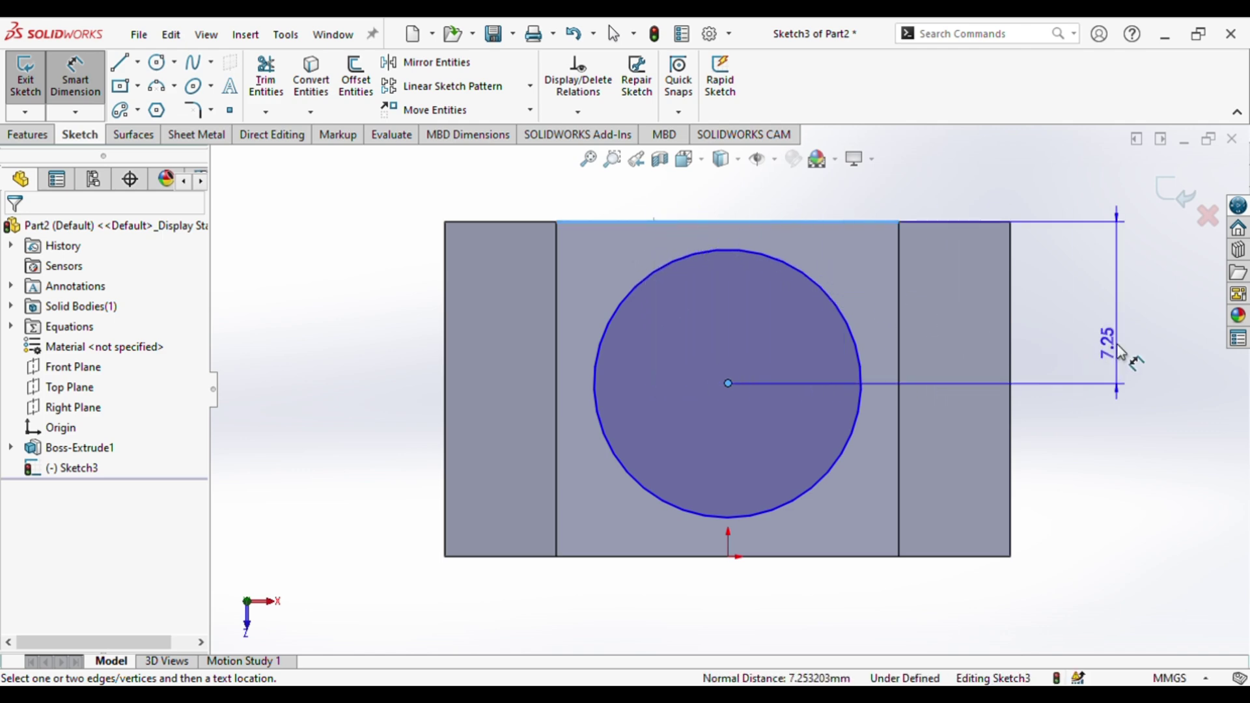
pyautogui.click(1119, 351)
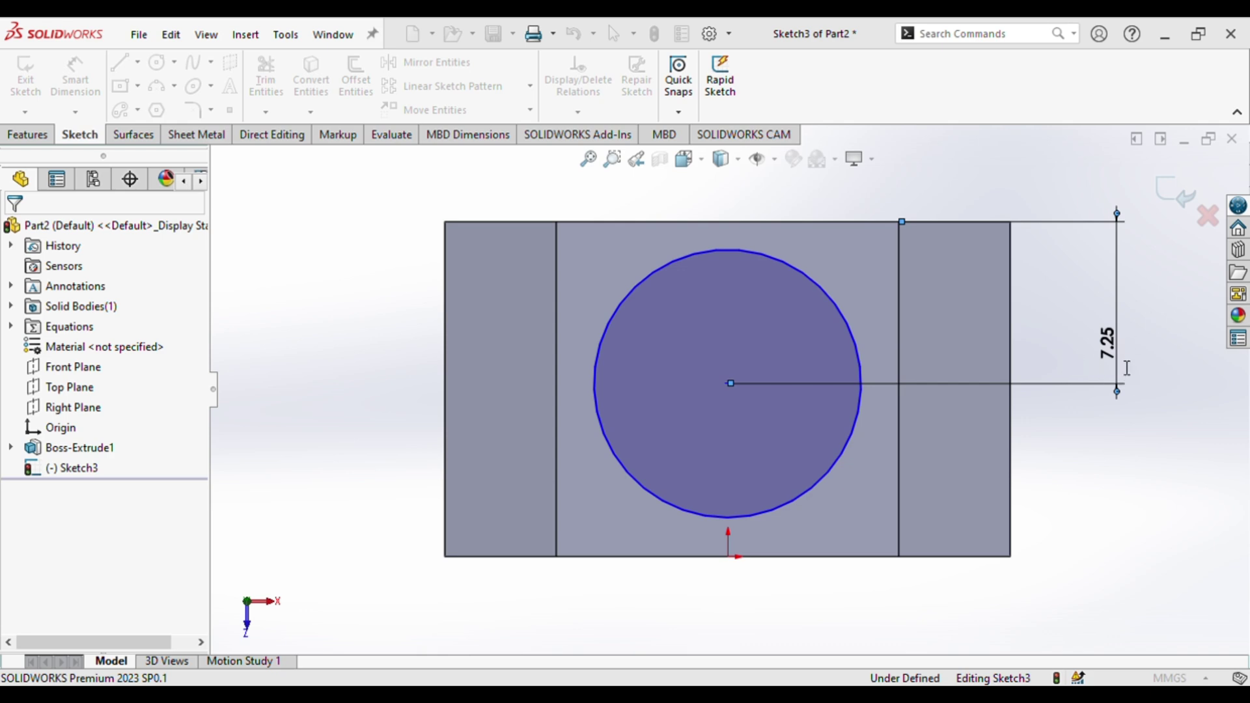
pyautogui.click(1127, 368)
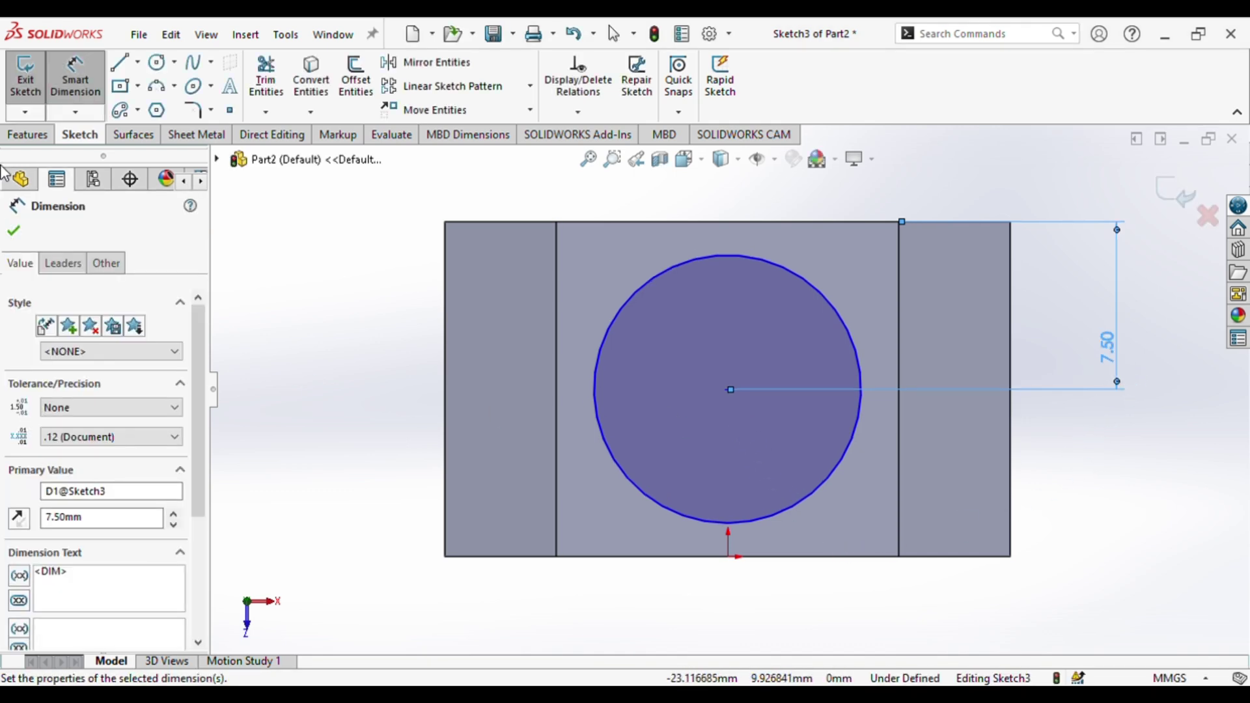
# - Cut the circle through the block with a blind Extruded Cut 31 mm deep
pyautogui.click(27, 135)
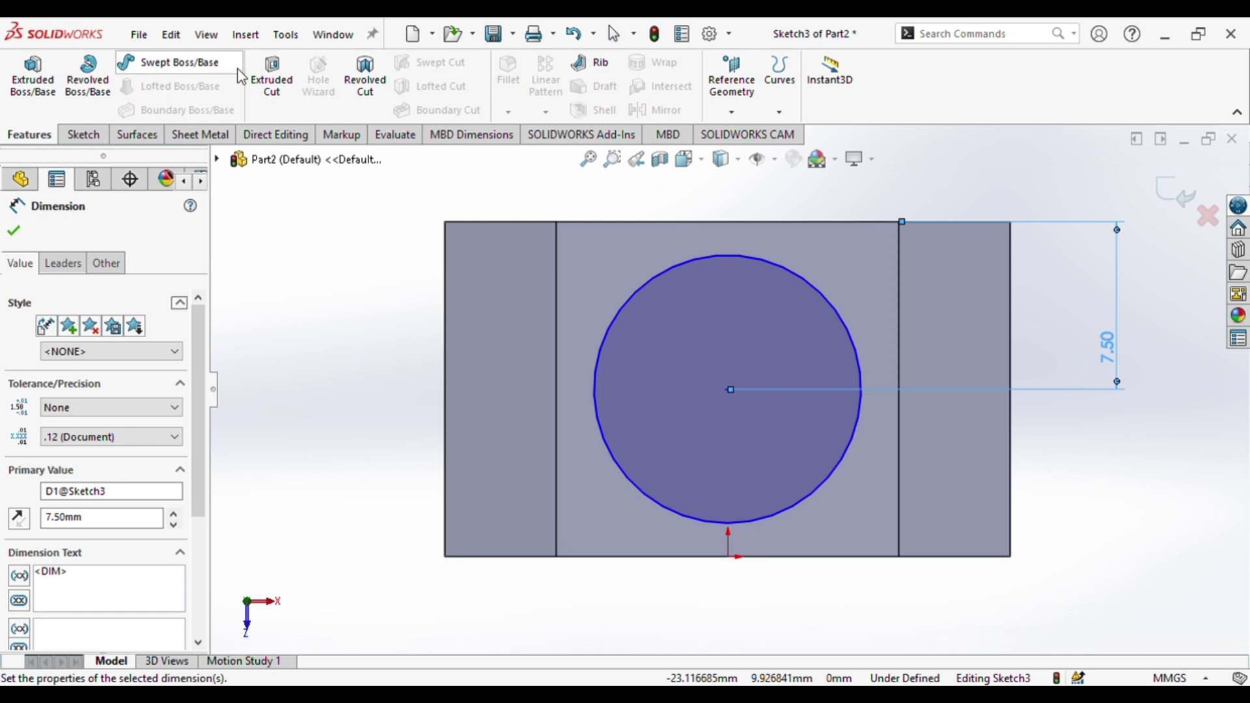
pyautogui.click(272, 83)
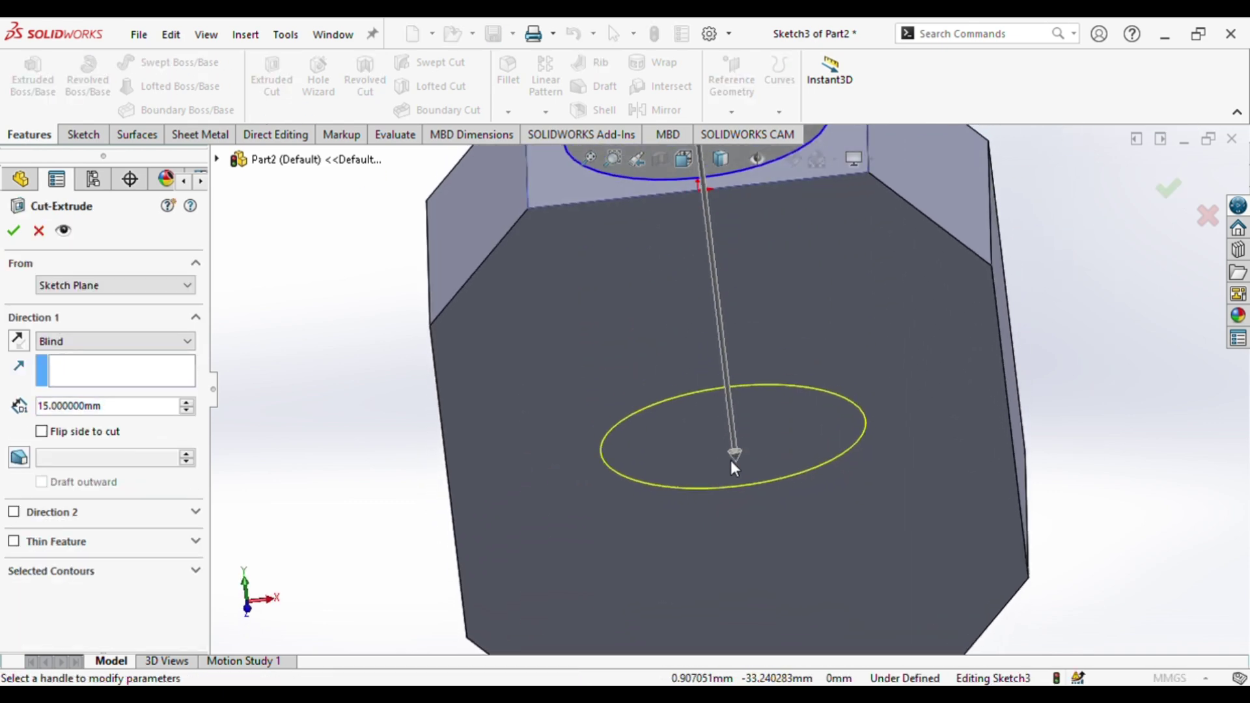
pyautogui.press('f')
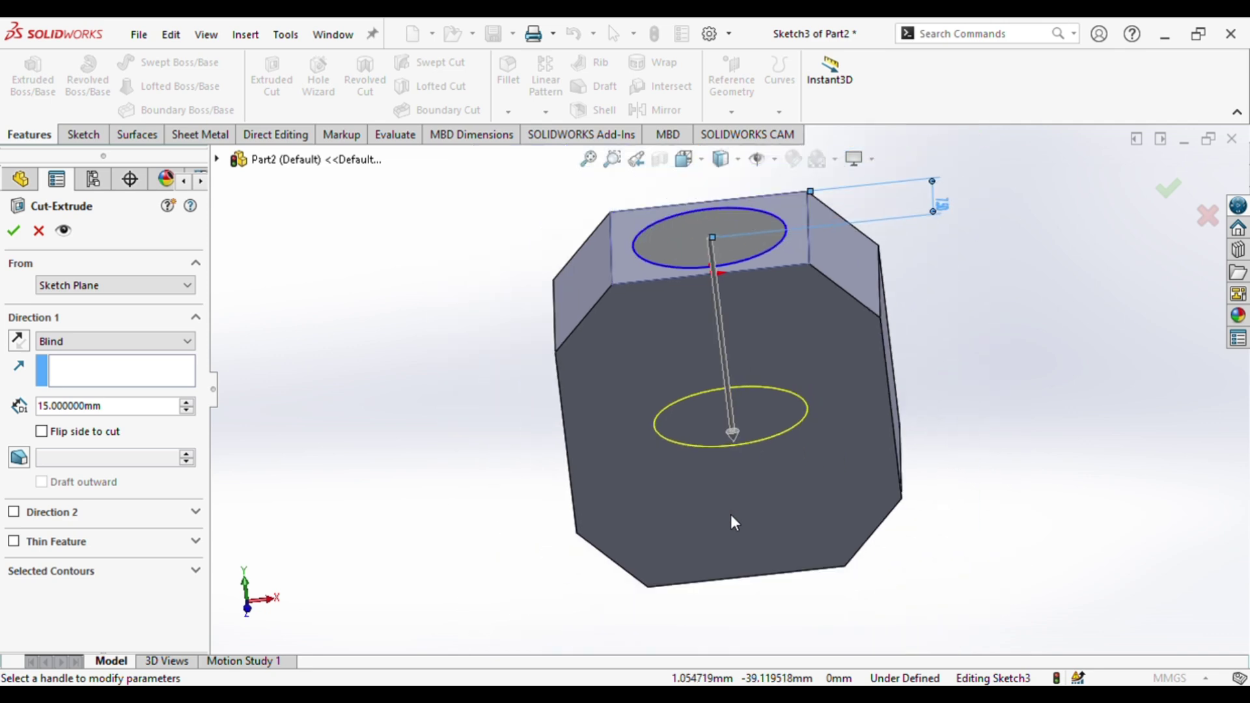
pyautogui.click(733, 432)
pyautogui.click(757, 623)
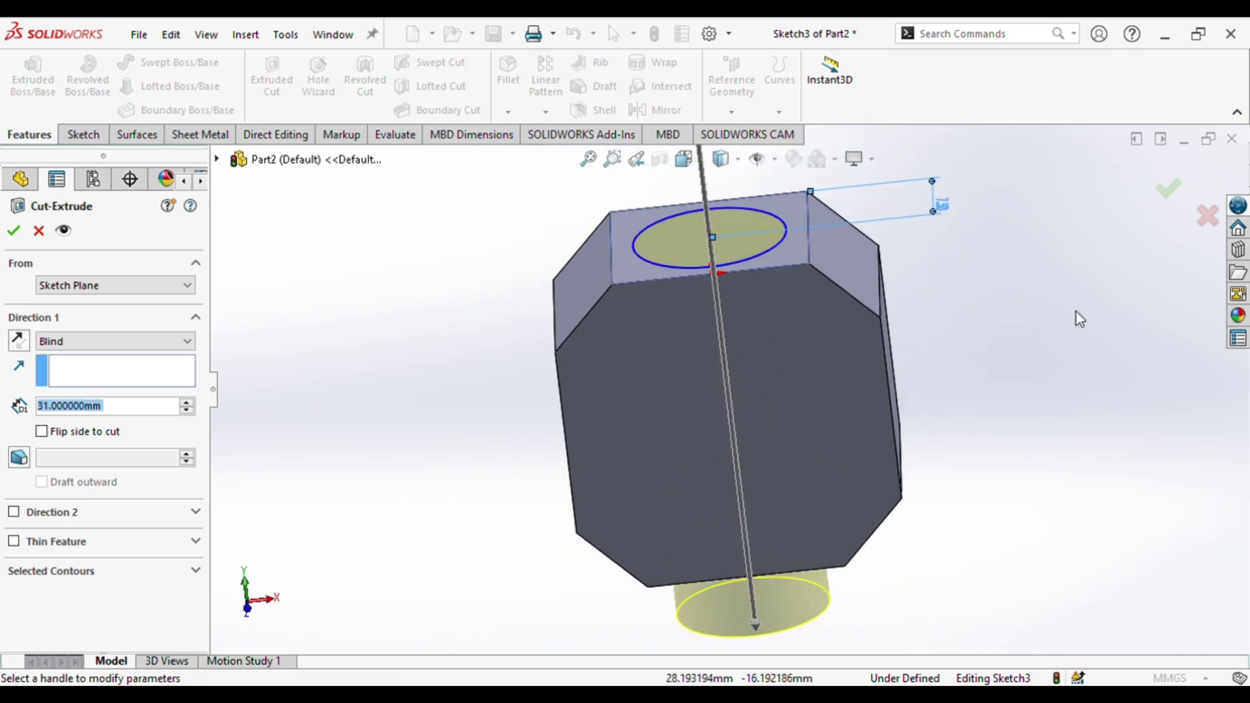
pyautogui.click(1176, 187)
# - Start a sketch on the block's flat vertical side face, perpendicular to the face with the hole, and view it straight on
pyautogui.moveTo(494, 506); pyautogui.dragTo(948, 669, button='middle')
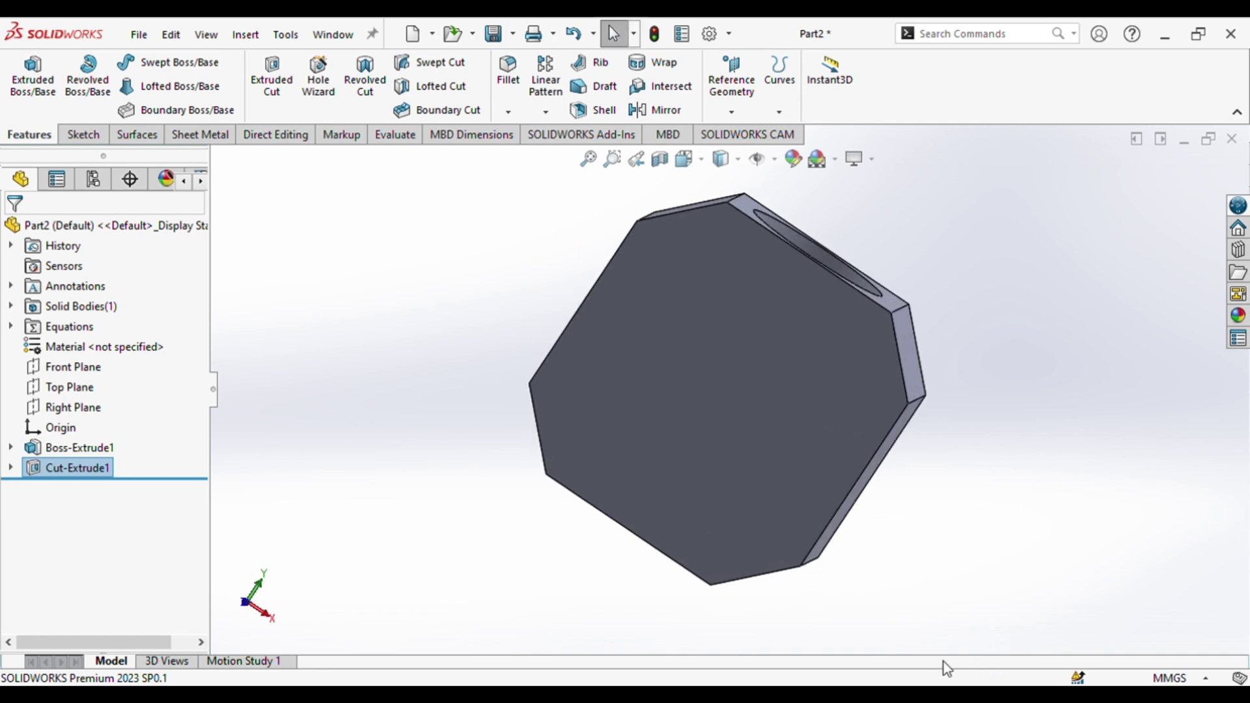
pyautogui.hotkey('ctrl', '4')
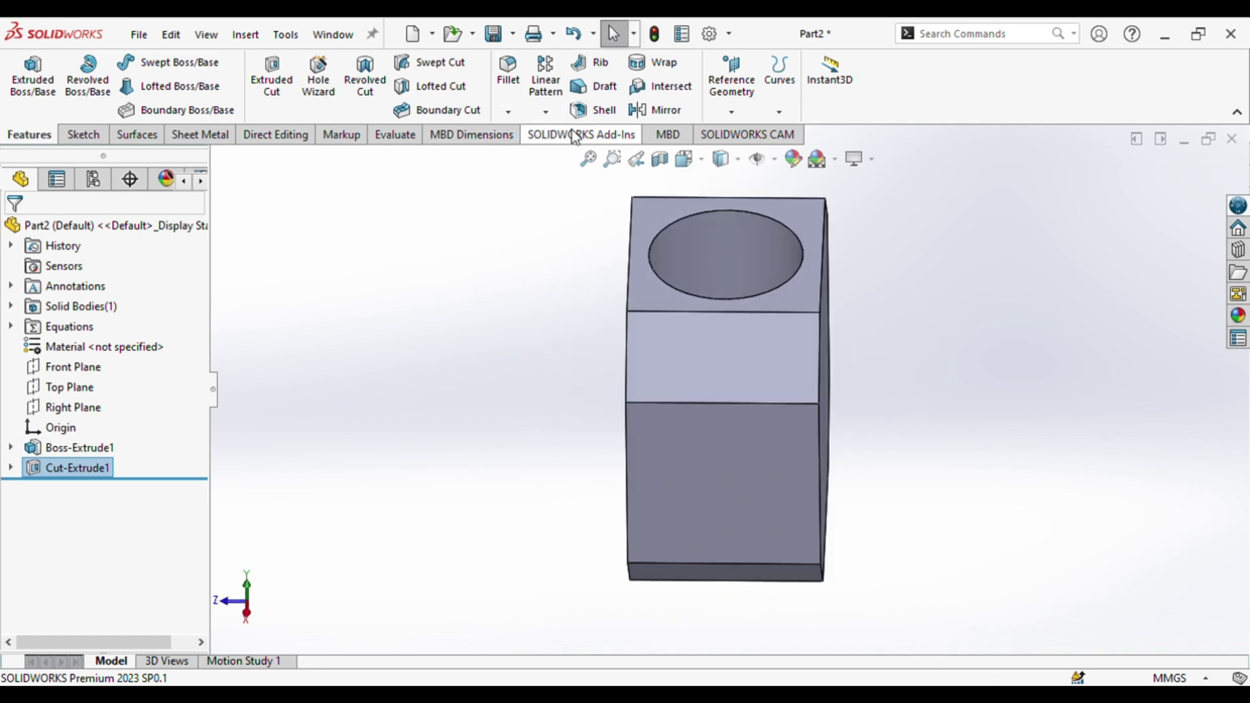
pyautogui.click(723, 487)
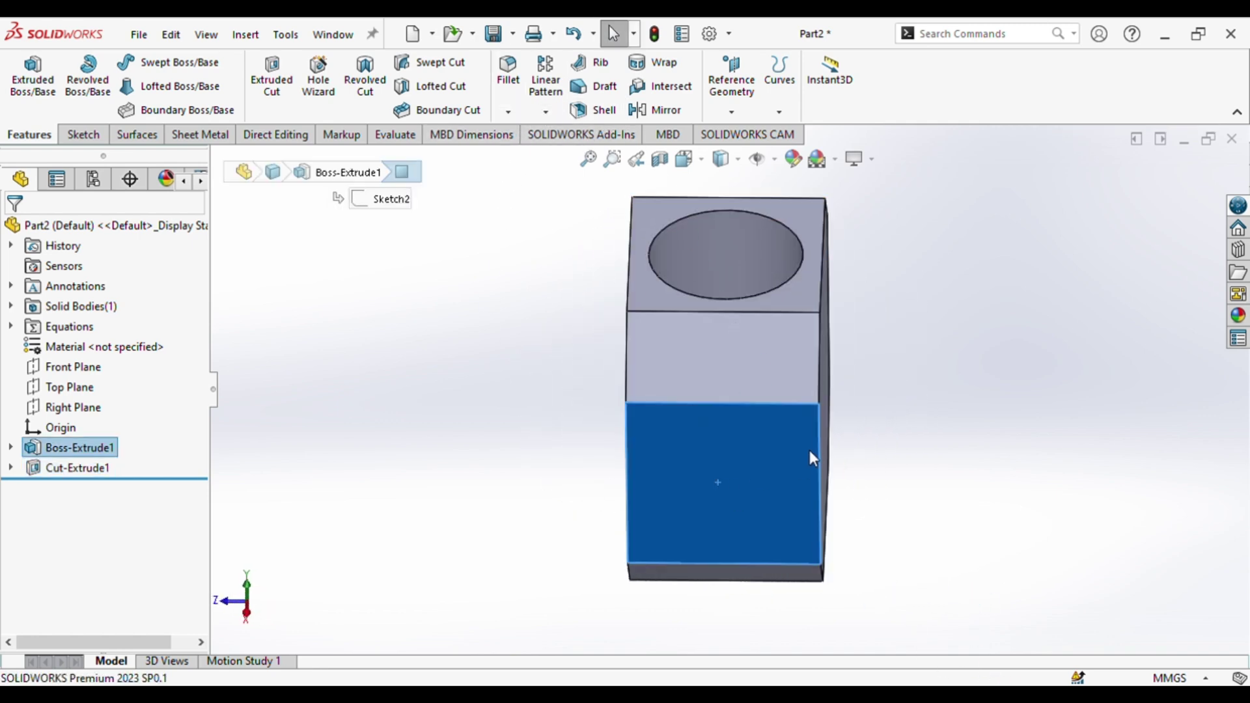
pyautogui.click(803, 435)
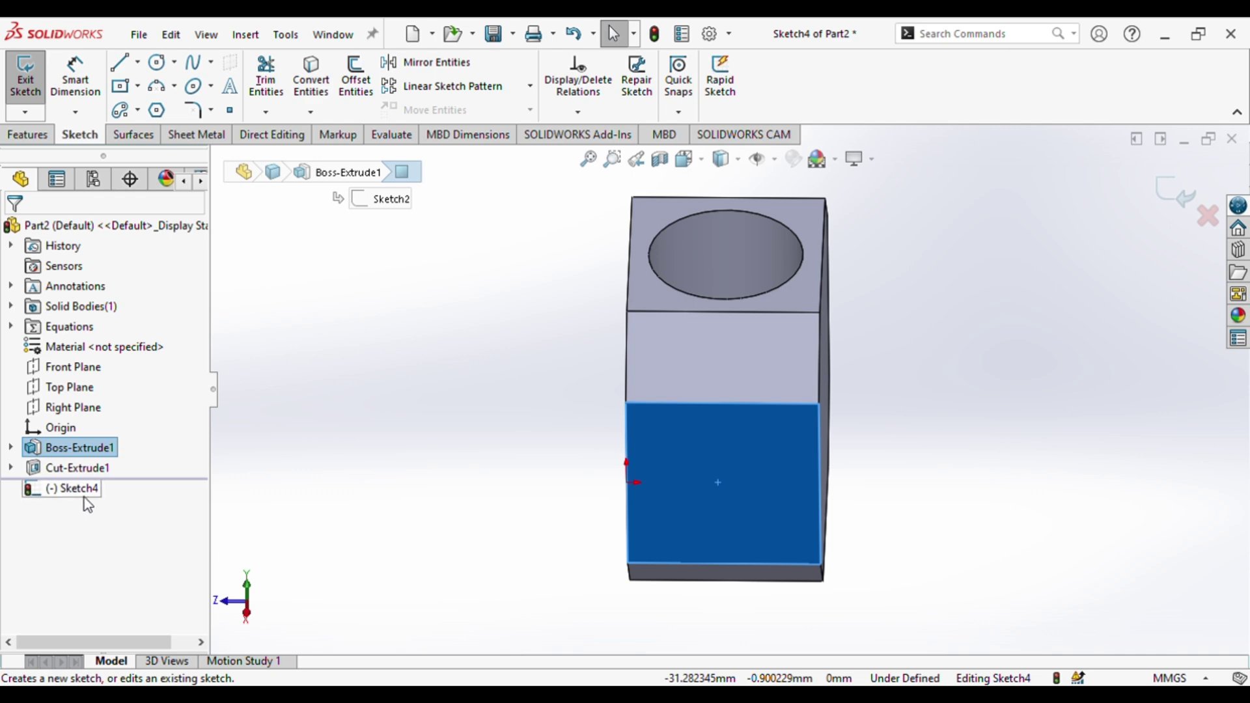
pyautogui.click(85, 495)
pyautogui.click(137, 464)
# - Draw a circle on the side face level with the origin and set its radius to 6 mm
pyautogui.press('c')
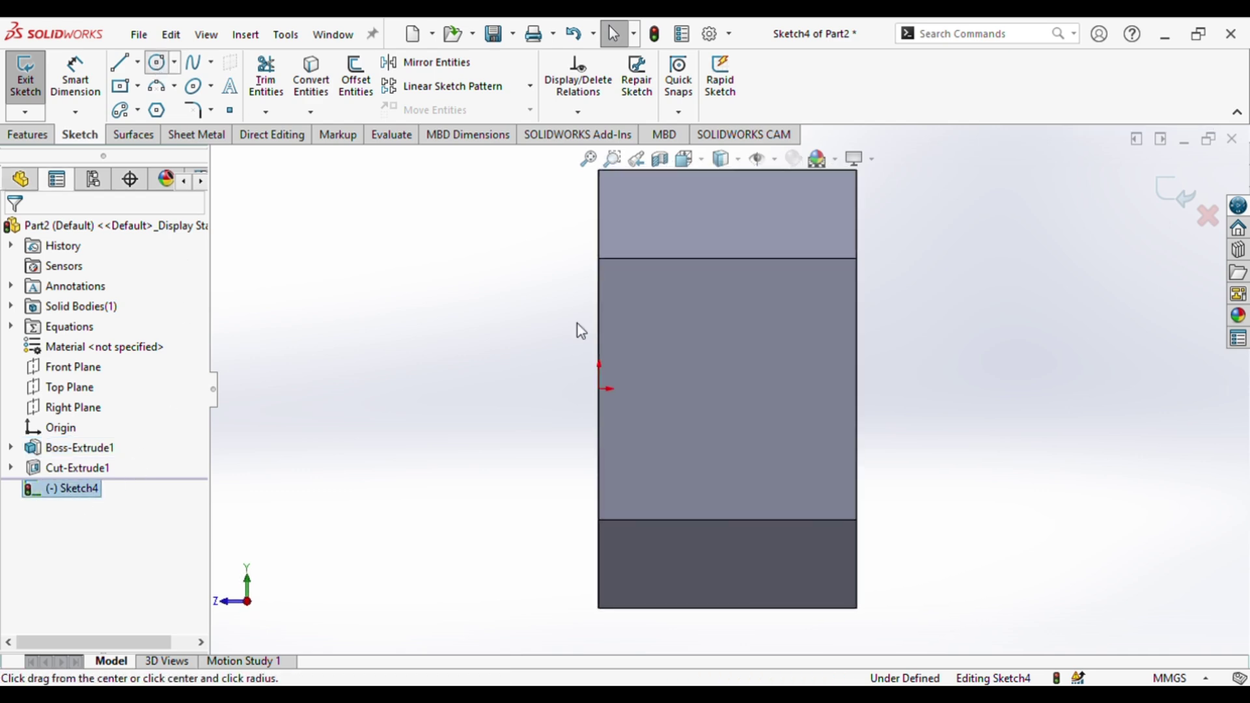
pyautogui.click(733, 389)
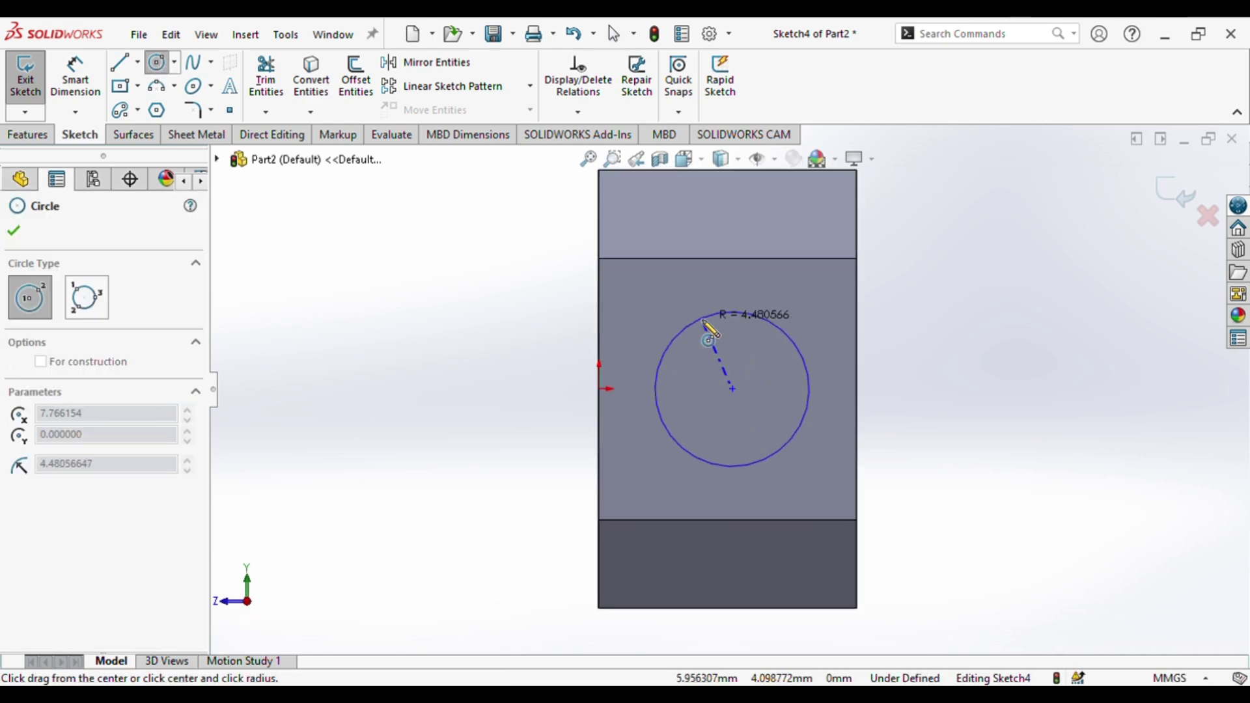
pyautogui.click(703, 321)
pyautogui.press('Escape')
pyautogui.click(662, 364)
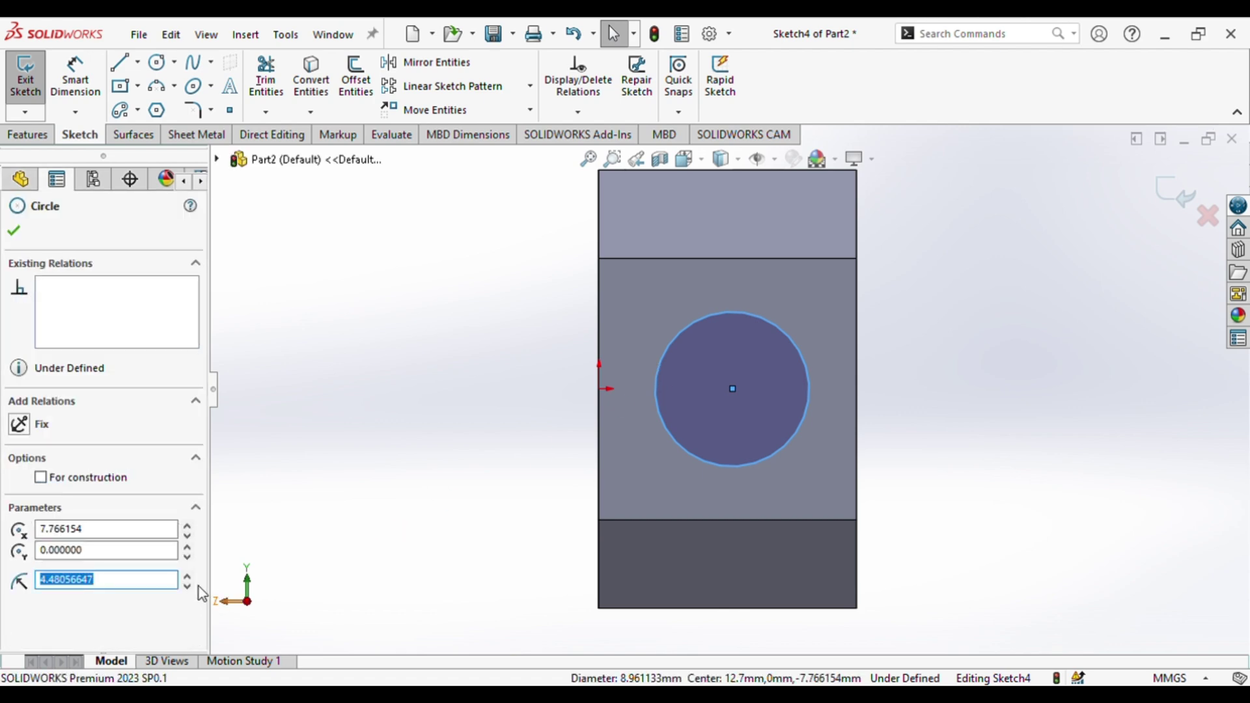
pyautogui.write('4+')
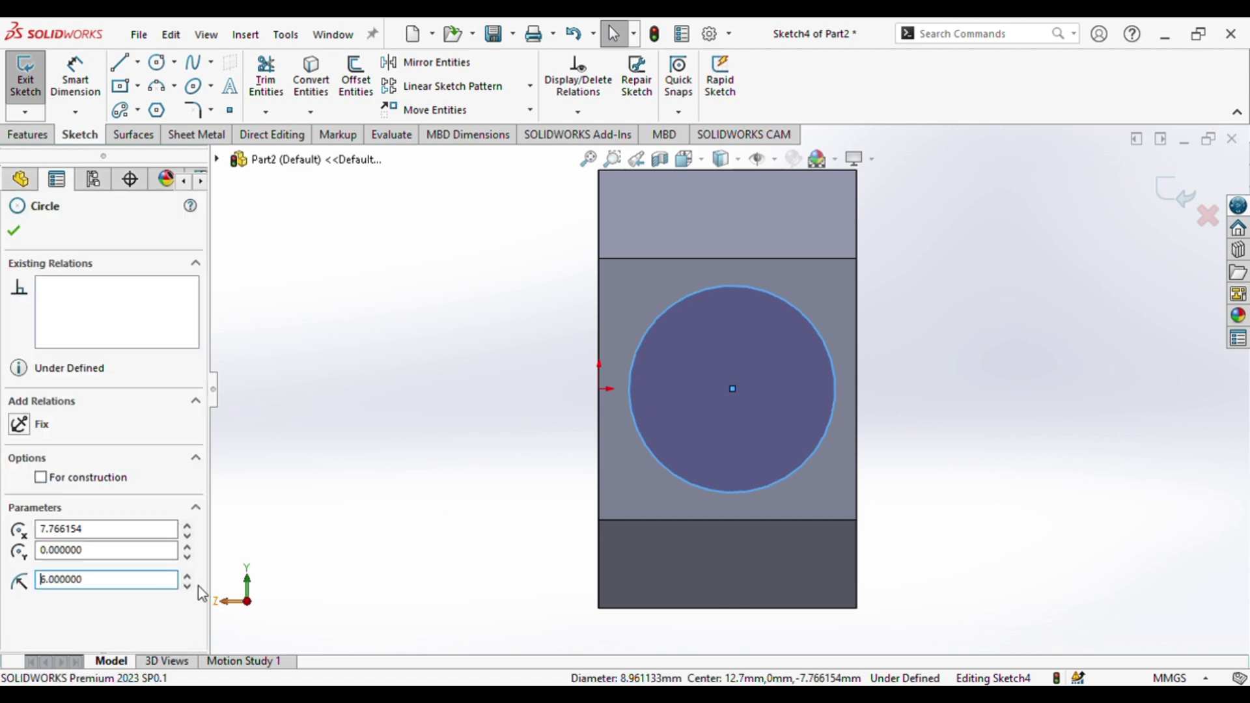
# - Dimension the vertical distance from the side-face circle's center to the block's uppermost edge
pyautogui.click(76, 79)
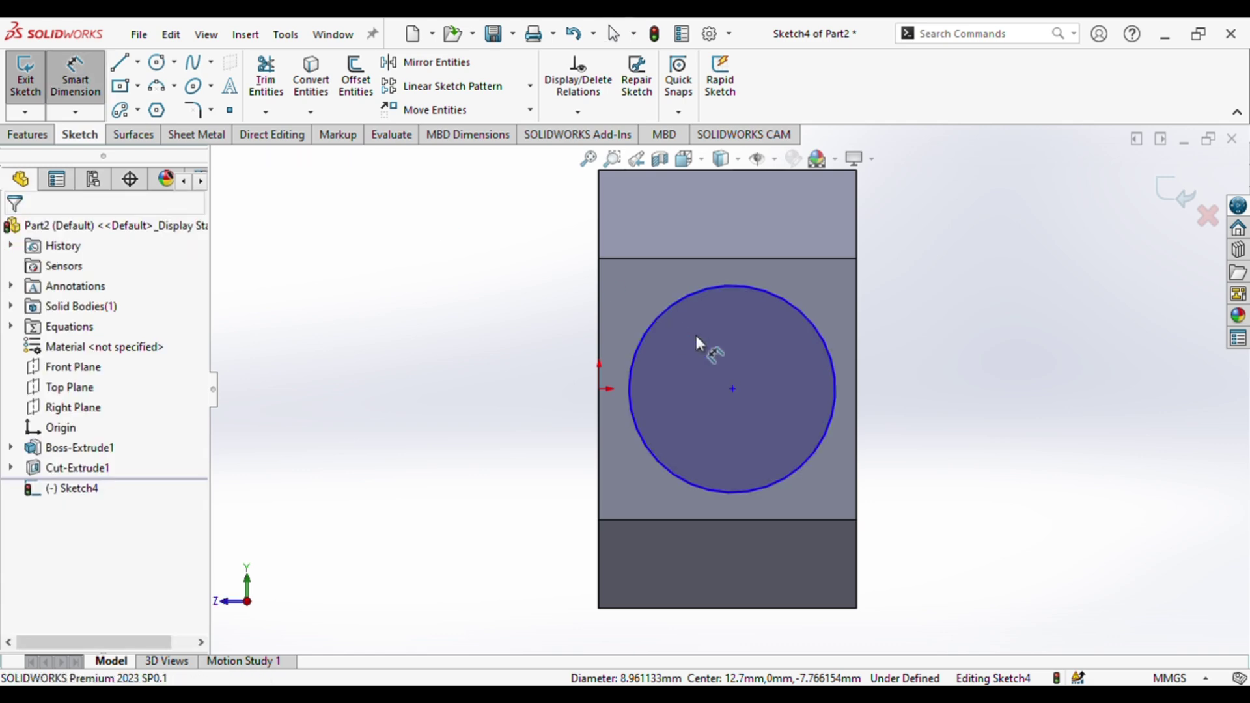
pyautogui.click(736, 356)
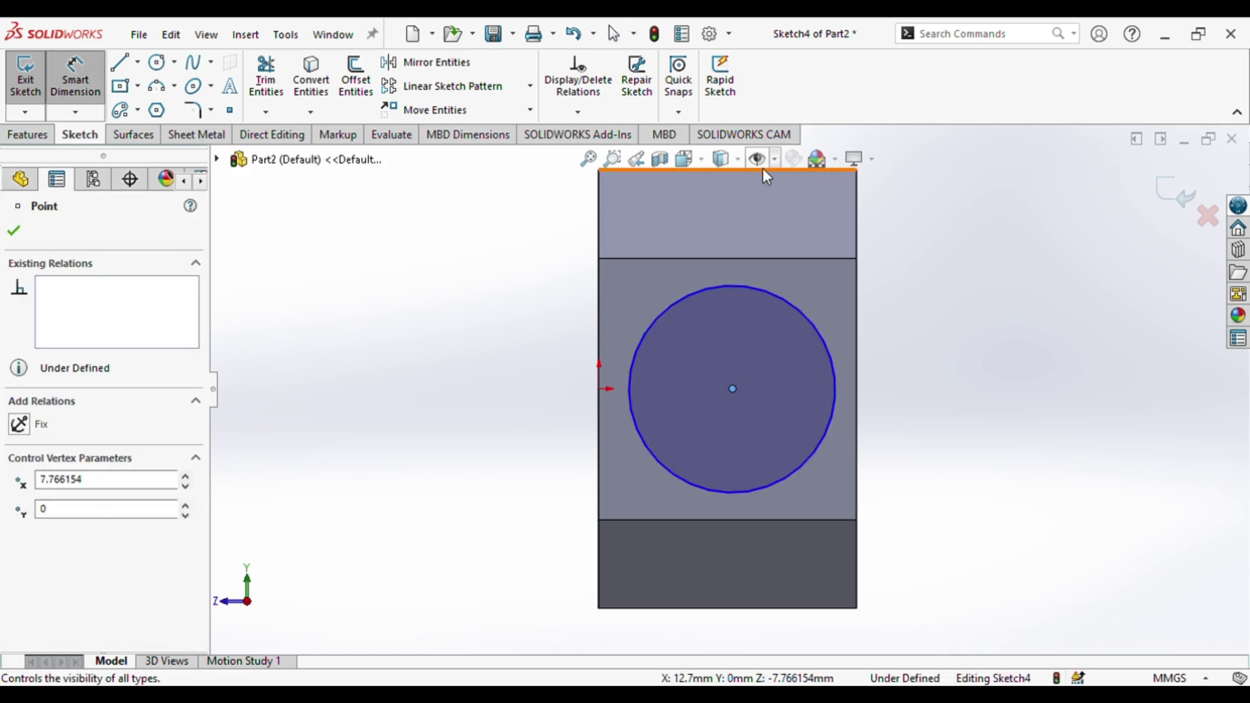
pyautogui.click(775, 170)
pyautogui.click(1026, 311)
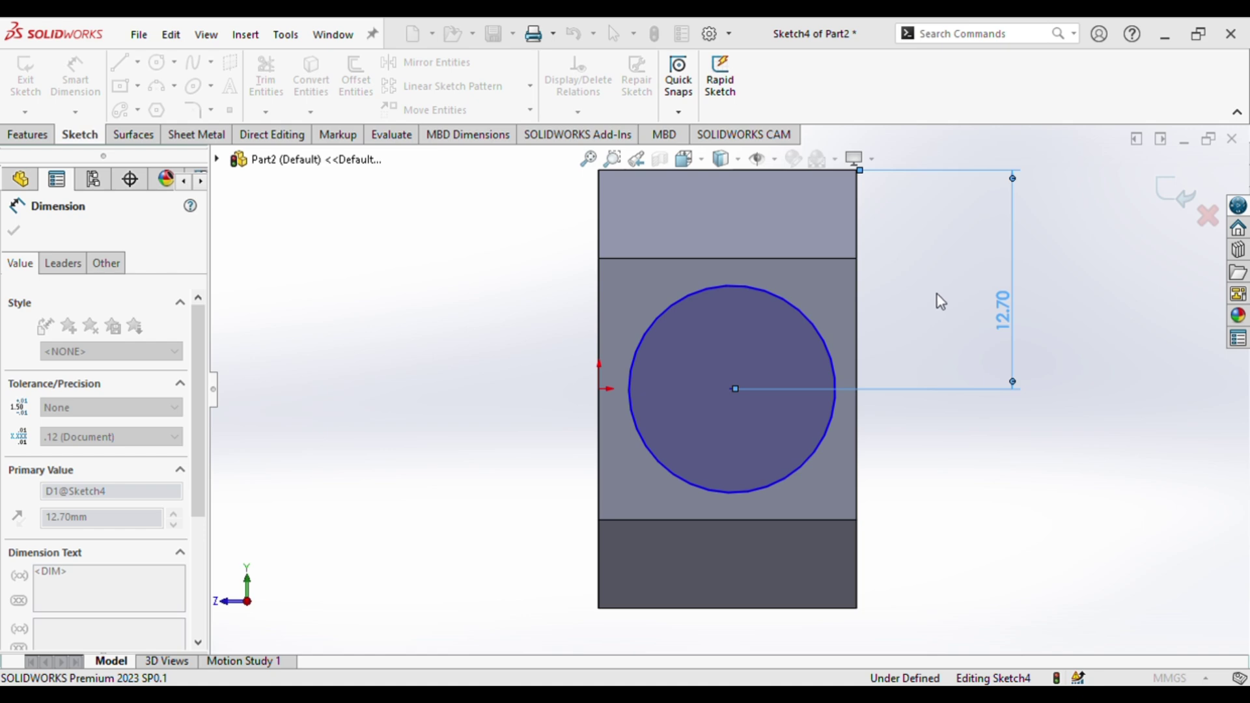
pyautogui.click(733, 387)
pyautogui.press('Escape')
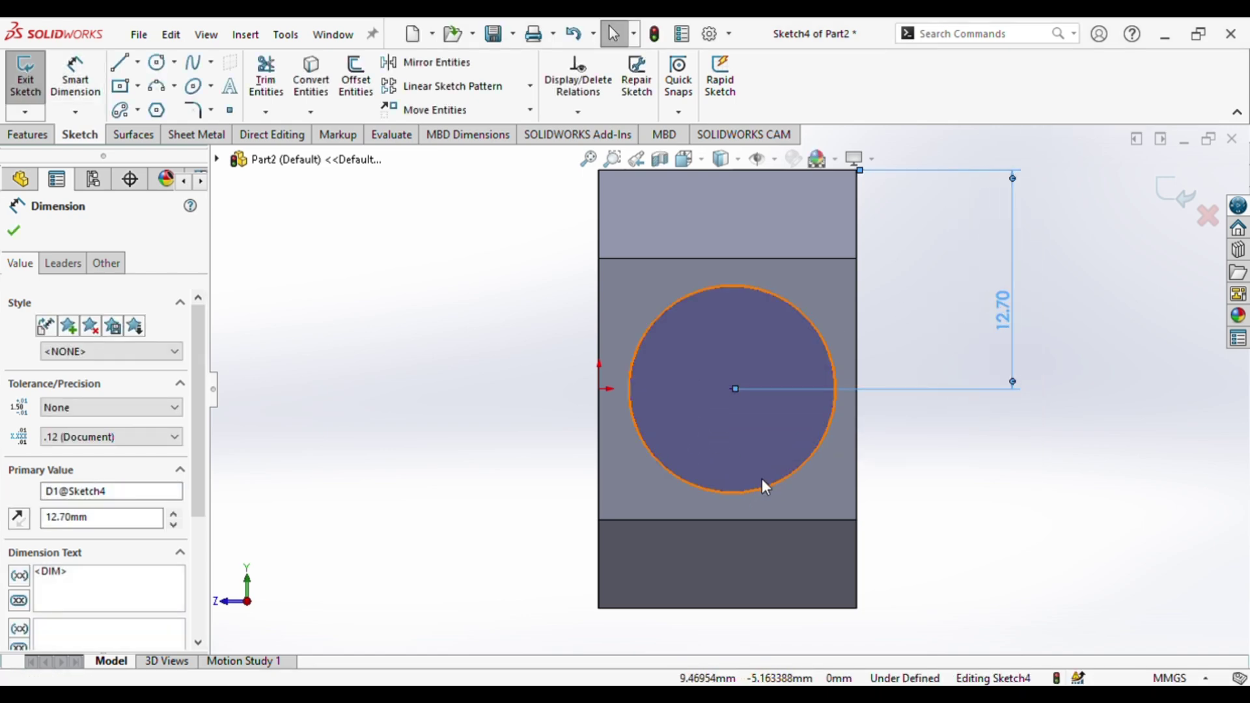
# - Dimension the horizontal distance from the side-face circle's center to the block's vertical edge through the origin and set it to 7.5 mm
pyautogui.click(733, 389)
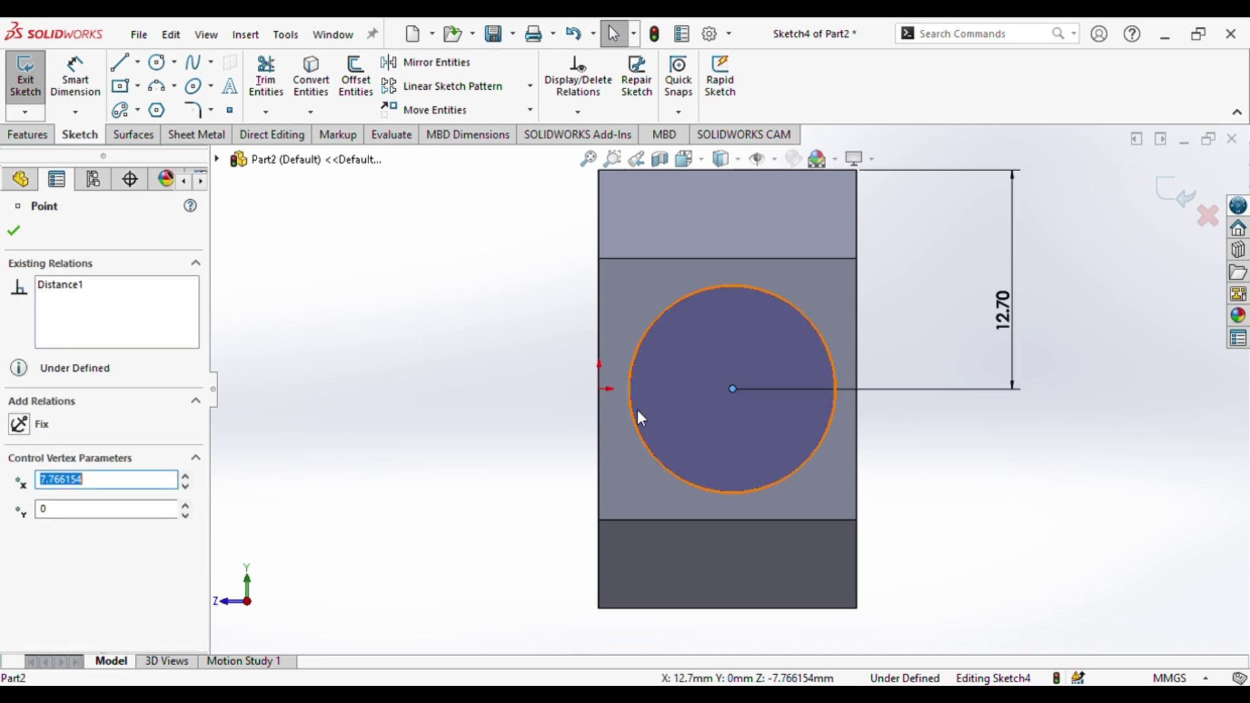
pyautogui.press('Escape')
pyautogui.click(75, 74)
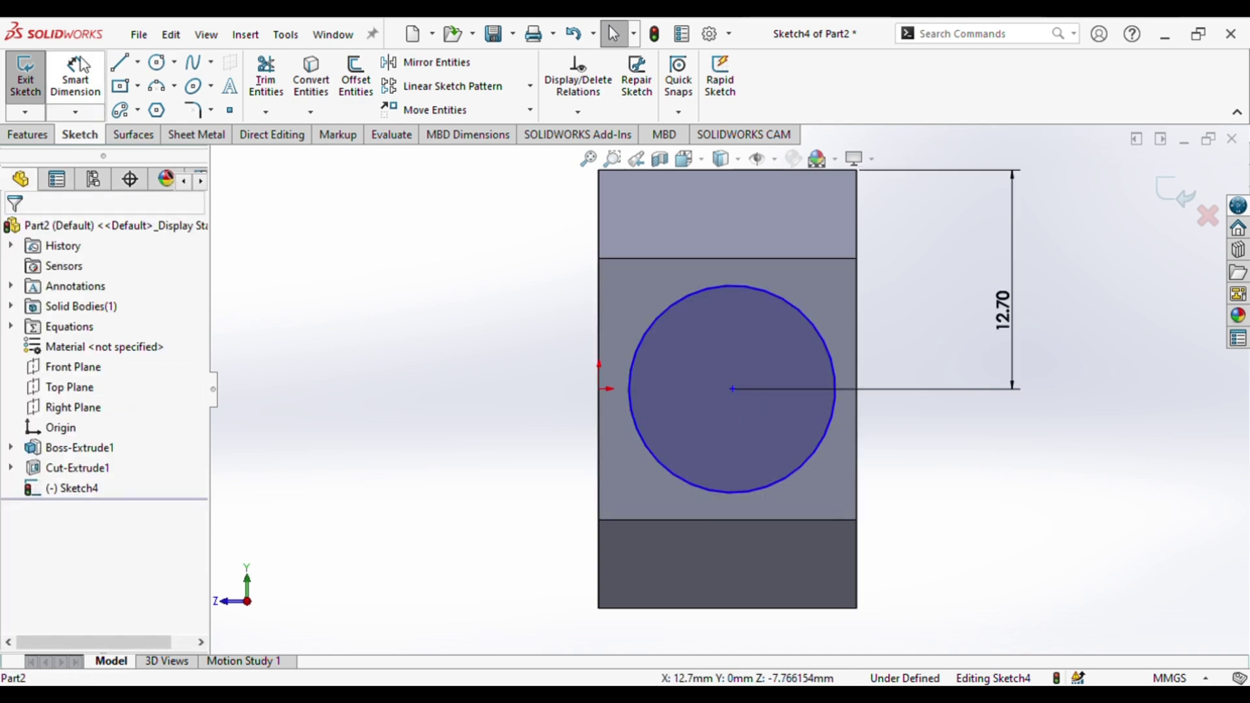
pyautogui.click(733, 389)
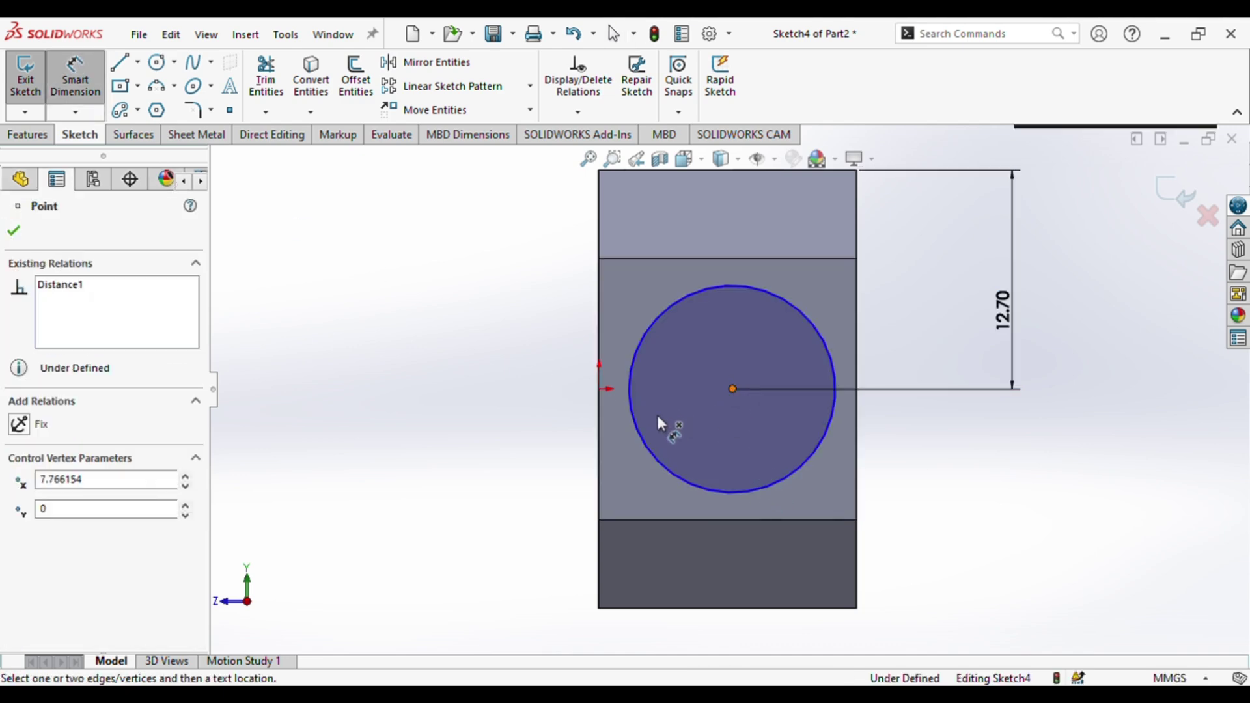
pyautogui.click(597, 419)
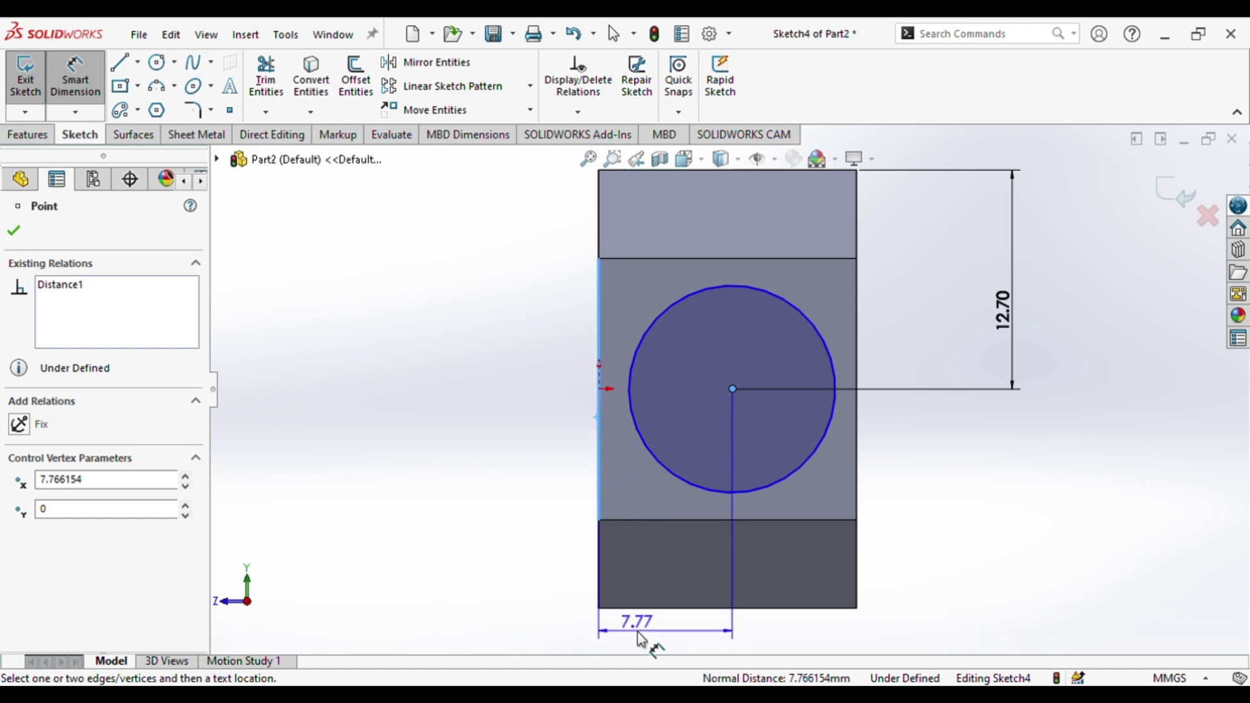
pyautogui.click(651, 647)
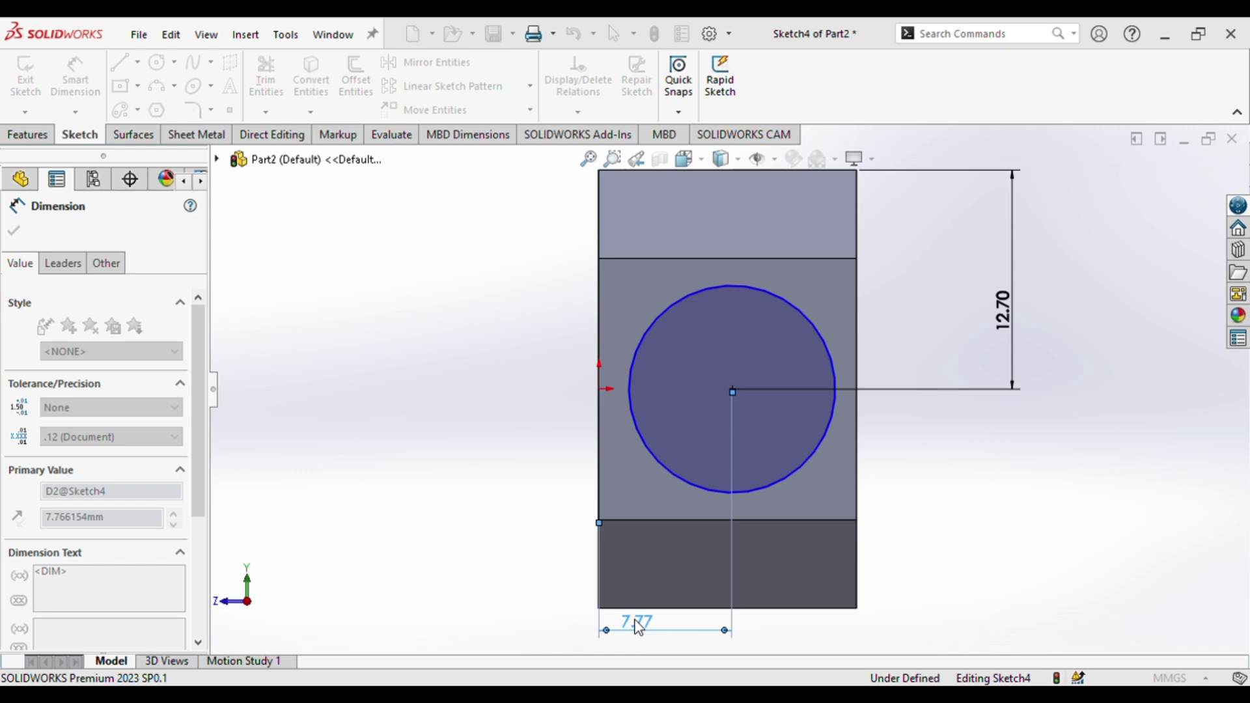
pyautogui.write('7.5')
pyautogui.press('Return')
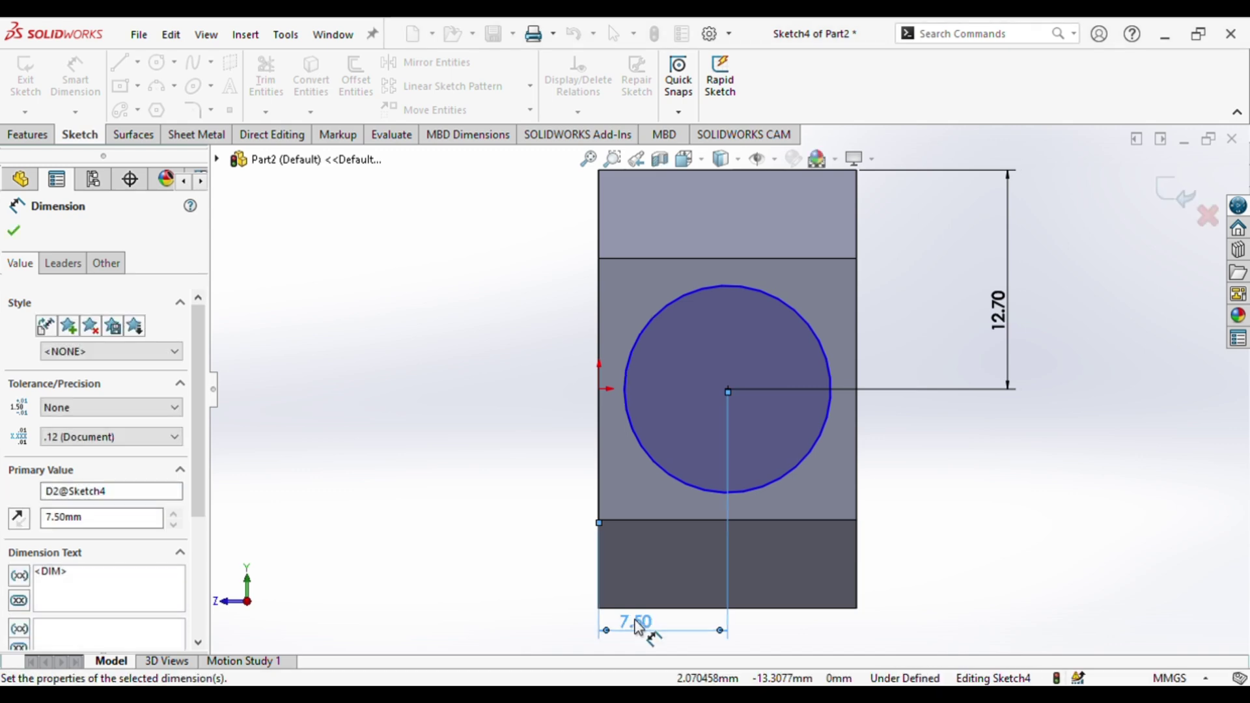
# - Cut the side-face circle through the block with a blind Extruded Cut 31 mm deep
pyautogui.click(28, 134)
pyautogui.click(272, 82)
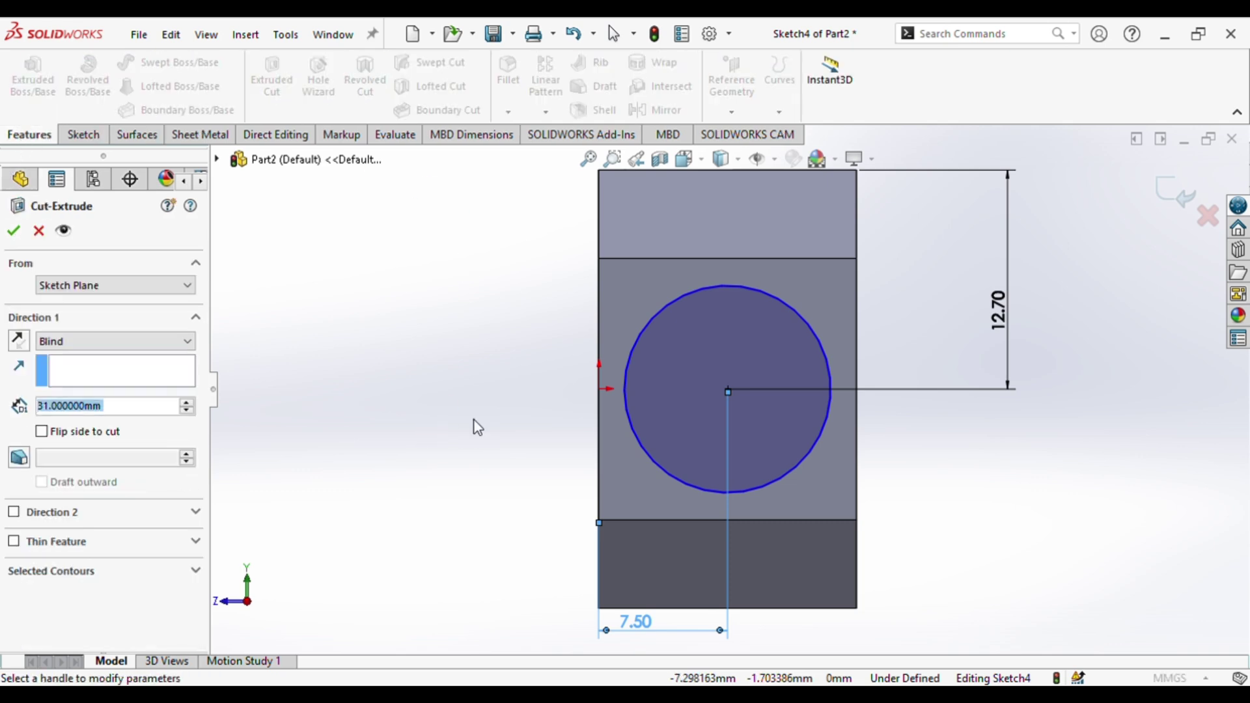
pyautogui.click(1169, 189)
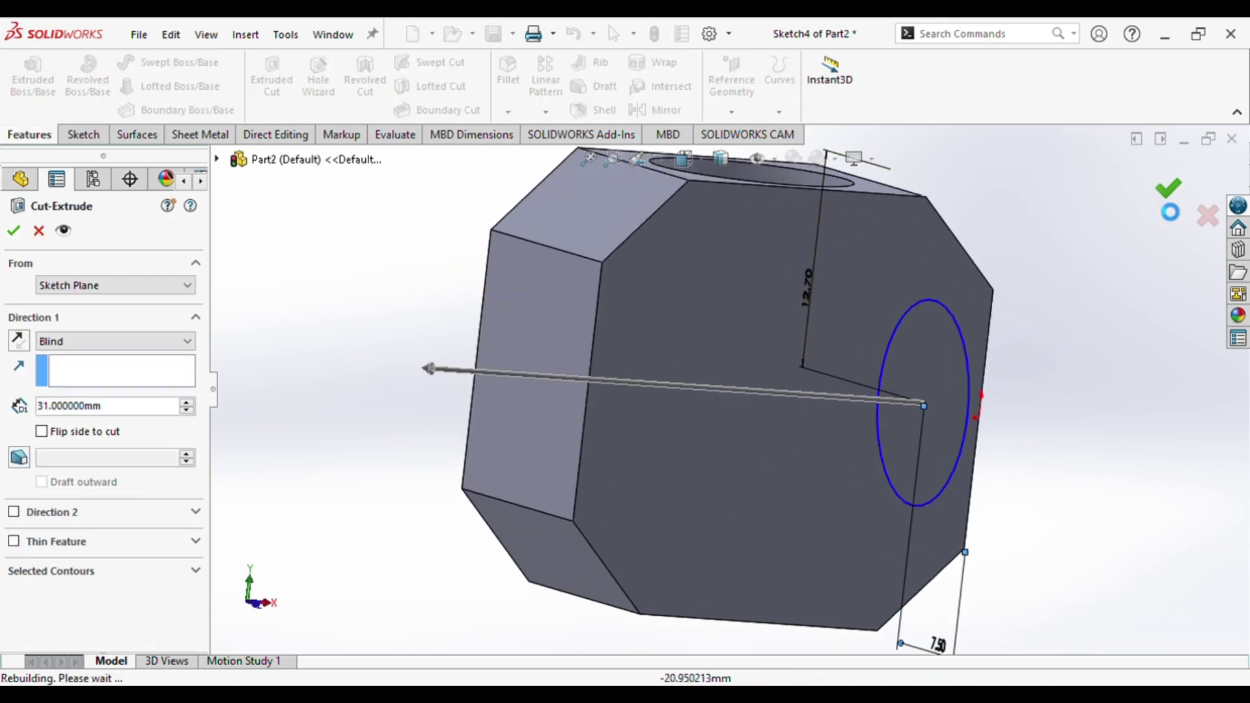
# - Start a sketch on the block's large octagonal face and view it straight on
pyautogui.click(772, 403)
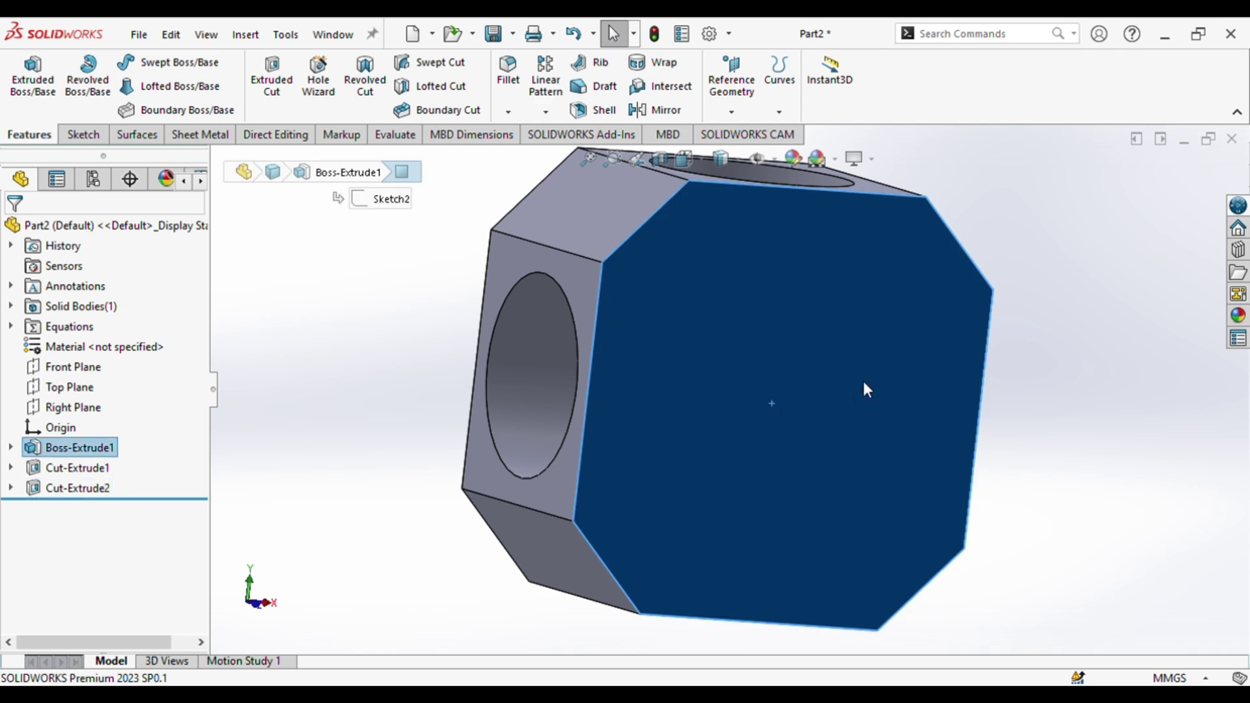
pyautogui.click(851, 357)
pyautogui.click(75, 509)
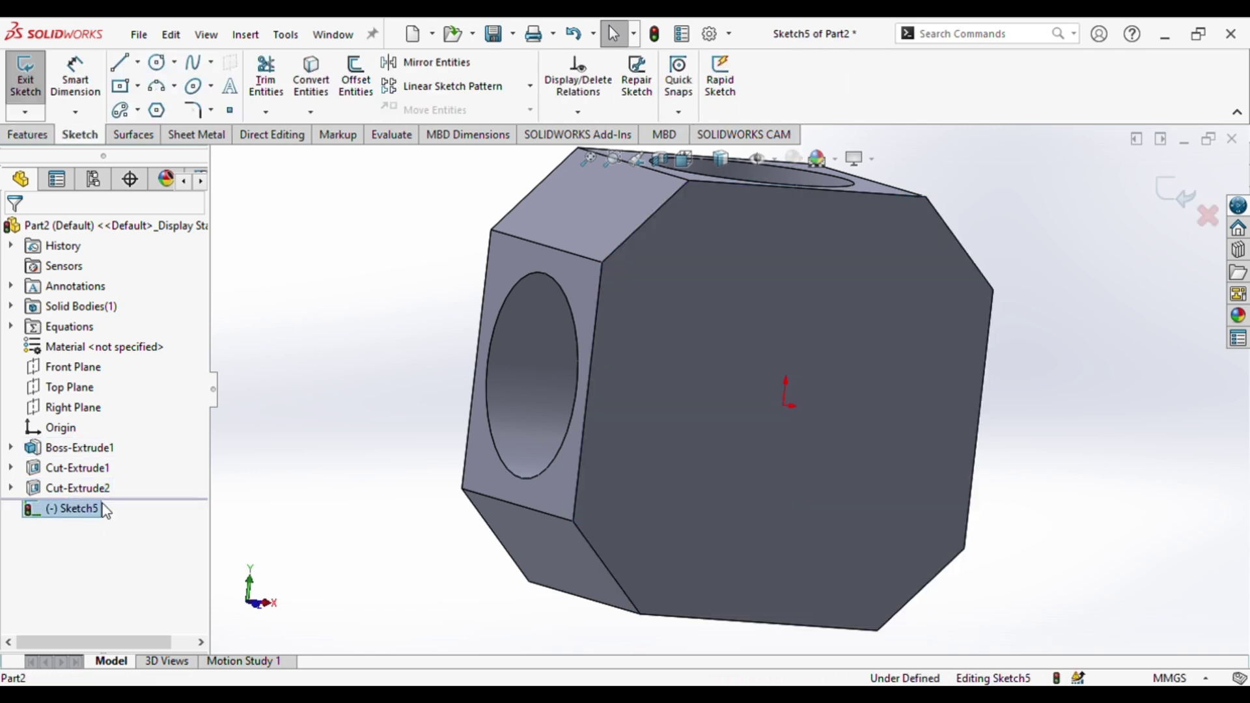
pyautogui.click(139, 496)
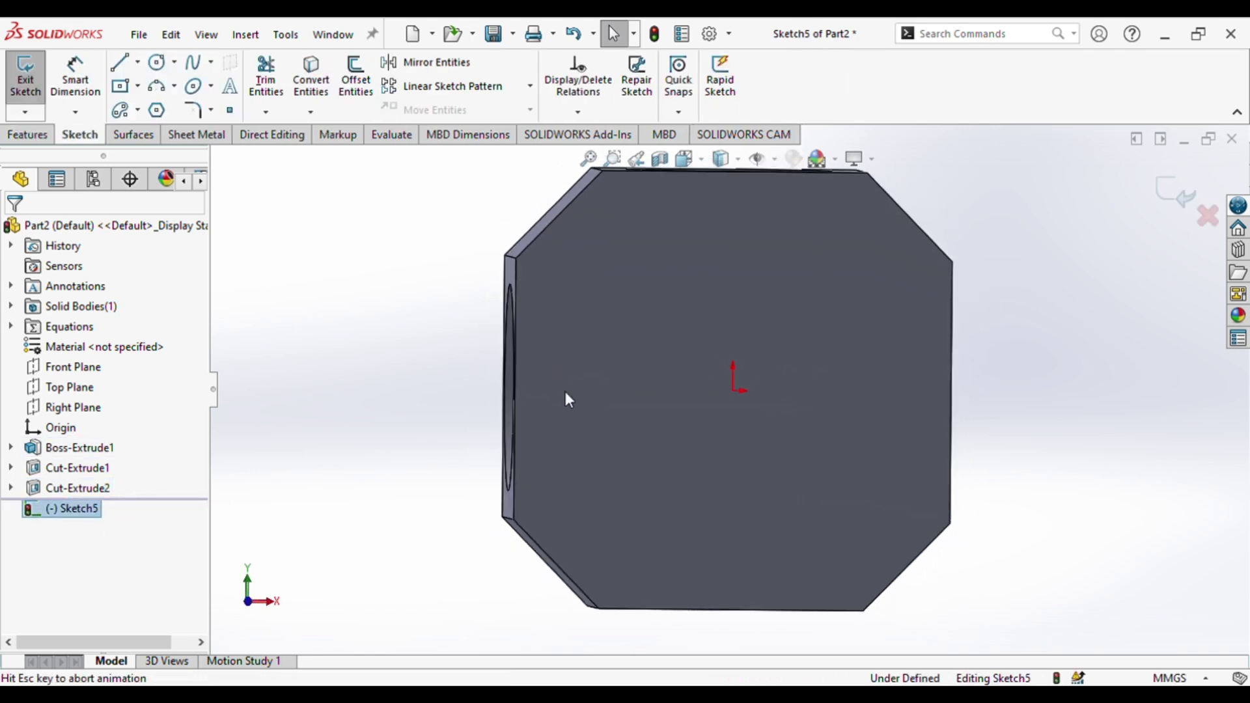
# - Draw a circle centered on the origin of the octagonal face and set its radius to 6 mm
pyautogui.click(160, 65)
pyautogui.click(729, 388)
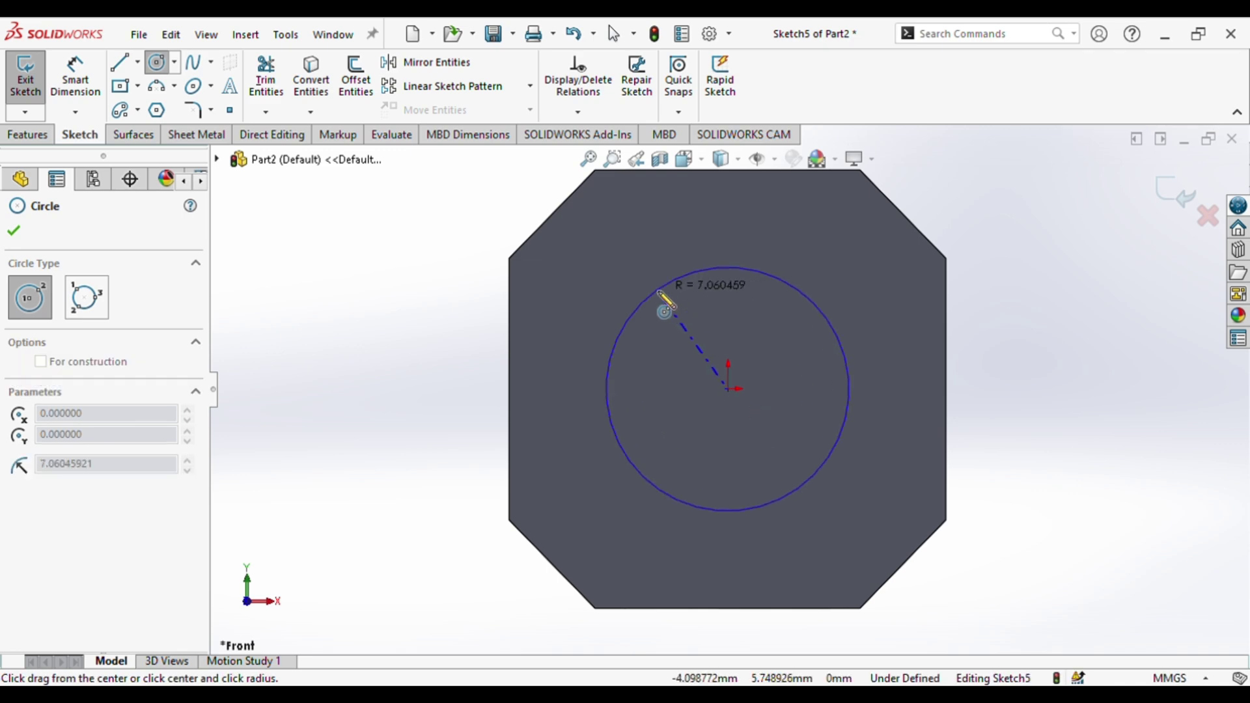
pyautogui.click(659, 293)
pyautogui.press('Escape')
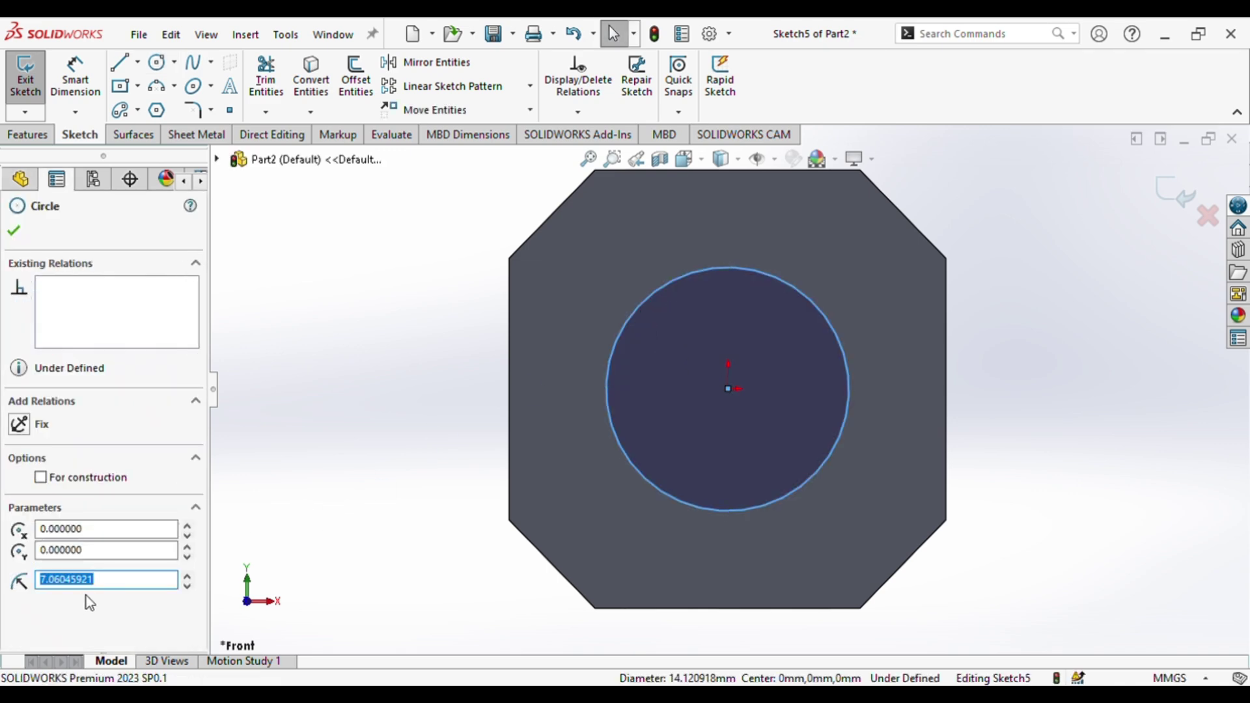
pyautogui.write('6.0')
pyautogui.press('Return')
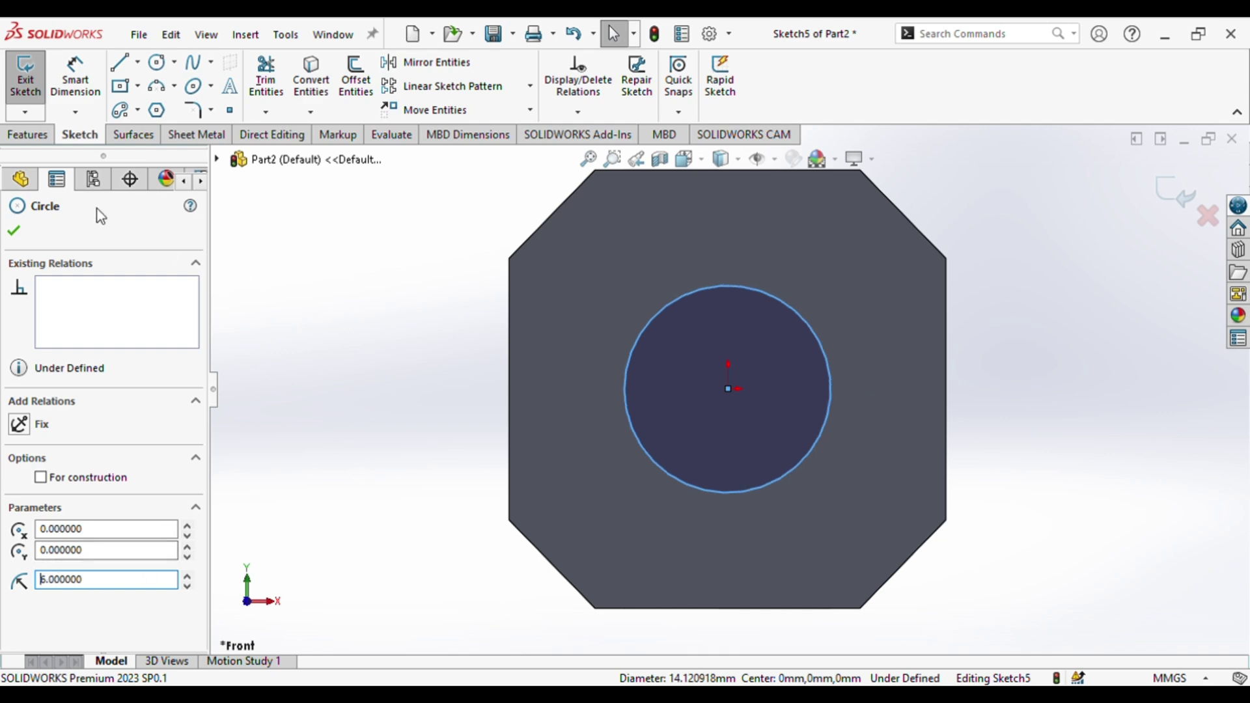
# - Cut the octagonal face's circle through the block with a blind Extruded Cut 31 mm deep
pyautogui.click(10, 138)
pyautogui.click(271, 79)
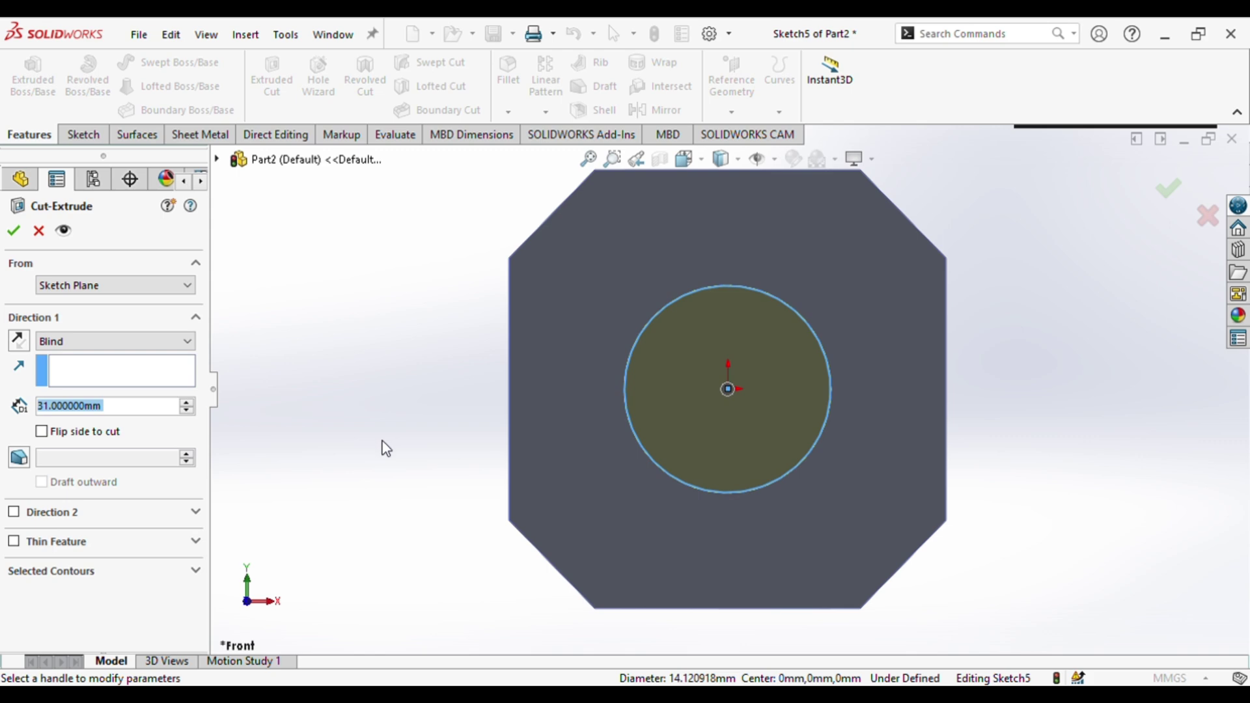
pyautogui.moveTo(374, 466); pyautogui.dragTo(488, 494, button='middle')
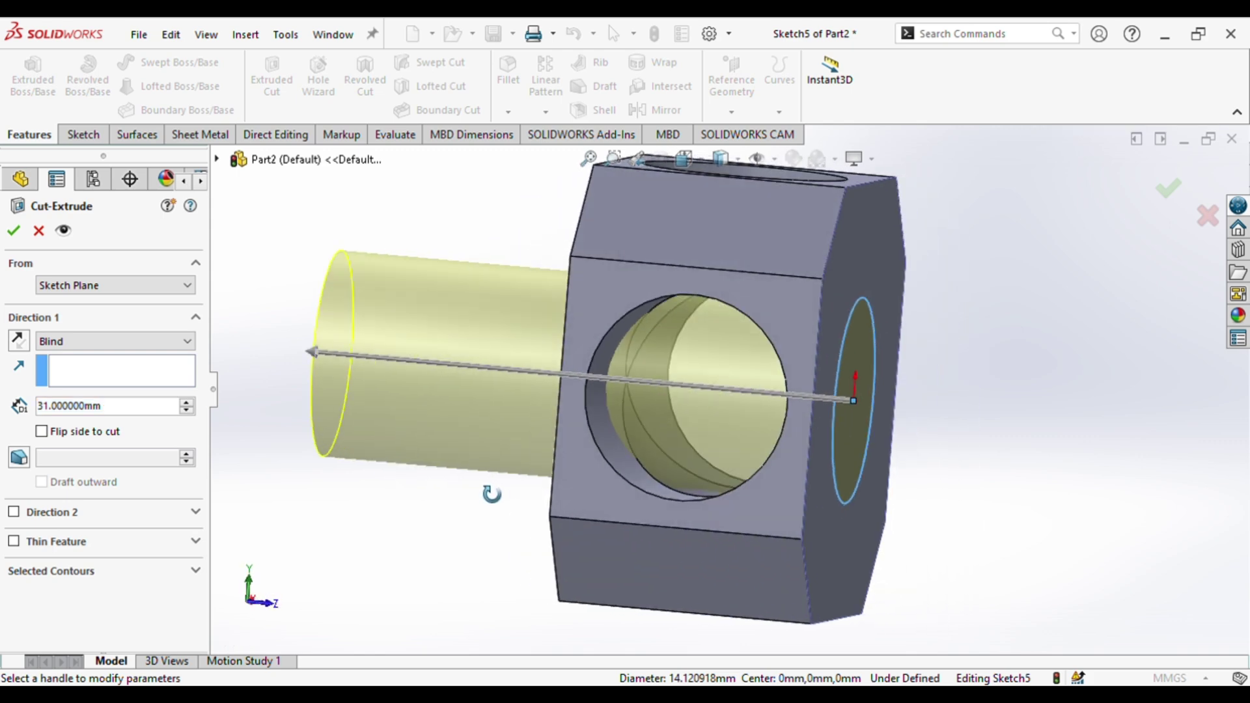
pyautogui.press('Return')
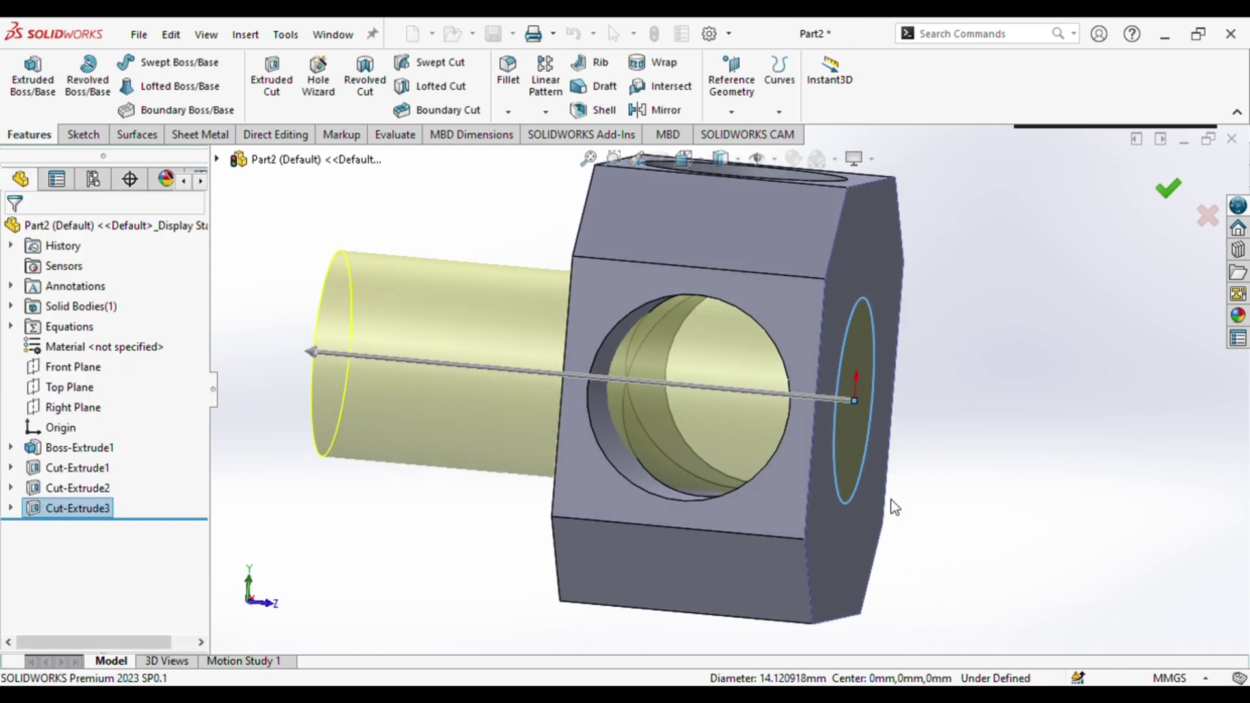
pyautogui.moveTo(723, 589); pyautogui.dragTo(868, 575, button='middle')
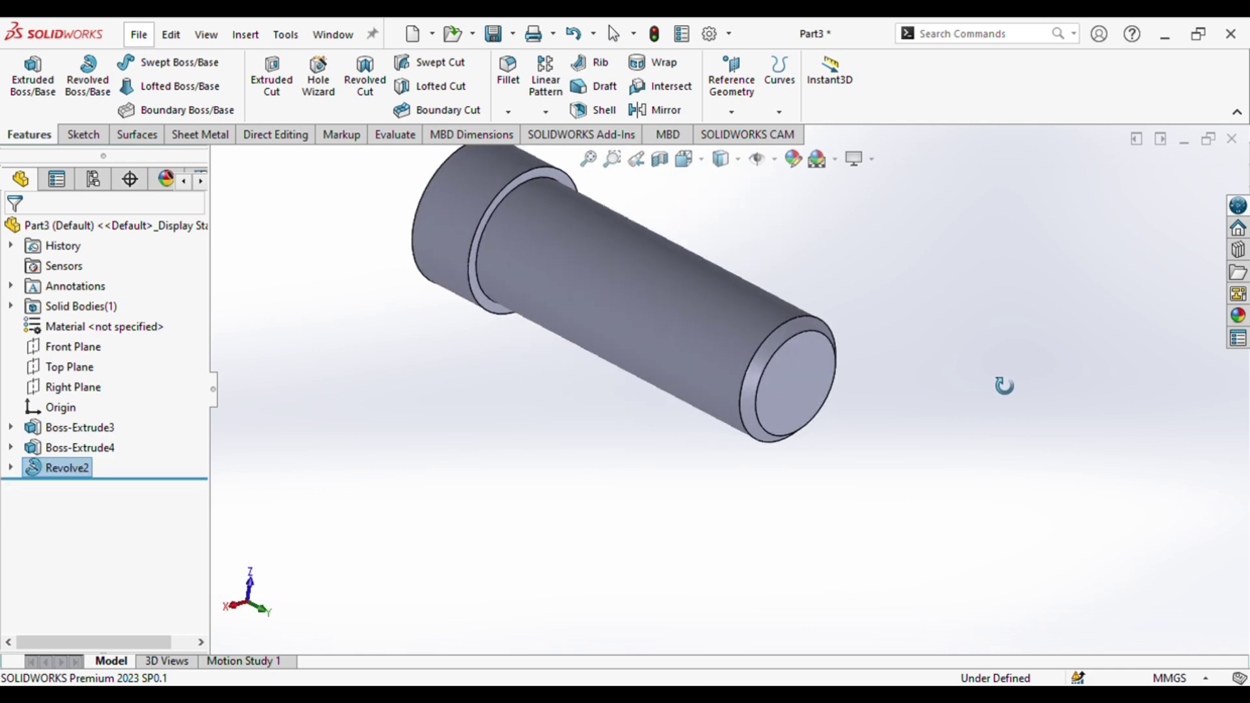
pyautogui.moveTo(1003, 385); pyautogui.dragTo(861, 388, button='middle')
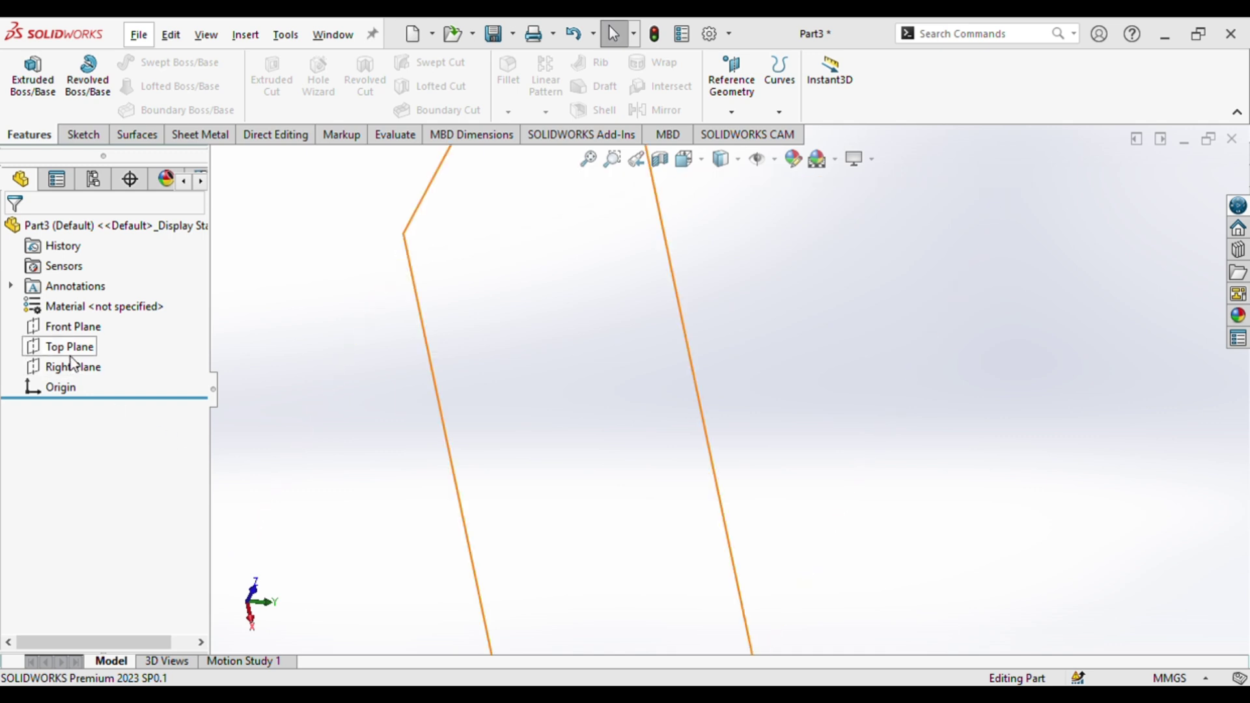
# - Start a sketch on the Top Plane, draw a circle centered on the origin and set its radius to 7 mm
pyautogui.click(73, 347)
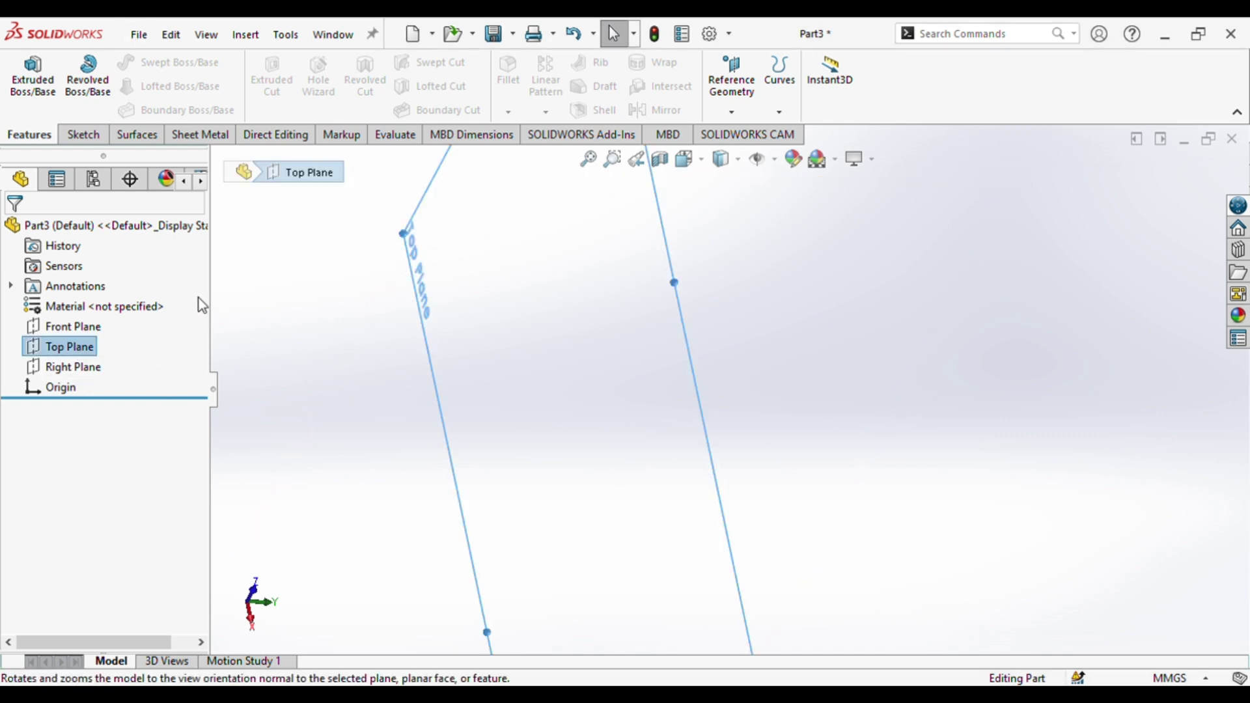
pyautogui.click(87, 326)
pyautogui.click(157, 62)
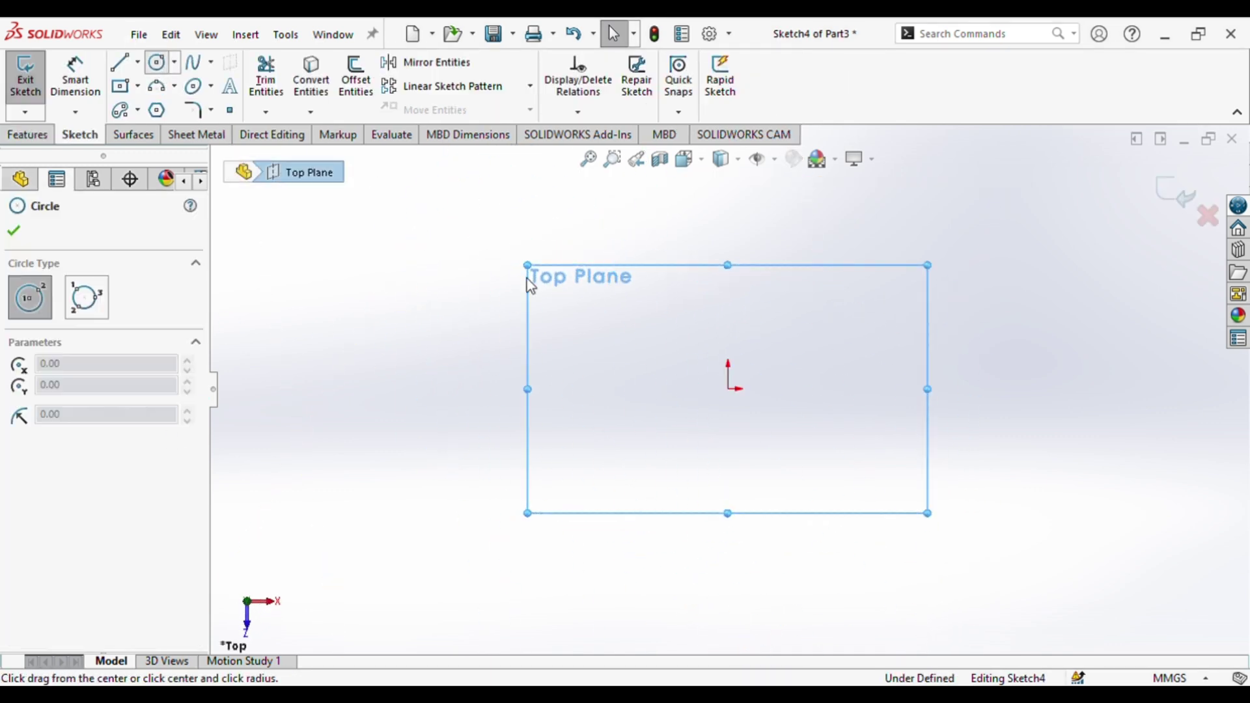
pyautogui.moveTo(728, 389); pyautogui.dragTo(609, 338)
pyautogui.press('Escape')
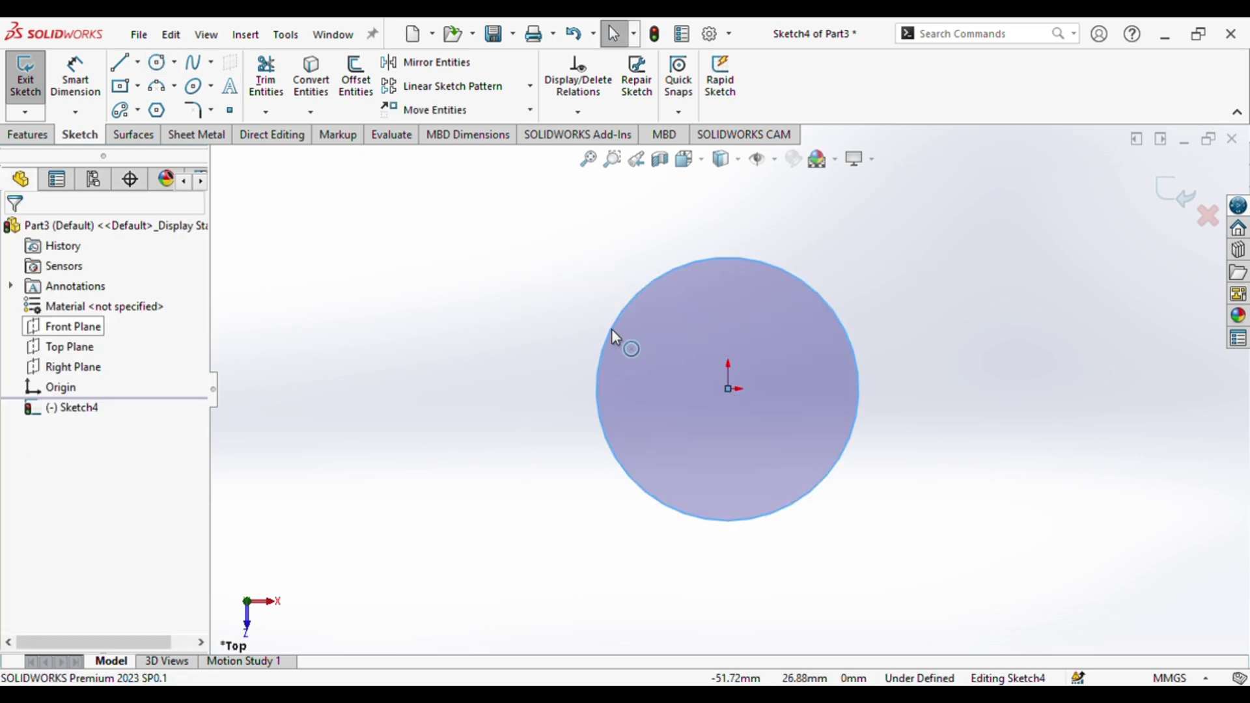
pyautogui.click(612, 331)
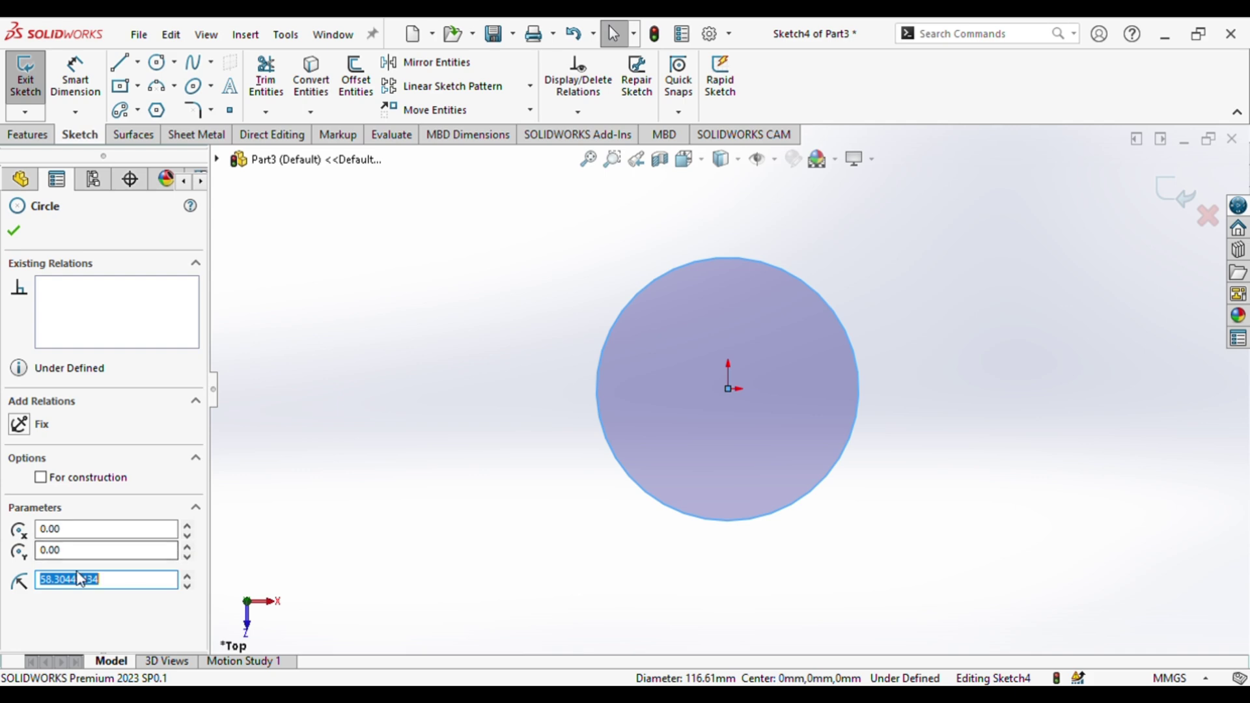
pyautogui.press('Return')
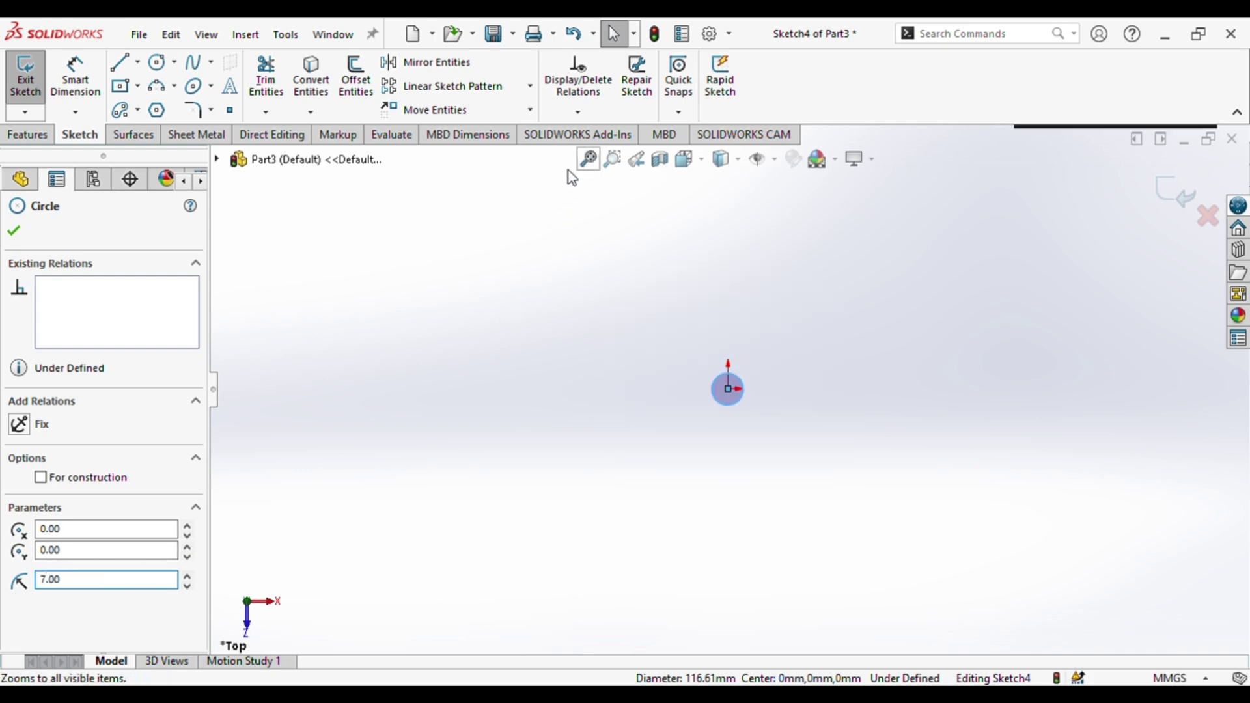
# - Extrude the 7 mm radius circle as a blind boss 7 mm high
pyautogui.click(588, 159)
pyautogui.click(28, 134)
pyautogui.click(36, 98)
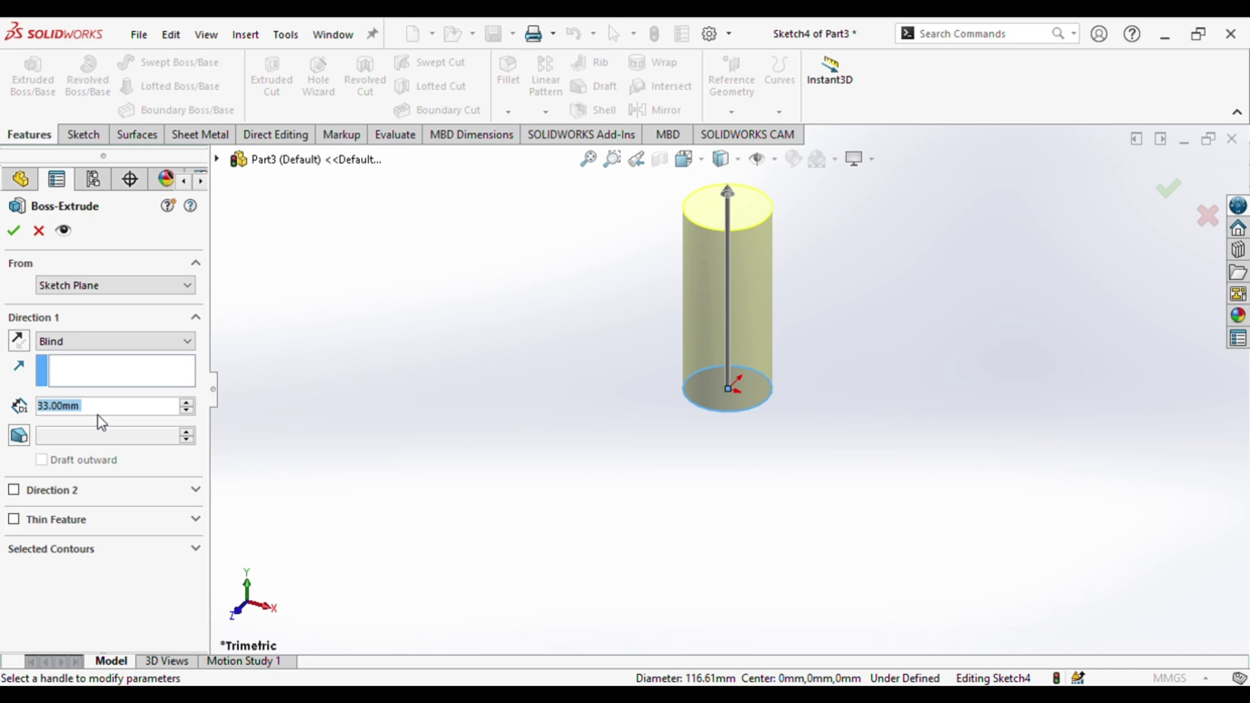
pyautogui.write('7')
pyautogui.press('Return')
pyautogui.click(1154, 193)
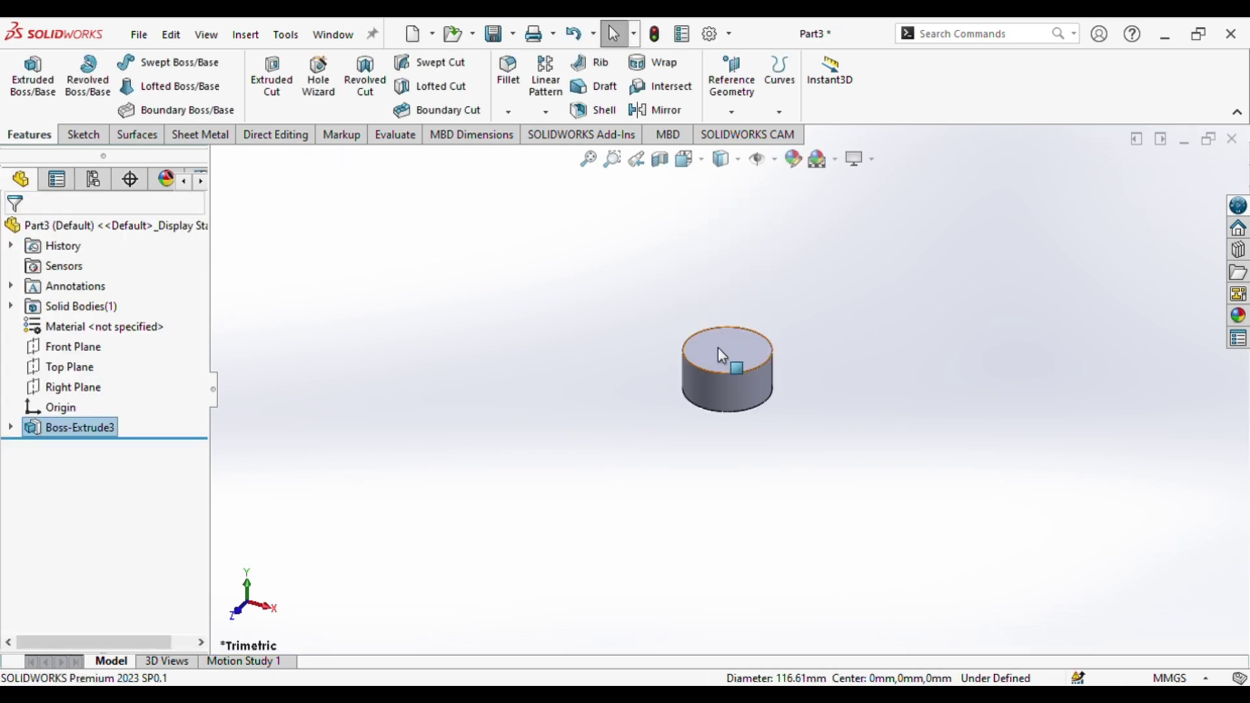
# - Start a sketch on the disc's upper flat face and draw a circle about 10.3 mm in diameter centered on the origin
pyautogui.click(732, 351)
pyautogui.click(772, 318)
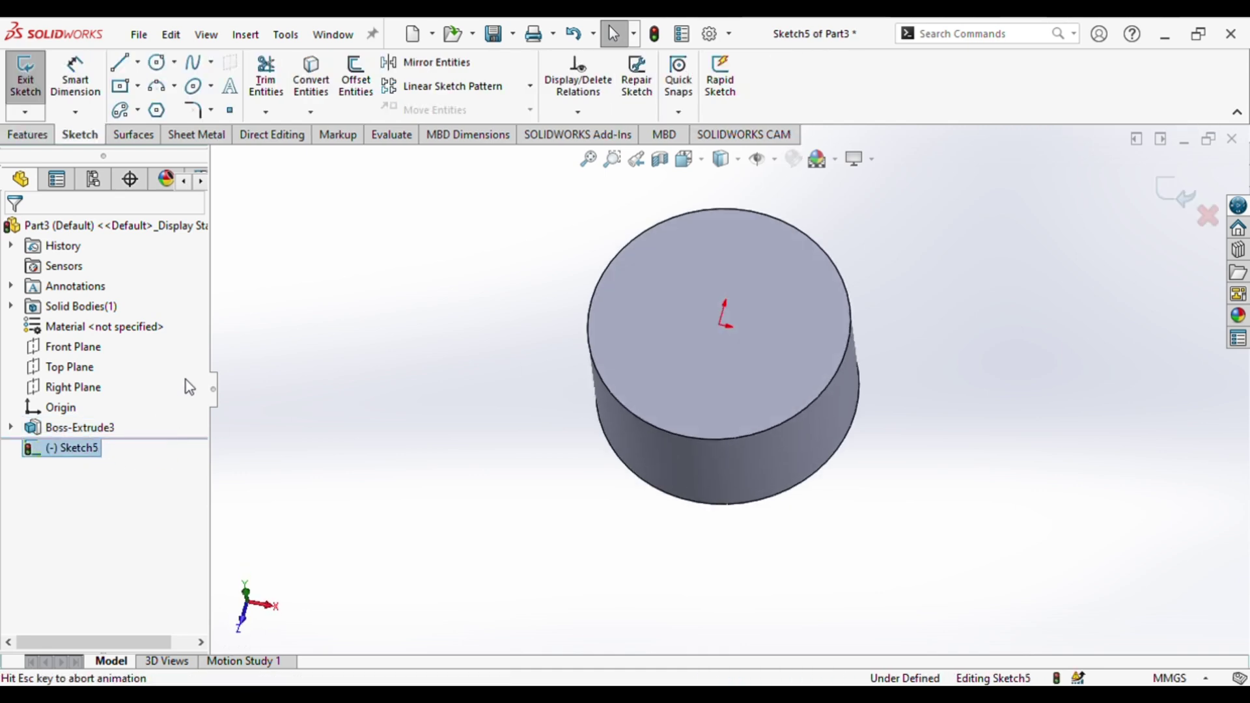
pyautogui.click(157, 62)
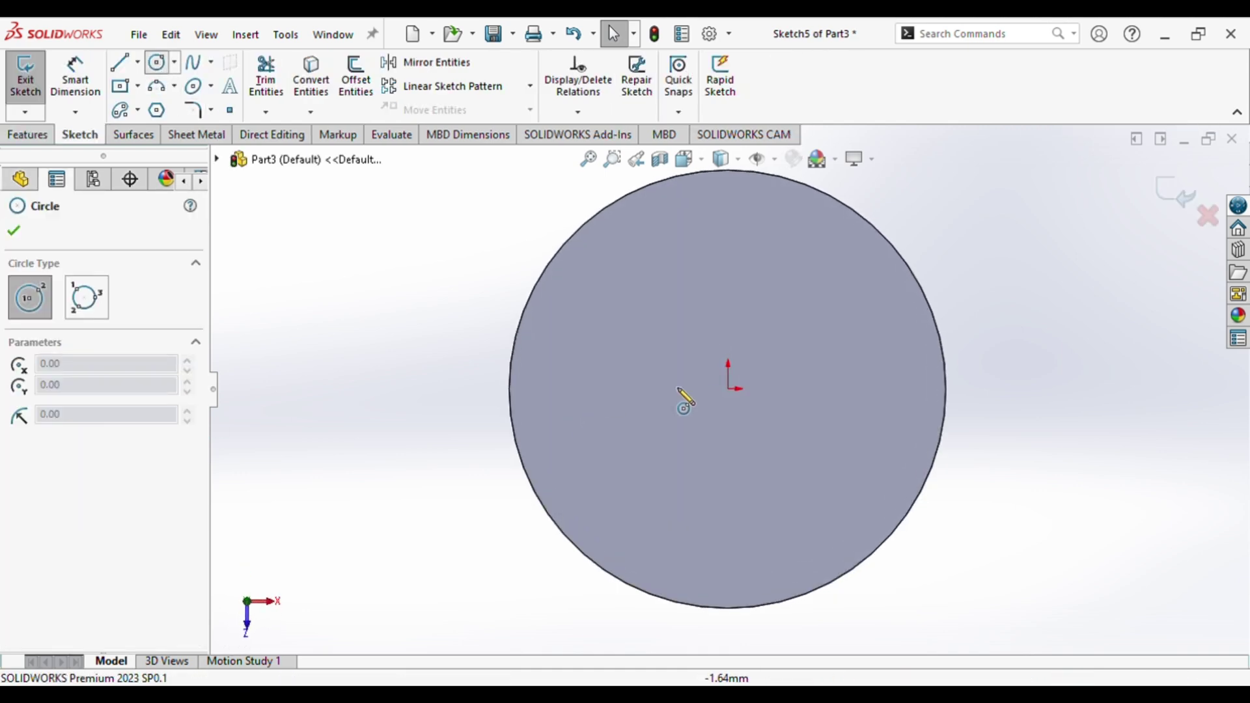
pyautogui.click(728, 389)
pyautogui.click(567, 389)
pyautogui.press('Escape')
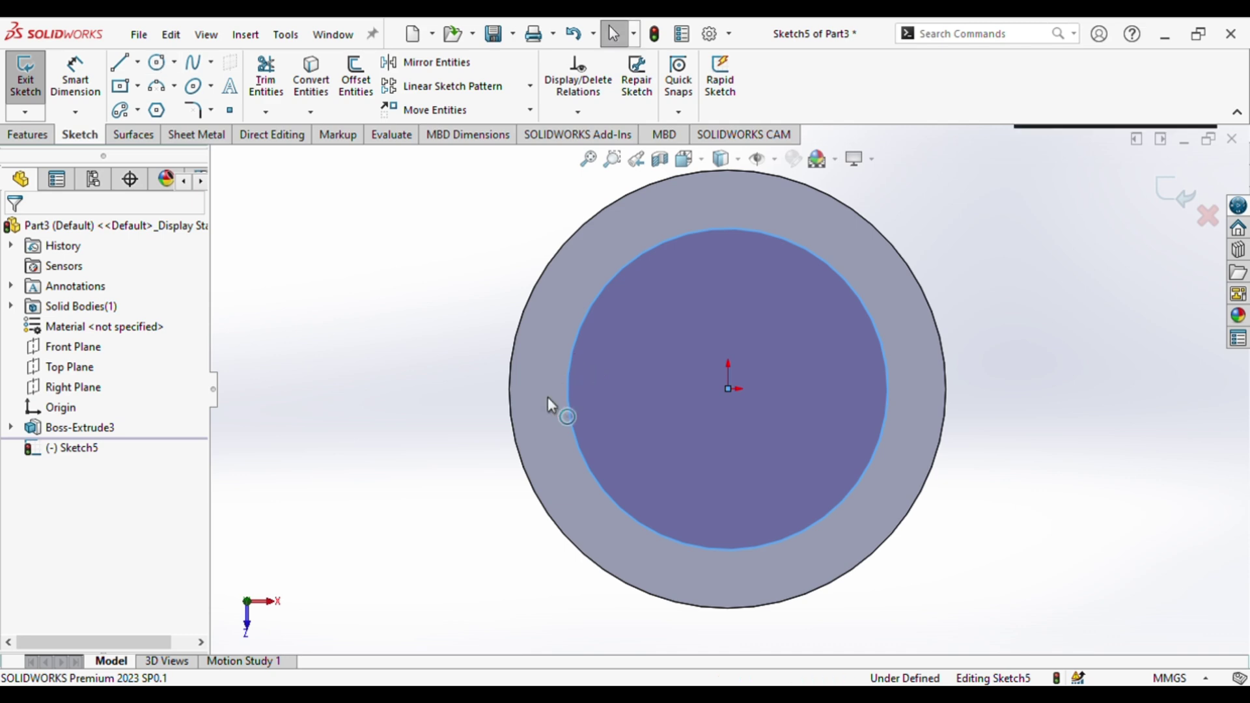
pyautogui.click(569, 404)
# - Try a radius of 4+1 mm and a radius of 15 mm for the circle on the disc's face
pyautogui.write('4')
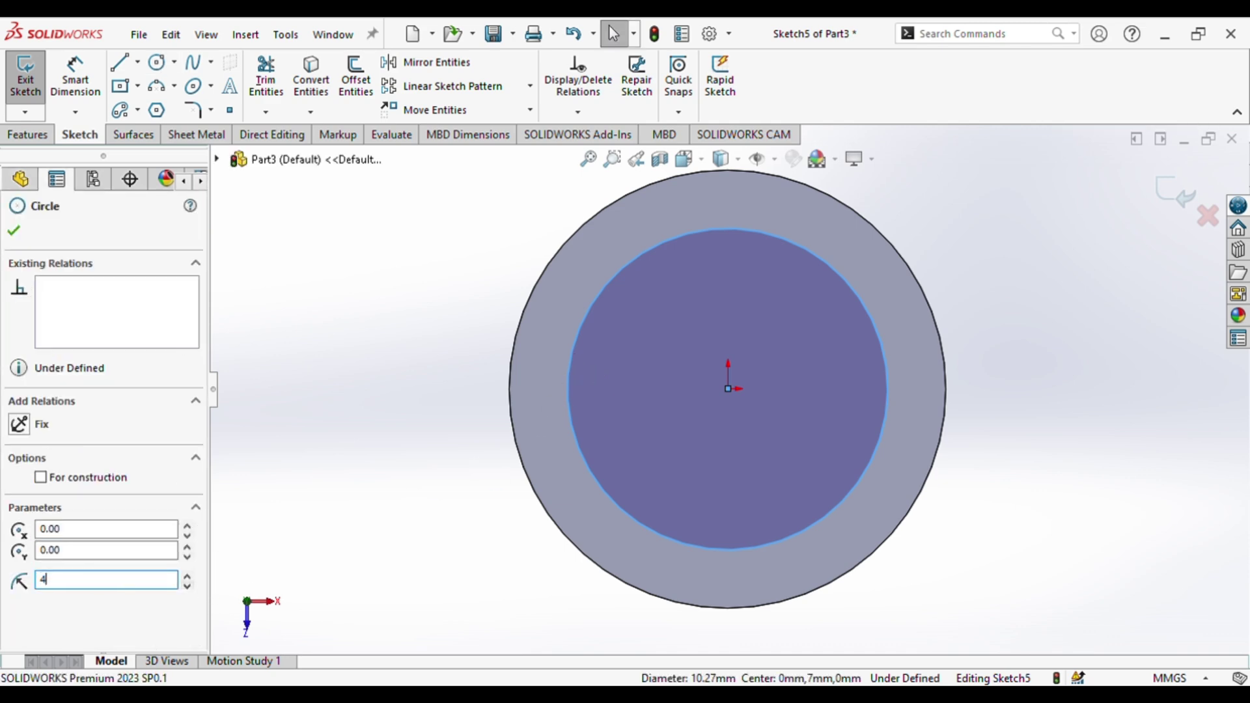
pyautogui.write('+1')
pyautogui.press('Return')
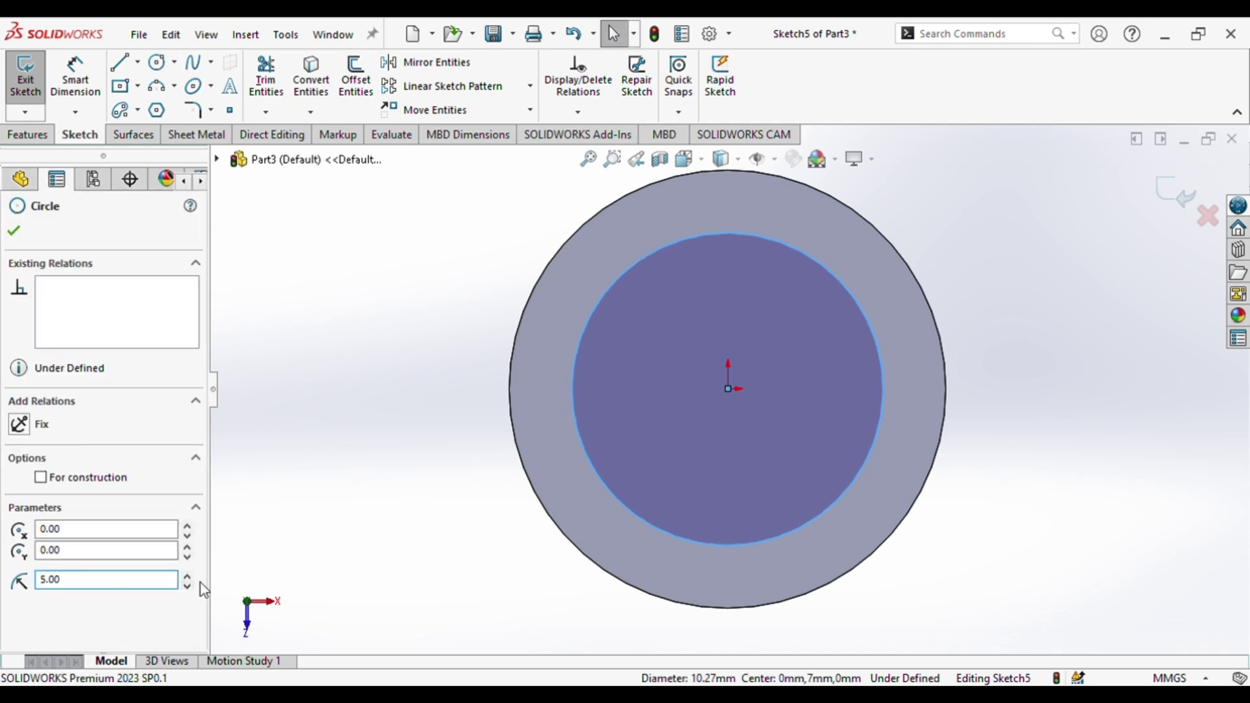
pyautogui.click(188, 575)
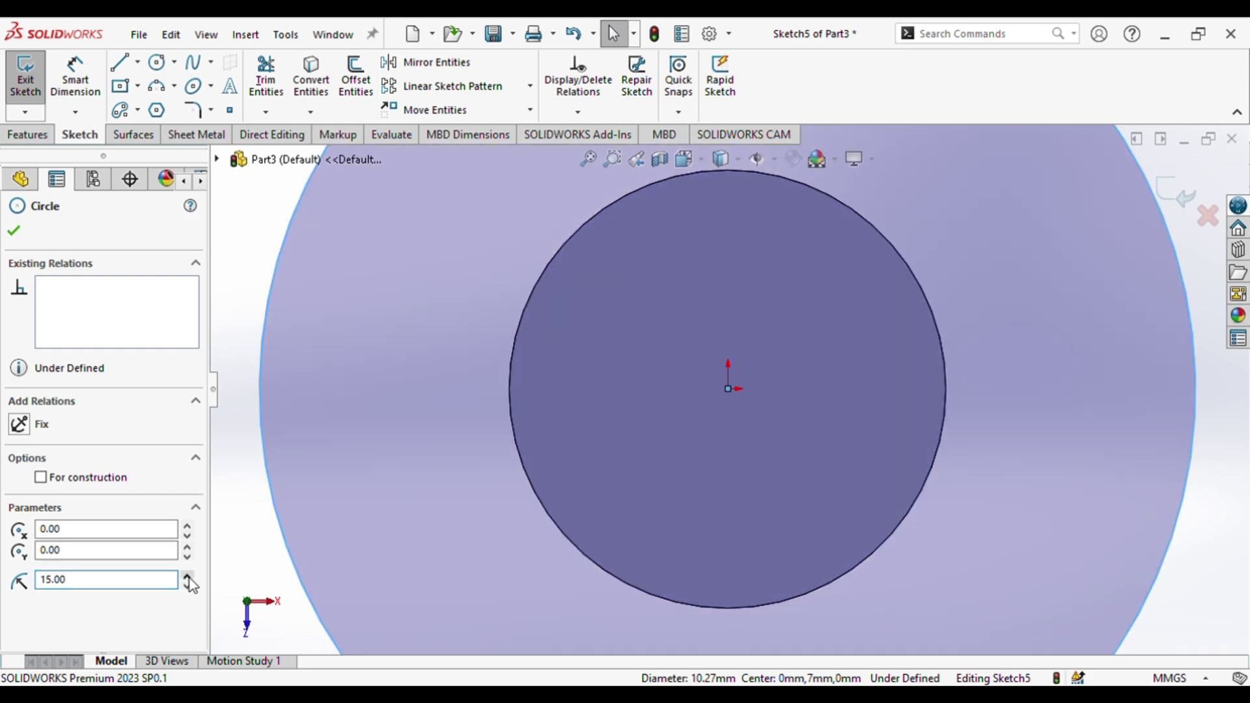
# - Set the radius of the circle on the disc's face to 6 mm
pyautogui.doubleClick(151, 585)
pyautogui.press('Return')
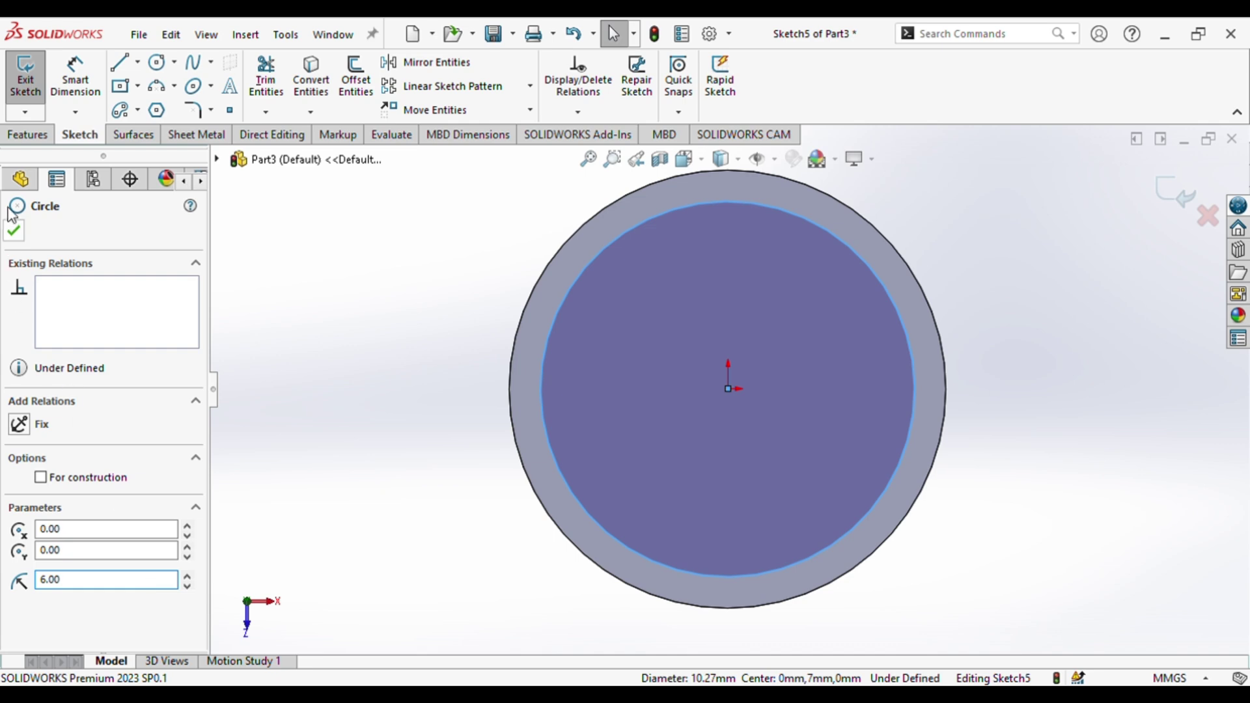
# - Extrude the 6 mm radius circle on the disc's face as a blind boss 33 mm long, merged with the disc
pyautogui.click(28, 134)
pyautogui.click(32, 77)
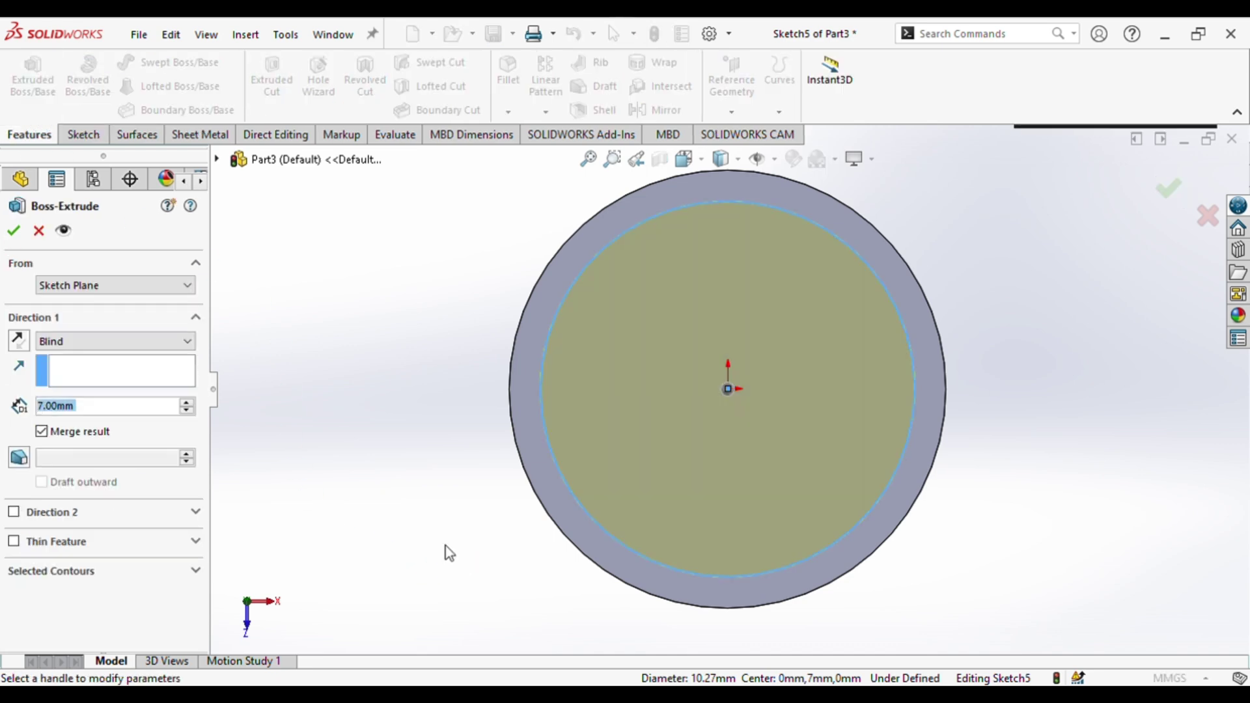
pyautogui.moveTo(449, 553); pyautogui.dragTo(565, 537, button='middle')
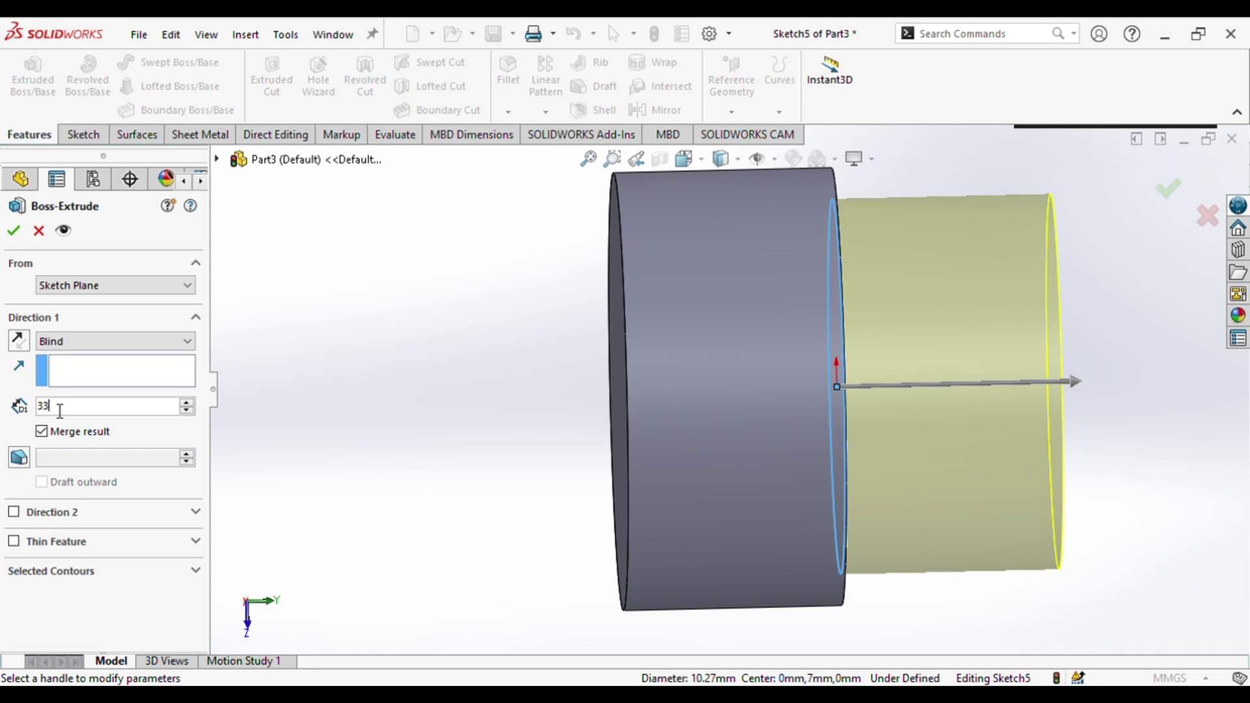
pyautogui.press('Return')
pyautogui.scroll(4, 1105, 326)
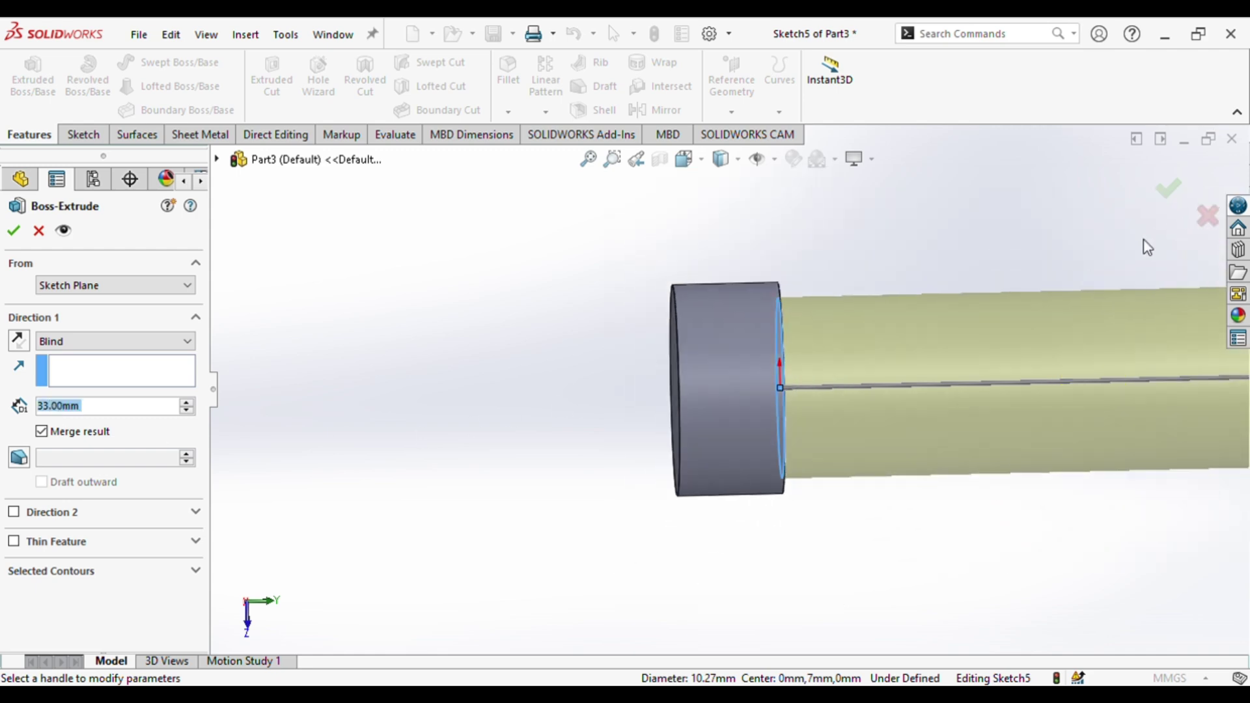
pyautogui.click(1168, 196)
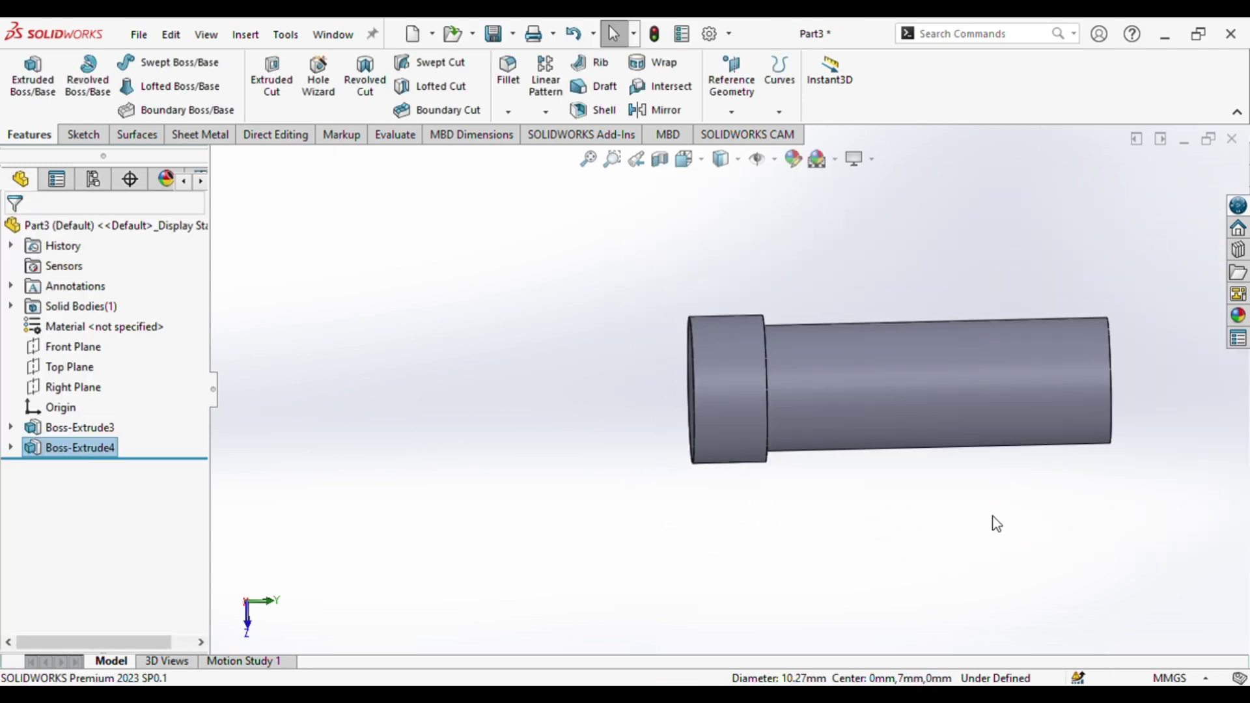
# - Start a sketch on the Front Plane and draw a 1 mm vertical line upward from the middle of the pin's top edge
pyautogui.moveTo(1059, 505); pyautogui.dragTo(937, 238, button='middle')
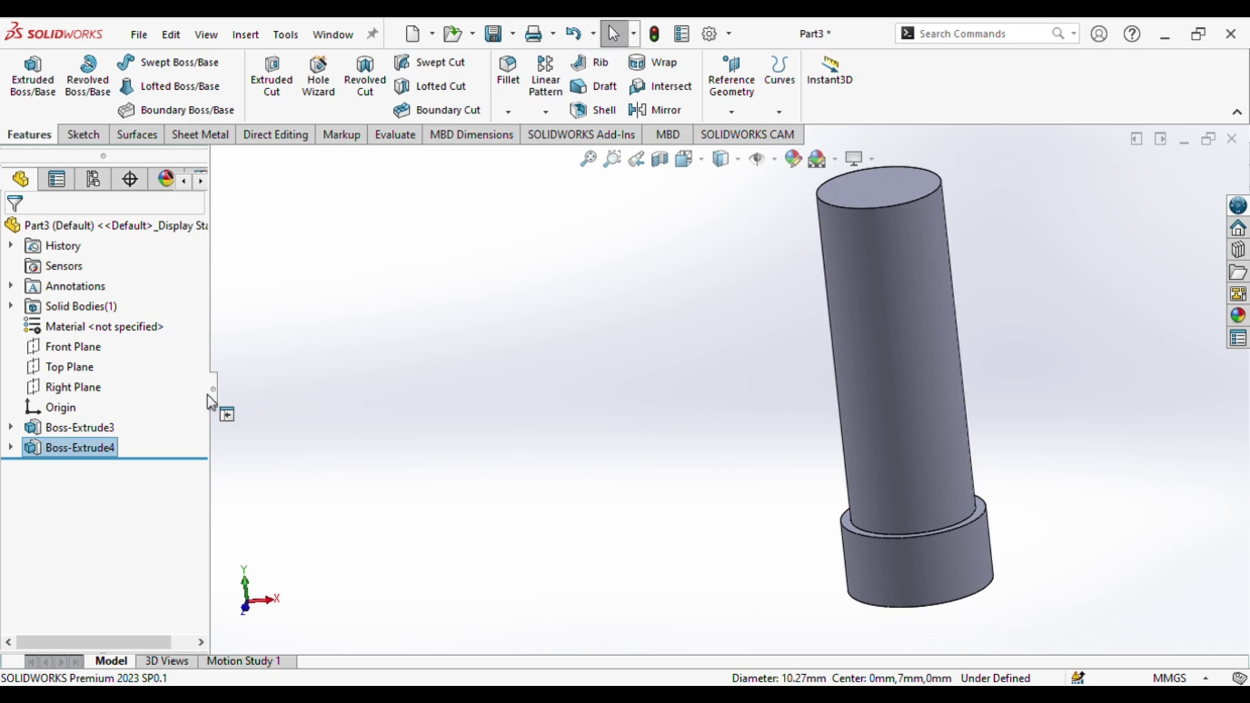
pyautogui.click(90, 348)
pyautogui.click(97, 326)
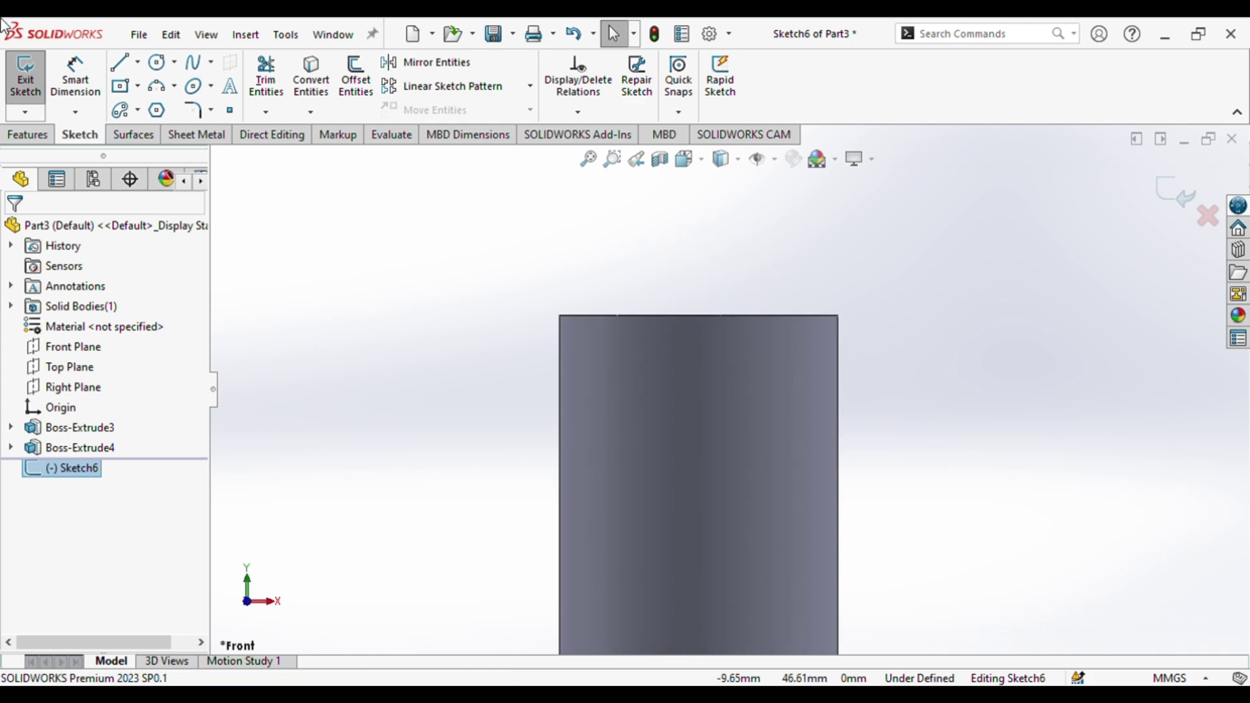
pyautogui.press('l')
pyautogui.scroll(-3, 691, 329)
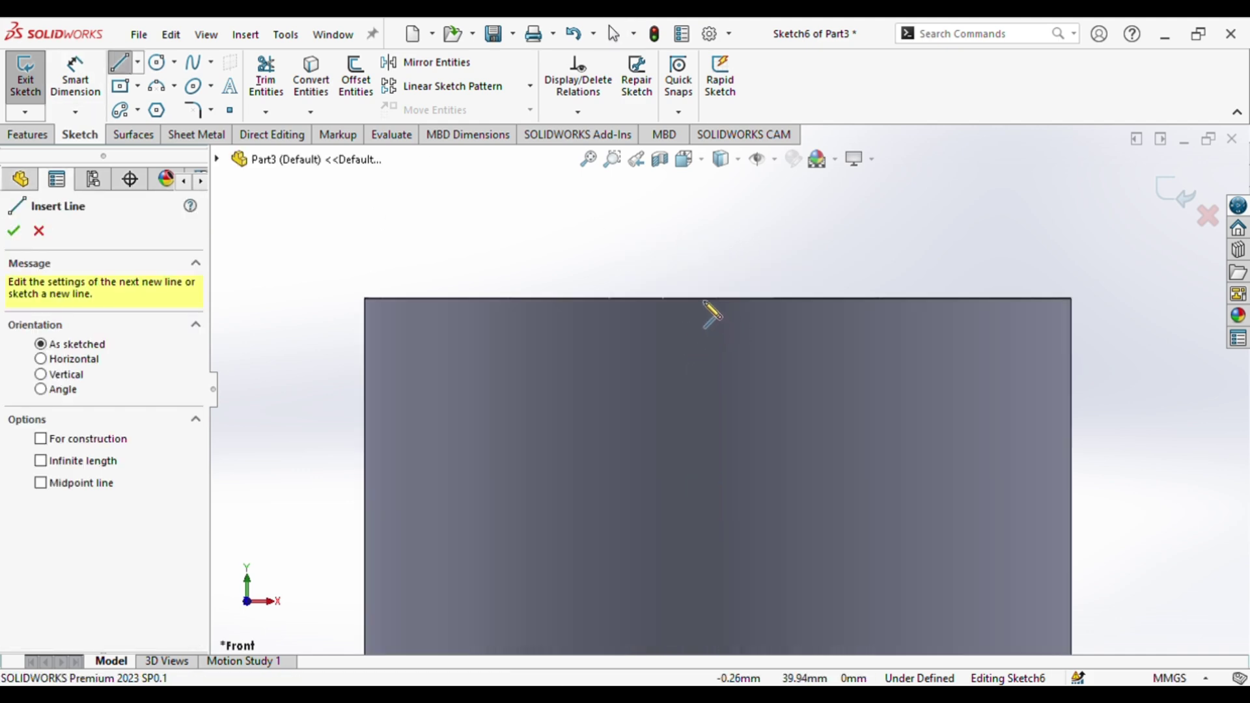
pyautogui.click(719, 298)
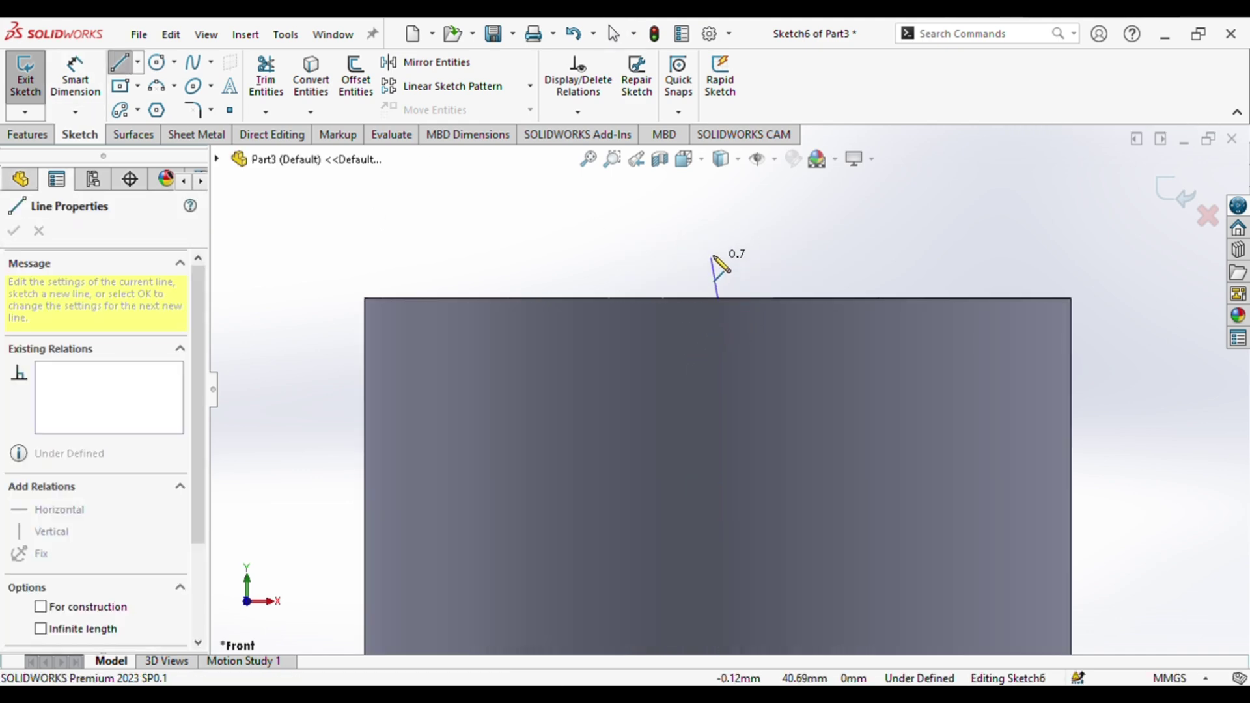
pyautogui.click(719, 246)
pyautogui.press('Escape')
pyautogui.click(718, 280)
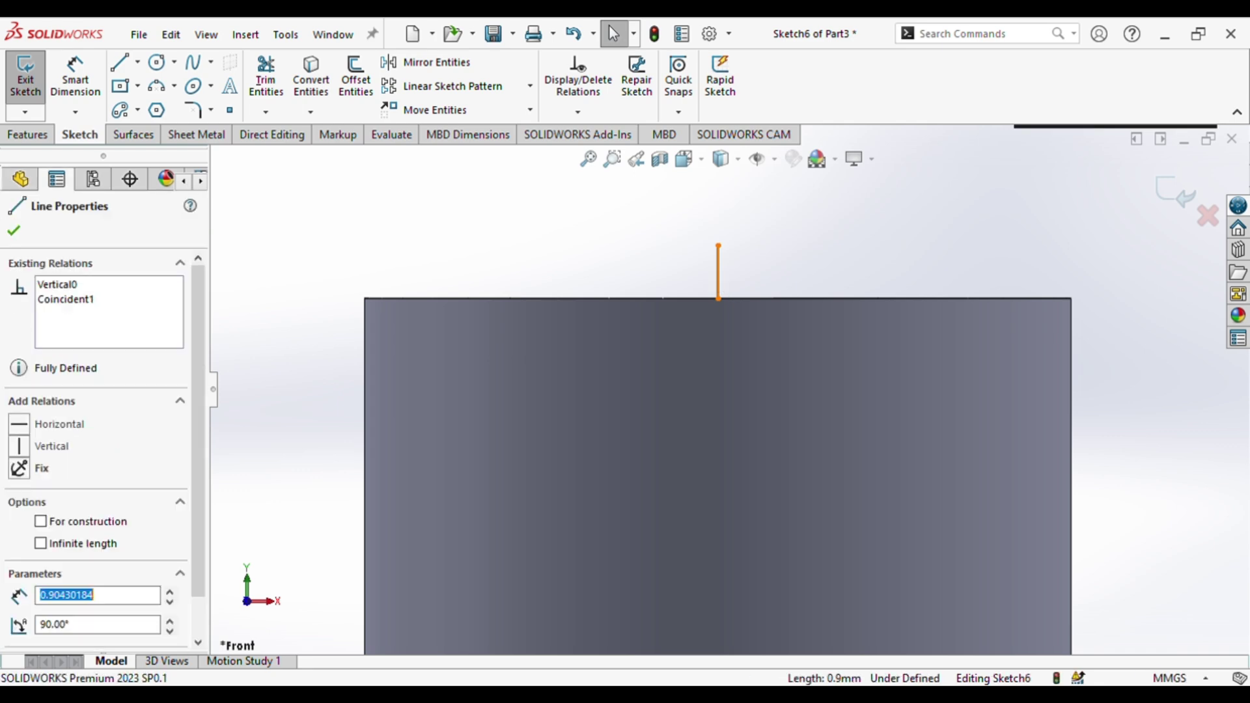
# - Draw a vertical helper line from the right end of the pin's top edge up to the height of the center line
pyautogui.click(129, 67)
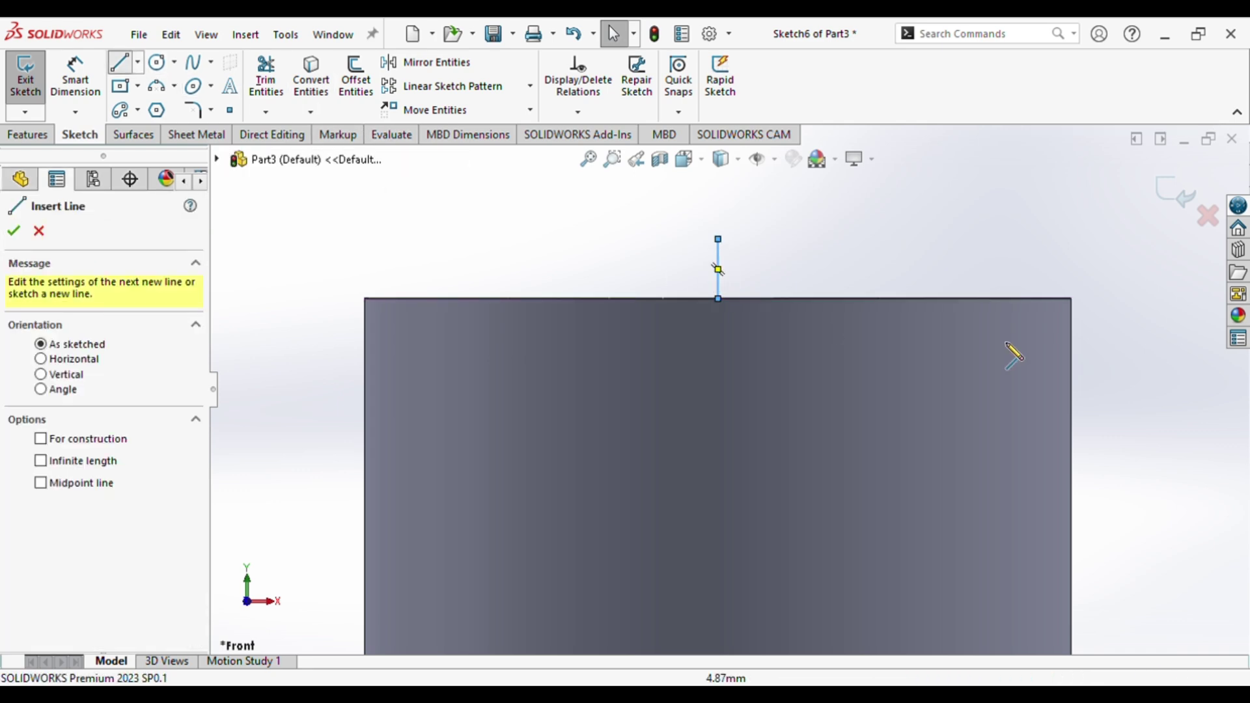
pyautogui.click(1073, 300)
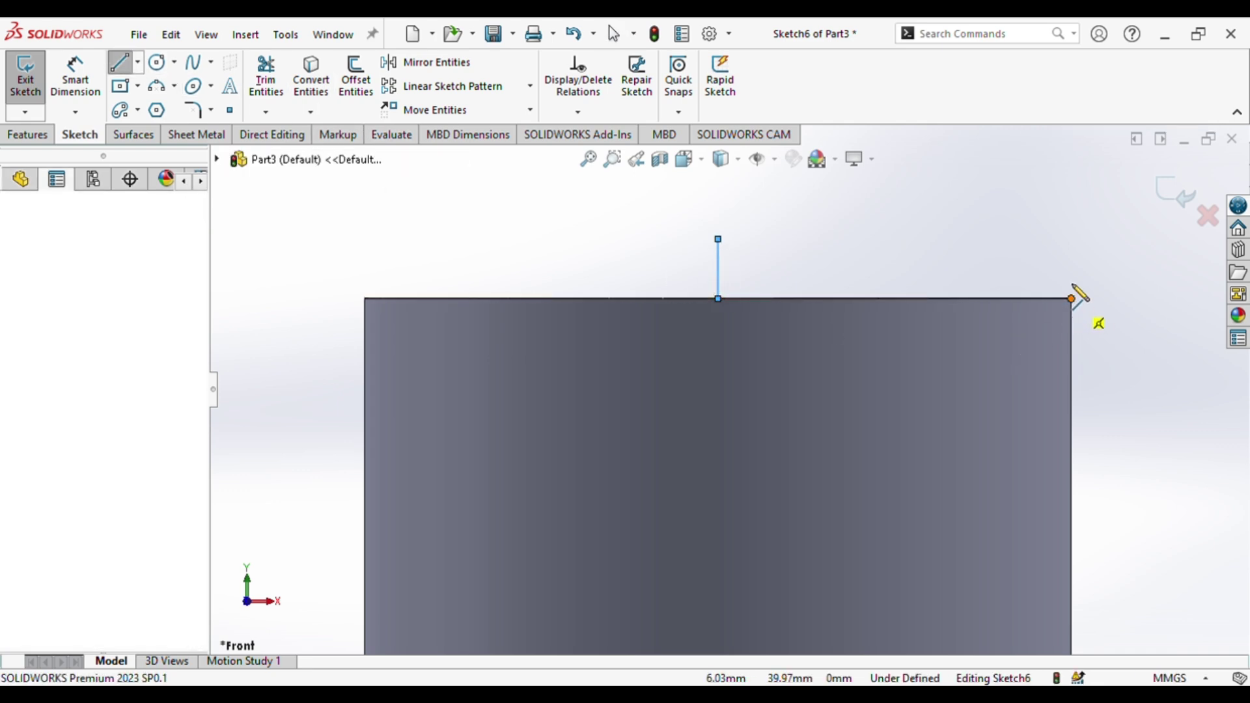
pyautogui.click(1072, 240)
pyautogui.press('Escape')
pyautogui.press('Escape')
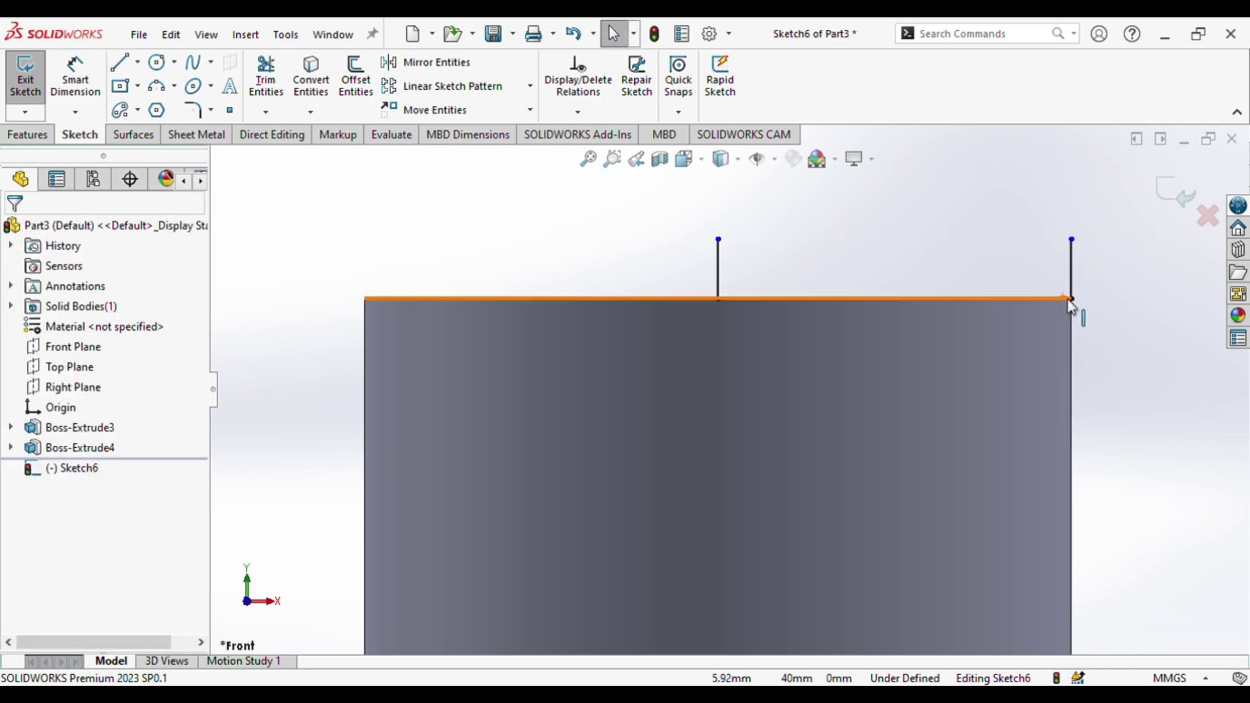
# - Draw a line about 1.73 mm long at 45° up and inward from the right end of the pin's top edge
pyautogui.press('l')
pyautogui.click(1072, 299)
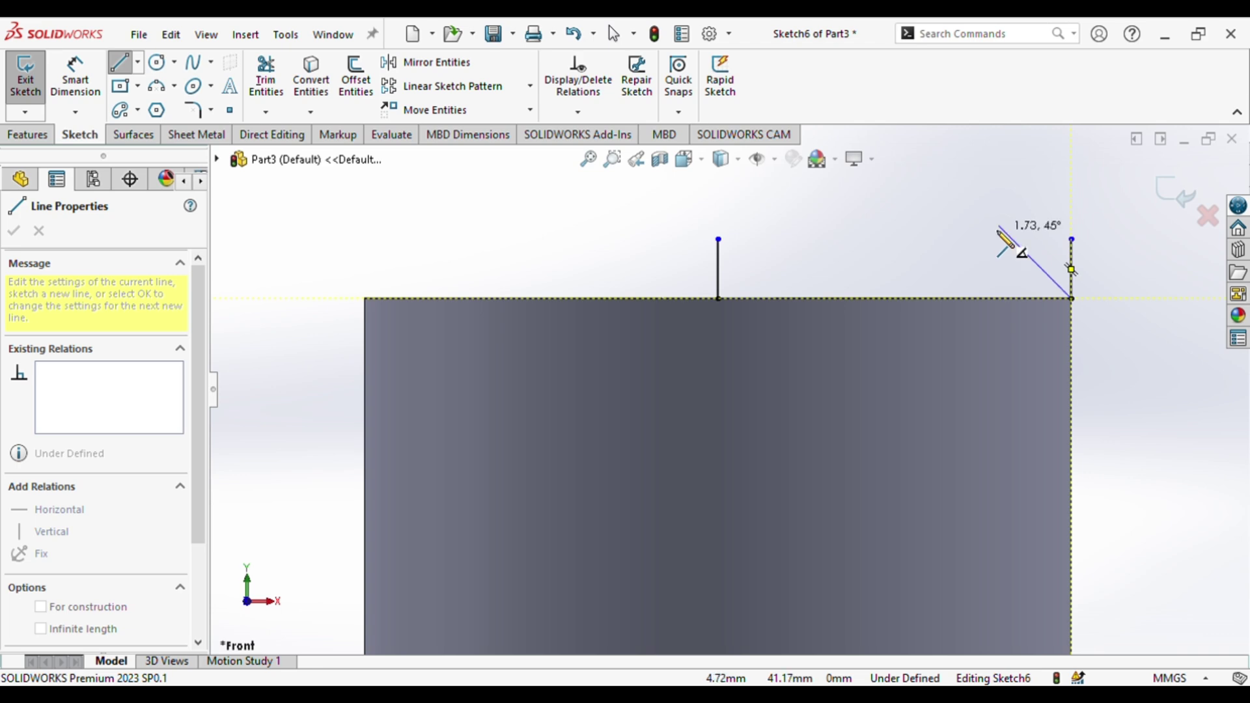
pyautogui.click(1000, 226)
pyautogui.press('Escape')
pyautogui.press('Escape')
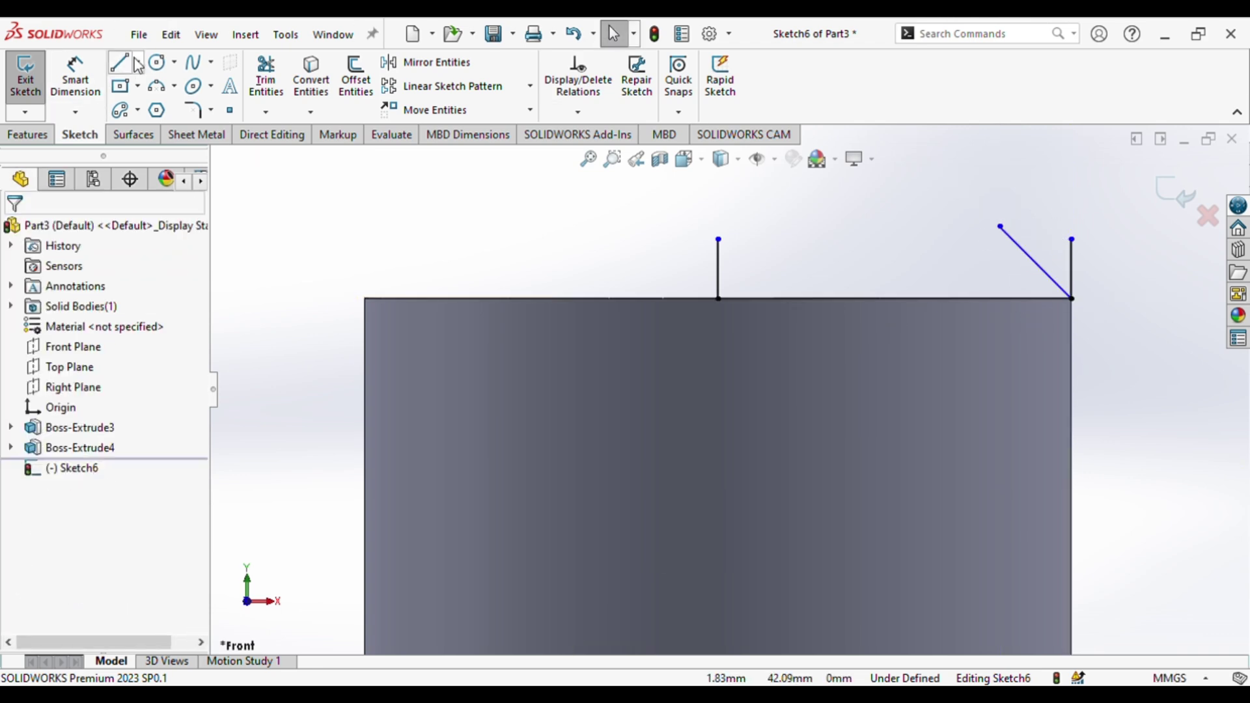
# - Draw a horizontal line about 3.2 mm long inward from the helper line's upper end, crossing the 45° line
pyautogui.click(126, 67)
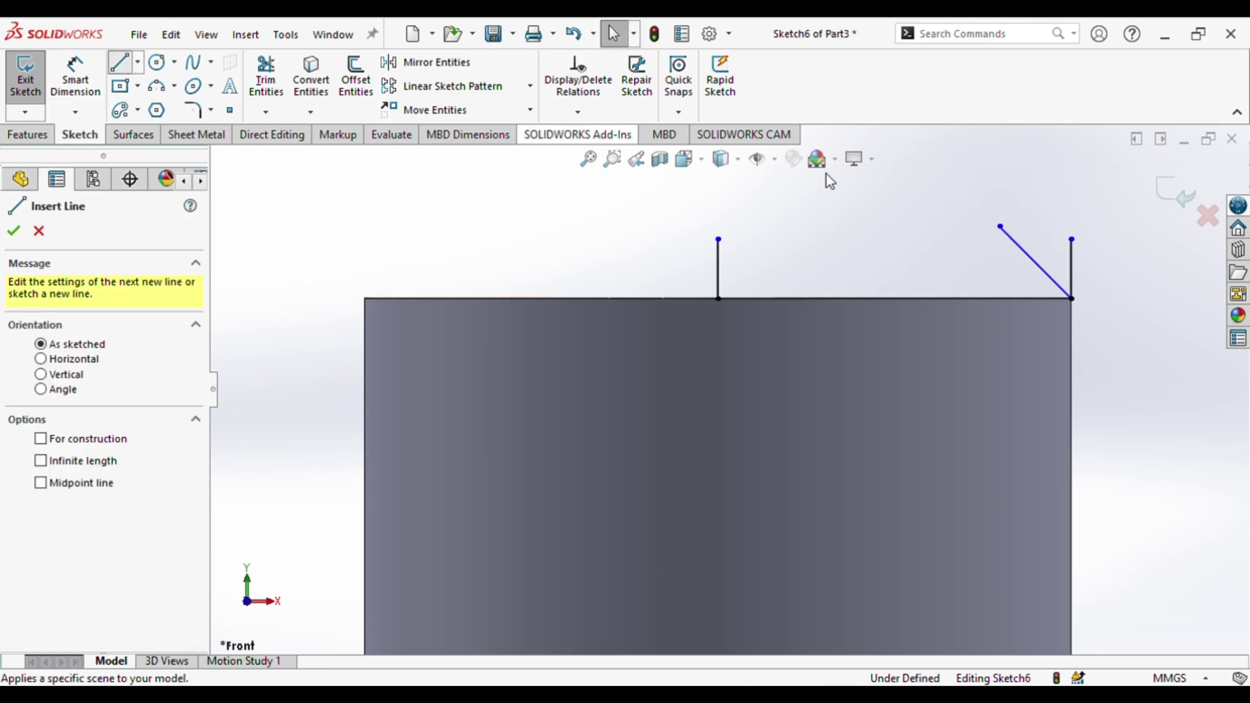
pyautogui.click(1071, 239)
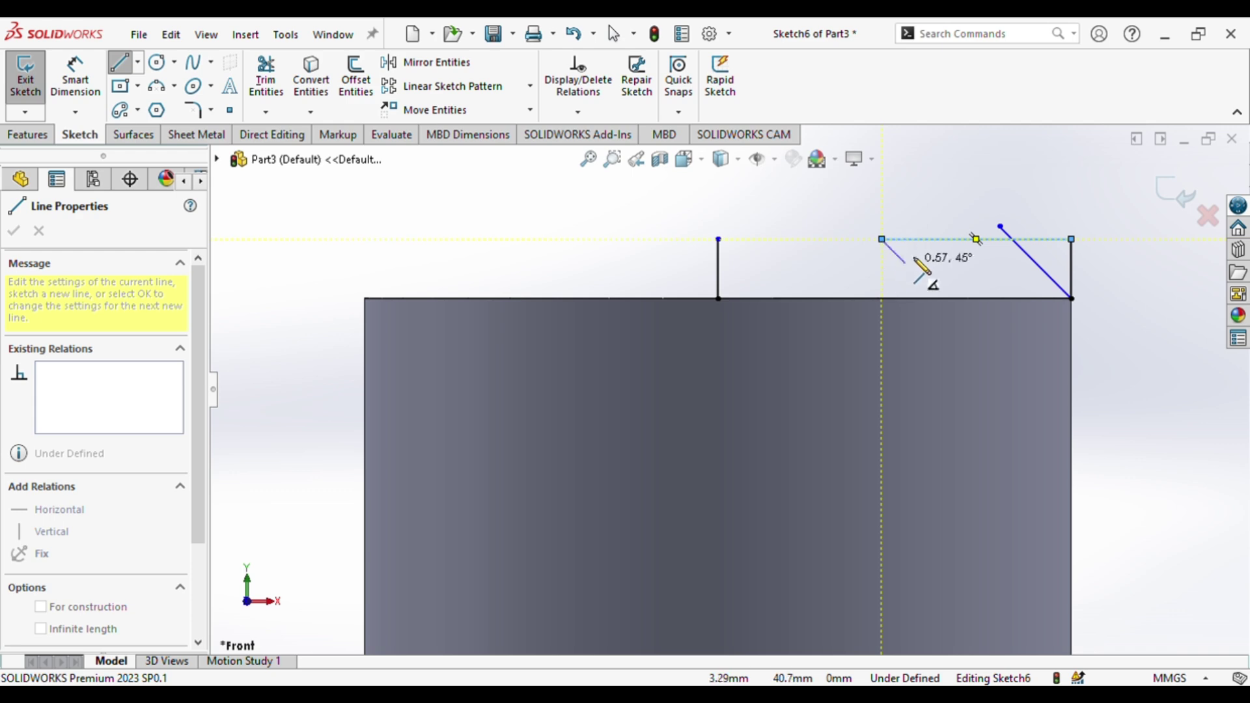
pyautogui.press('Escape')
pyautogui.press('Escape')
# - Trim the 45° line where it crosses the horizontal line and trim away the horizontal and right vertical helper lines
pyautogui.click(265, 78)
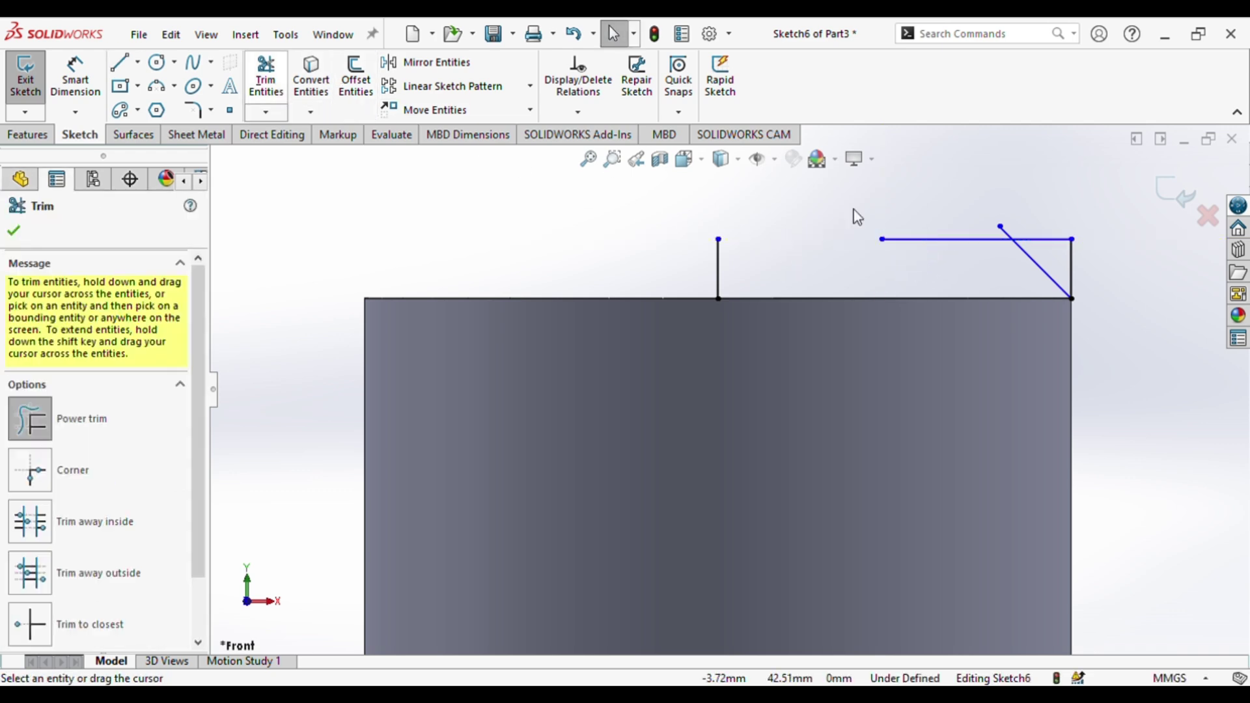
pyautogui.moveTo(1010, 237); pyautogui.dragTo(1024, 240)
pyautogui.click(1049, 240)
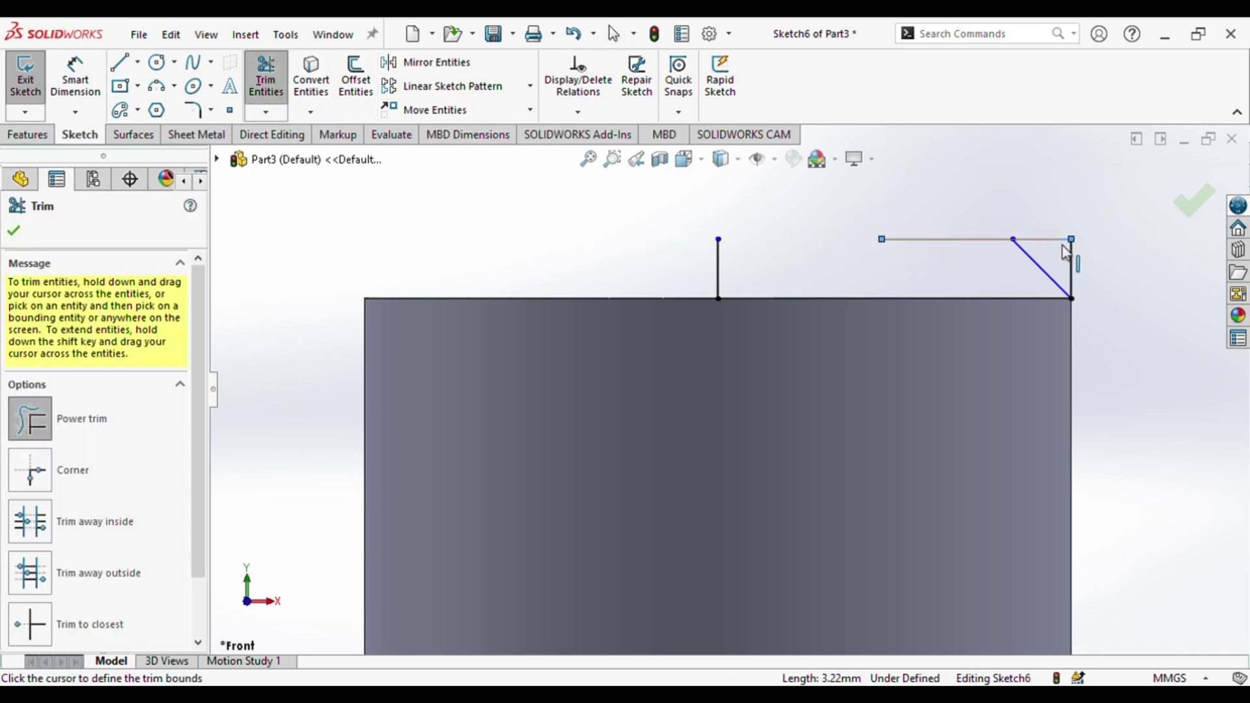
pyautogui.moveTo(1085, 272); pyautogui.dragTo(1041, 223)
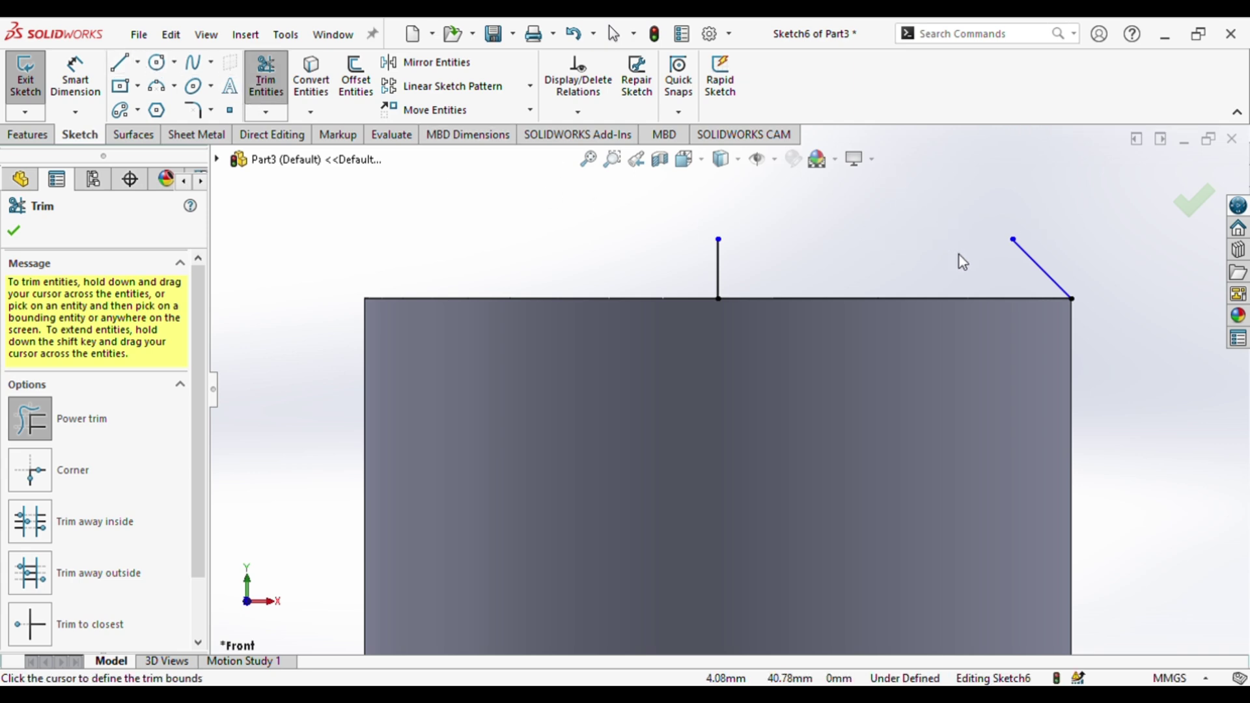
# - Close the profile with a horizontal line from the center line's upper end to the 45° line and a line along the pin's top edge
pyautogui.click(121, 64)
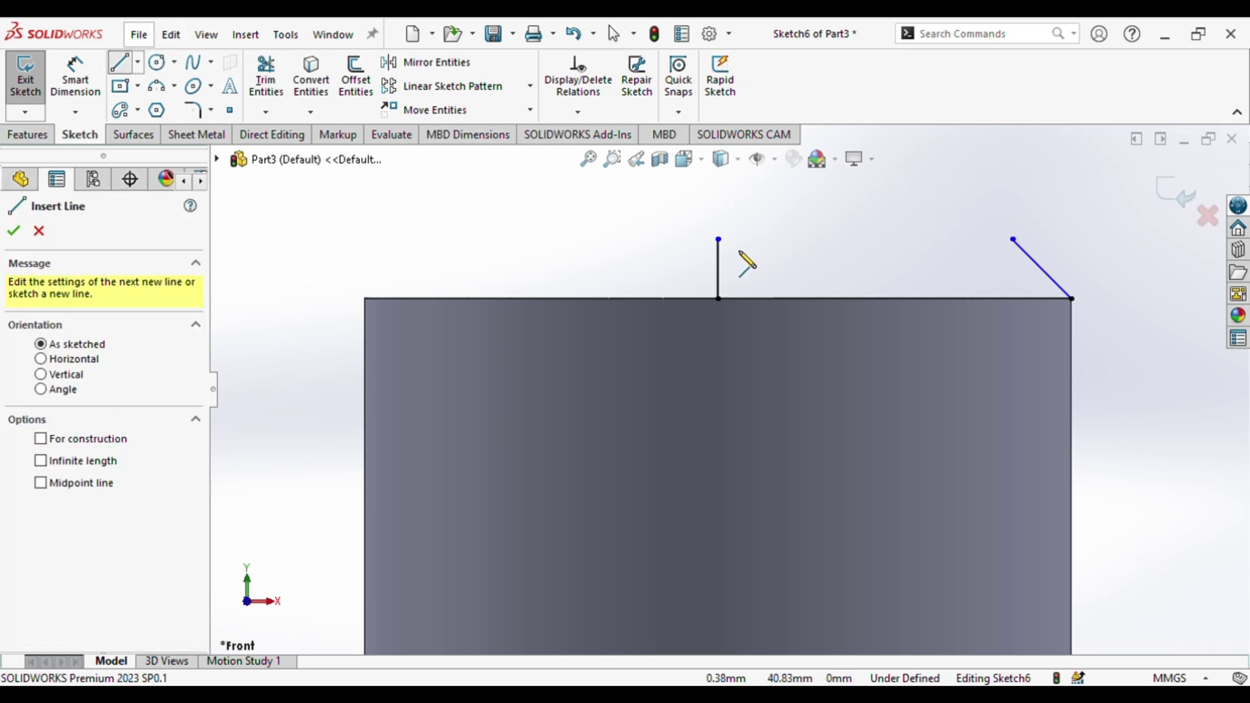
pyautogui.click(718, 239)
pyautogui.click(1014, 239)
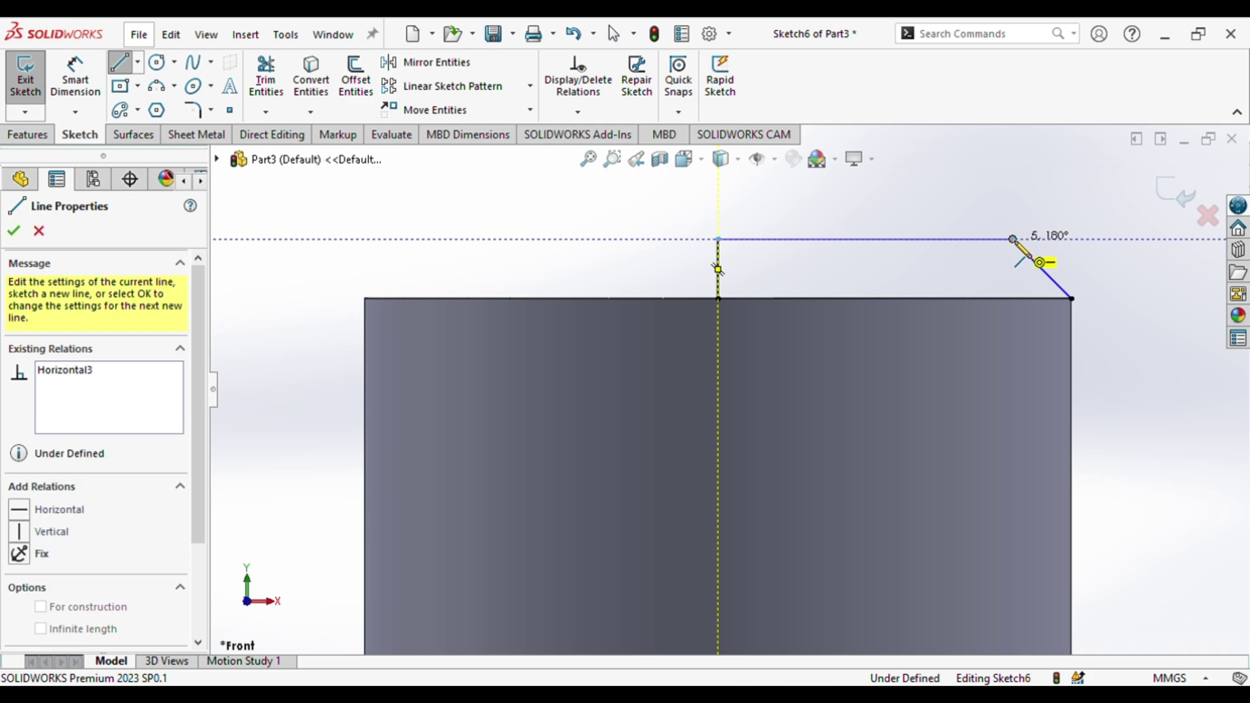
pyautogui.click(1072, 299)
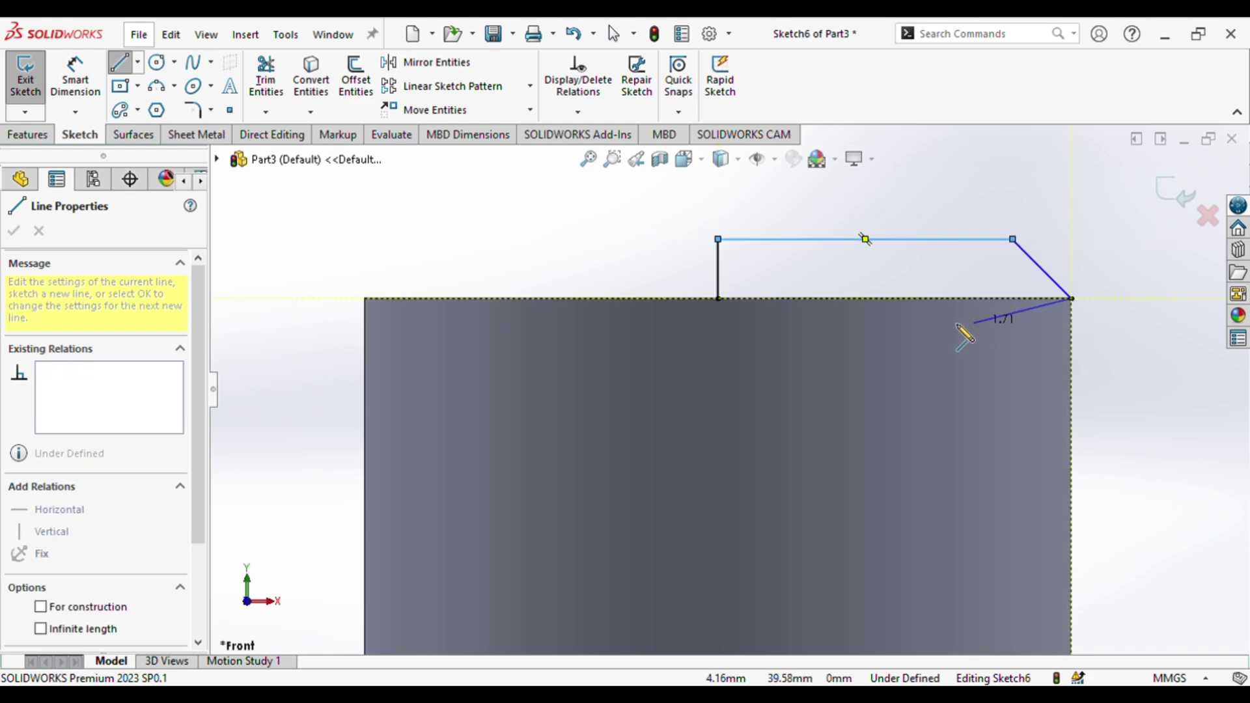
pyautogui.click(718, 298)
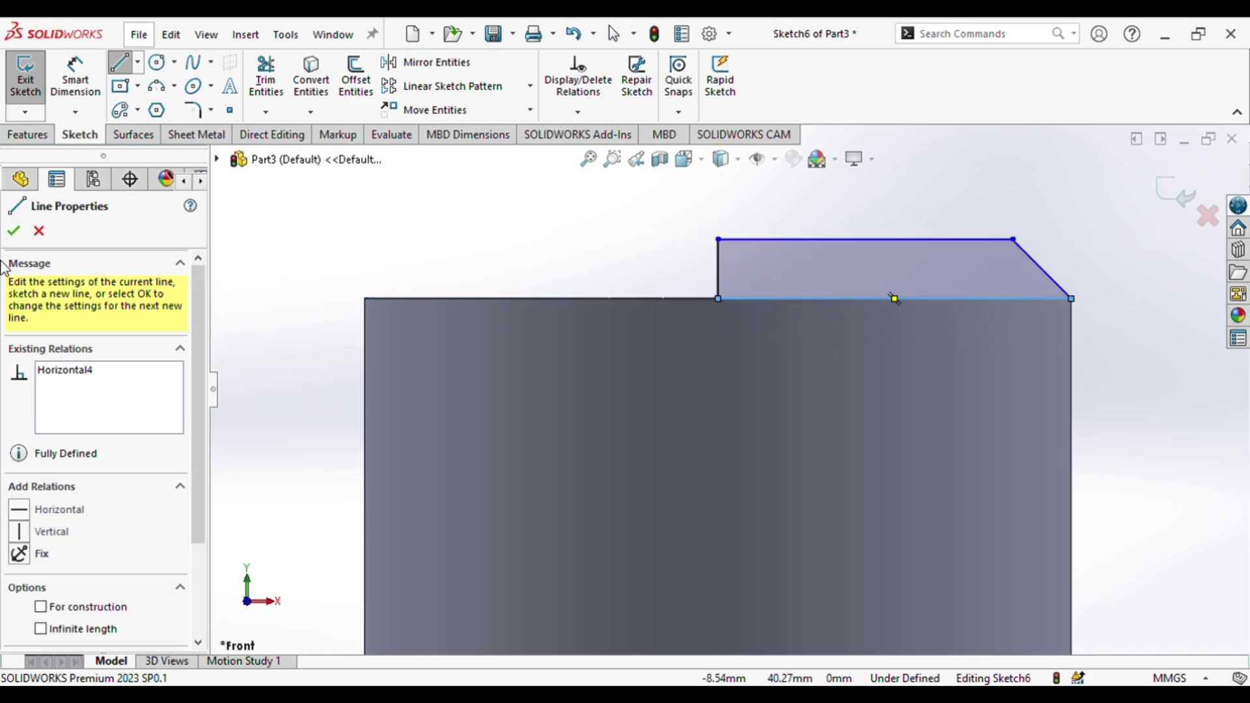
pyautogui.click(14, 231)
# - Revolve the closed profile 360 degrees about the vertical center line to form the pin's tapered tip, merging the result
pyautogui.click(33, 137)
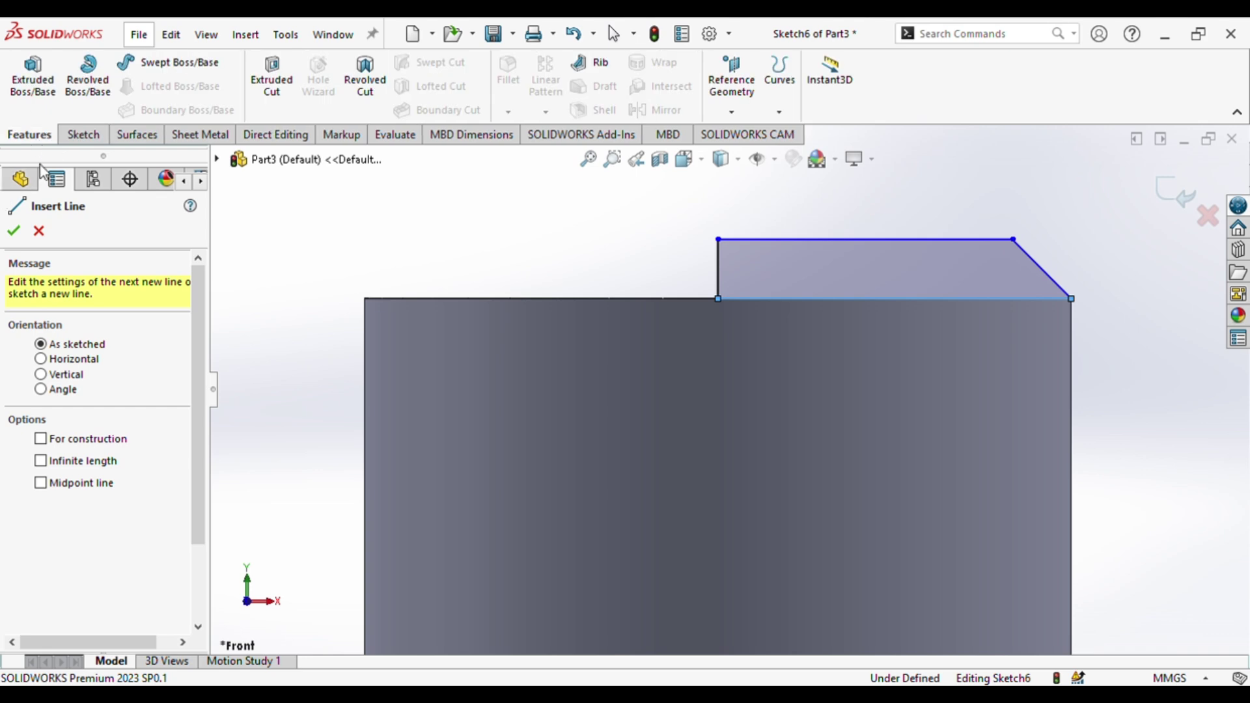
pyautogui.click(87, 83)
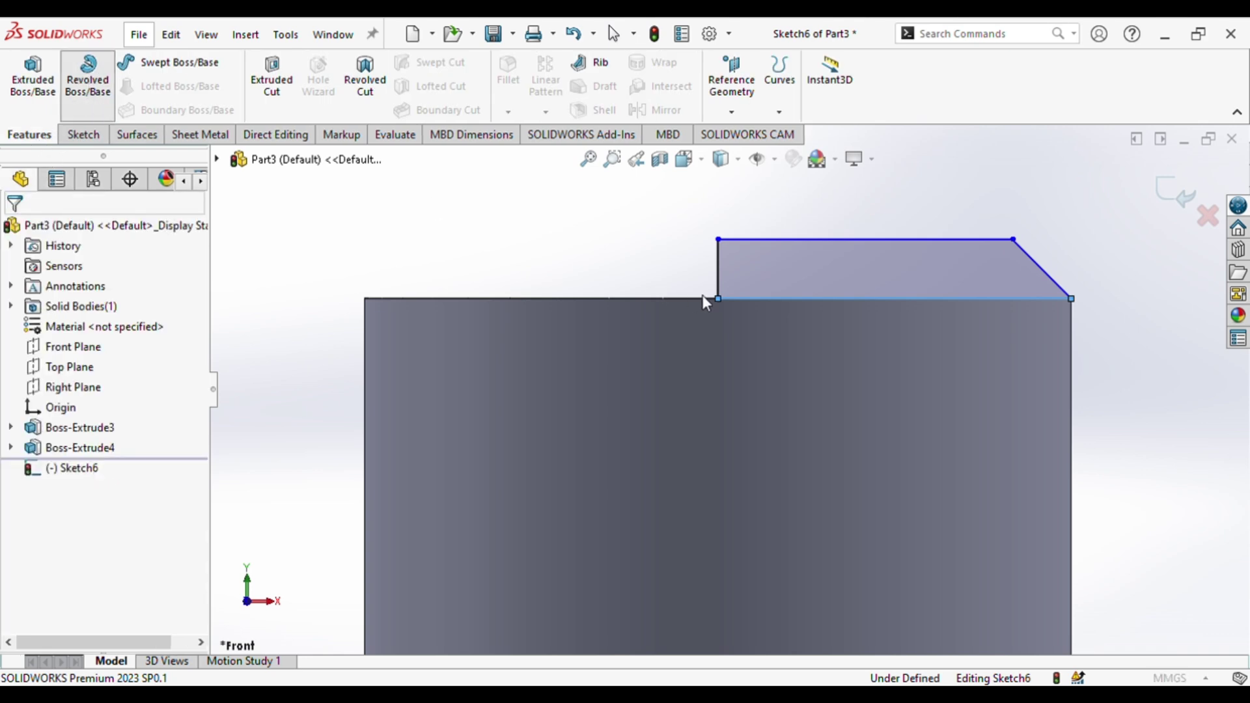
pyautogui.click(719, 275)
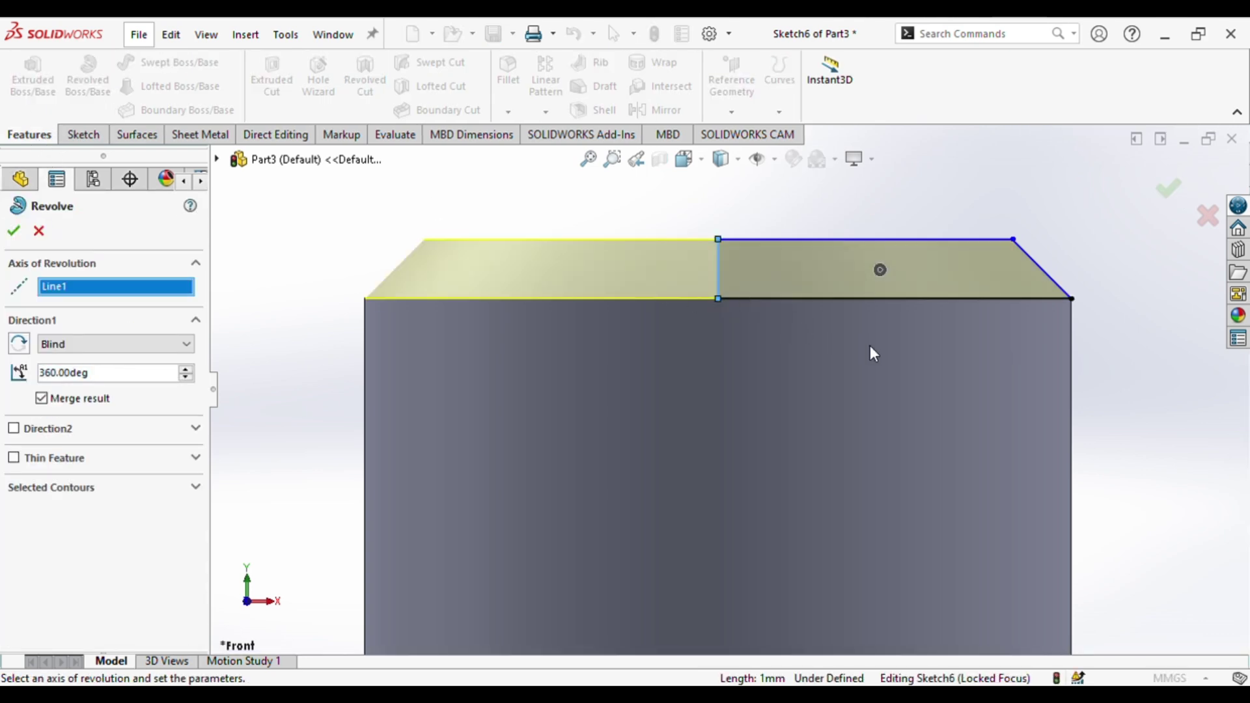
pyautogui.click(1171, 191)
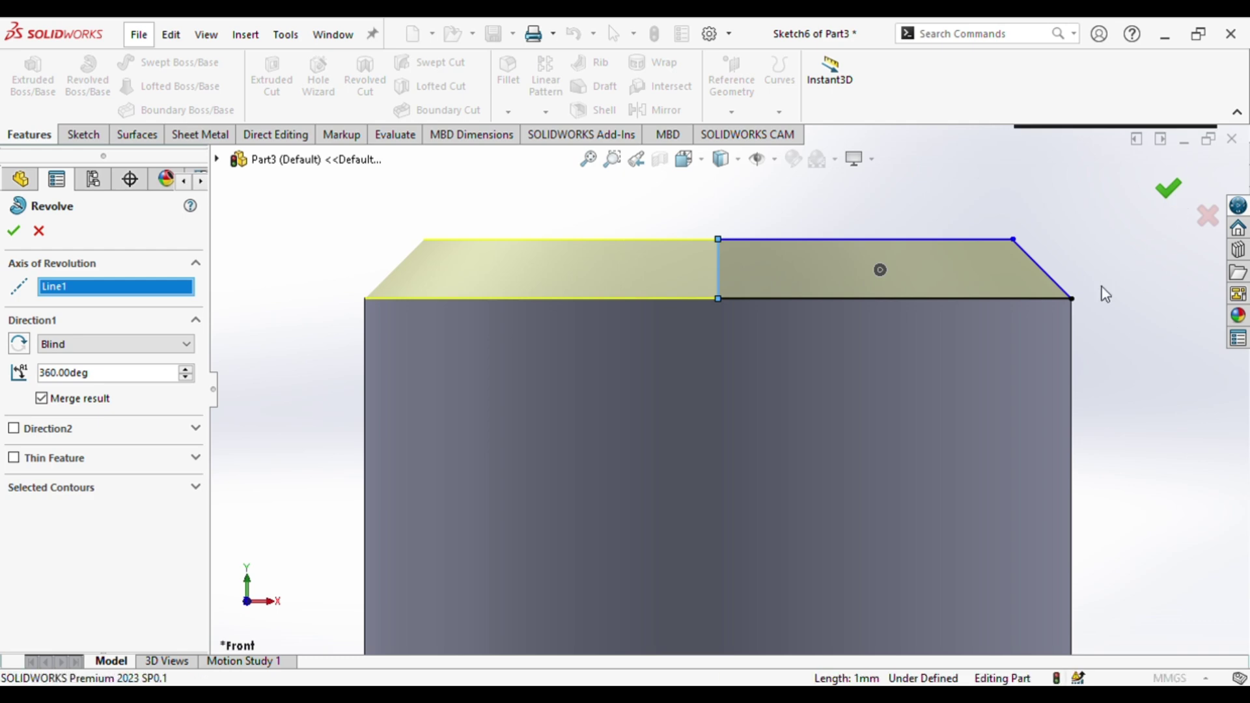
pyautogui.scroll(3, 852, 384)
pyautogui.scroll(-1, 843, 404)
pyautogui.moveTo(837, 432); pyautogui.dragTo(877, 536, button='middle')
pyautogui.scroll(3, 847, 544)
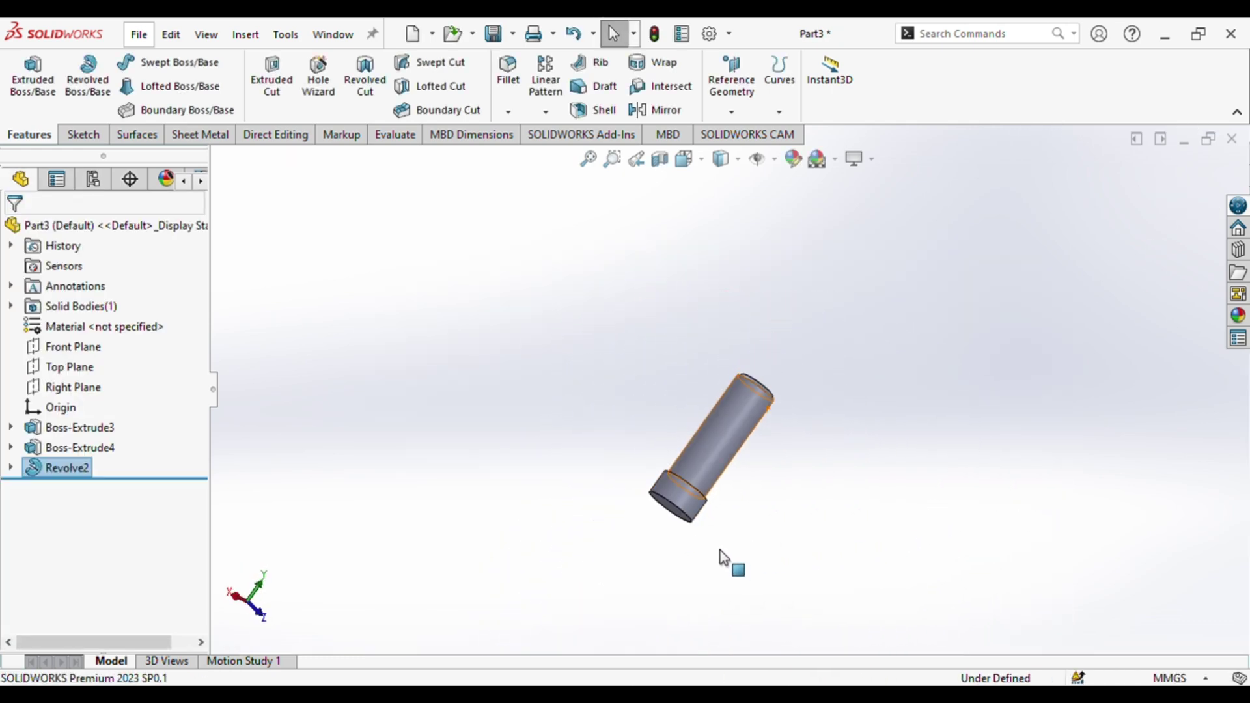
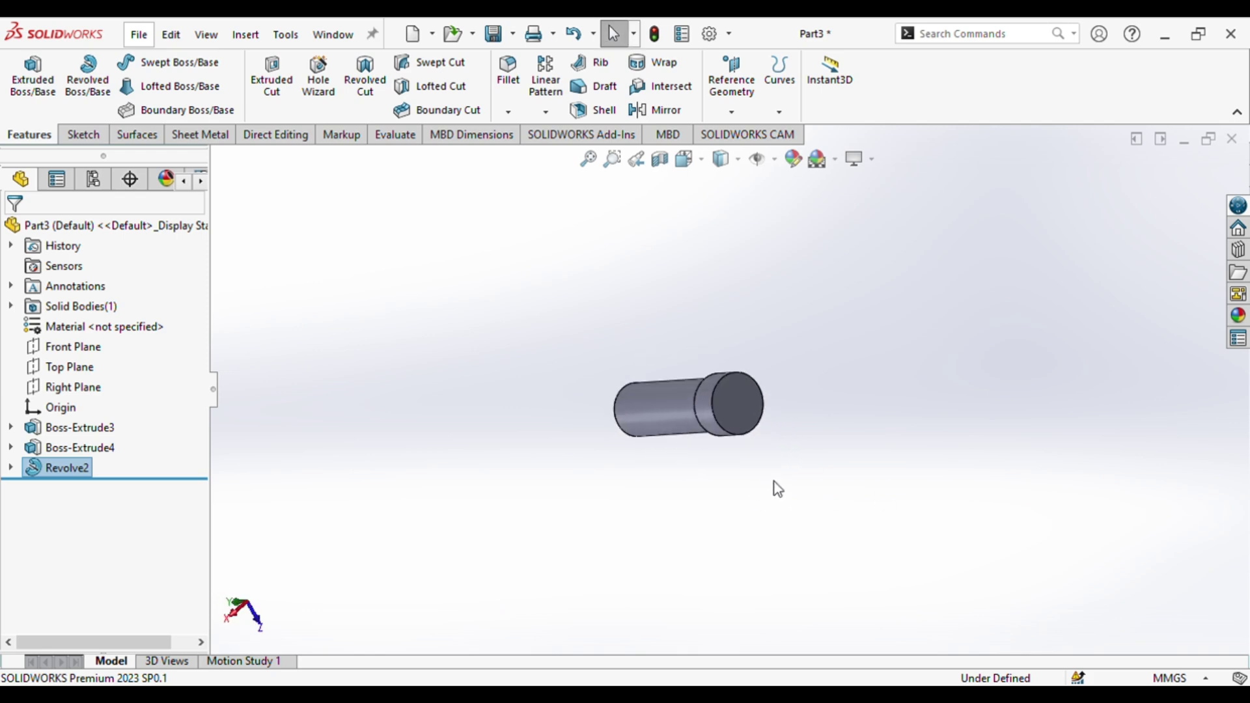
pyautogui.moveTo(703, 447); pyautogui.dragTo(734, 254, button='middle')
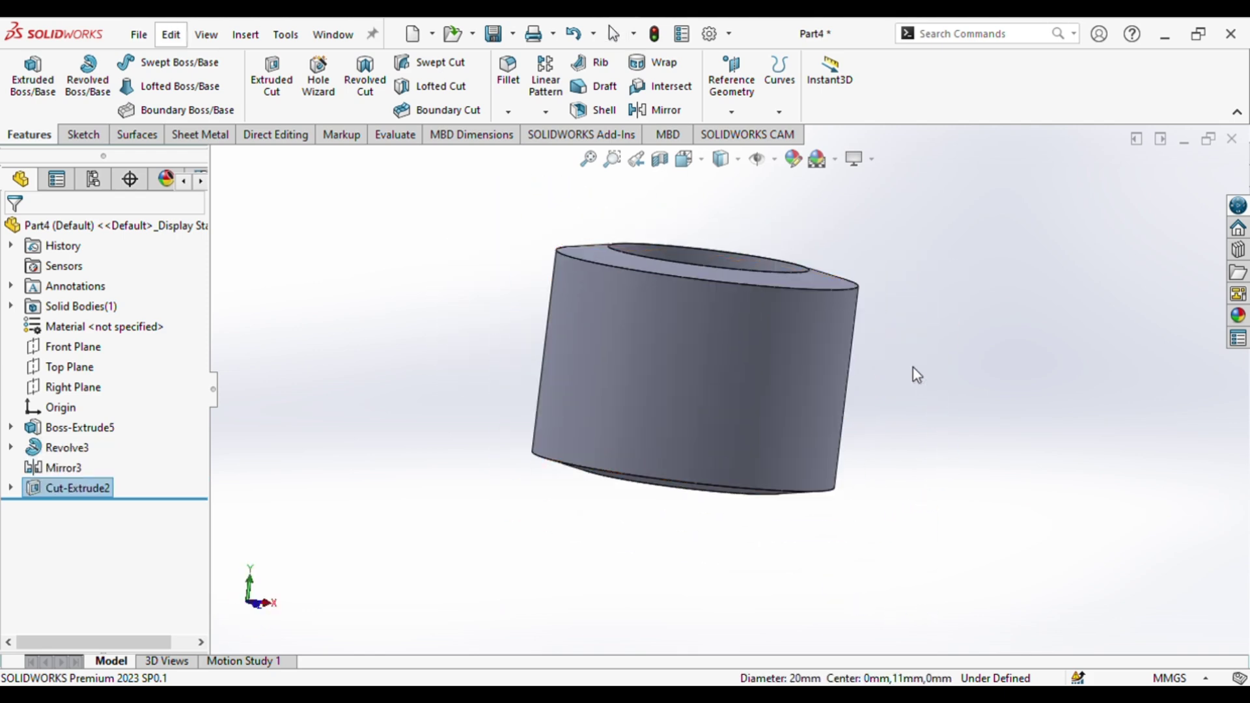
pyautogui.moveTo(913, 369)
pyautogui.mouseDown(button='middle')
pyautogui.moveTo(808, 522)
pyautogui.moveTo(567, 357)
pyautogui.moveTo(885, 282)
pyautogui.moveTo(1013, 405)
pyautogui.mouseUp(button='middle')
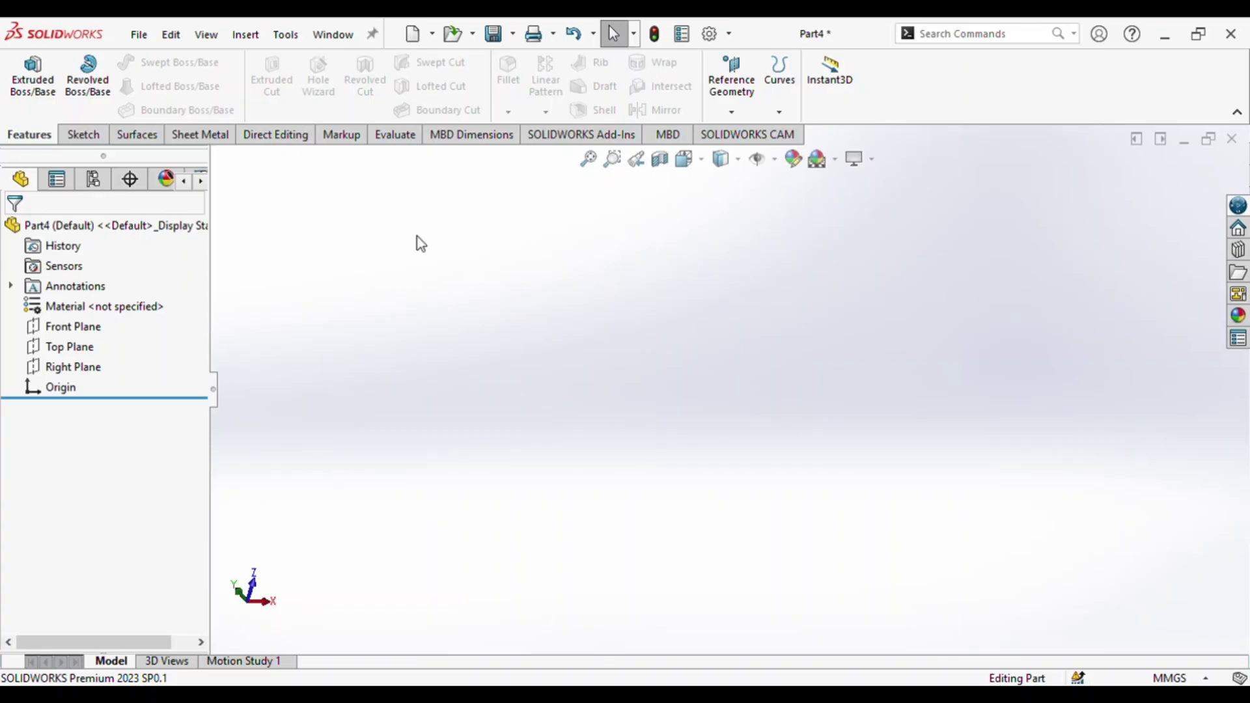
# - Start a sketch on the new part's Top Plane and draw a circle centered on the origin with a 15 mm radius
pyautogui.click(37, 343)
pyautogui.click(97, 339)
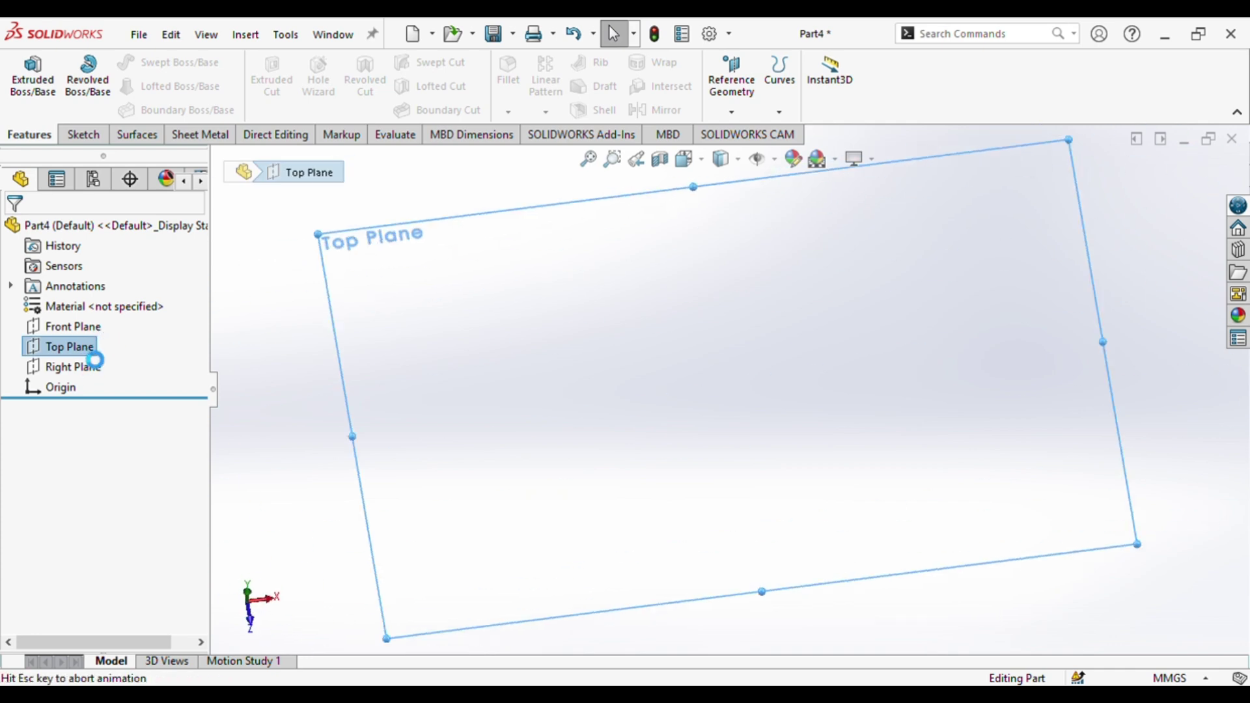
pyautogui.click(157, 62)
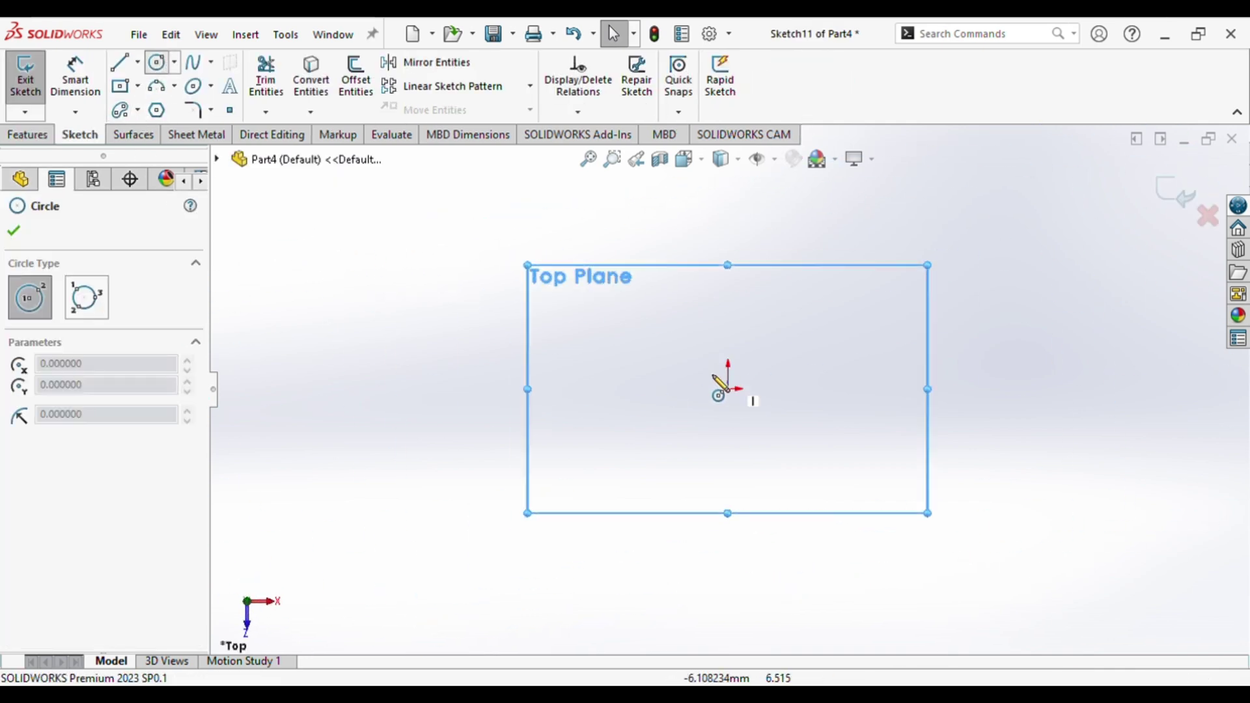
pyautogui.click(728, 389)
pyautogui.click(652, 365)
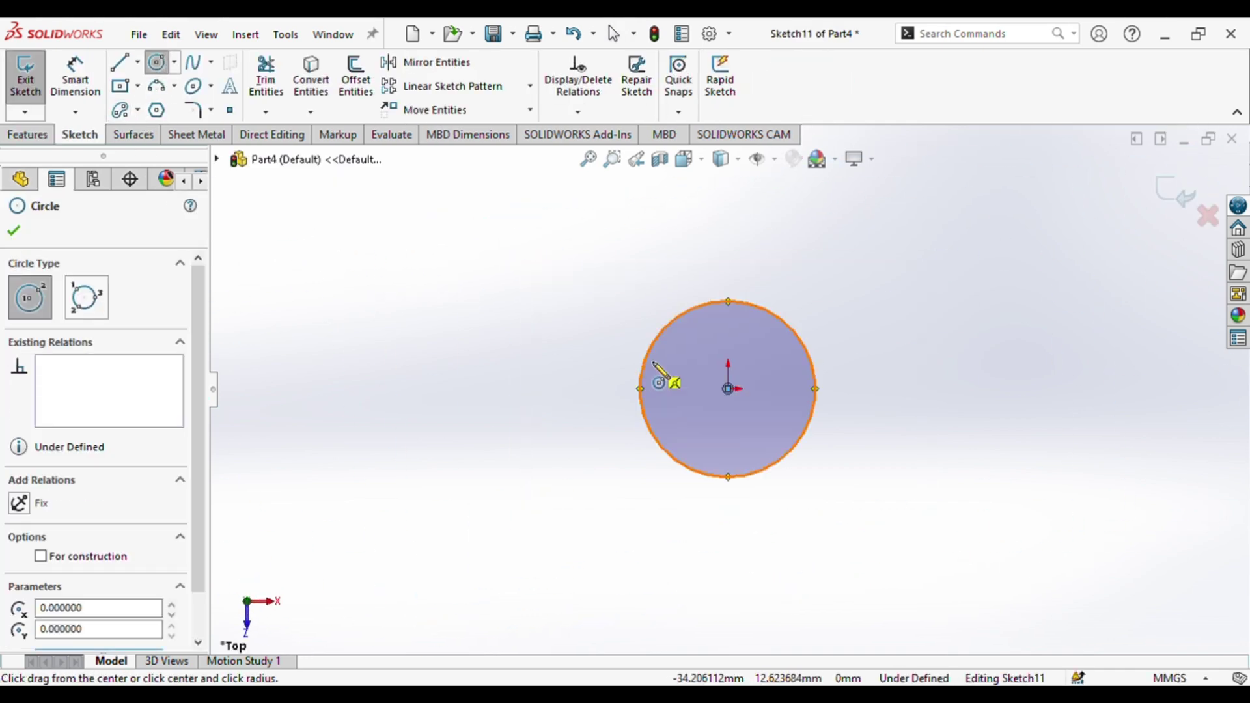
pyautogui.press('Escape')
pyautogui.click(661, 338)
pyautogui.doubleClick(168, 586)
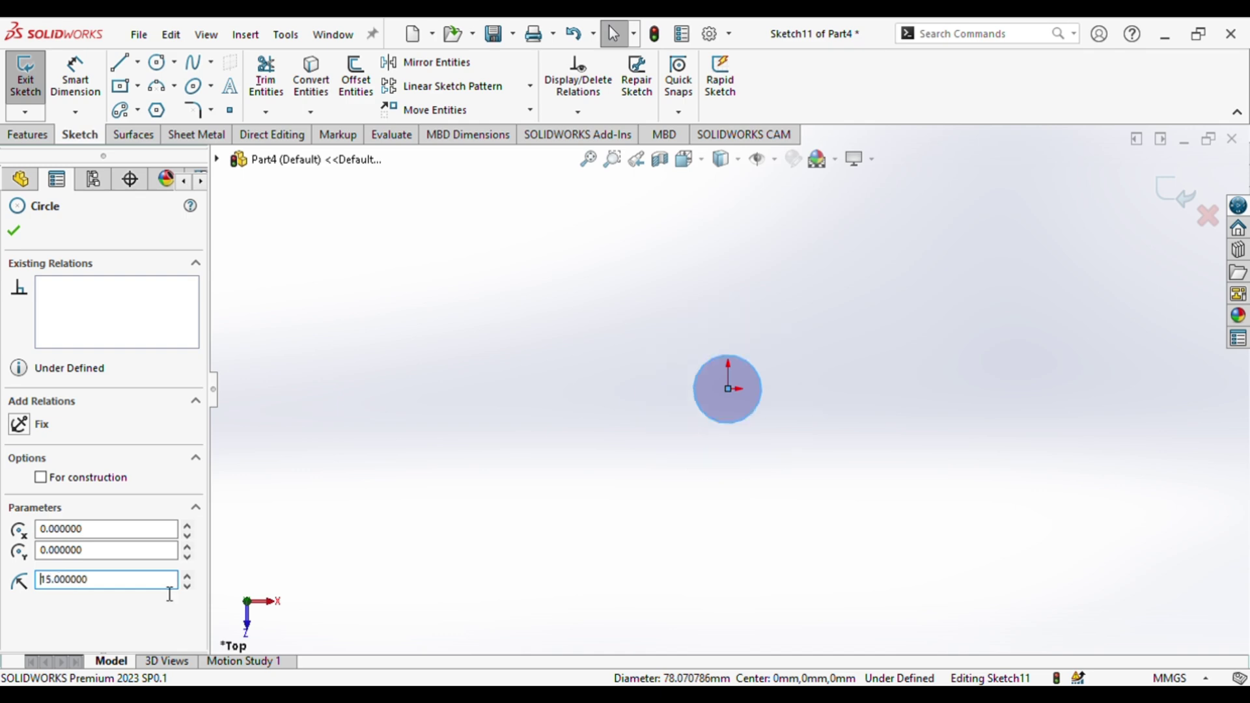
# - Extrude the 15 mm radius circle 20 mm as a boss using the Mid Plane end condition
pyautogui.click(26, 135)
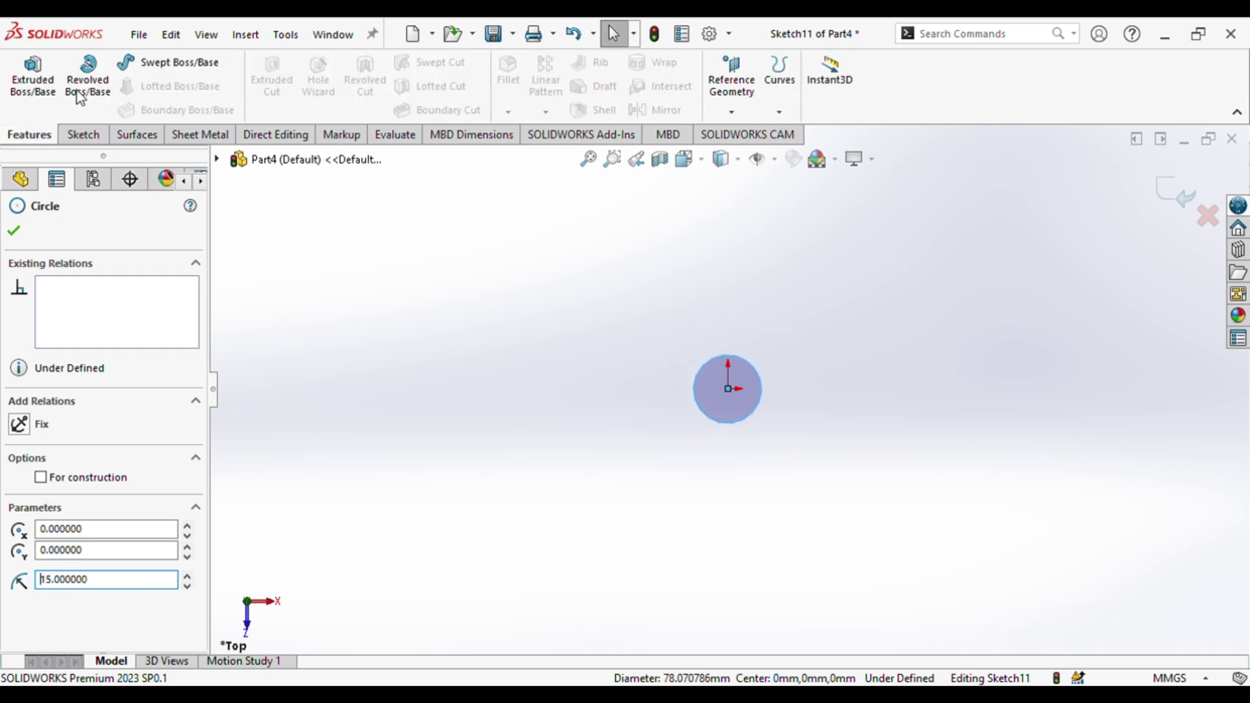
pyautogui.click(32, 80)
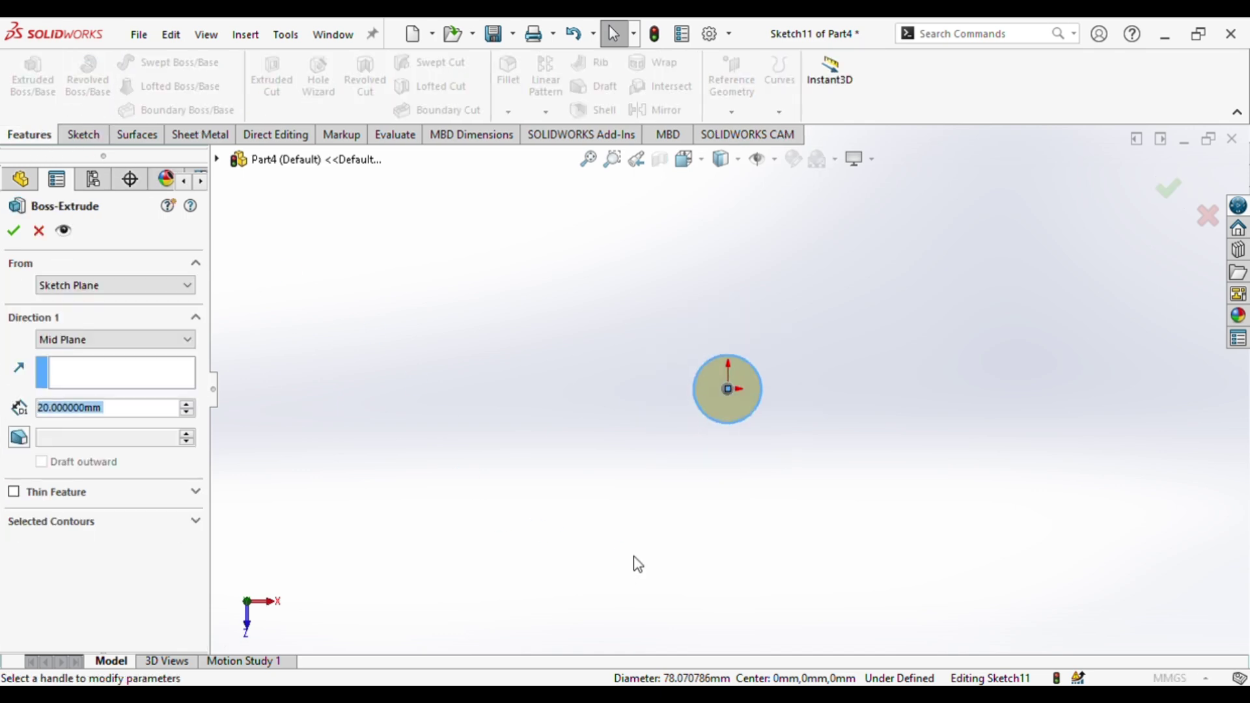
pyautogui.click(15, 232)
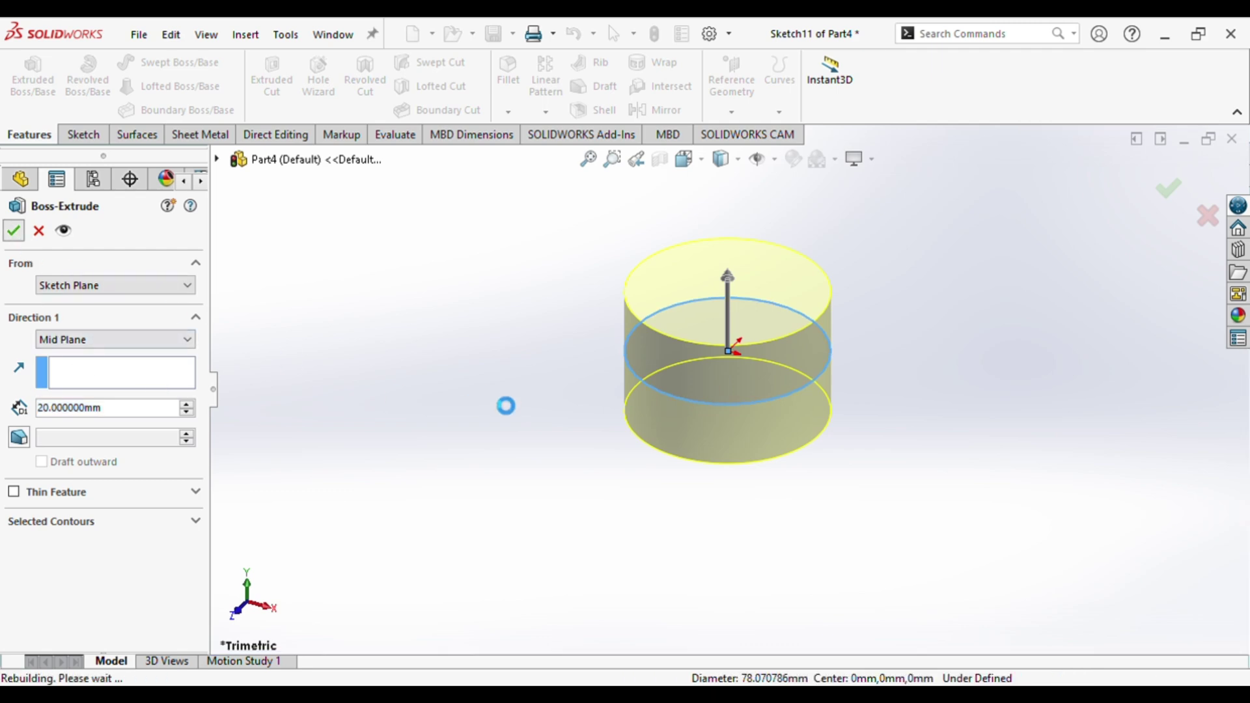
# - Start a sketch on the Front Plane and draw a 1 mm vertical line upward from the midpoint of the cylinder's top edge
pyautogui.click(88, 353)
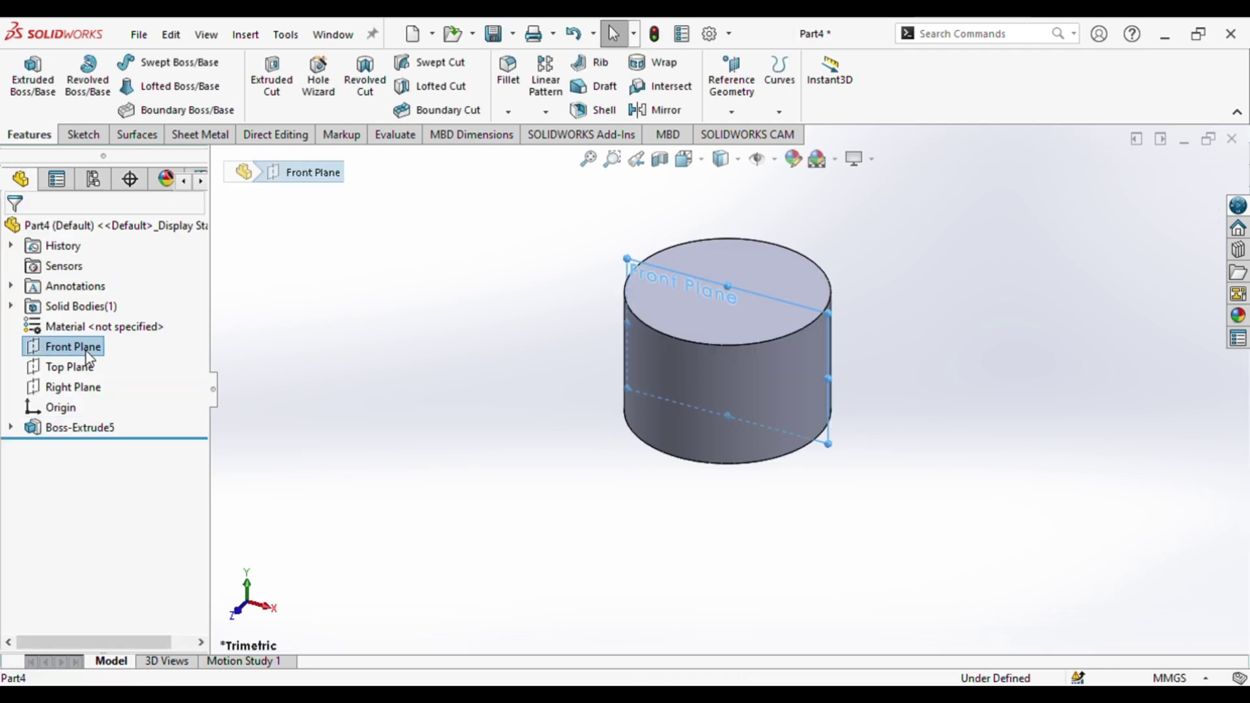
pyautogui.click(104, 318)
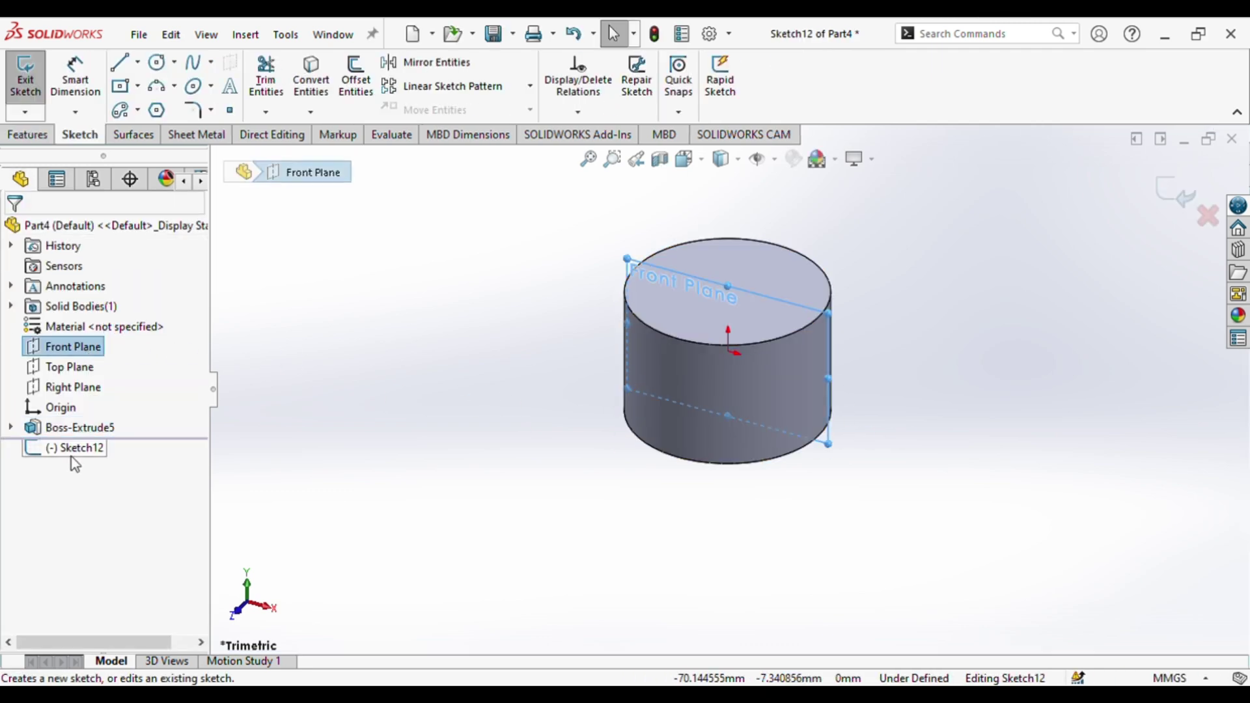
pyautogui.click(77, 449)
pyautogui.hotkey('ctrl', '8')
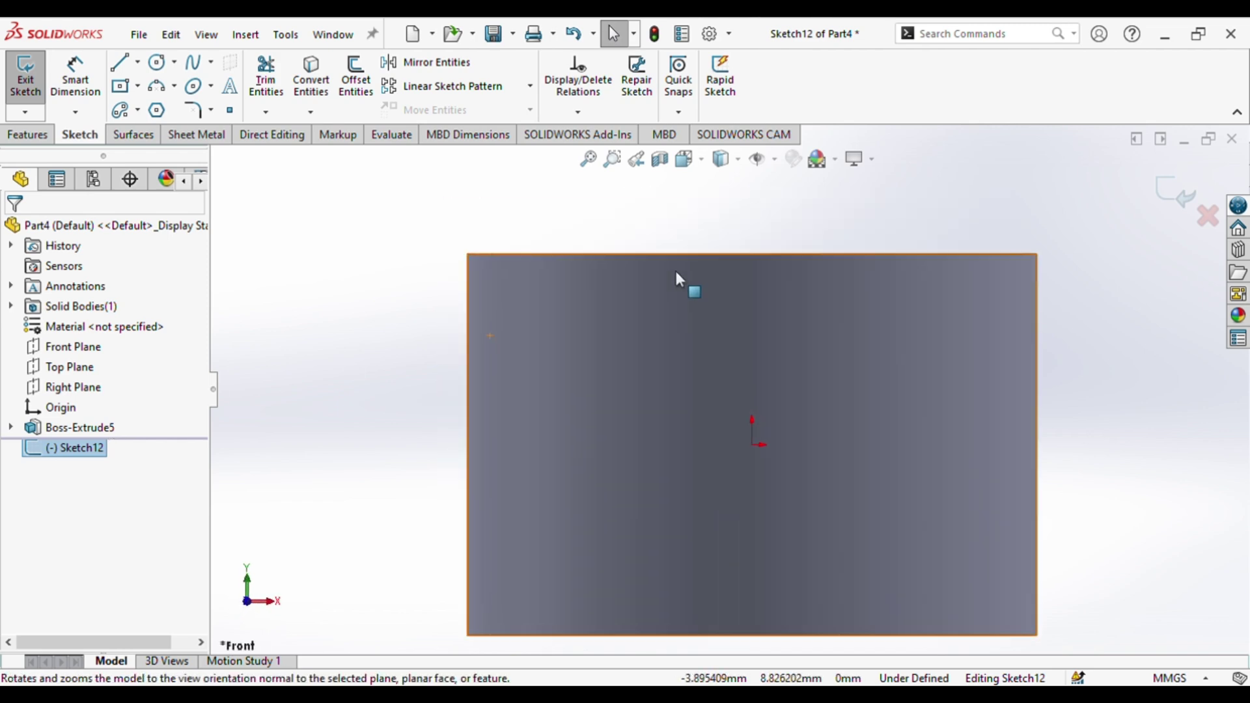
pyautogui.click(120, 63)
pyautogui.scroll(-3, 754, 273)
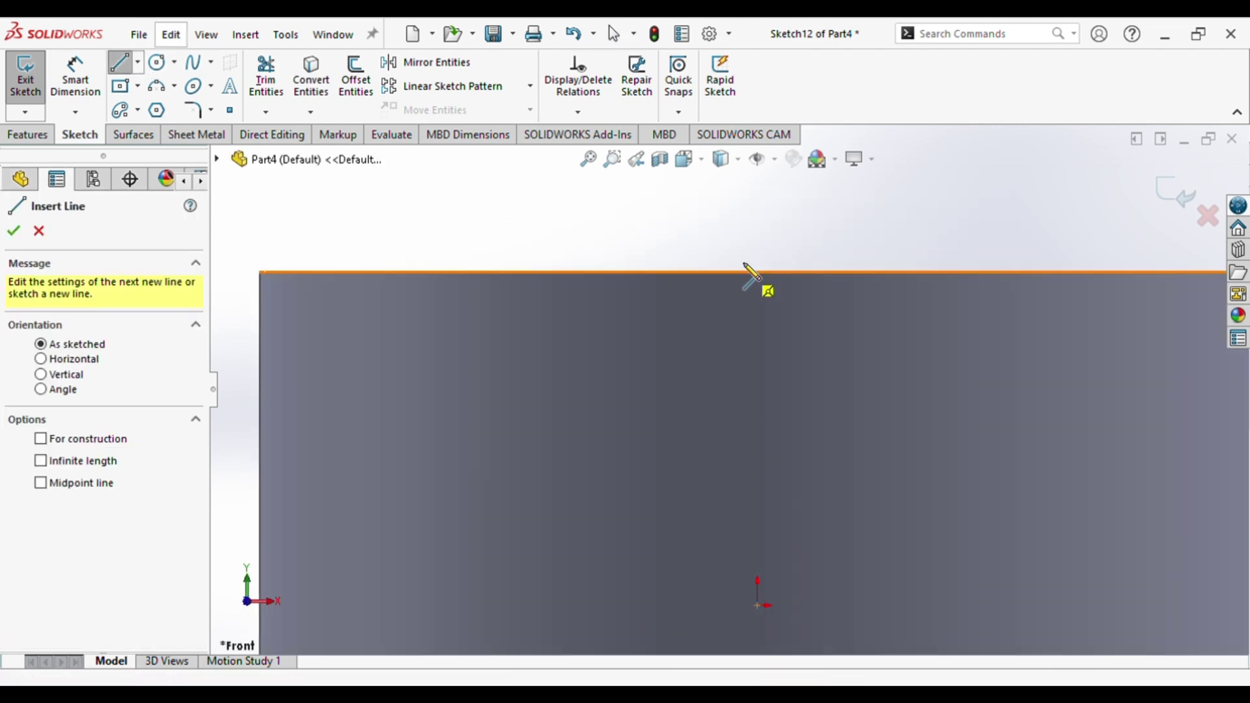
pyautogui.click(757, 272)
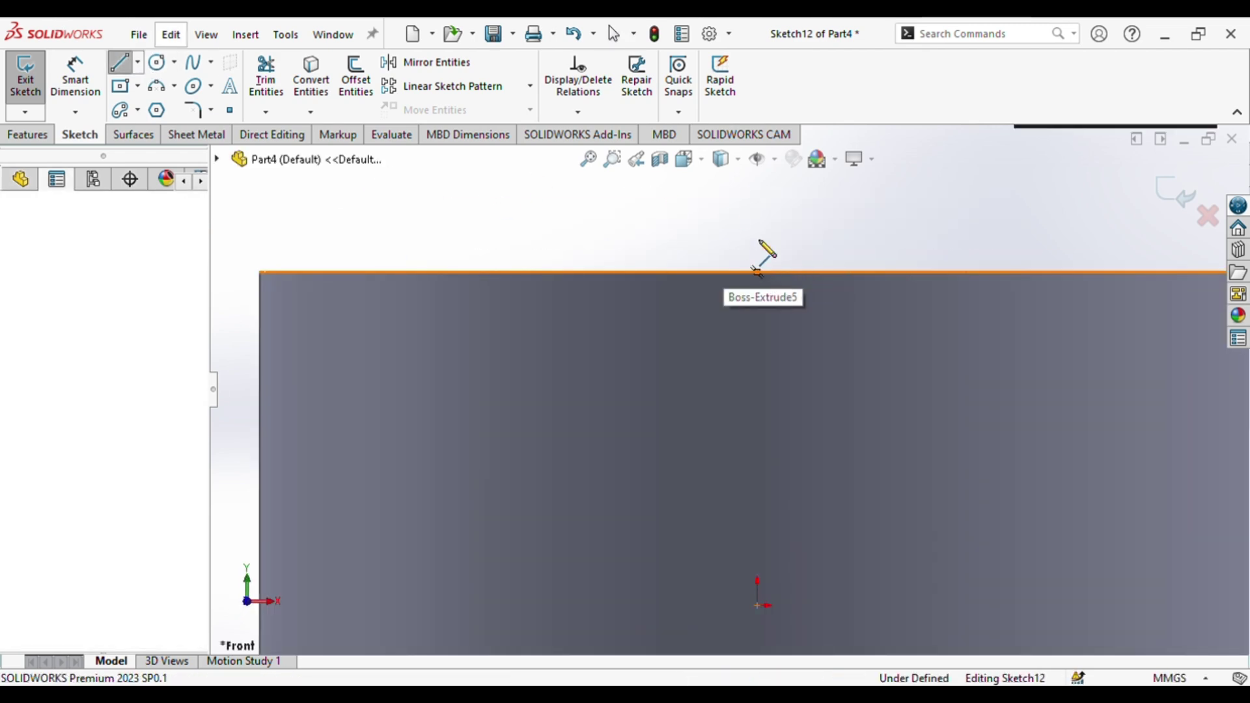
pyautogui.click(757, 219)
pyautogui.press('Escape')
pyautogui.click(759, 254)
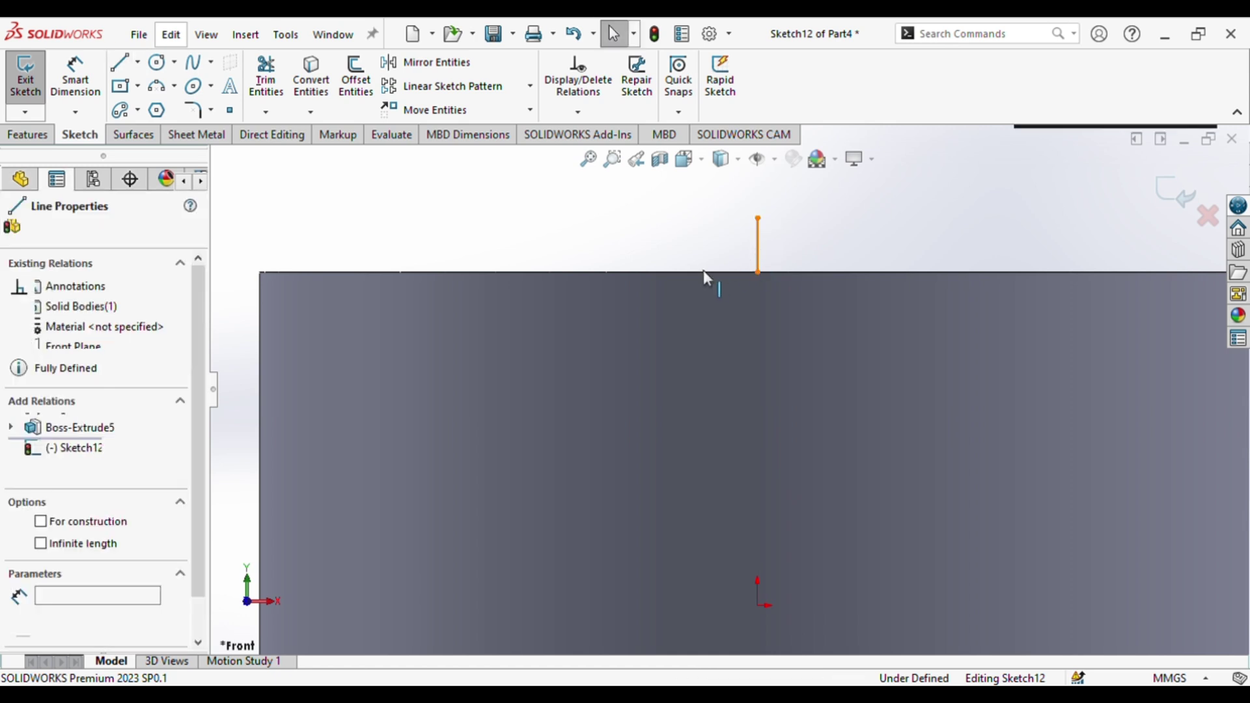
pyautogui.press('Return')
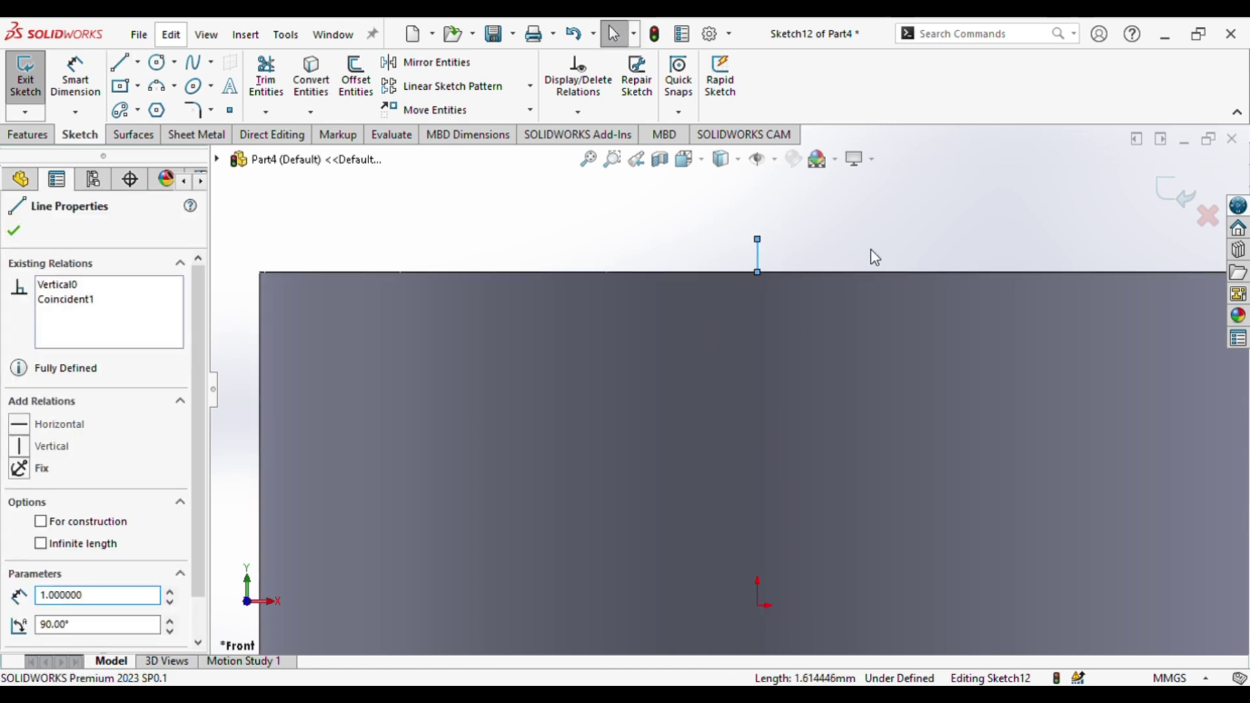
# - Draw a 10 mm horizontal line toward the cylinder's right side from the upper end of the vertical line
pyautogui.scroll(4, 1060, 238)
pyautogui.scroll(-2, 732, 281)
pyautogui.click(119, 62)
pyautogui.click(703, 394)
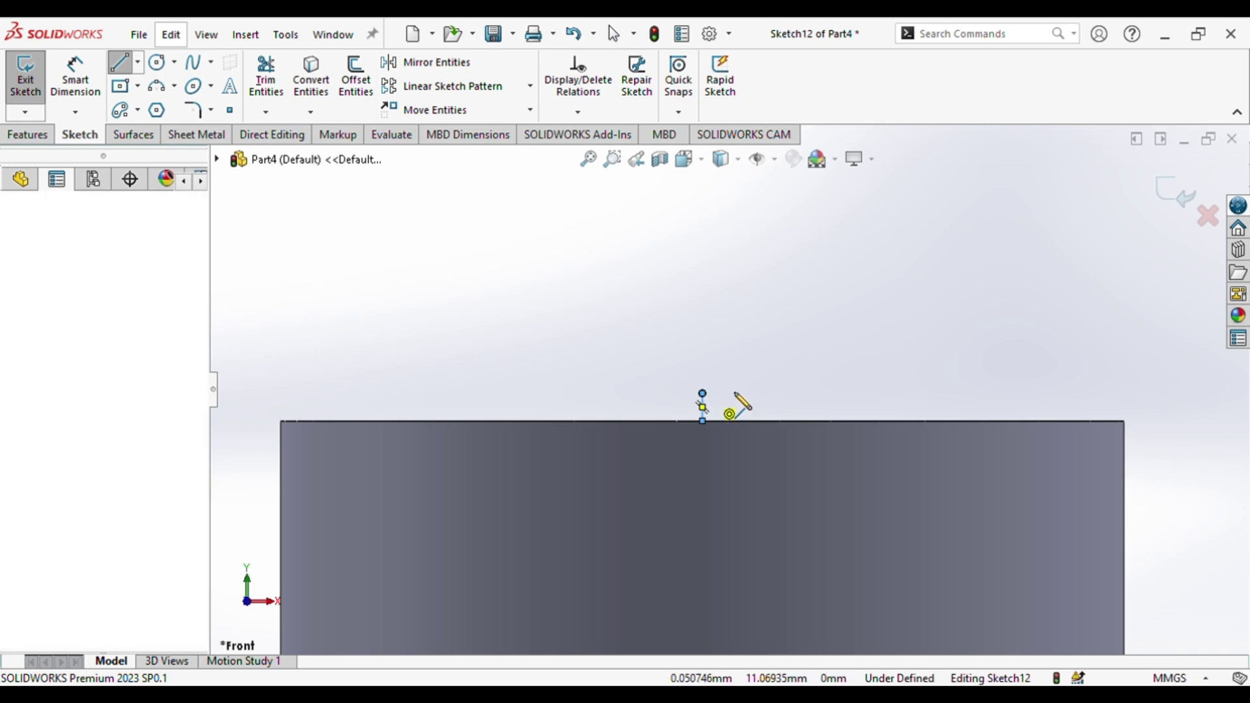
pyautogui.click(902, 393)
pyautogui.press('Escape')
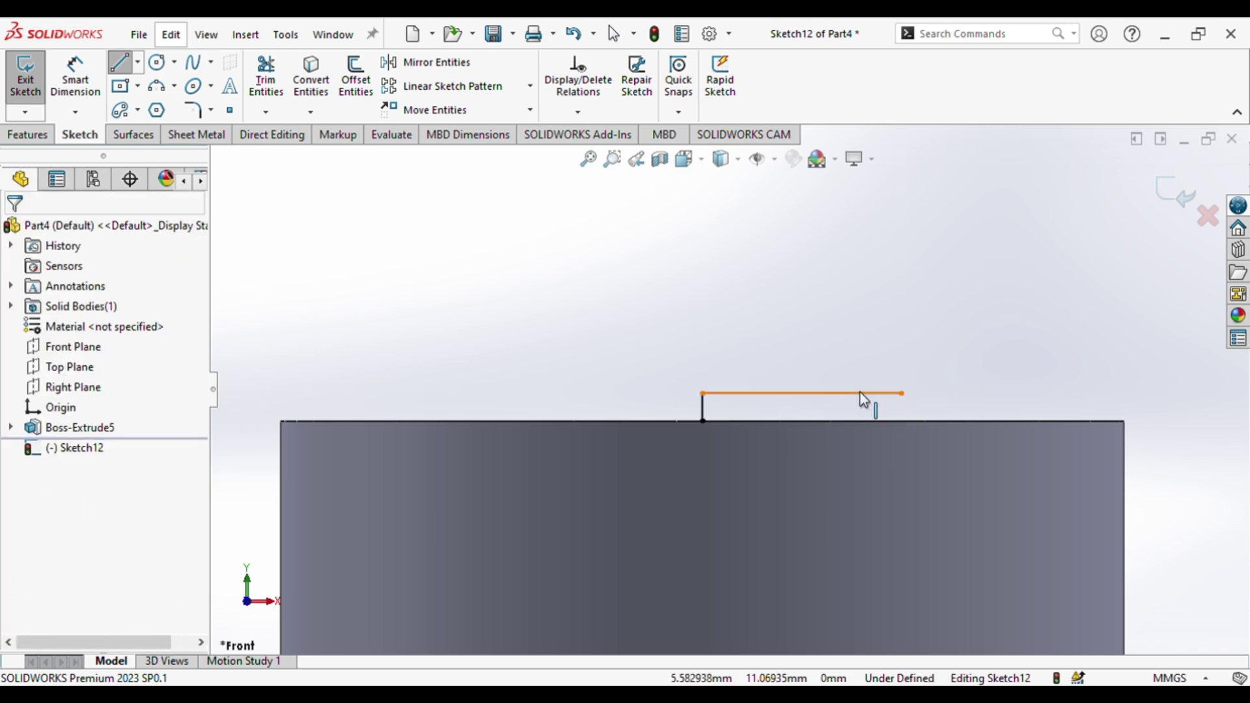
pyautogui.click(862, 394)
pyautogui.write('10')
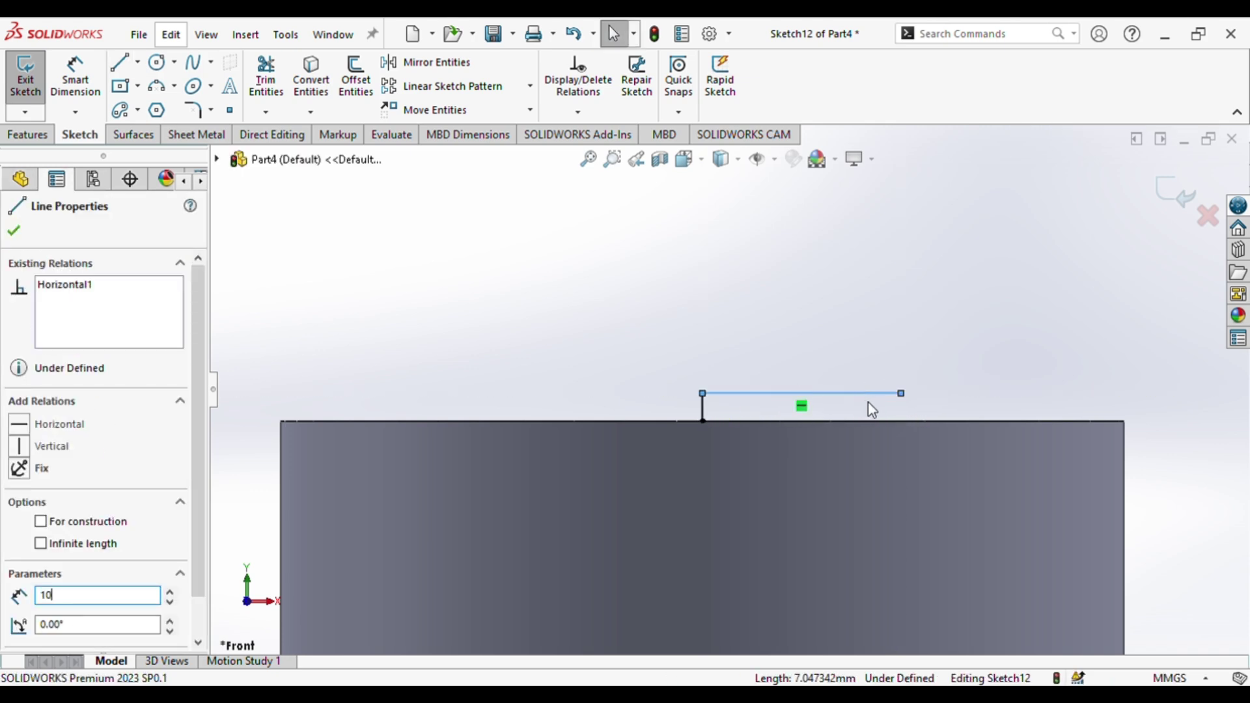
pyautogui.press('Return')
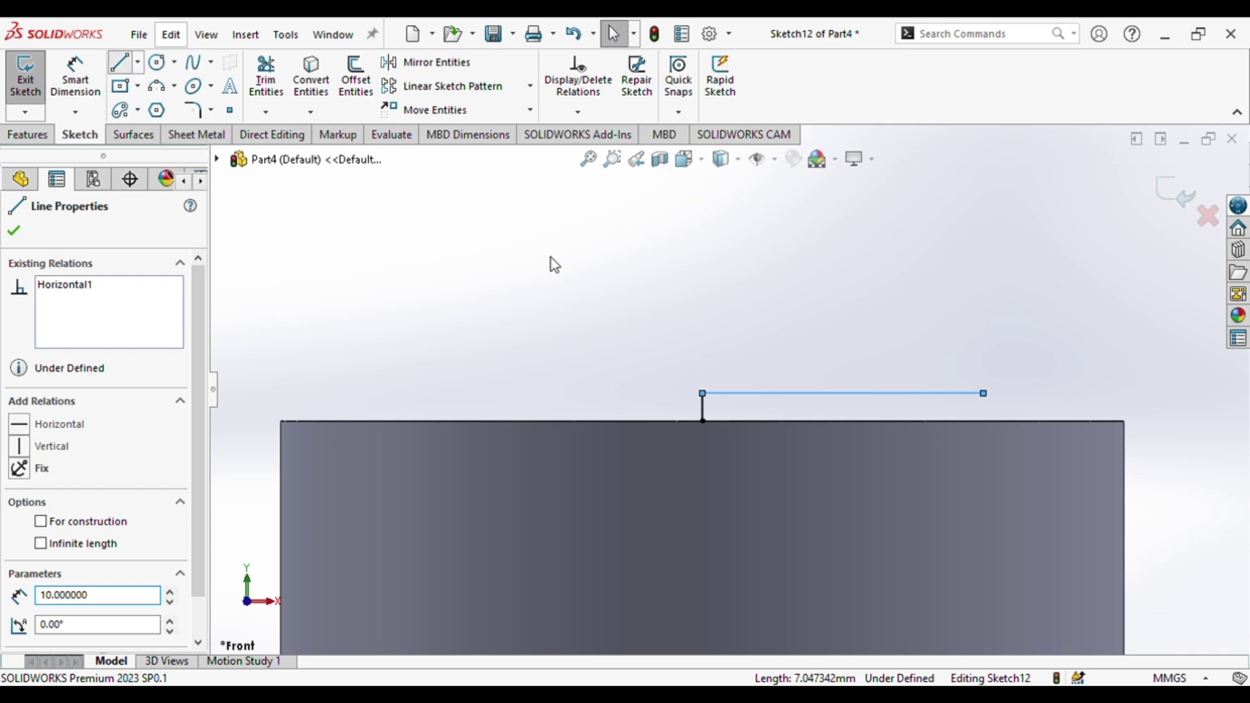
# - Close the profile with a sloped line to the cylinder's top right corner and a line along the top edge to the vertical line
pyautogui.press('l')
pyautogui.click(985, 395)
pyautogui.click(1125, 421)
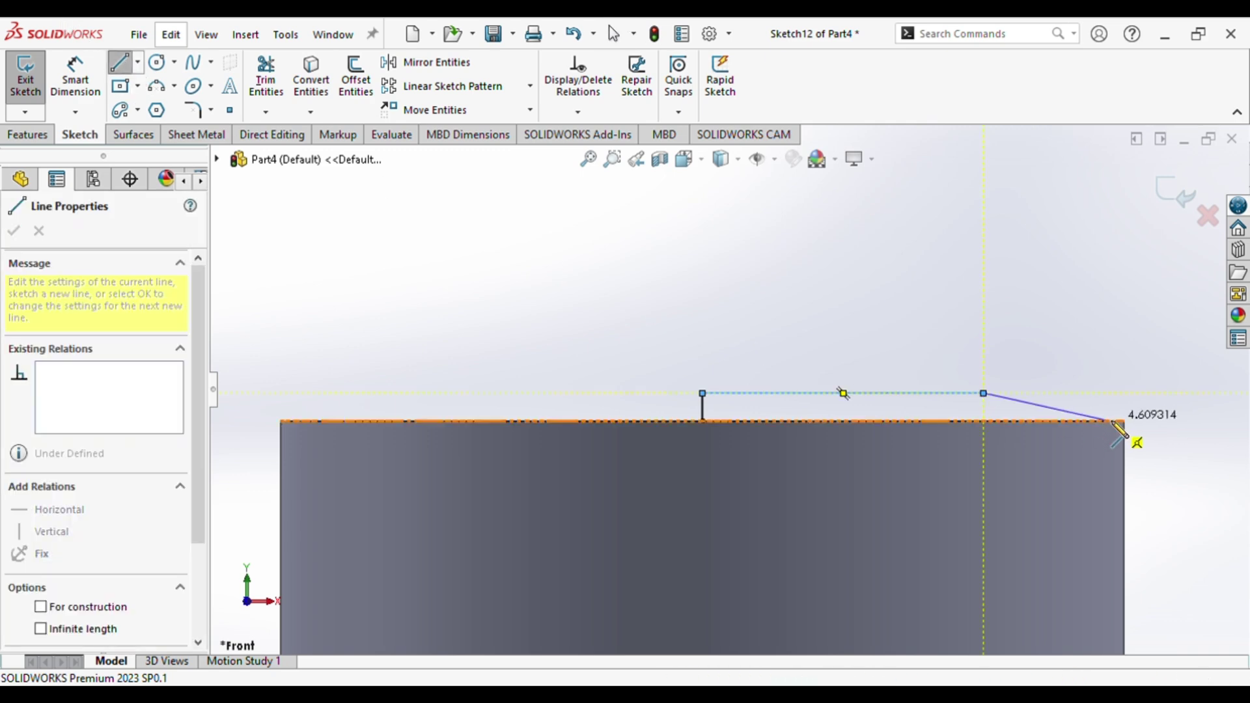
pyautogui.click(703, 421)
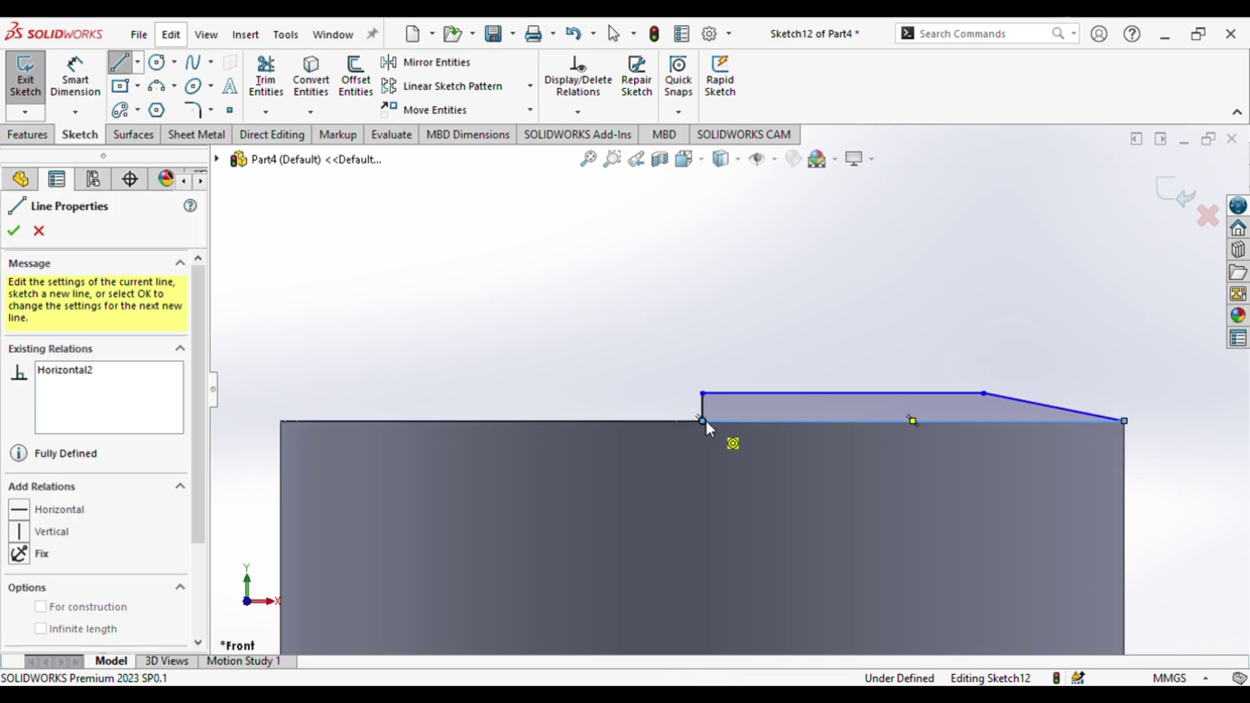
# - Revolve the closed profile 360 degrees about the 1 mm vertical line, merging the result with the cylinder
pyautogui.click(27, 135)
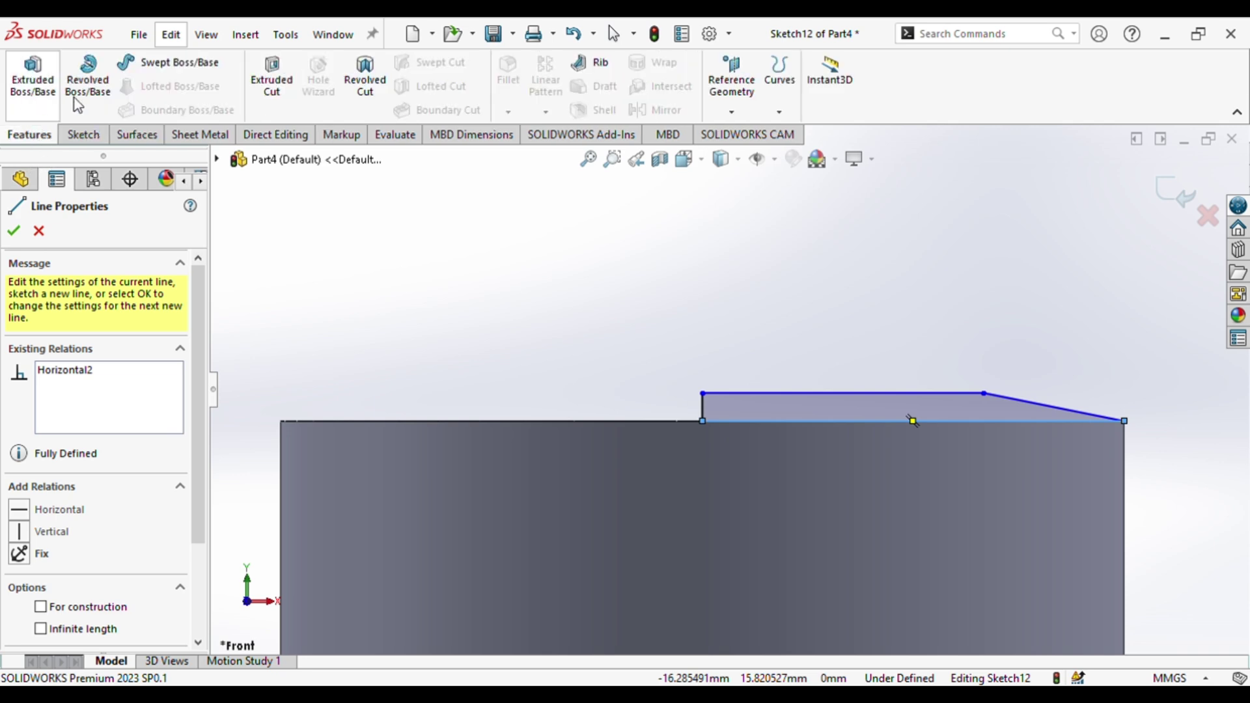
pyautogui.click(87, 78)
pyautogui.click(703, 404)
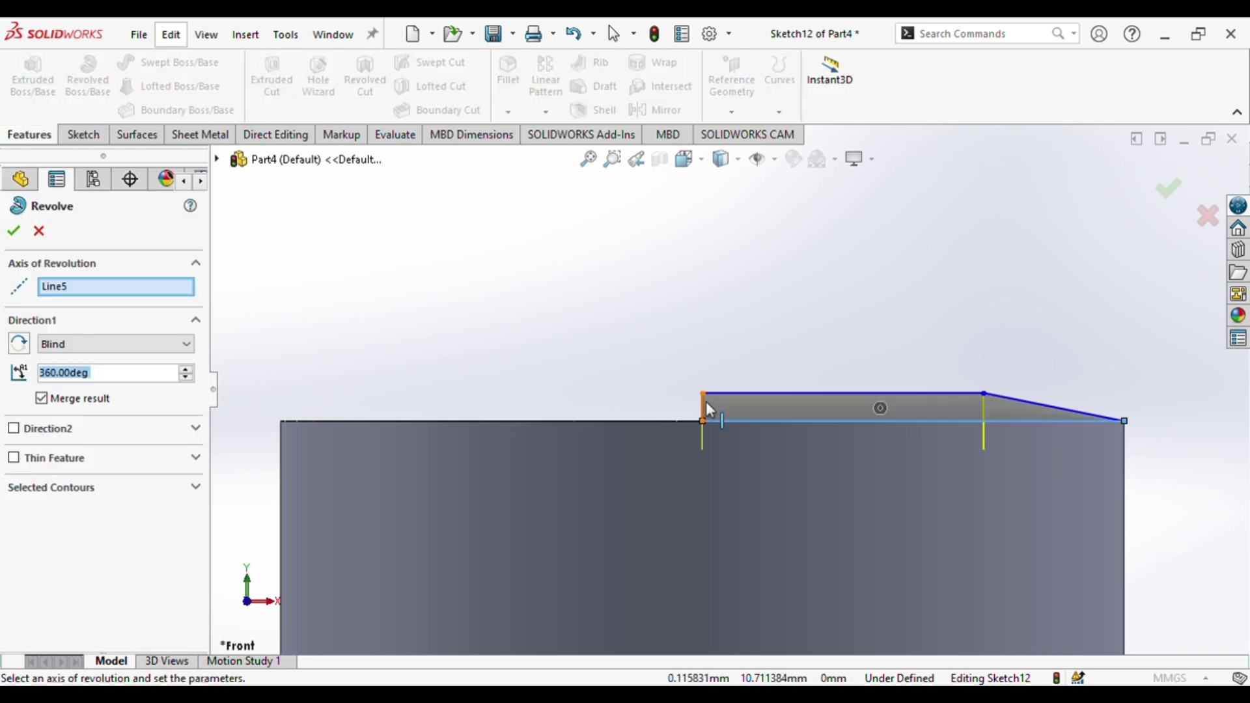
pyautogui.click(704, 412)
pyautogui.scroll(3, 749, 362)
pyautogui.scroll(-1, 818, 292)
pyautogui.moveTo(822, 300); pyautogui.dragTo(1031, 262, button='middle')
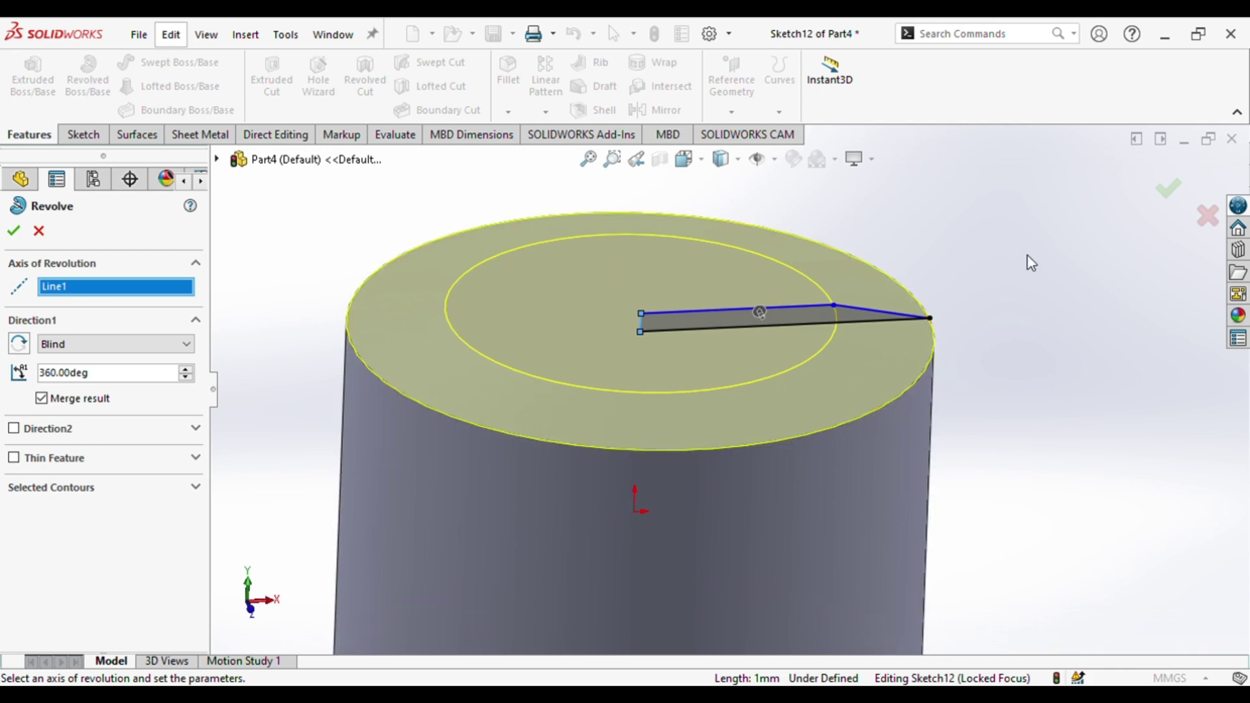
pyautogui.click(1162, 197)
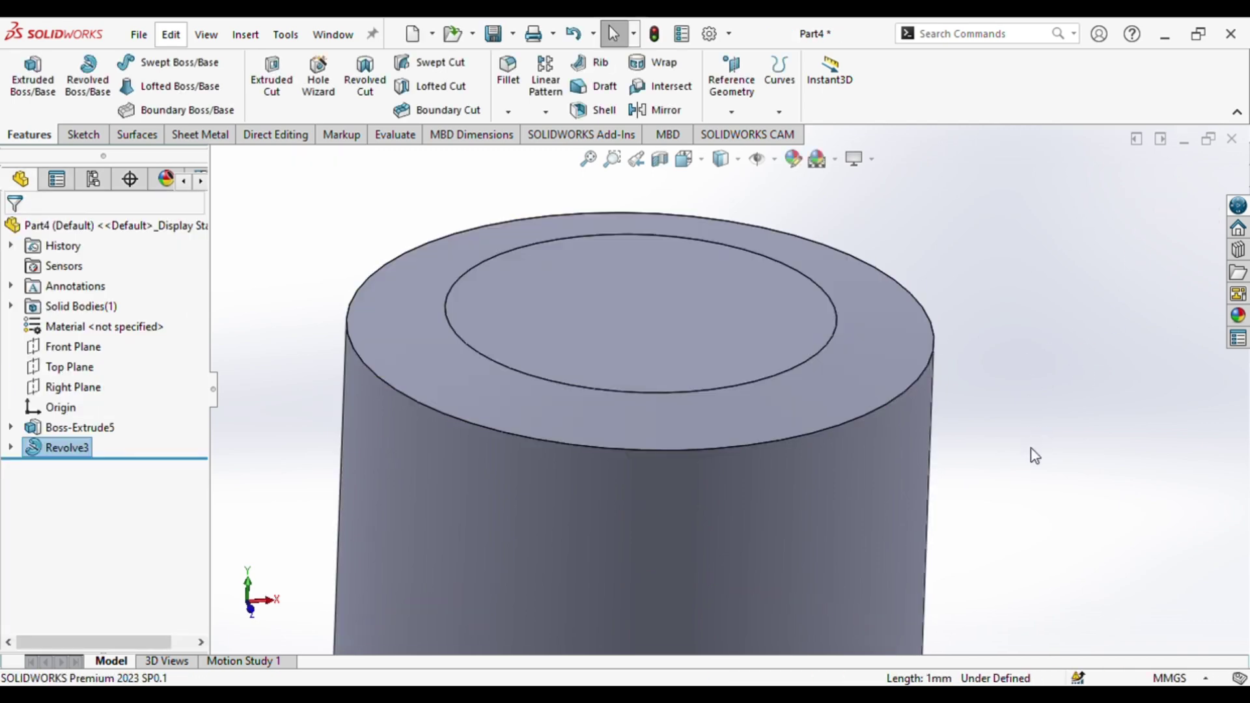
# - Mirror the revolved feature about the Top Plane onto the cylinder's bottom end
pyautogui.scroll(2, 1019, 464)
pyautogui.moveTo(985, 487); pyautogui.dragTo(994, 402, button='middle')
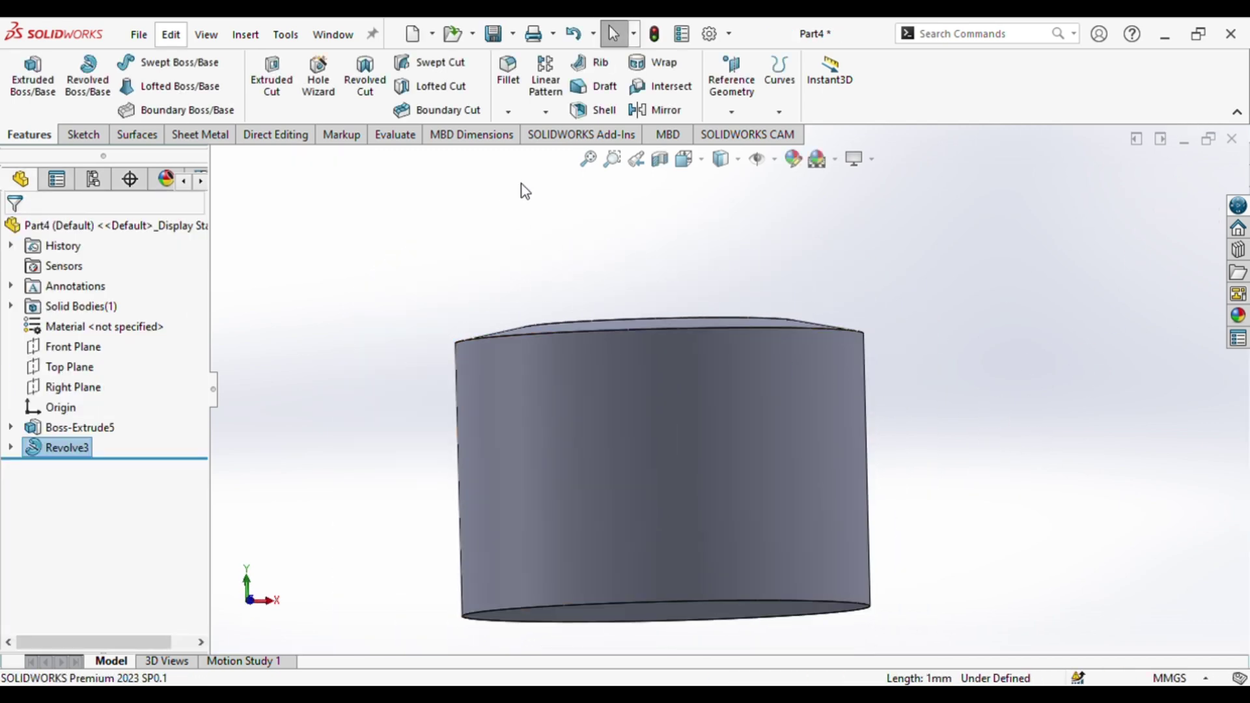
pyautogui.click(682, 112)
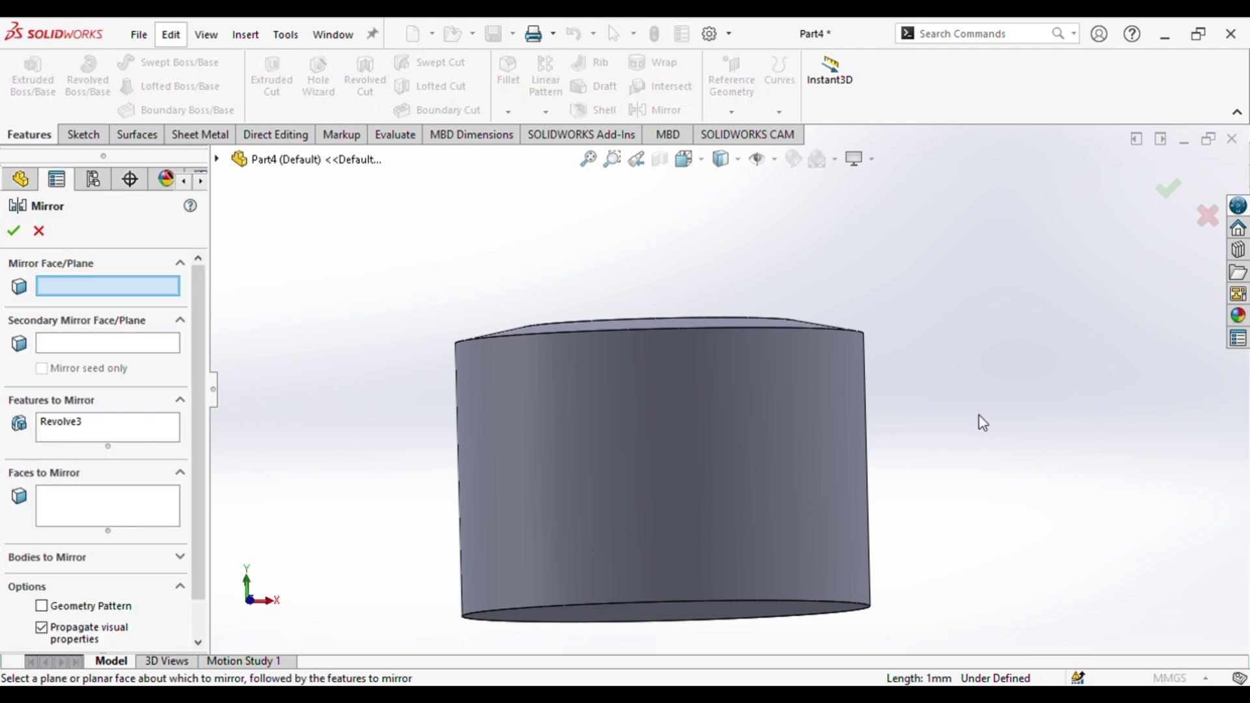
pyautogui.click(219, 159)
pyautogui.click(297, 301)
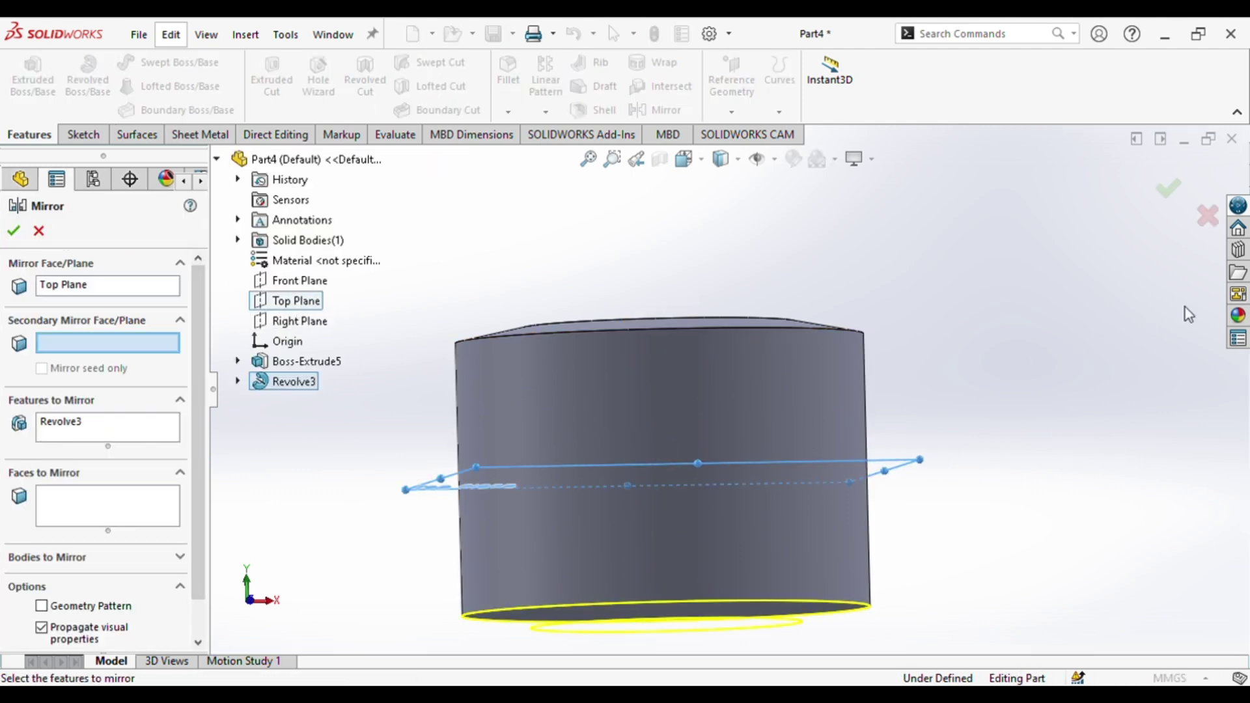
pyautogui.moveTo(995, 482)
pyautogui.mouseDown(button='middle')
pyautogui.moveTo(1022, 408)
pyautogui.moveTo(980, 473)
pyautogui.mouseUp(button='middle')
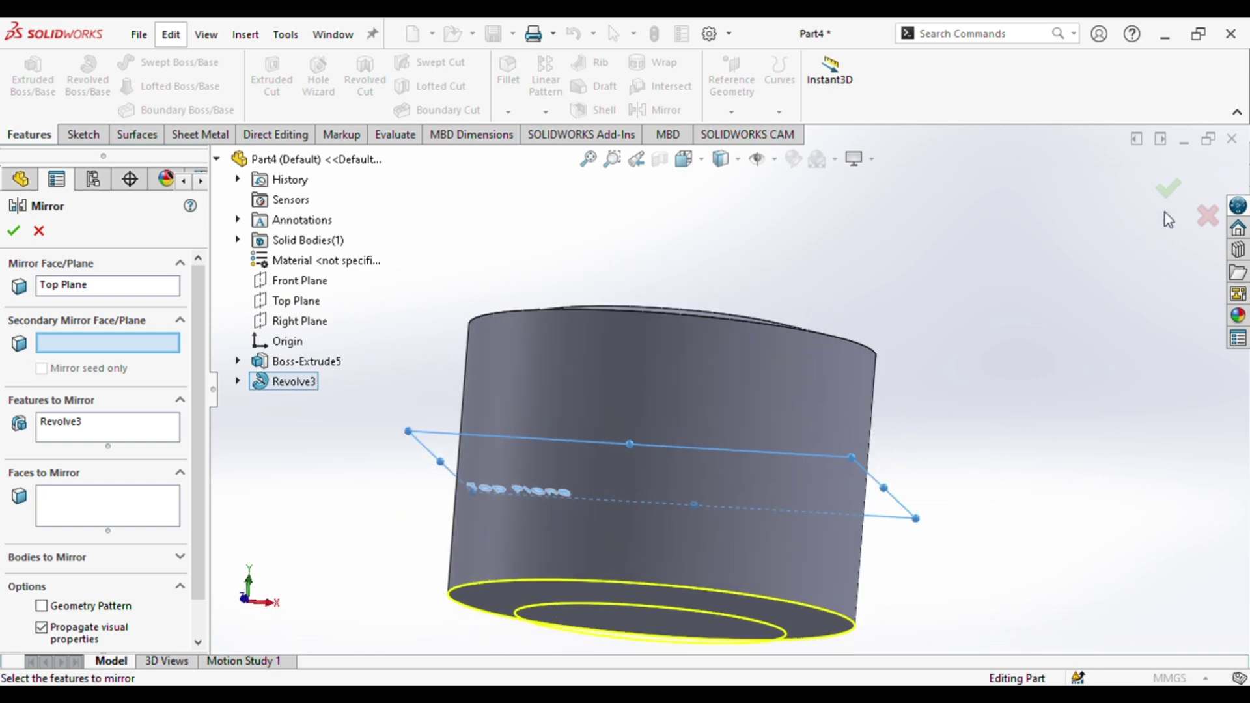
pyautogui.click(1169, 189)
# - Start a sketch on the raised flat top face and draw a circle centered on the origin with a 10 mm radius
pyautogui.moveTo(956, 329); pyautogui.dragTo(862, 502, button='middle')
pyautogui.click(709, 362)
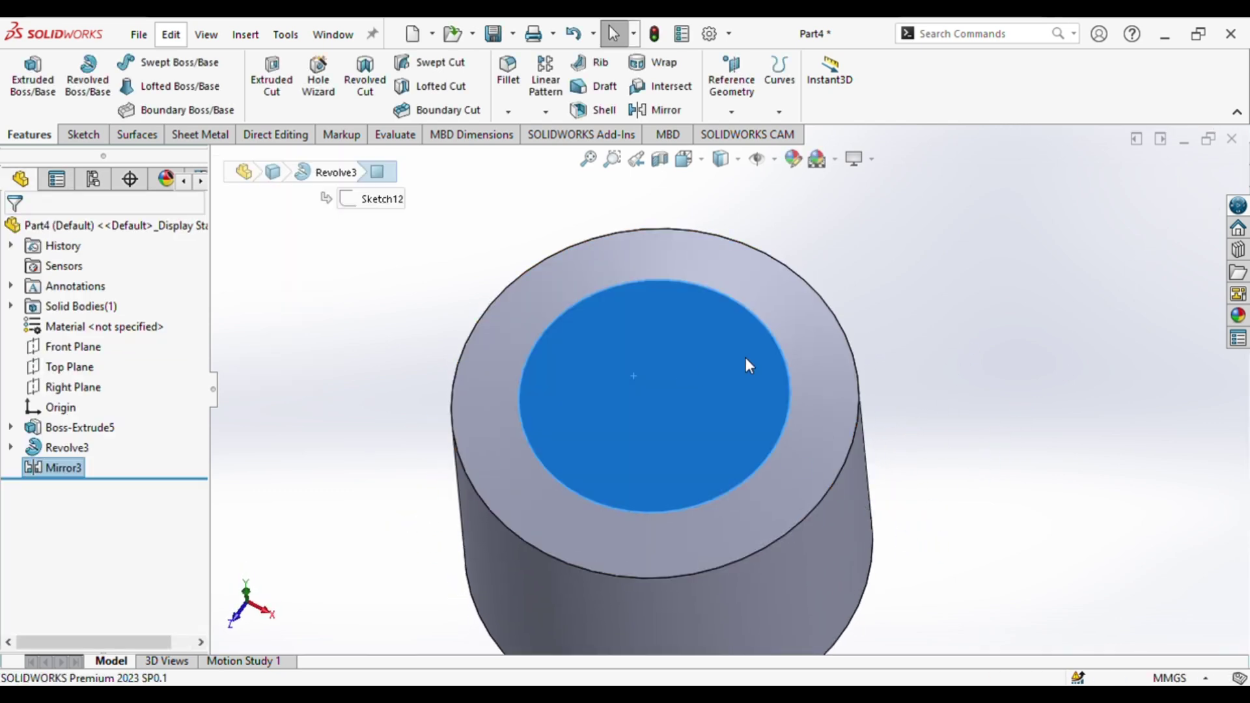
pyautogui.click(721, 319)
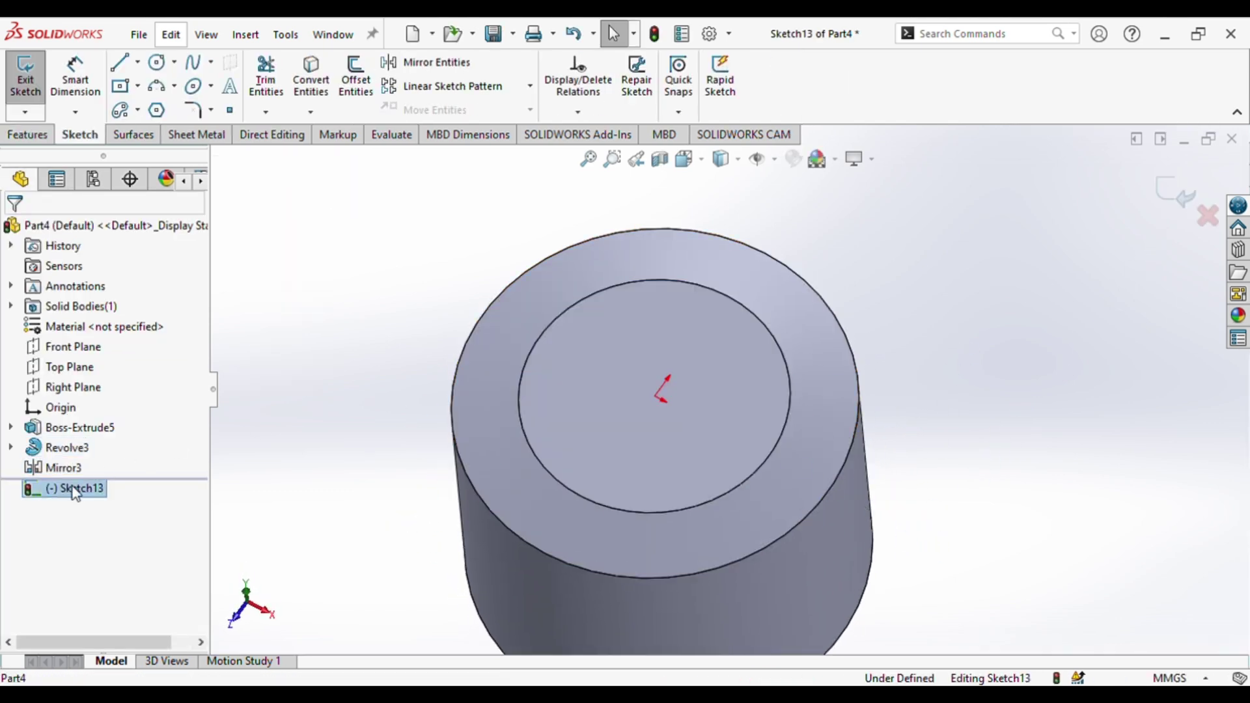
pyautogui.click(97, 474)
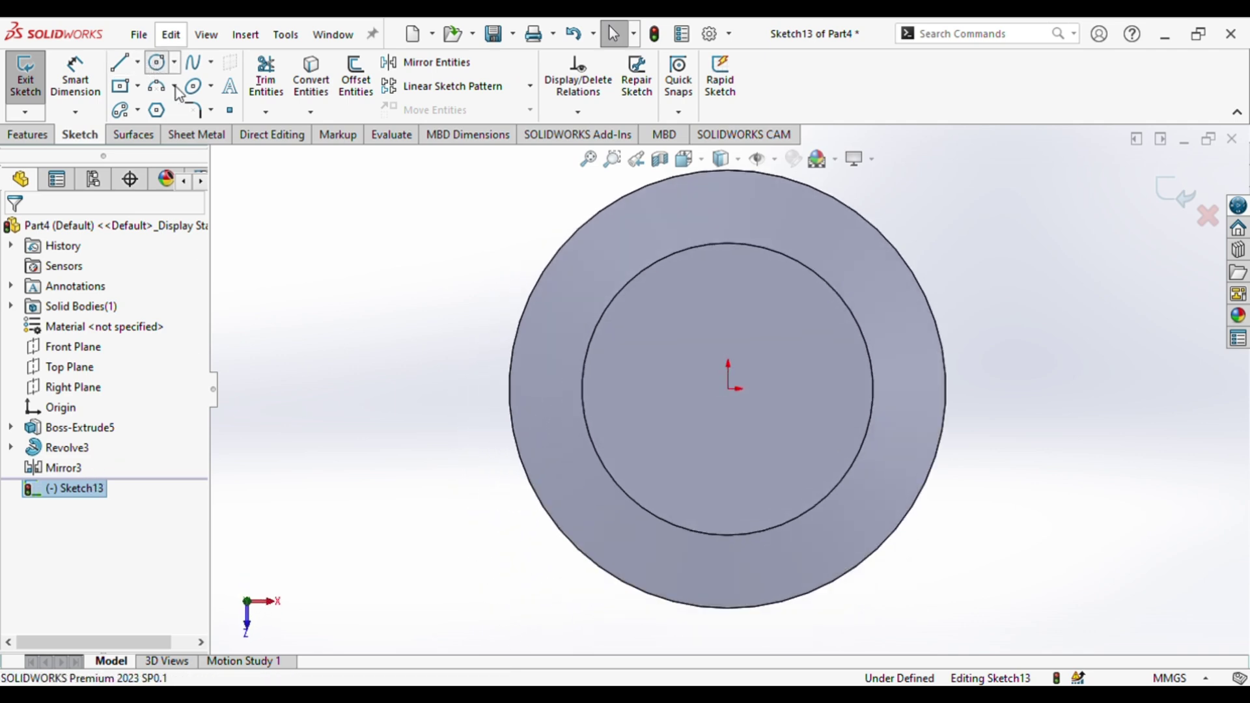
pyautogui.click(157, 62)
pyautogui.click(728, 389)
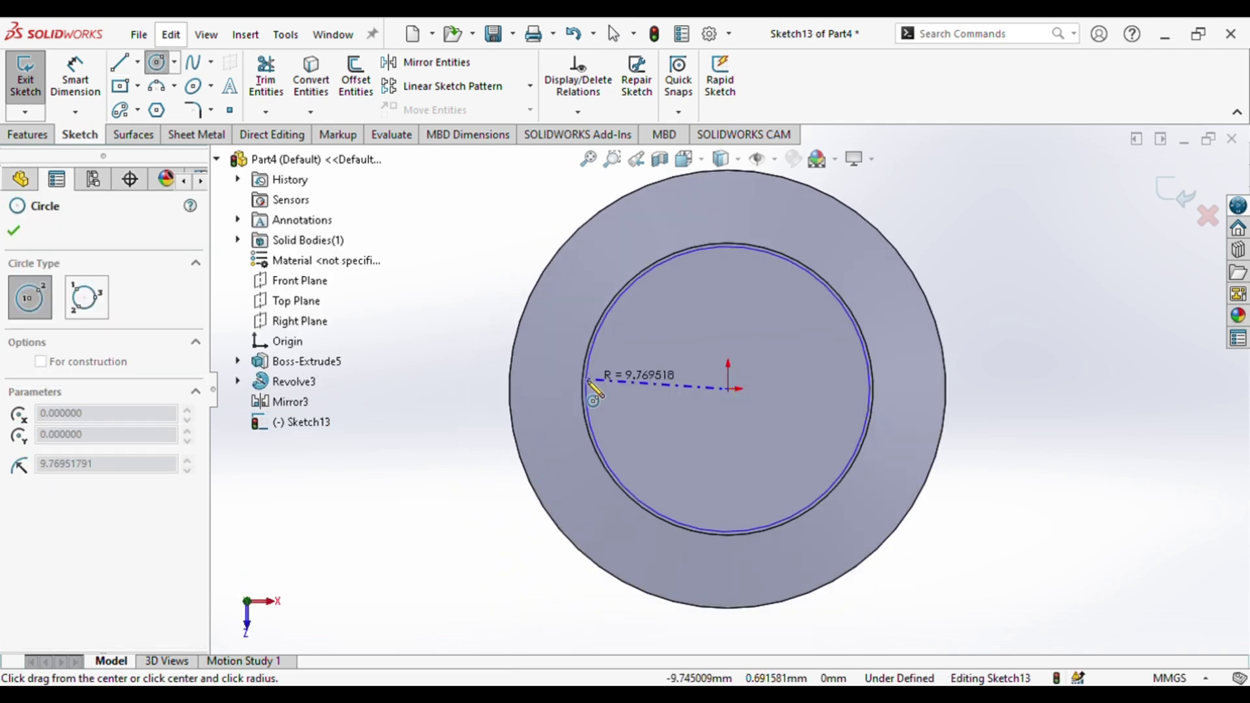
pyautogui.click(596, 391)
pyautogui.press('Escape')
pyautogui.click(130, 580)
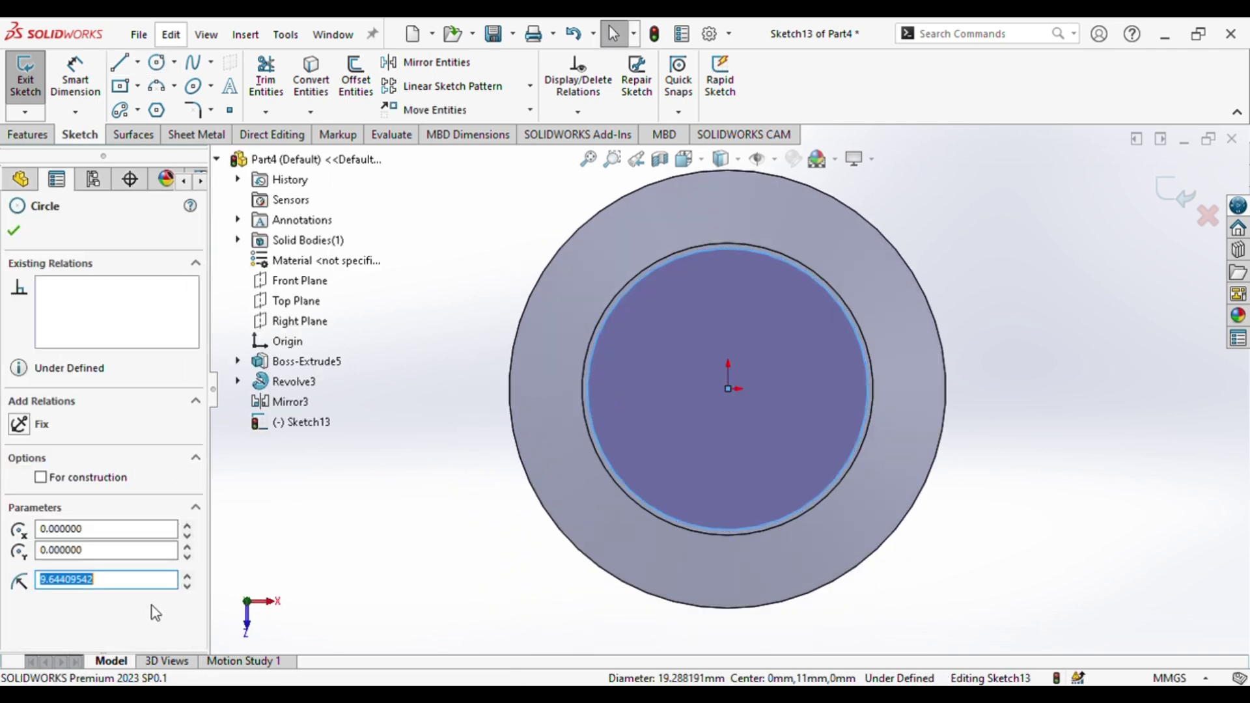
pyautogui.write('10')
pyautogui.press('Return')
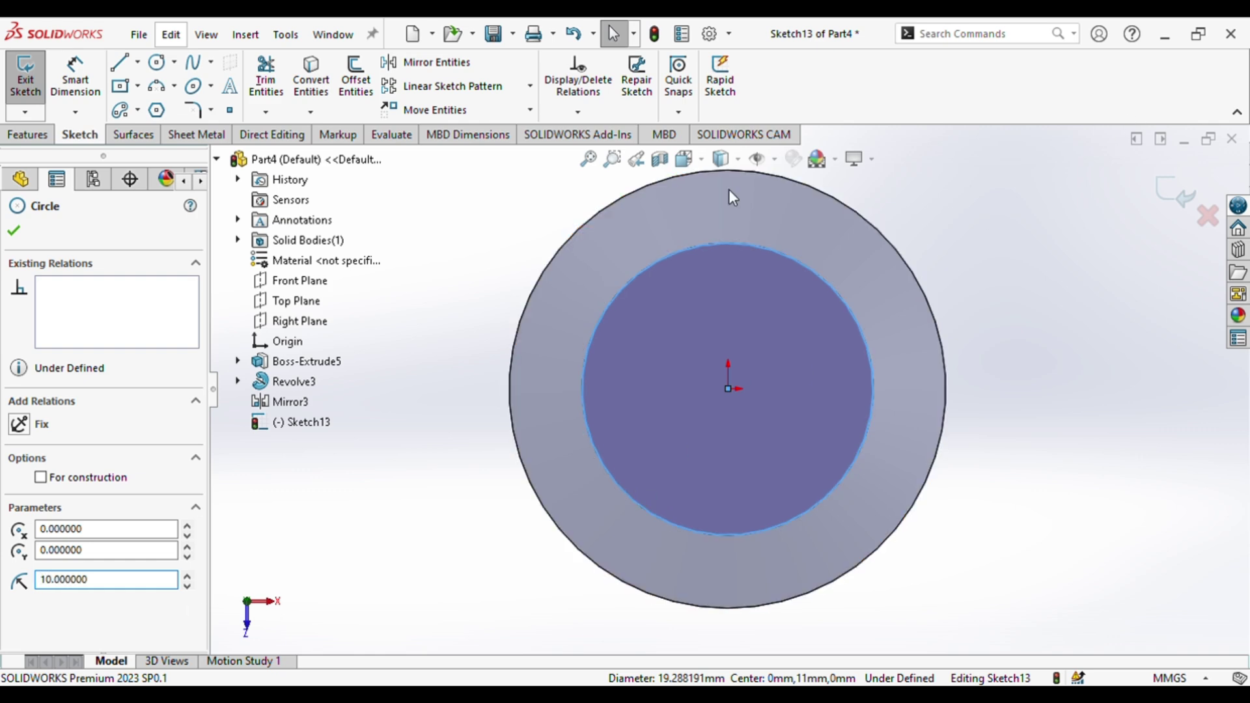
# - Cut-extrude the 10 mm radius circle downward into the cylinder, setting the cut depth freehand
pyautogui.click(25, 135)
pyautogui.click(272, 96)
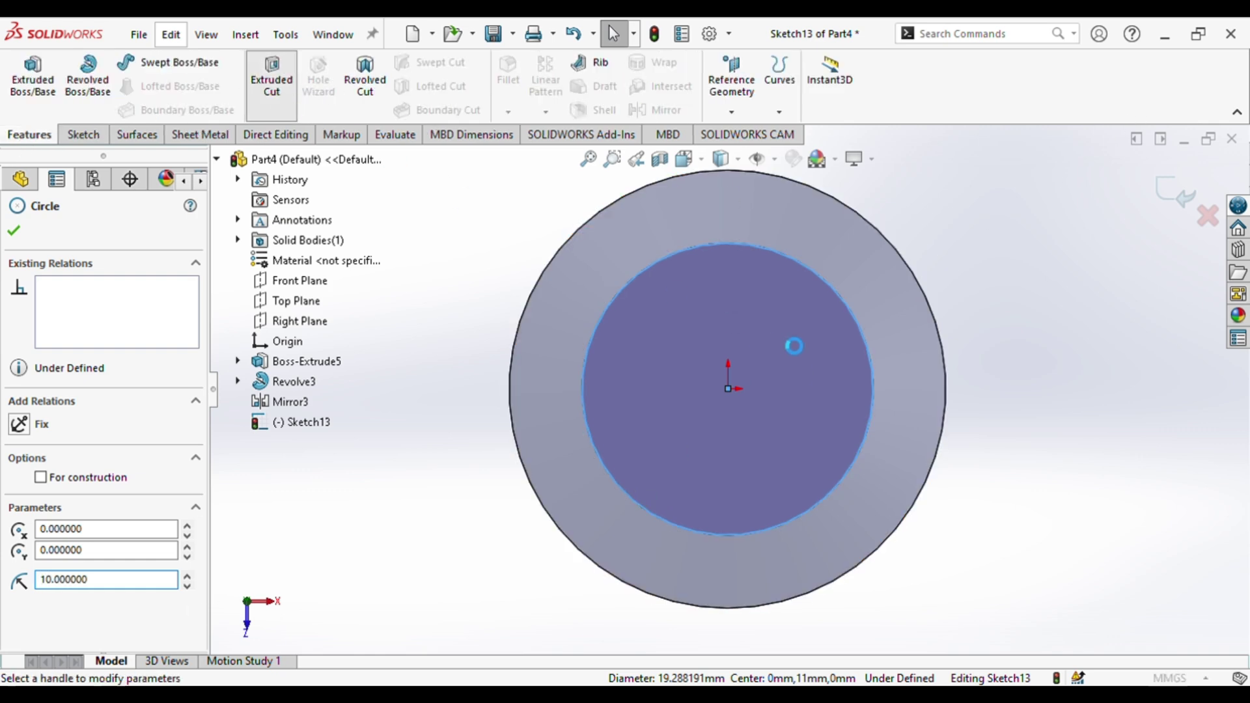
pyautogui.moveTo(960, 441); pyautogui.dragTo(721, 510, button='middle')
pyautogui.moveTo(712, 538); pyautogui.dragTo(697, 641)
pyautogui.click(1169, 195)
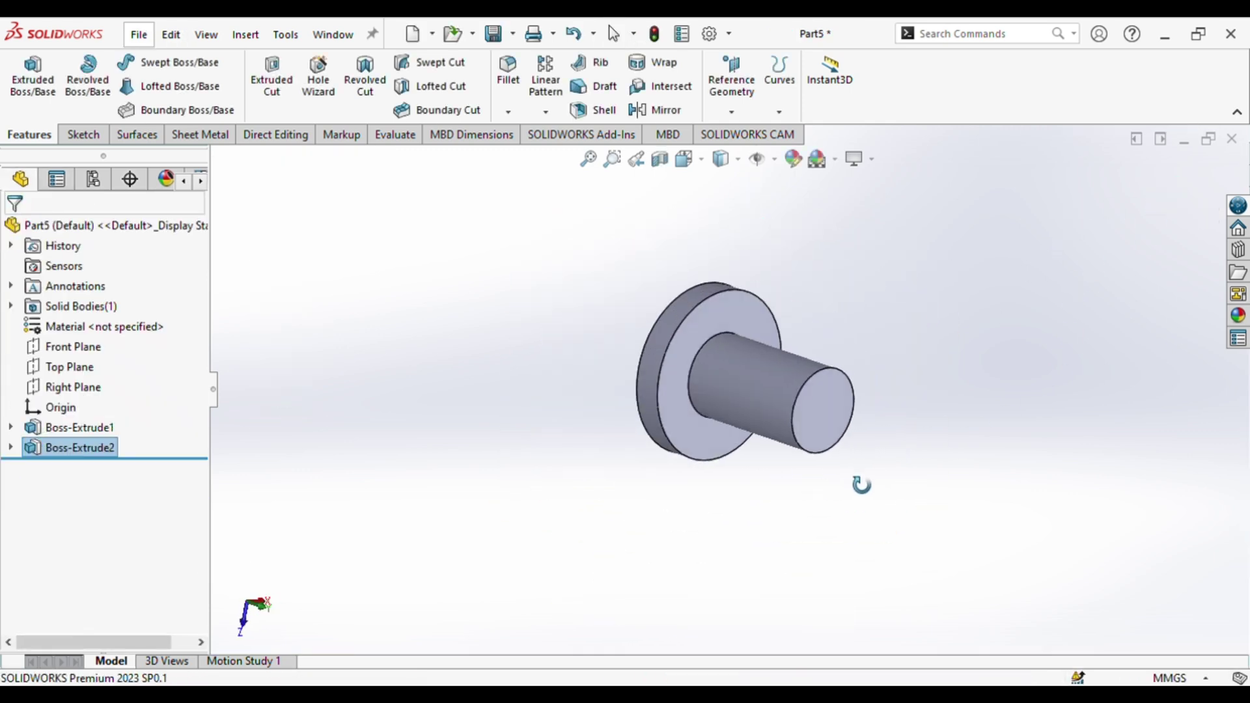
pyautogui.moveTo(859, 483)
pyautogui.mouseDown(button='middle')
pyautogui.moveTo(912, 389)
pyautogui.moveTo(908, 366)
pyautogui.moveTo(795, 399)
pyautogui.moveTo(790, 469)
pyautogui.mouseUp(button='middle')
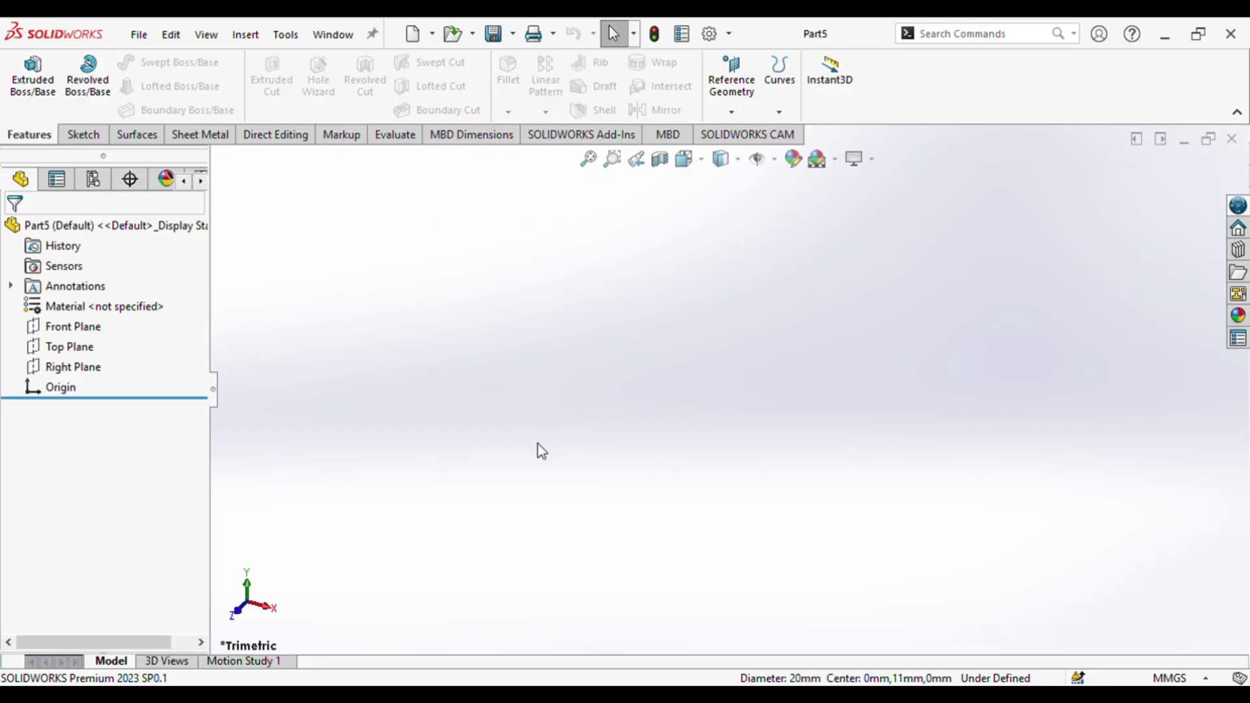
# - Start a sketch on the Top Plane and draw a circle centered on the origin with a 6 mm radius
pyautogui.click(95, 346)
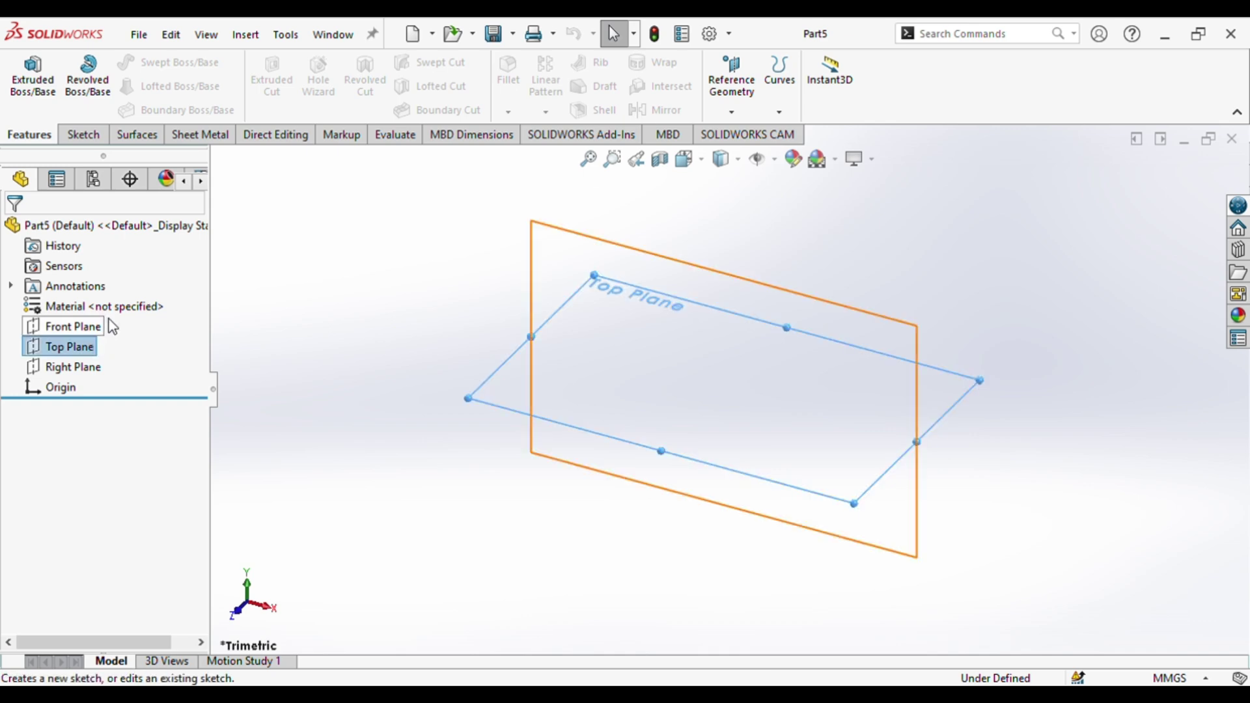
pyautogui.click(108, 319)
pyautogui.click(156, 62)
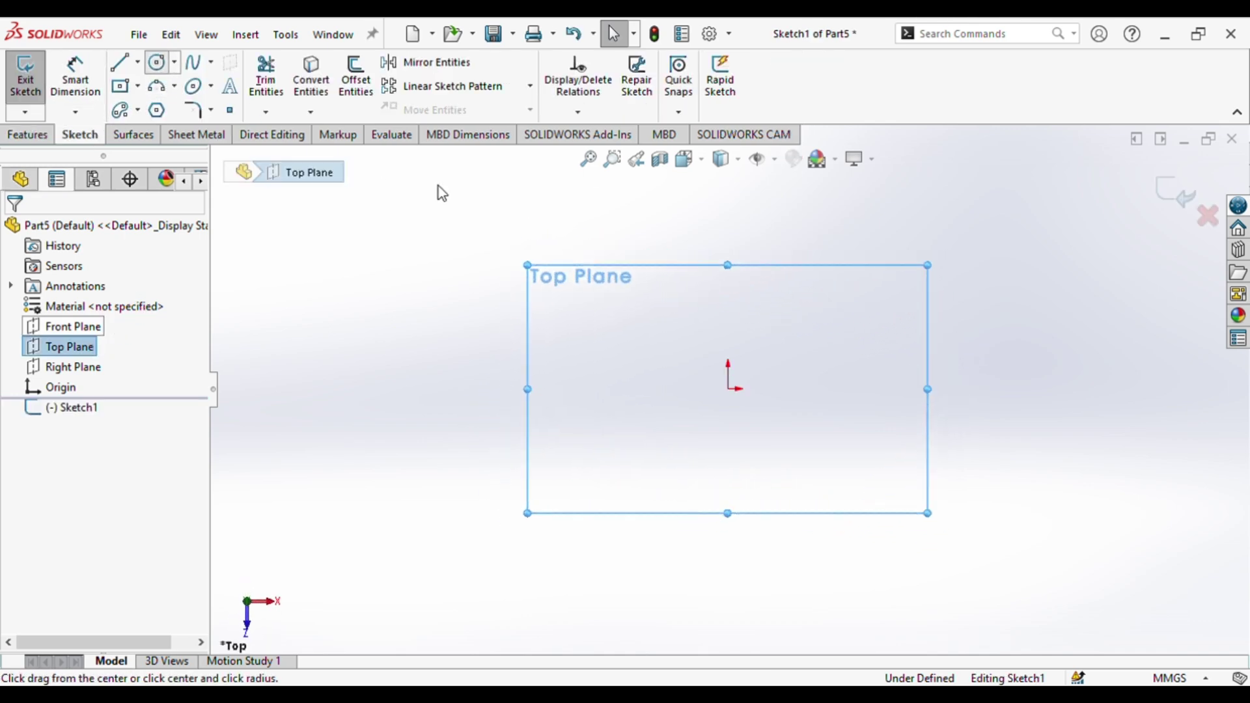
pyautogui.click(728, 389)
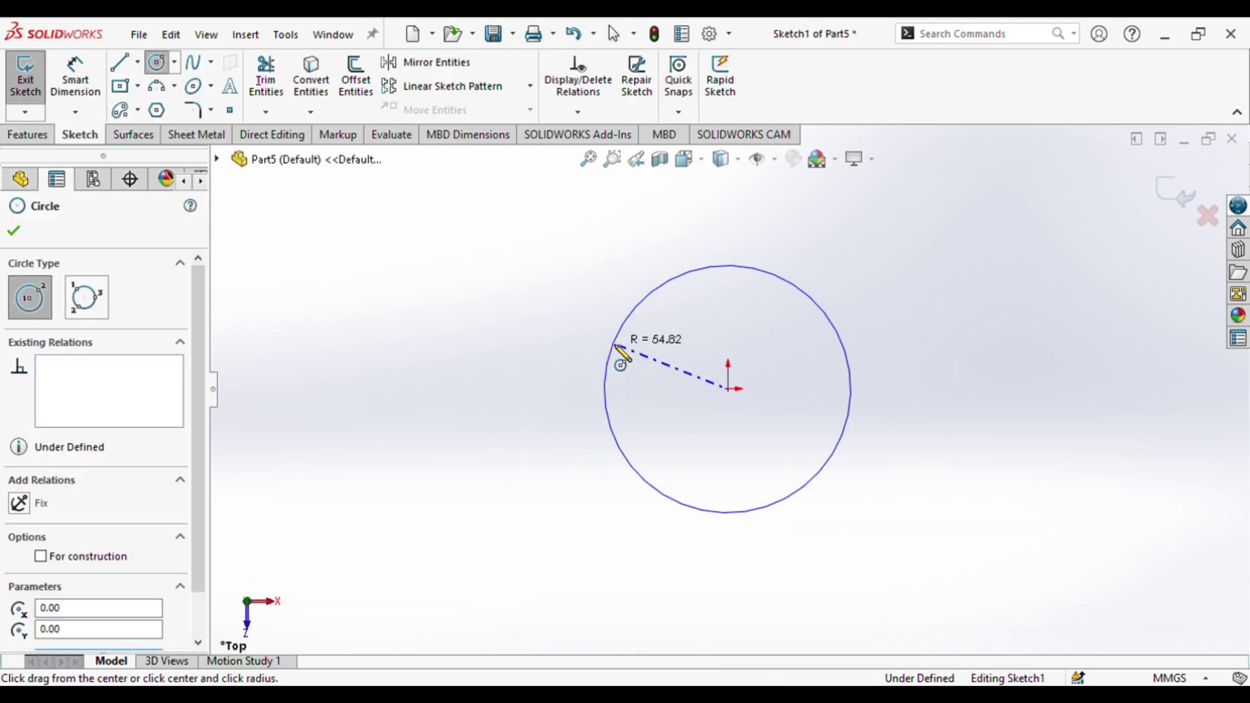
pyautogui.click(615, 345)
pyautogui.press('Escape')
pyautogui.click(617, 333)
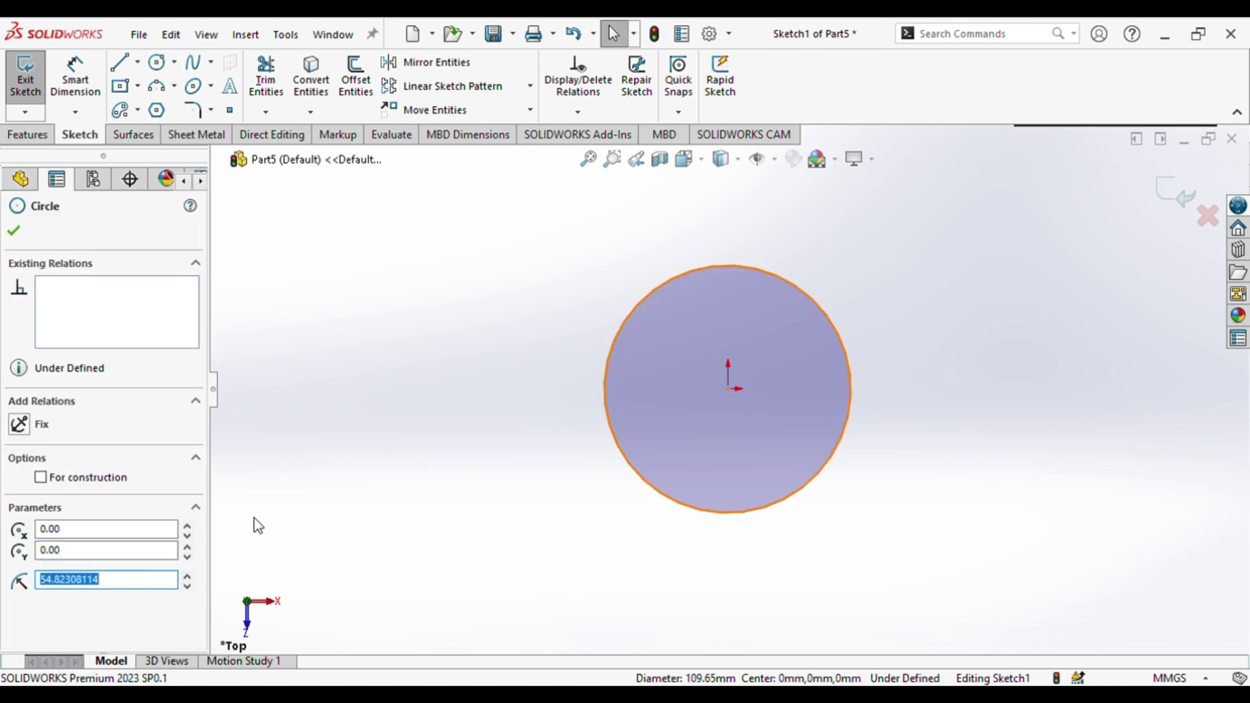
pyautogui.write('4+1')
pyautogui.press('Return')
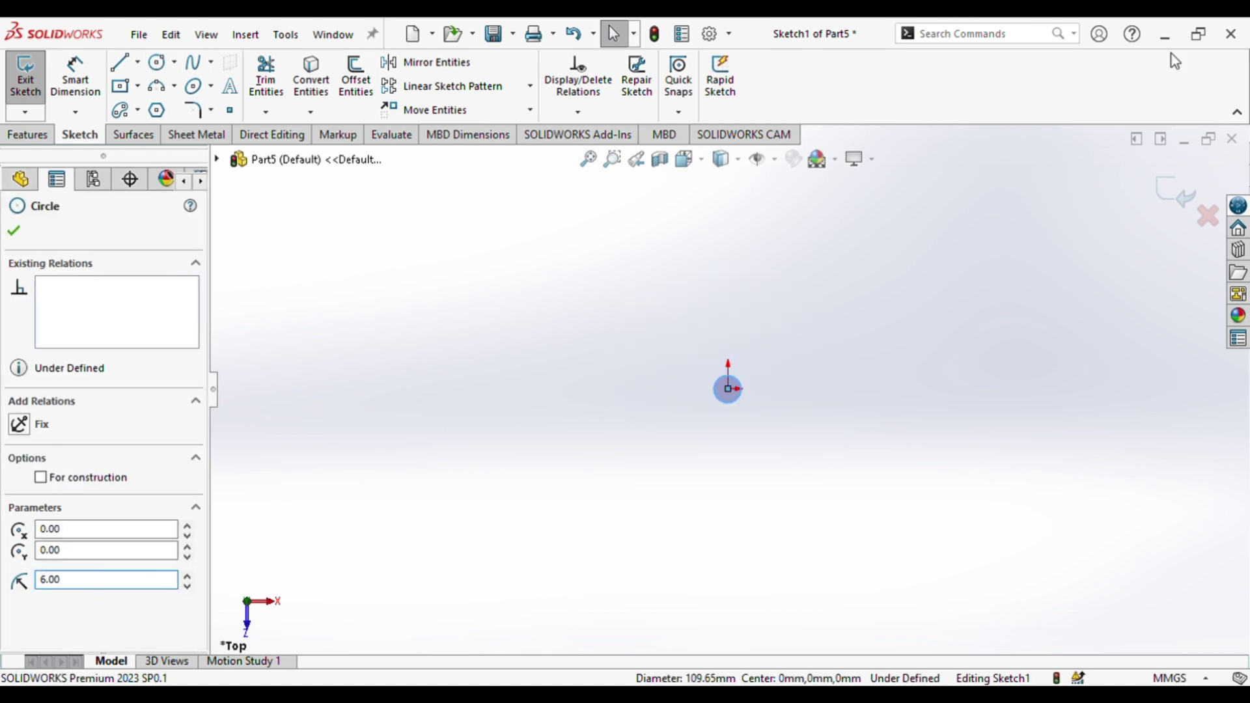
# - Extrude the 6 mm radius circle 2 mm in one direction from the sketch plane using the Blind end condition
pyautogui.click(588, 160)
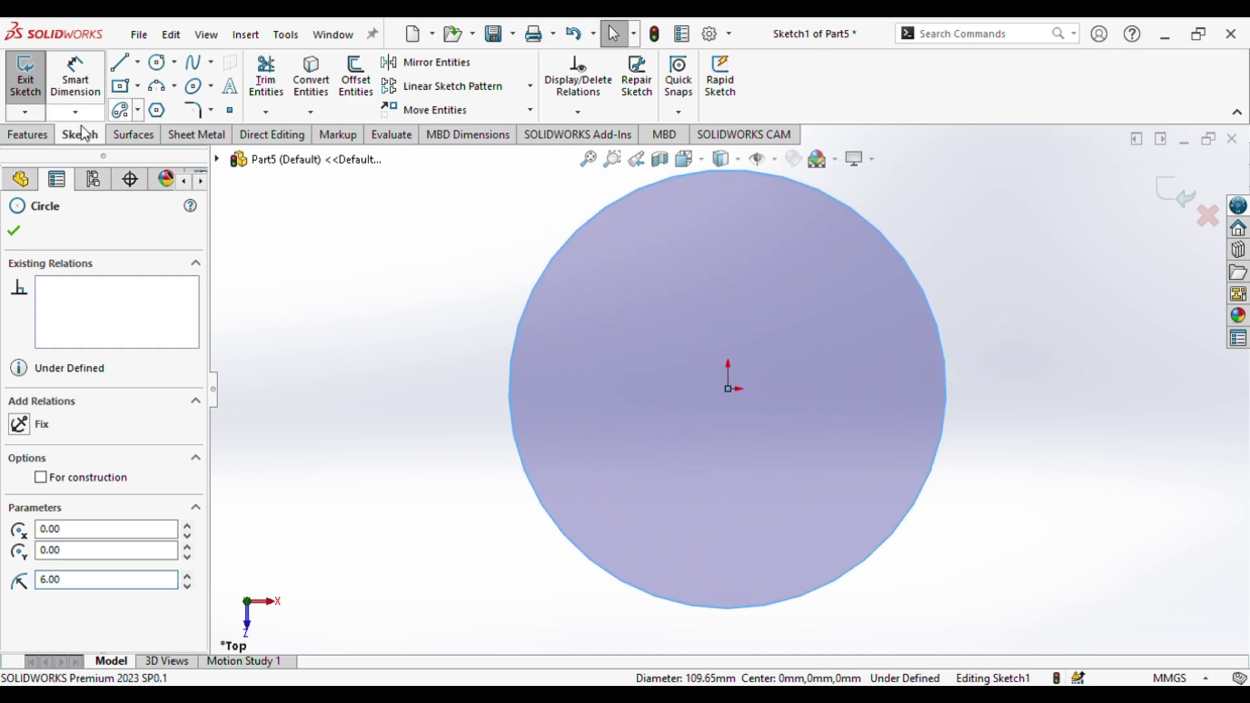
pyautogui.click(28, 134)
pyautogui.click(32, 77)
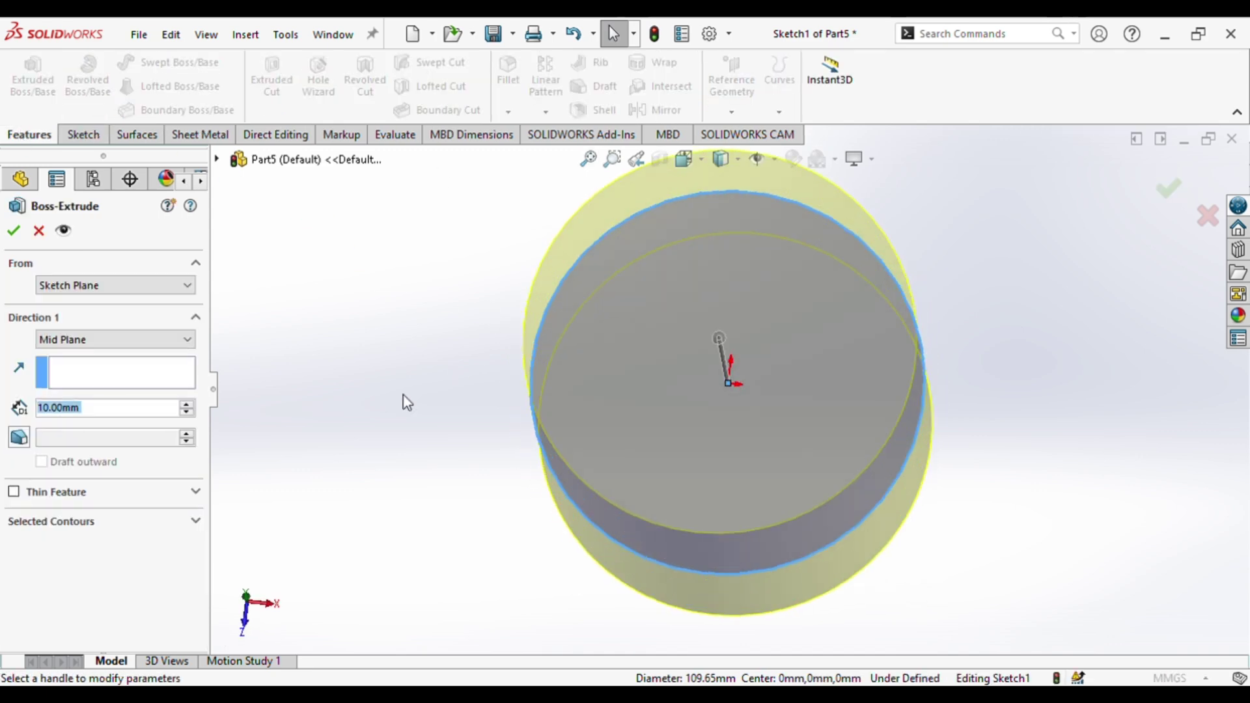
pyautogui.write('2')
pyautogui.press('Return')
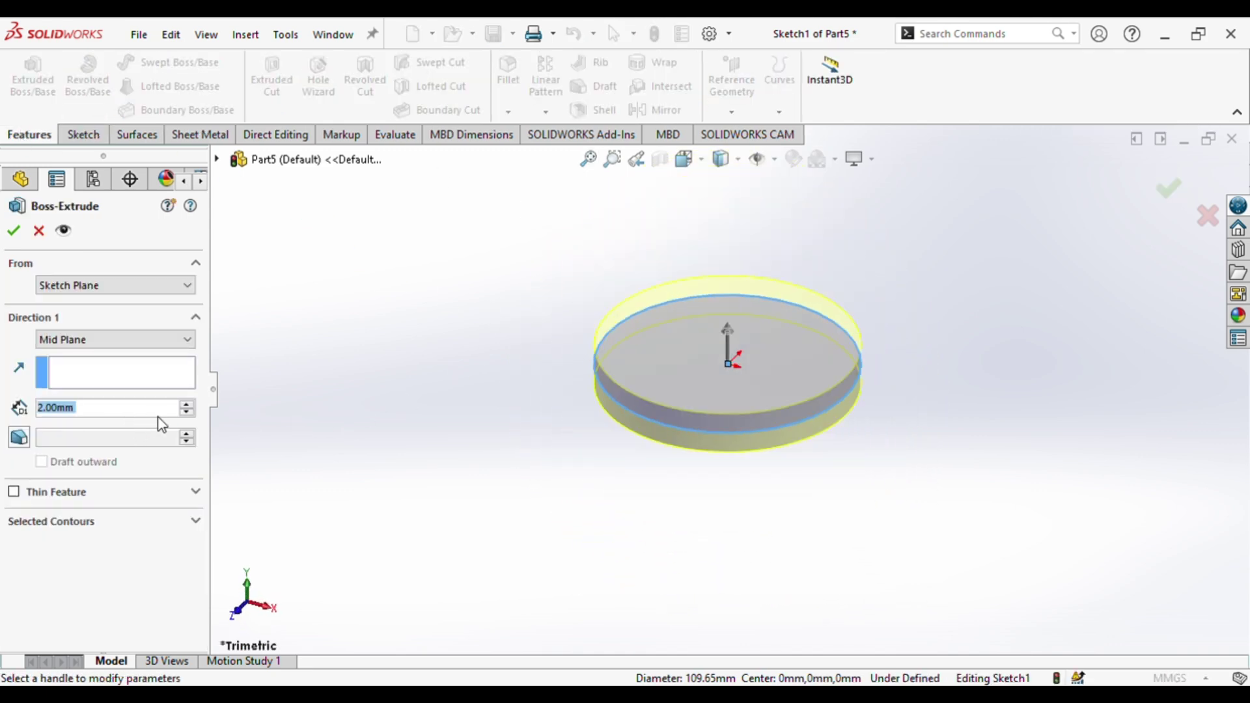
pyautogui.click(124, 338)
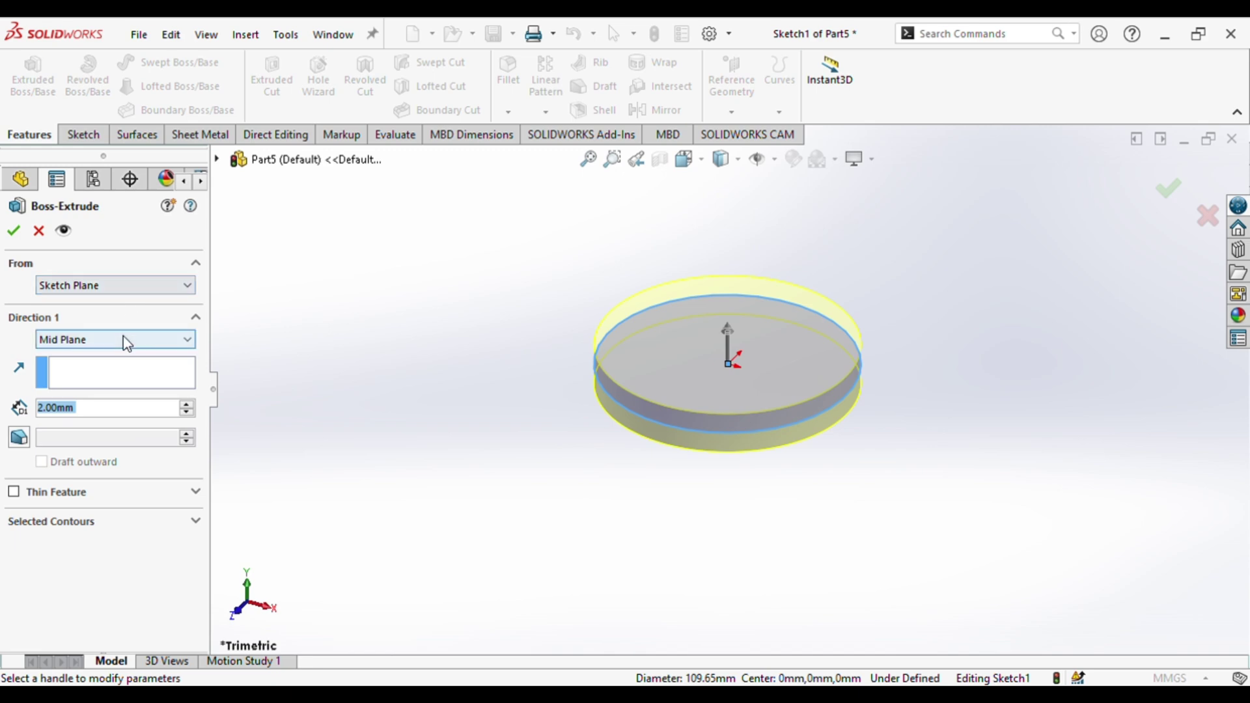
pyautogui.click(97, 357)
pyautogui.click(1169, 188)
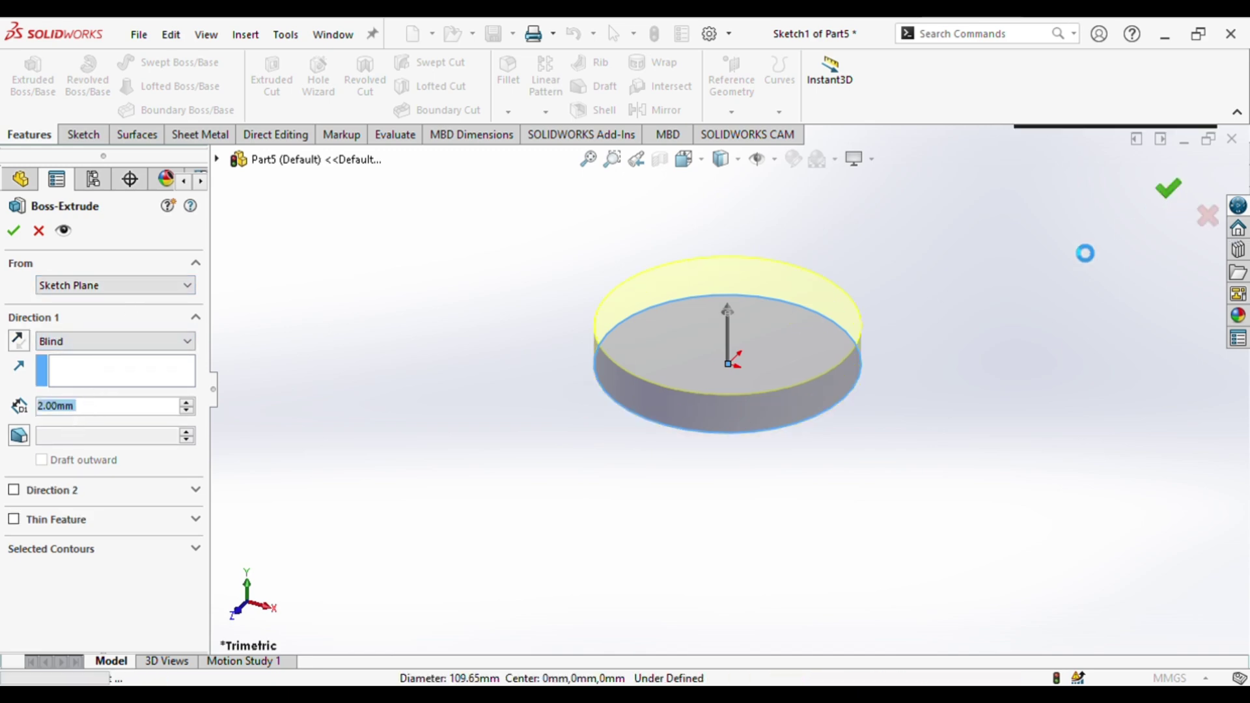
# - Start a sketch on the disc's upper face and draw a circle centered on the origin with a 3 mm radius
pyautogui.click(719, 346)
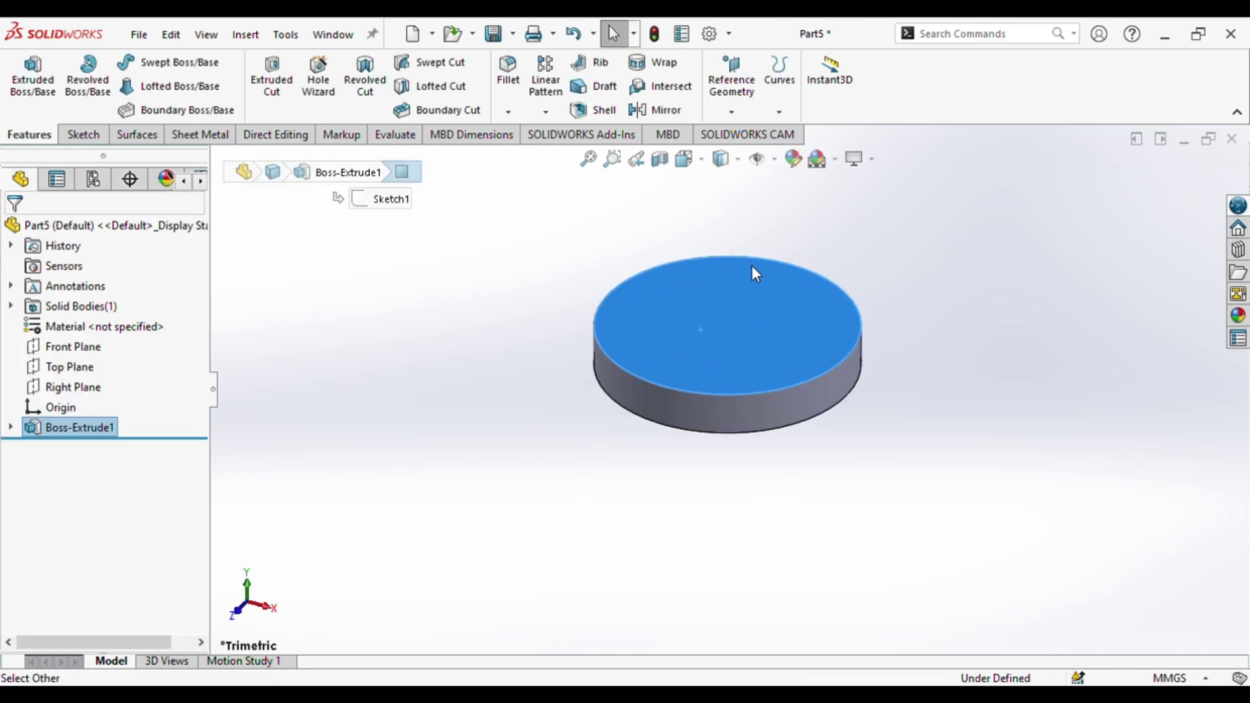
pyautogui.click(747, 301)
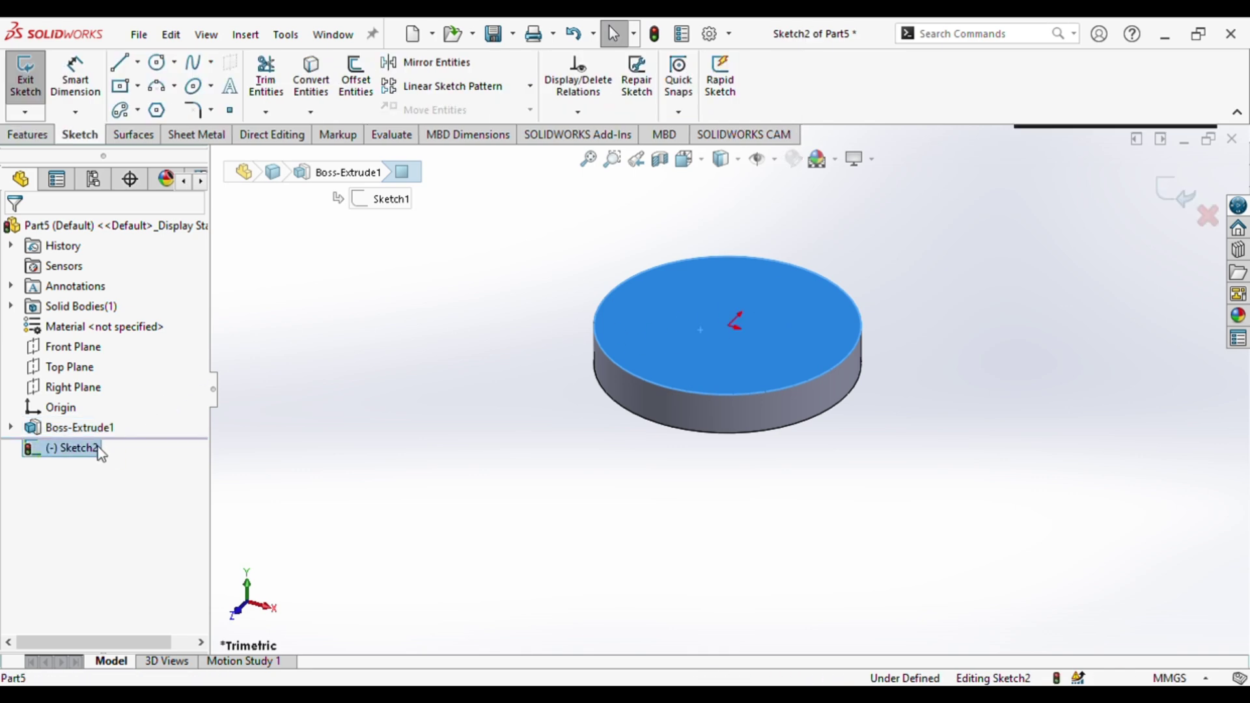
pyautogui.click(156, 62)
pyautogui.click(728, 389)
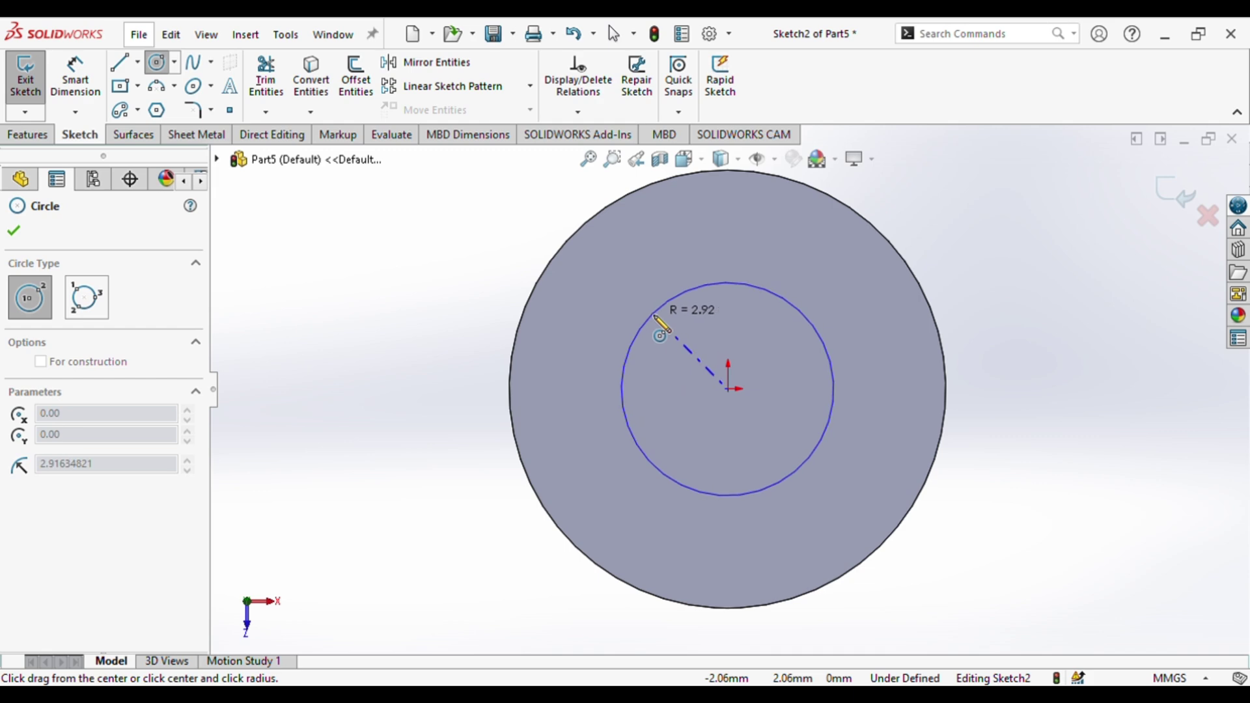
pyautogui.click(656, 317)
pyautogui.press('Escape')
pyautogui.click(632, 384)
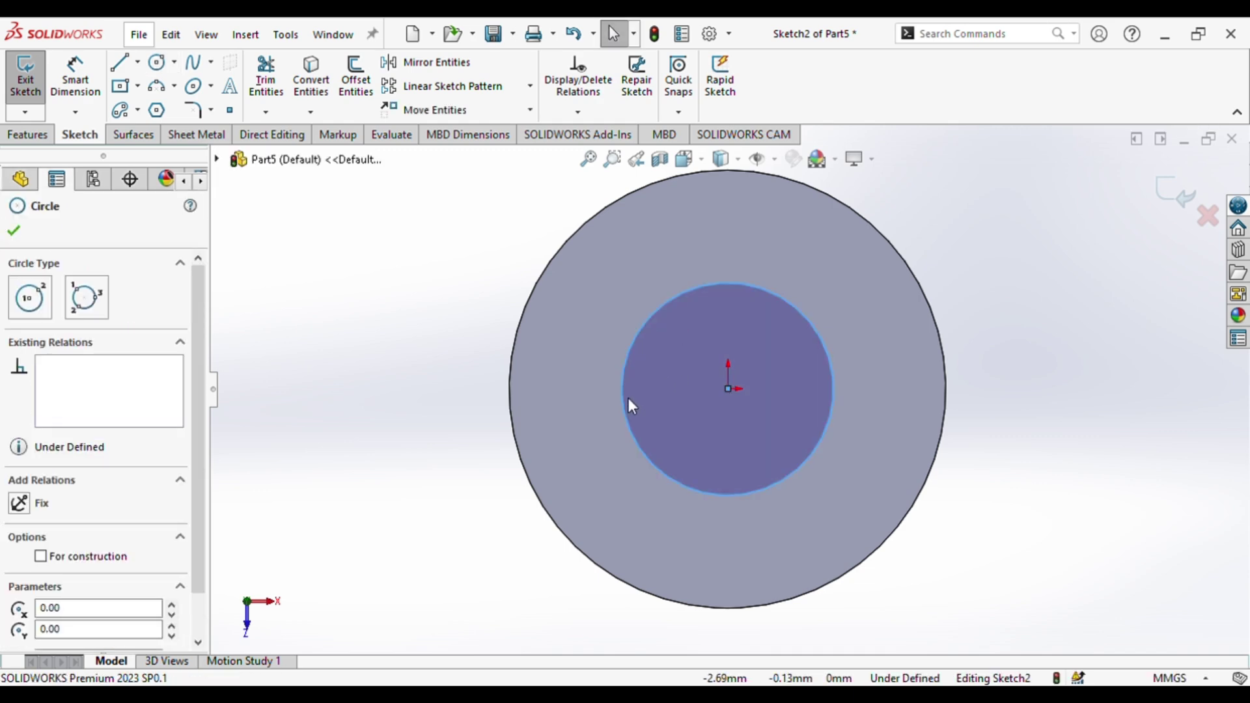
pyautogui.scroll(-2, 190, 603)
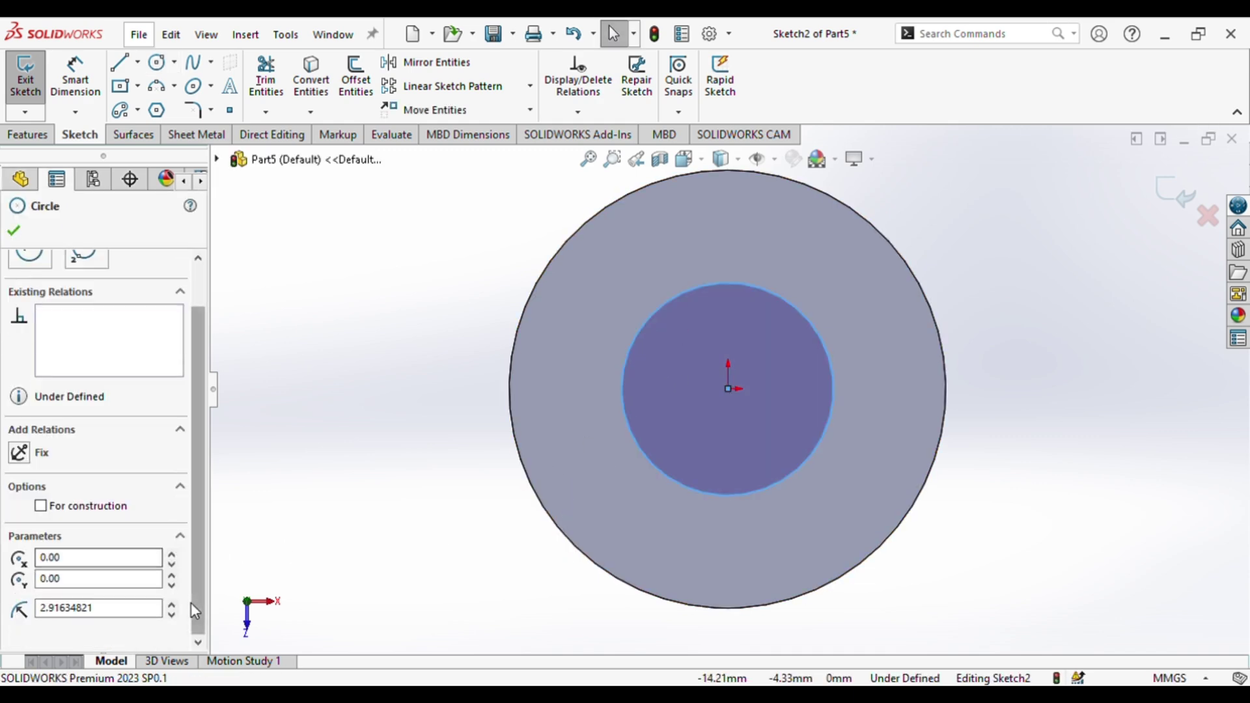
pyautogui.click(133, 611)
pyautogui.write('3')
pyautogui.press('Return')
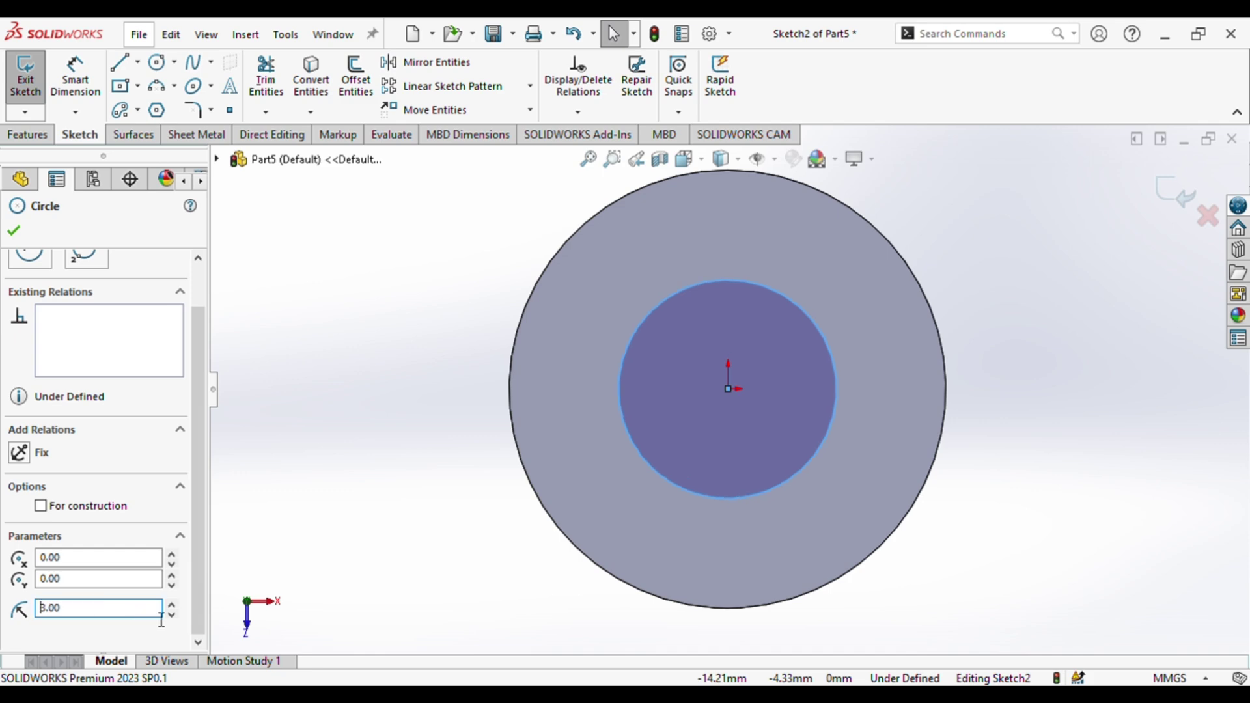
# - Extrude the 3 mm radius circle 10 mm as a blind boss, merging the pin with the disc
pyautogui.click(29, 131)
pyautogui.click(33, 80)
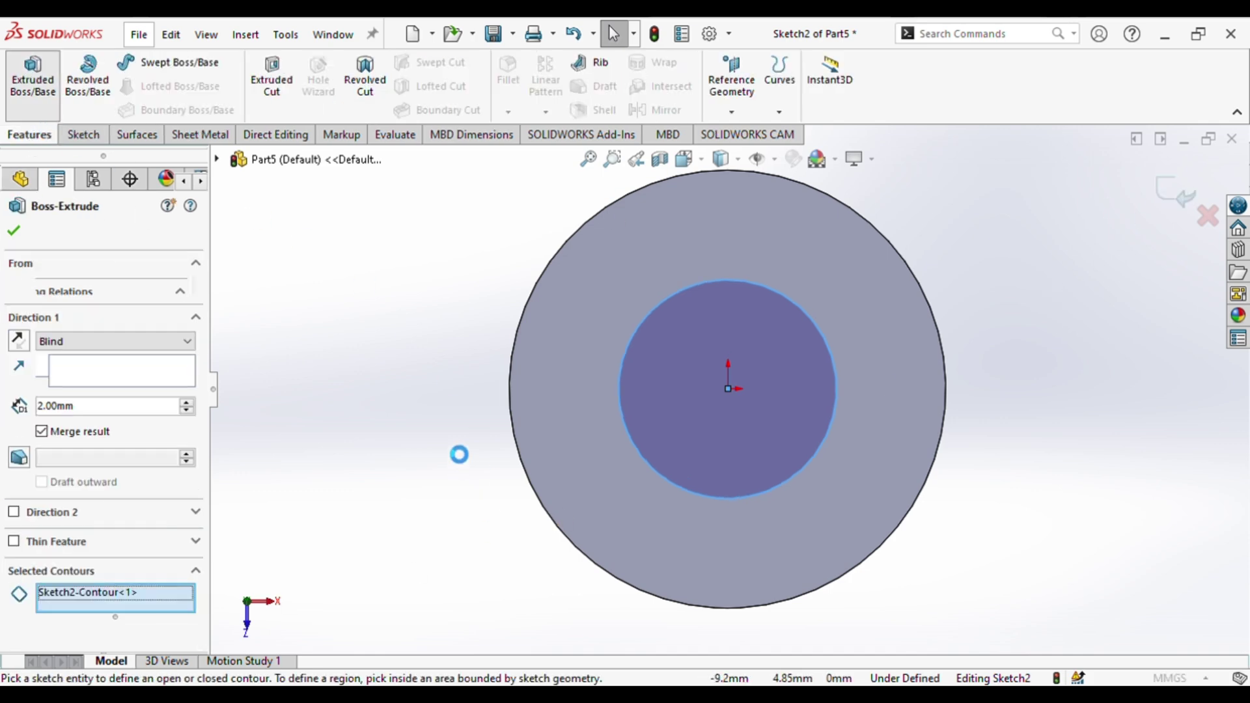
pyautogui.click(160, 406)
pyautogui.write('10')
pyautogui.press('Return')
pyautogui.moveTo(358, 497); pyautogui.dragTo(586, 465, button='middle')
pyautogui.click(1169, 189)
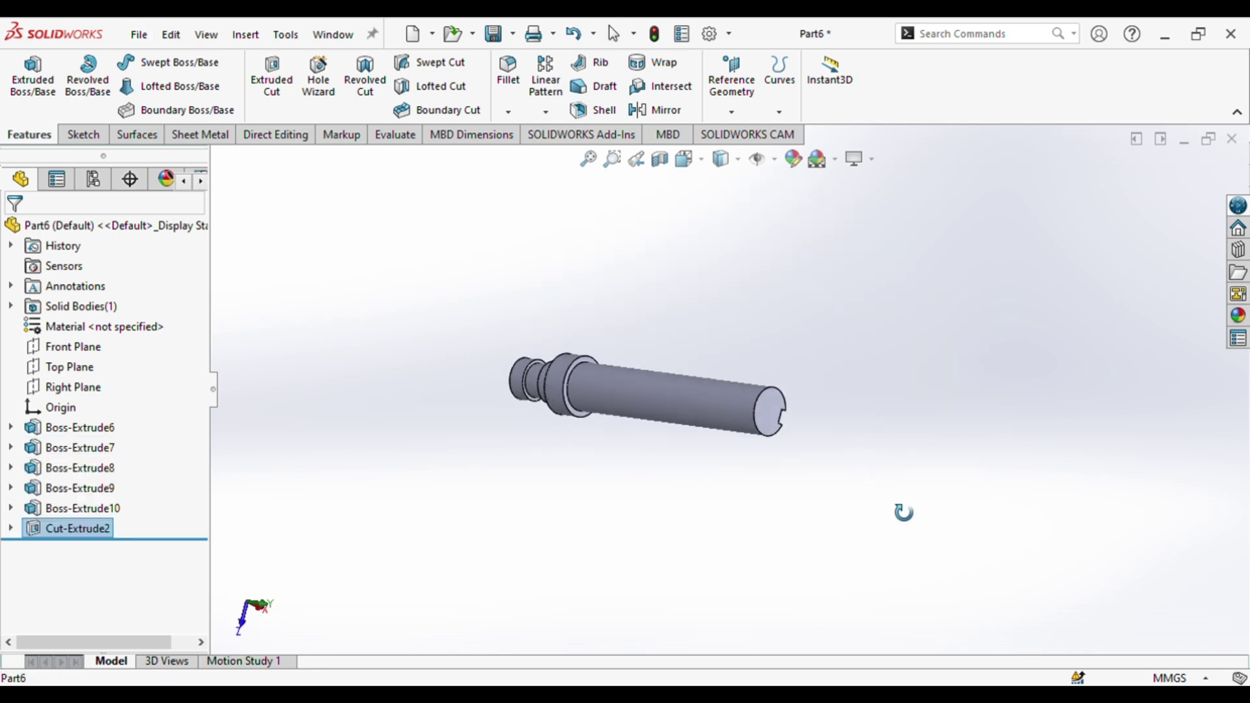
# - In Part6, sketch a circle on the Top Plane centered on the origin with a radius of 17/2 (8.5 mm)
pyautogui.moveTo(904, 513)
pyautogui.mouseDown(button='middle')
pyautogui.moveTo(799, 589)
pyautogui.moveTo(497, 467)
pyautogui.moveTo(514, 307)
pyautogui.moveTo(807, 539)
pyautogui.moveTo(952, 455)
pyautogui.mouseUp(button='middle')
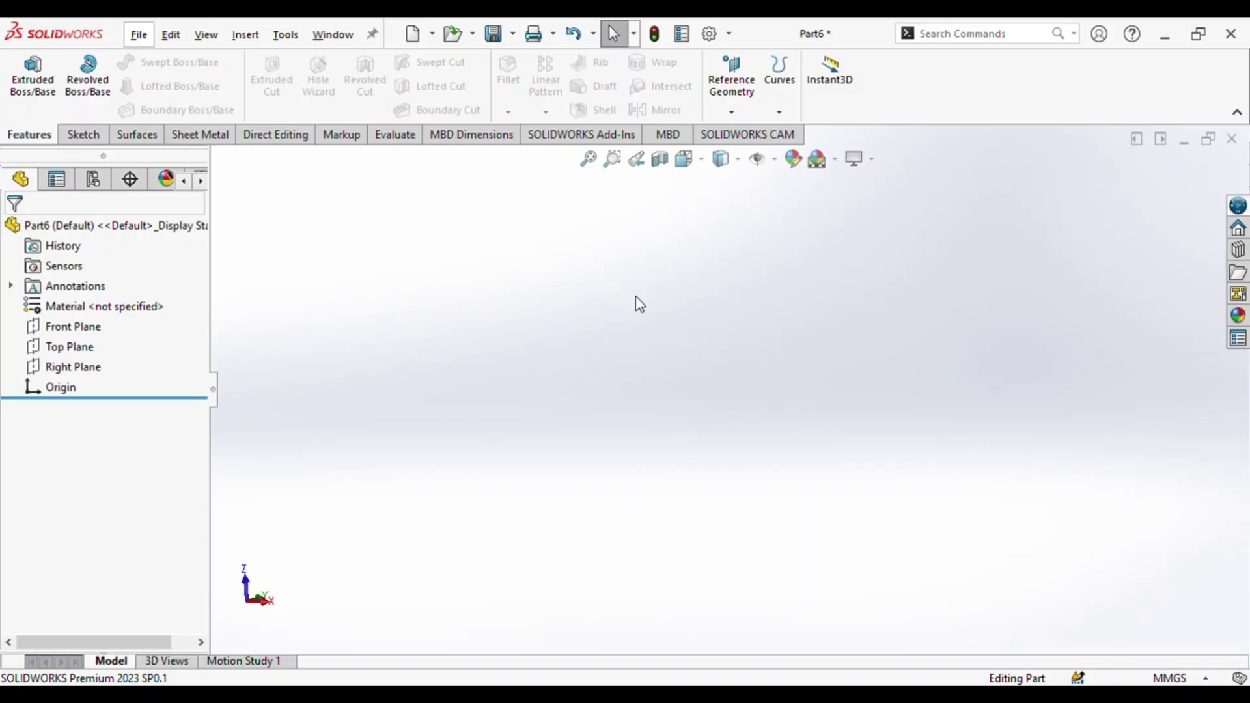
pyautogui.click(69, 346)
pyautogui.click(143, 285)
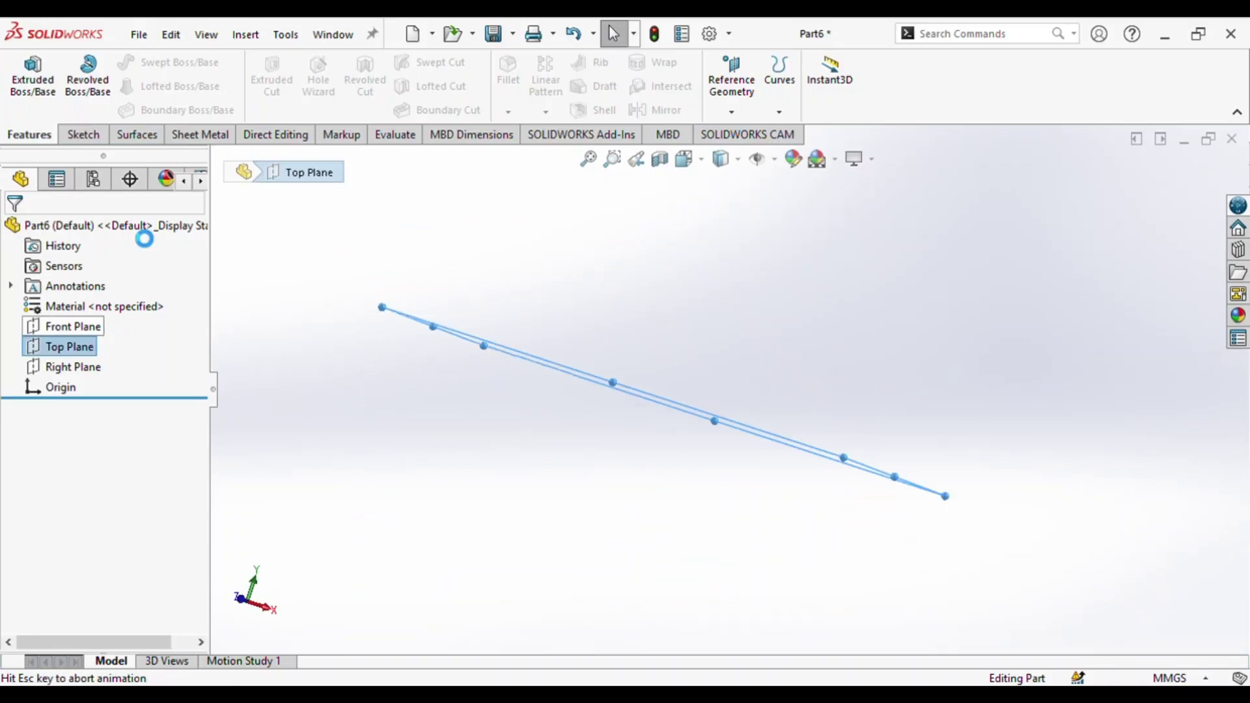
pyautogui.click(156, 62)
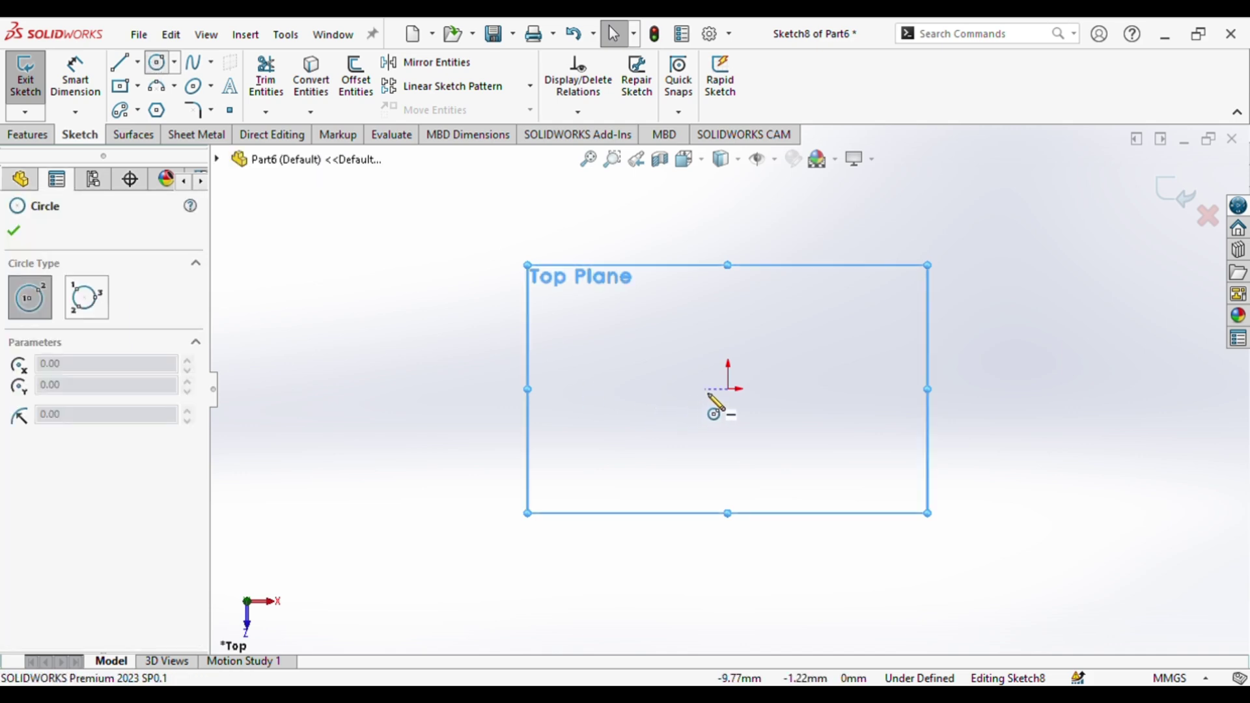
pyautogui.moveTo(728, 389); pyautogui.dragTo(642, 368)
pyautogui.press('Escape')
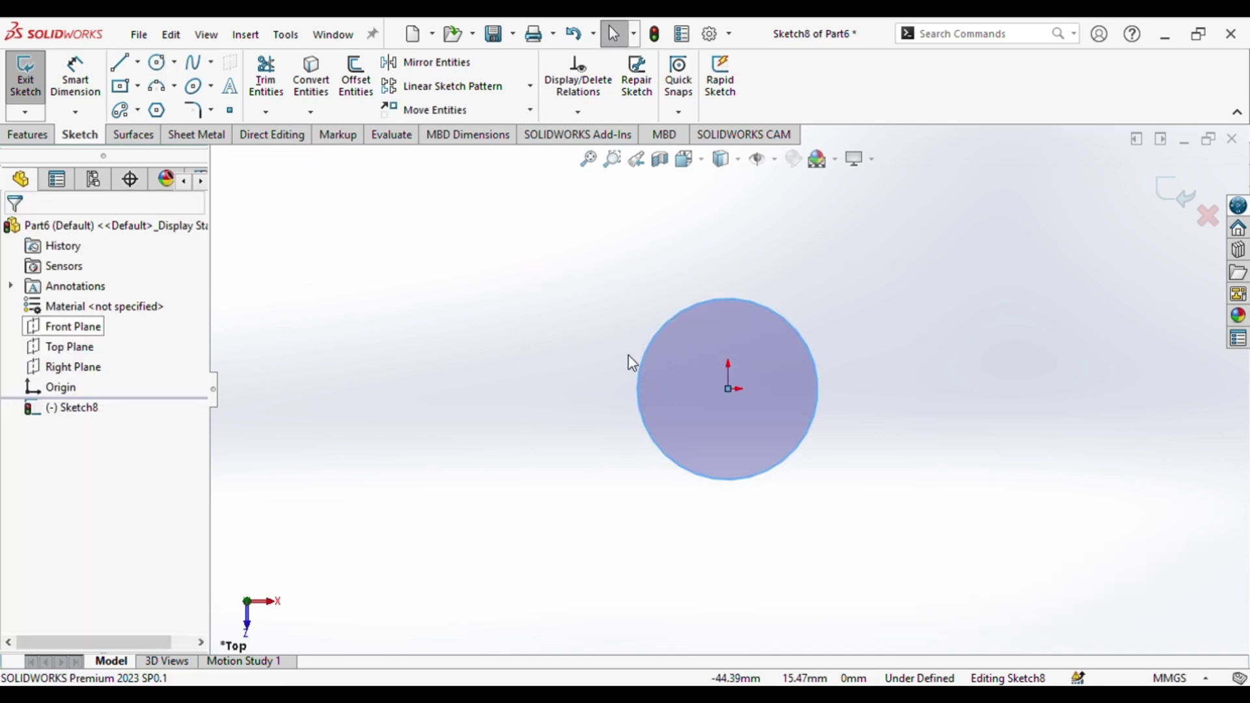
pyautogui.click(642, 358)
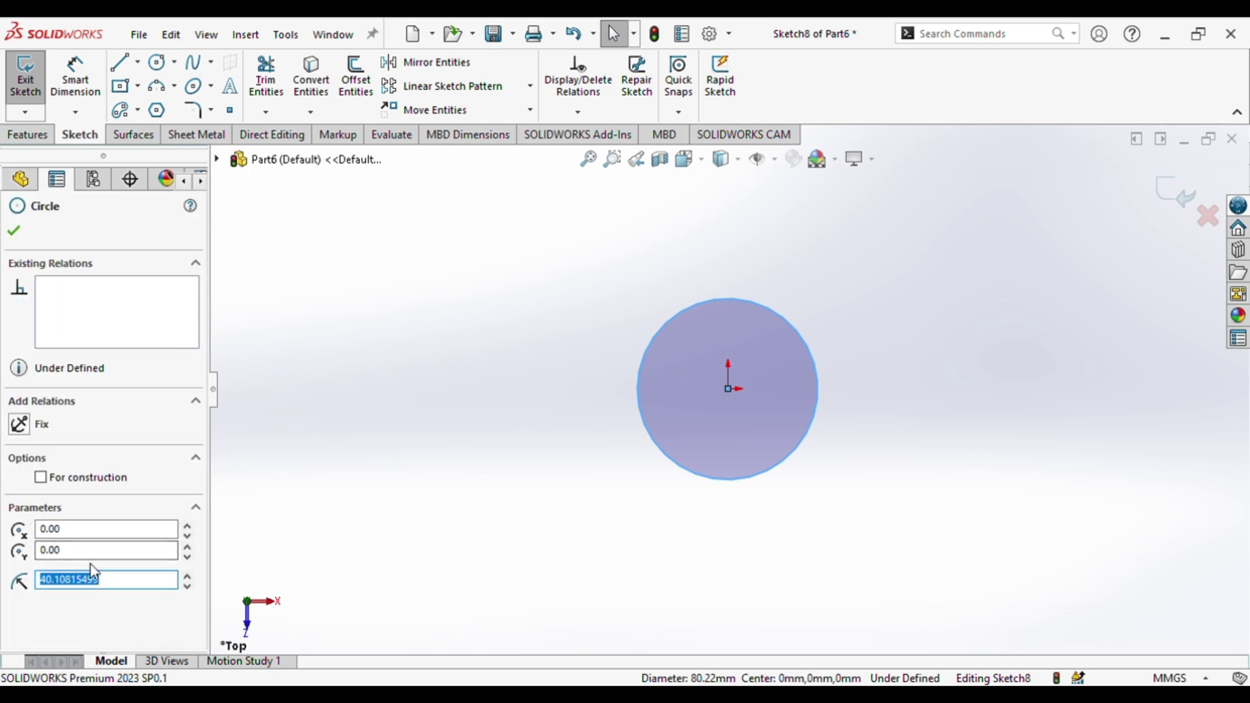
pyautogui.write('17/2')
pyautogui.press('Return')
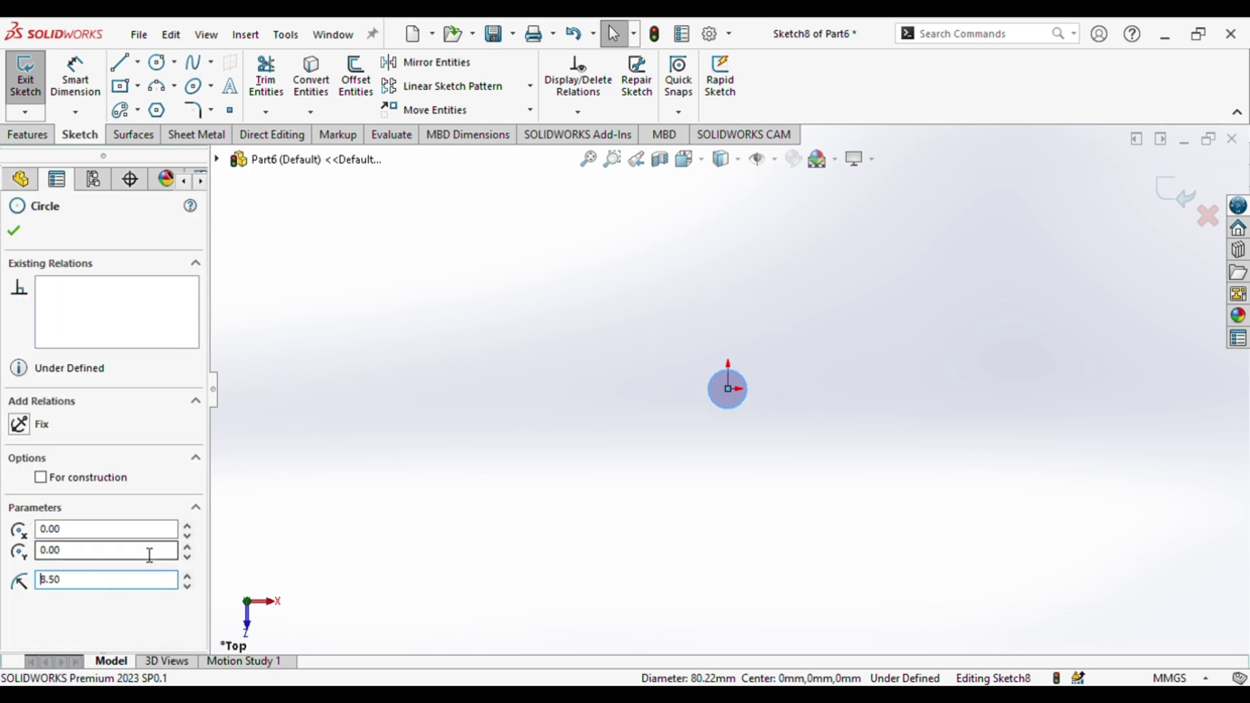
# - Extrude the 8.5 mm radius circle 7 mm upward as a blind boss
pyautogui.click(74, 79)
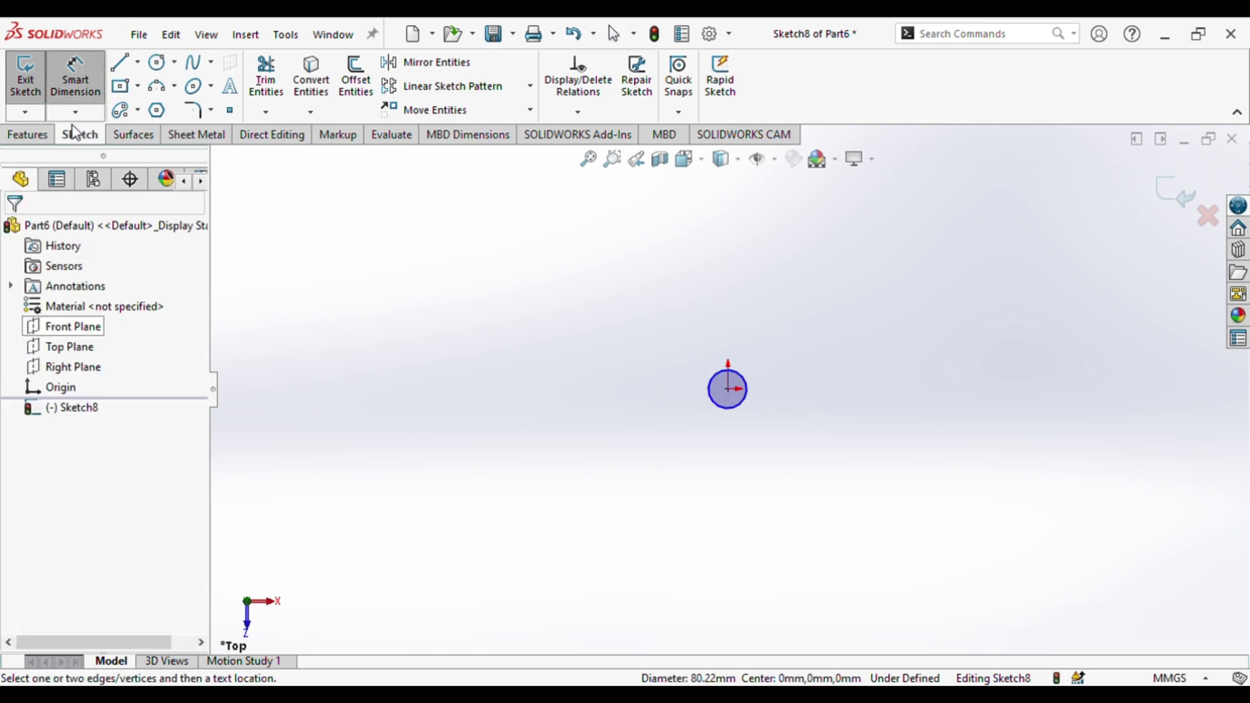
pyautogui.click(34, 136)
pyautogui.click(33, 78)
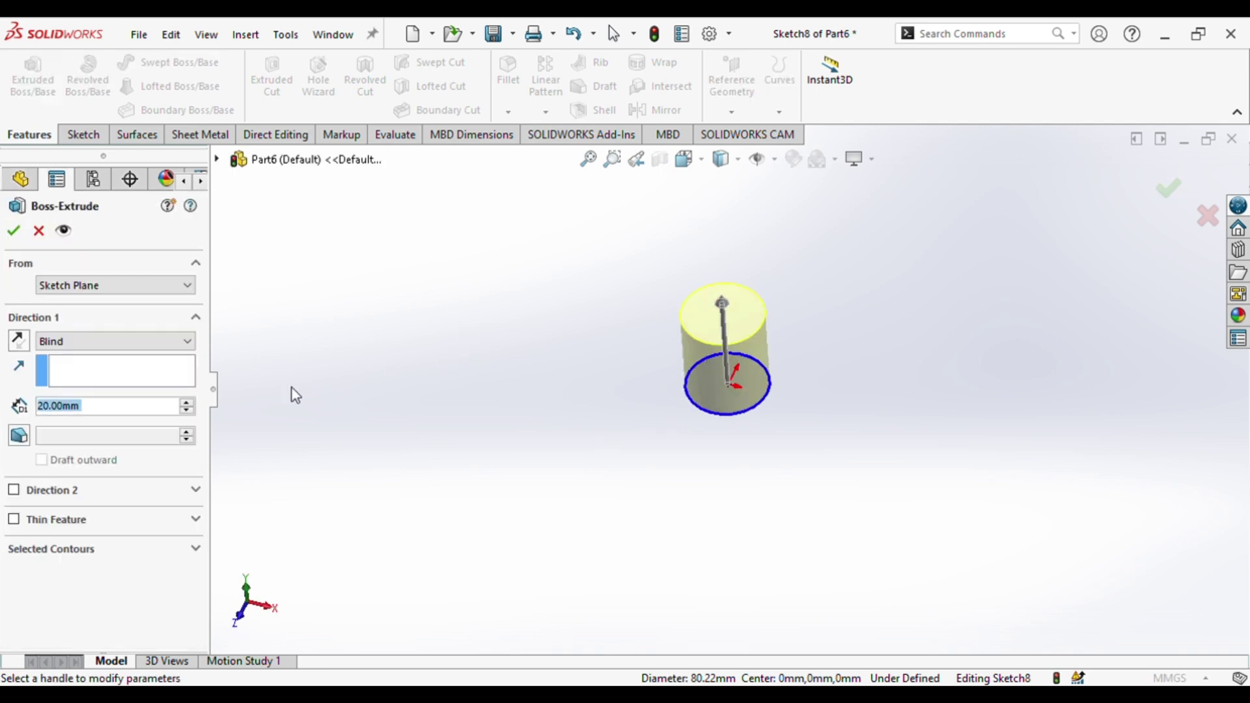
pyautogui.write('7')
pyautogui.press('Return')
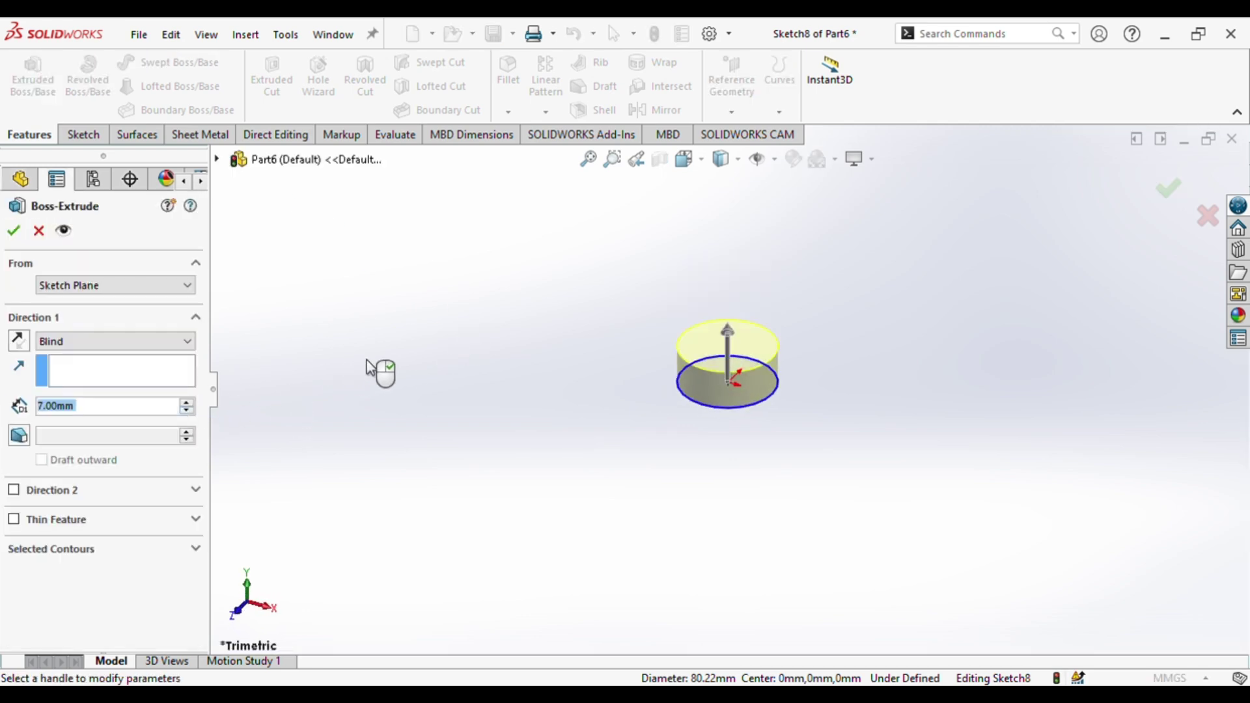
pyautogui.click(1170, 191)
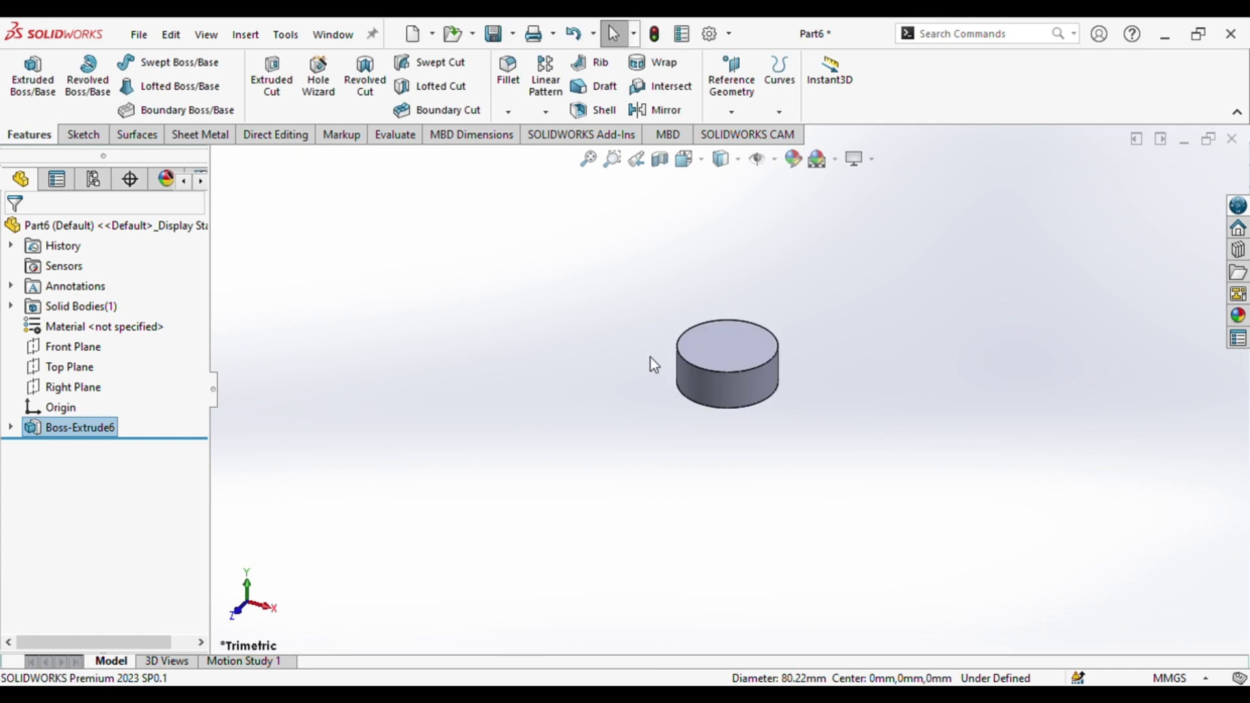
# - Start a sketch on the cylinder's upper face and draw a circle centered on the origin with a 7 mm radius
pyautogui.click(724, 353)
pyautogui.click(726, 342)
pyautogui.click(98, 448)
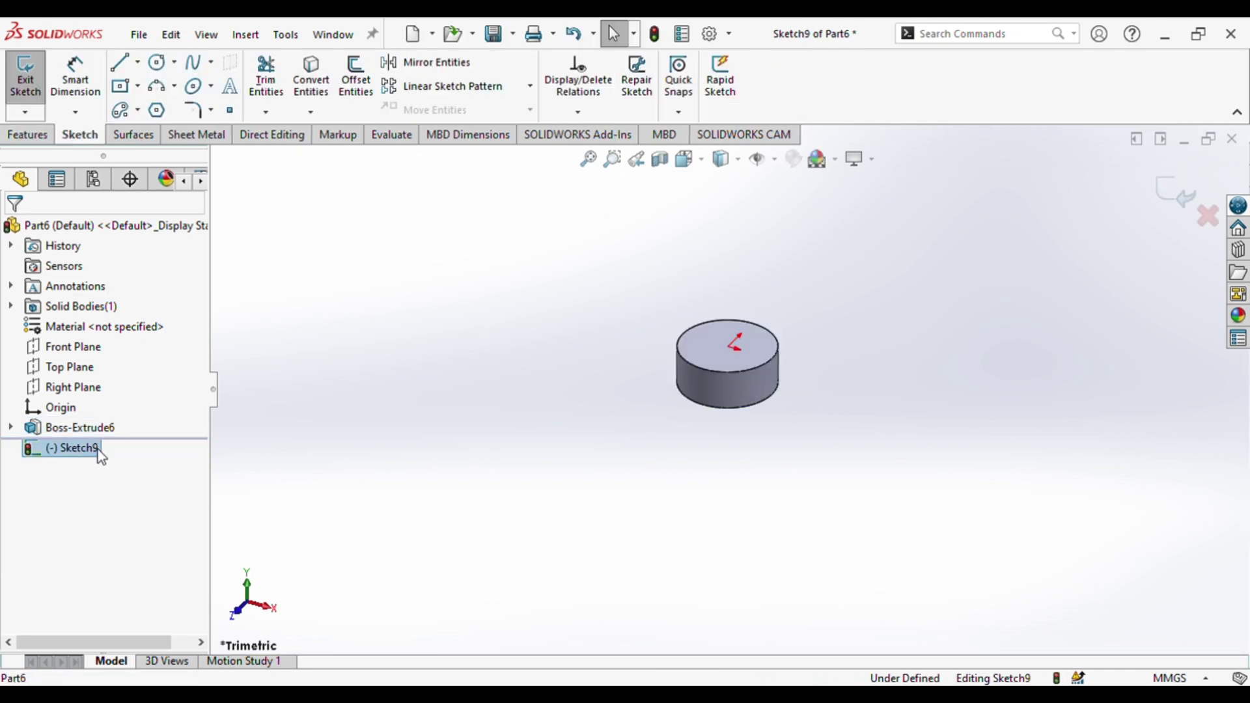
pyautogui.click(131, 441)
pyautogui.click(156, 63)
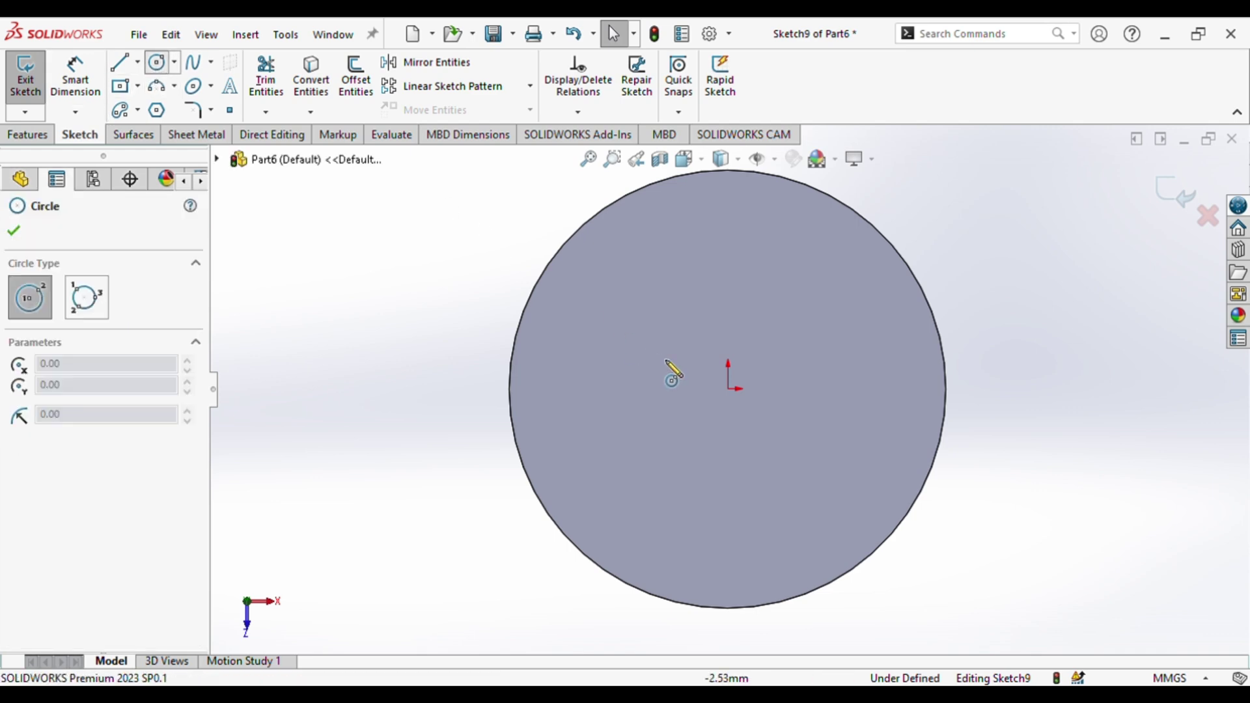
pyautogui.click(728, 388)
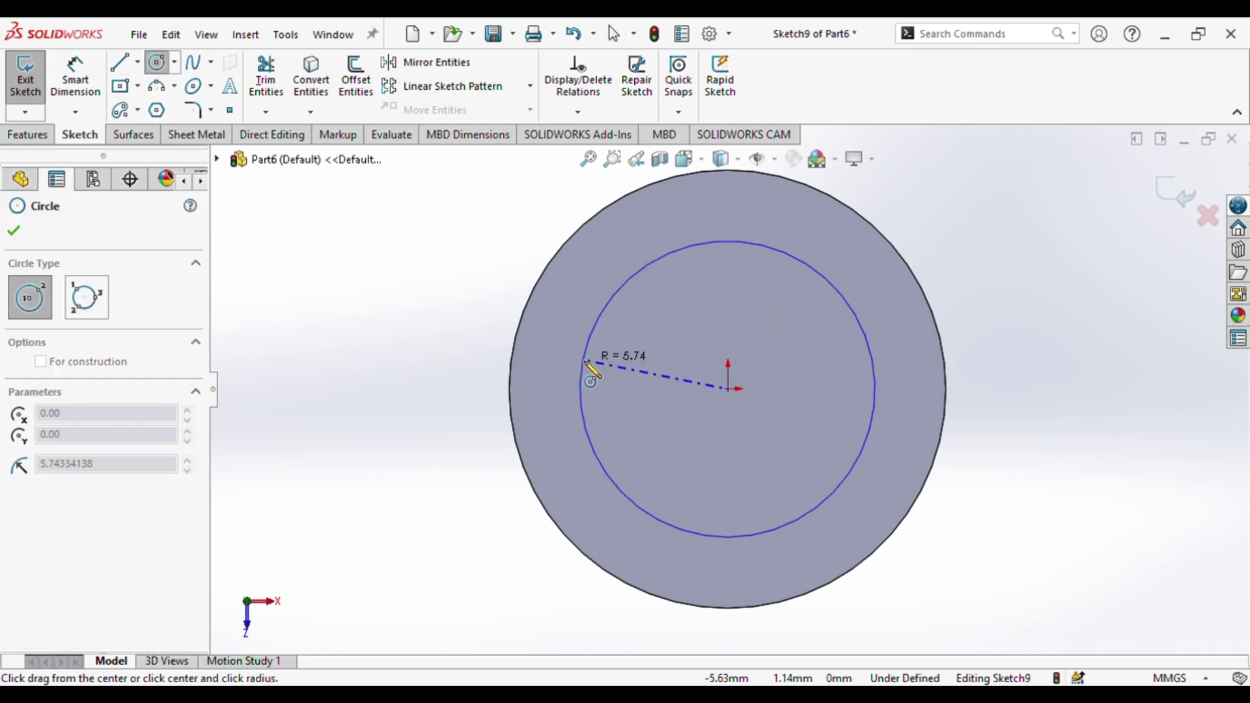
pyautogui.click(586, 362)
pyautogui.press('Escape')
pyautogui.click(584, 354)
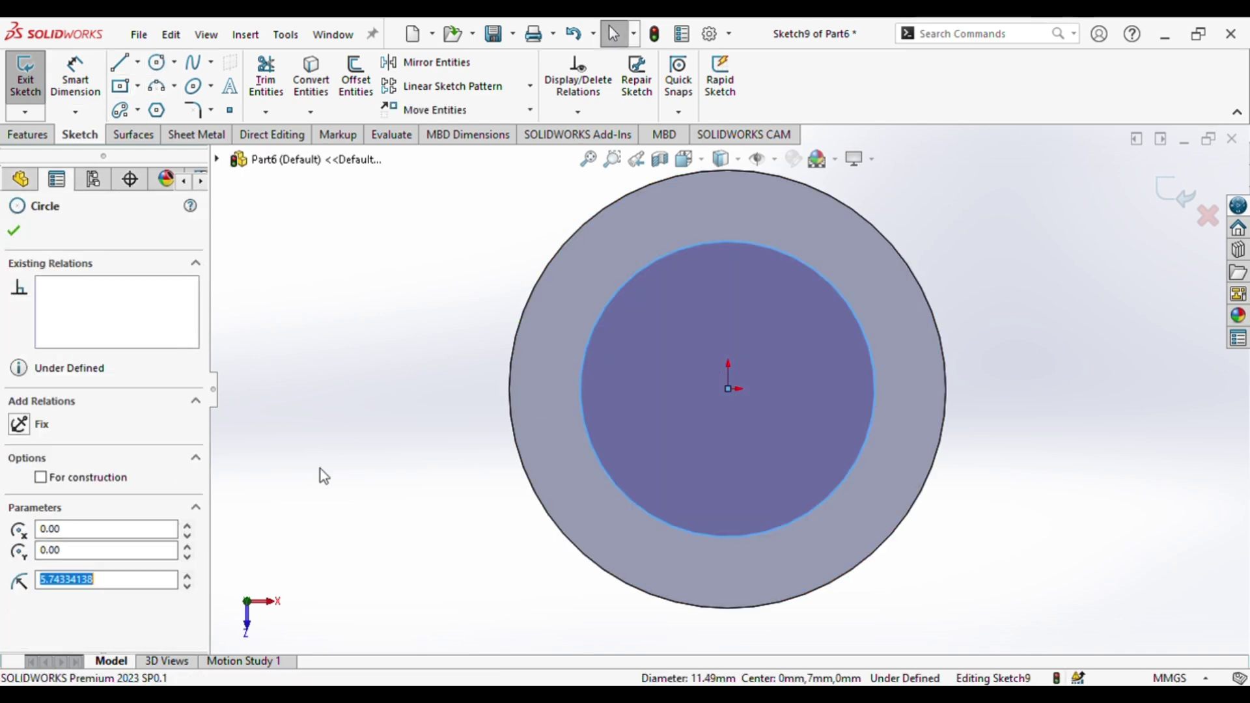
pyautogui.write('7')
pyautogui.press('Return')
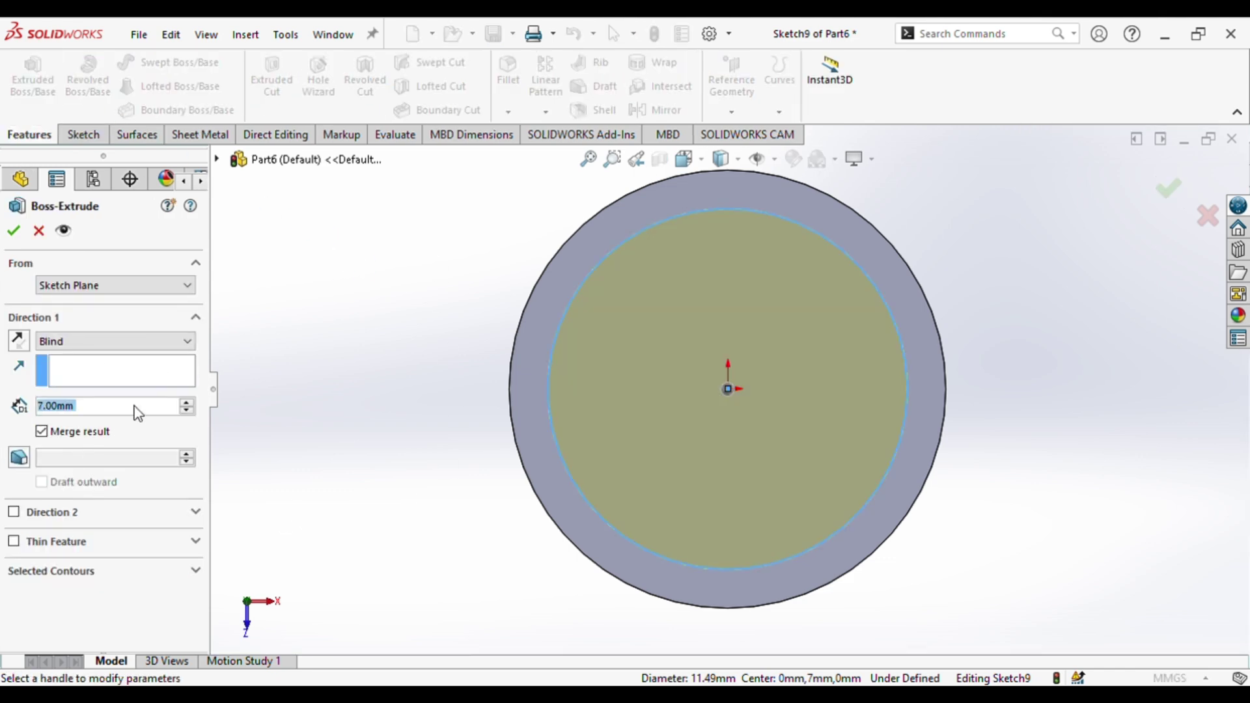
# - Extrude the 7 mm radius circle 8 mm as a blind boss, merging it with the base cylinder
pyautogui.write('8')
pyautogui.press('Return')
pyautogui.moveTo(443, 376); pyautogui.dragTo(423, 394, button='middle')
pyautogui.click(1170, 190)
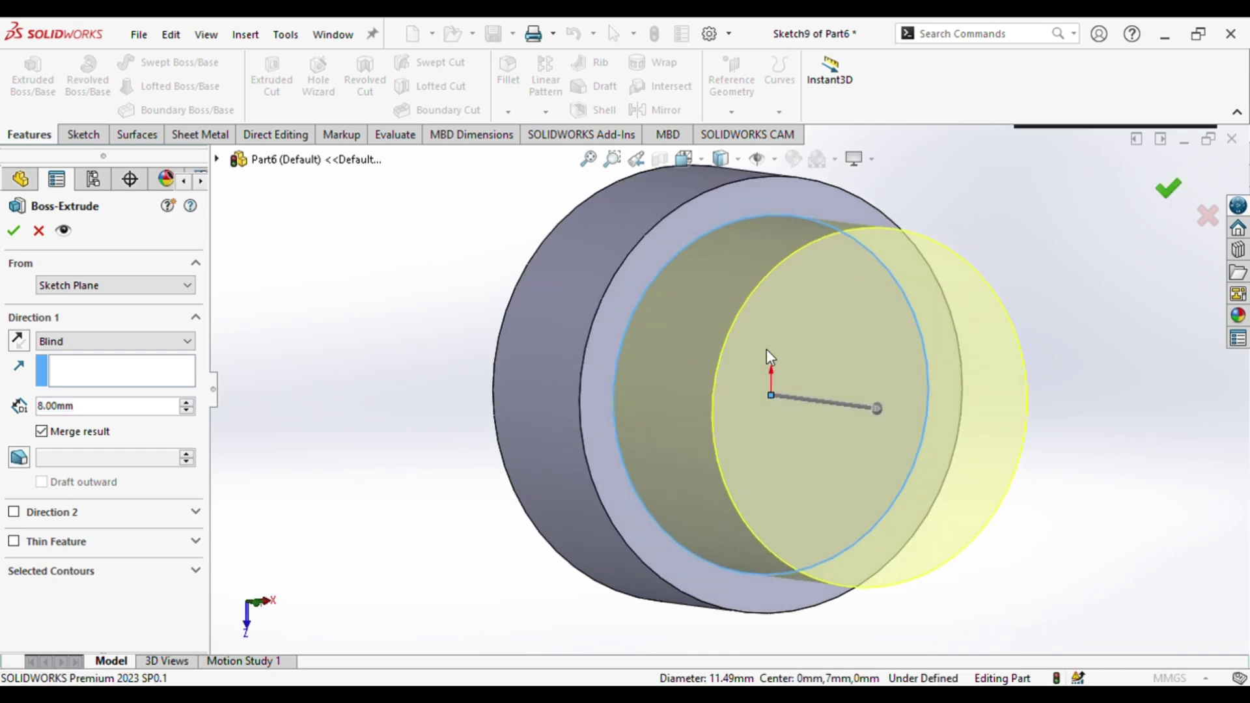
# - Start a sketch on the smaller boss's end face and draw a circle from the origin out to the base cylinder's outer edge
pyautogui.click(749, 334)
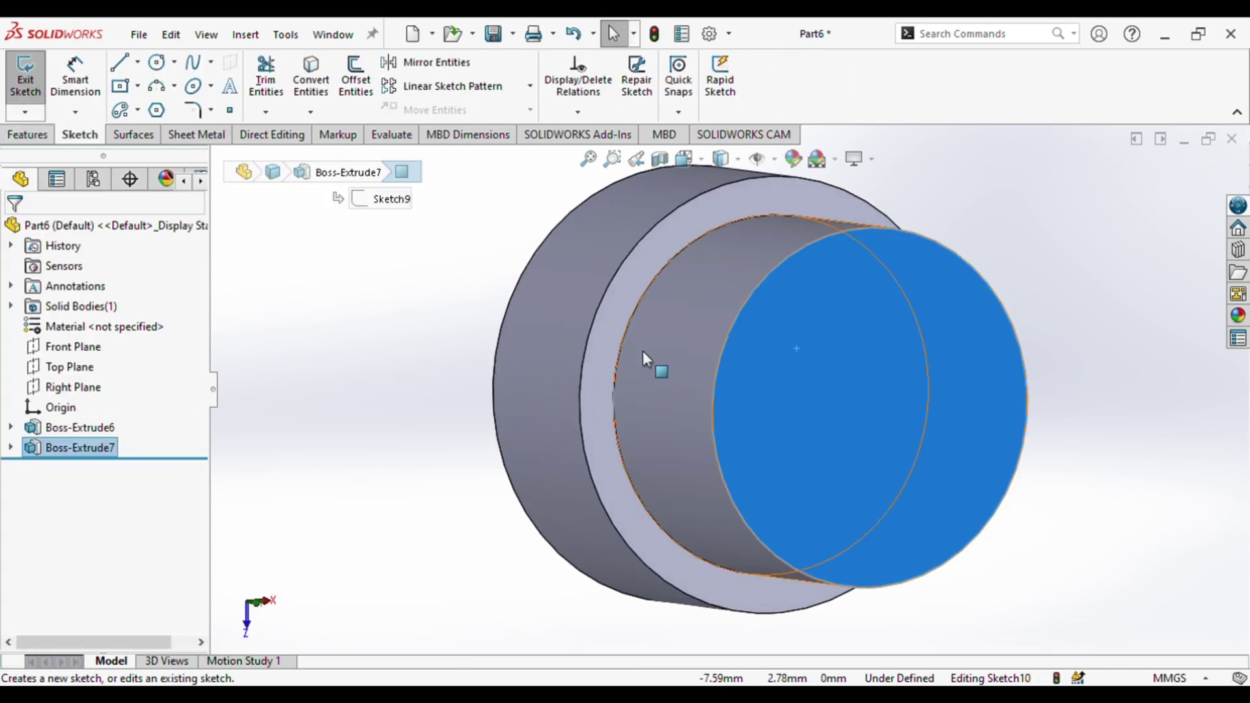
pyautogui.click(88, 469)
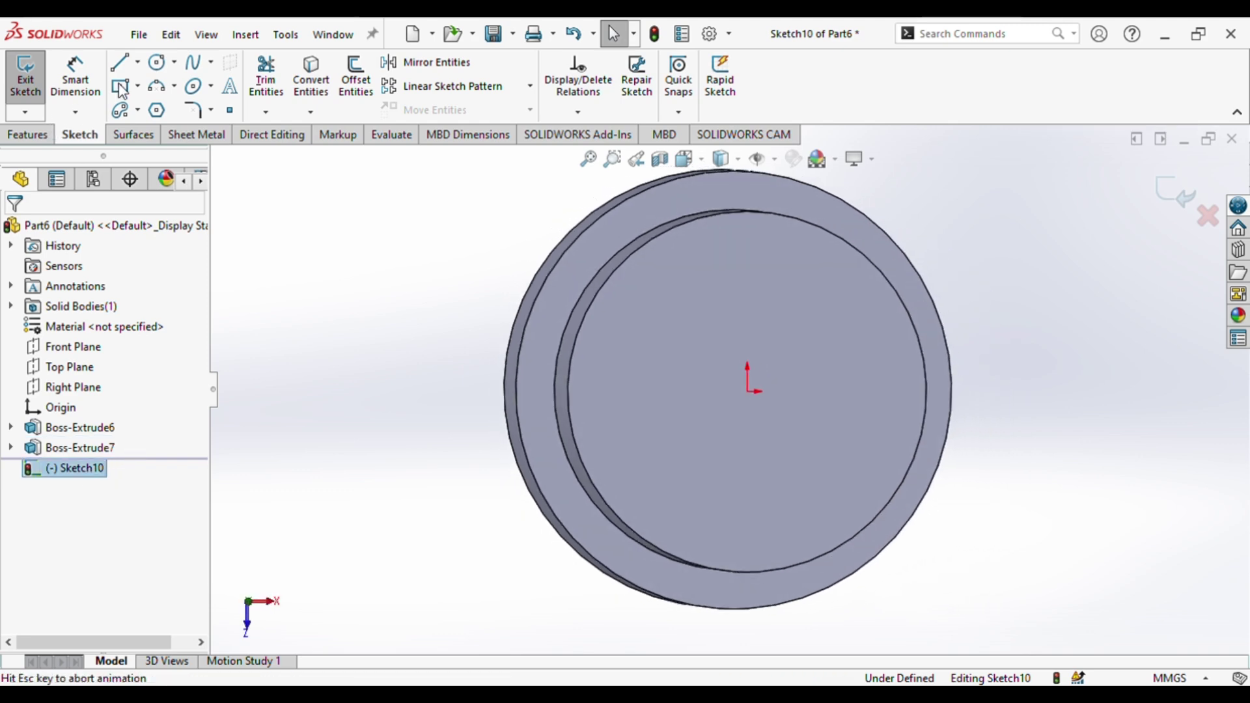
pyautogui.click(156, 62)
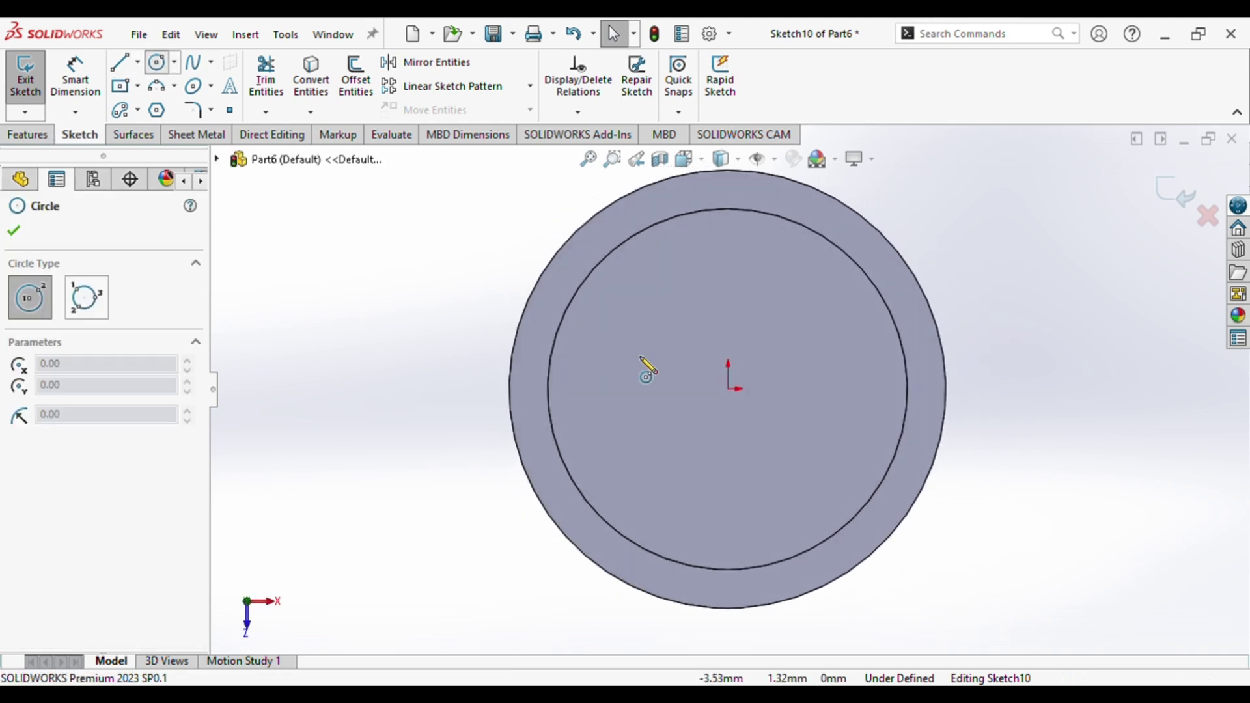
pyautogui.click(728, 389)
pyautogui.click(513, 374)
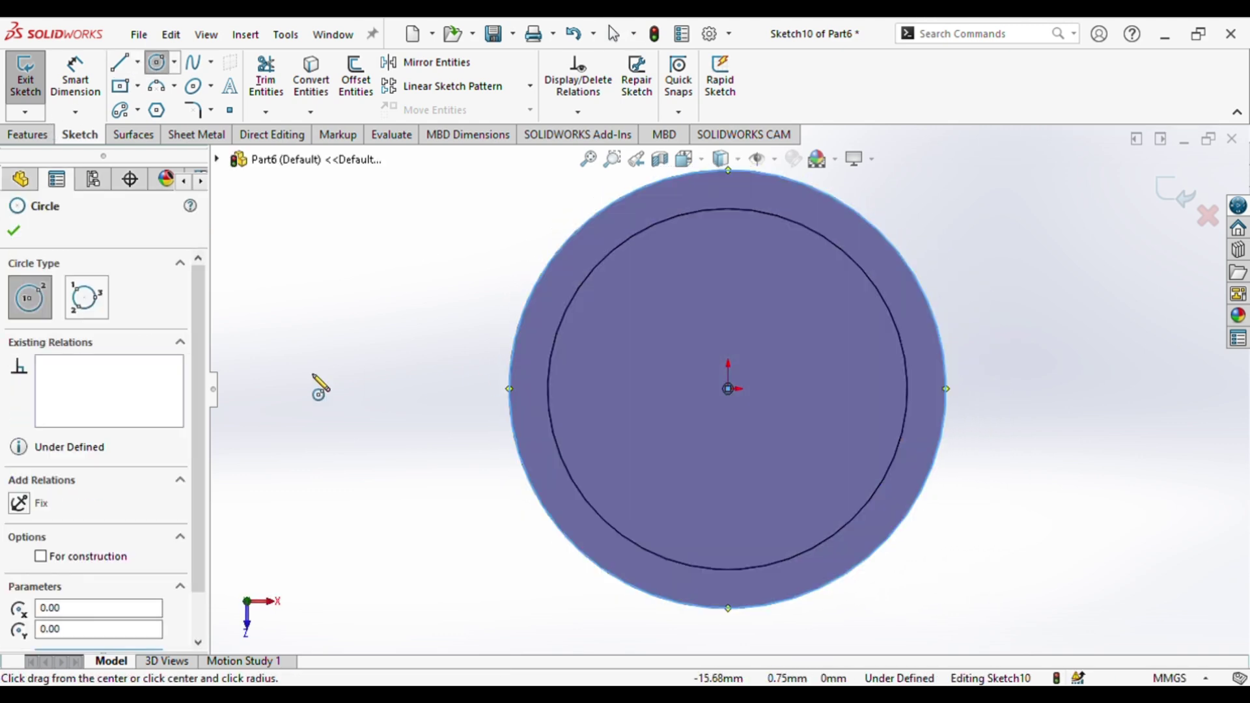
# - Extrude the circle 7 mm as a blind boss merged with the stepped shaft
pyautogui.click(46, 135)
pyautogui.click(32, 75)
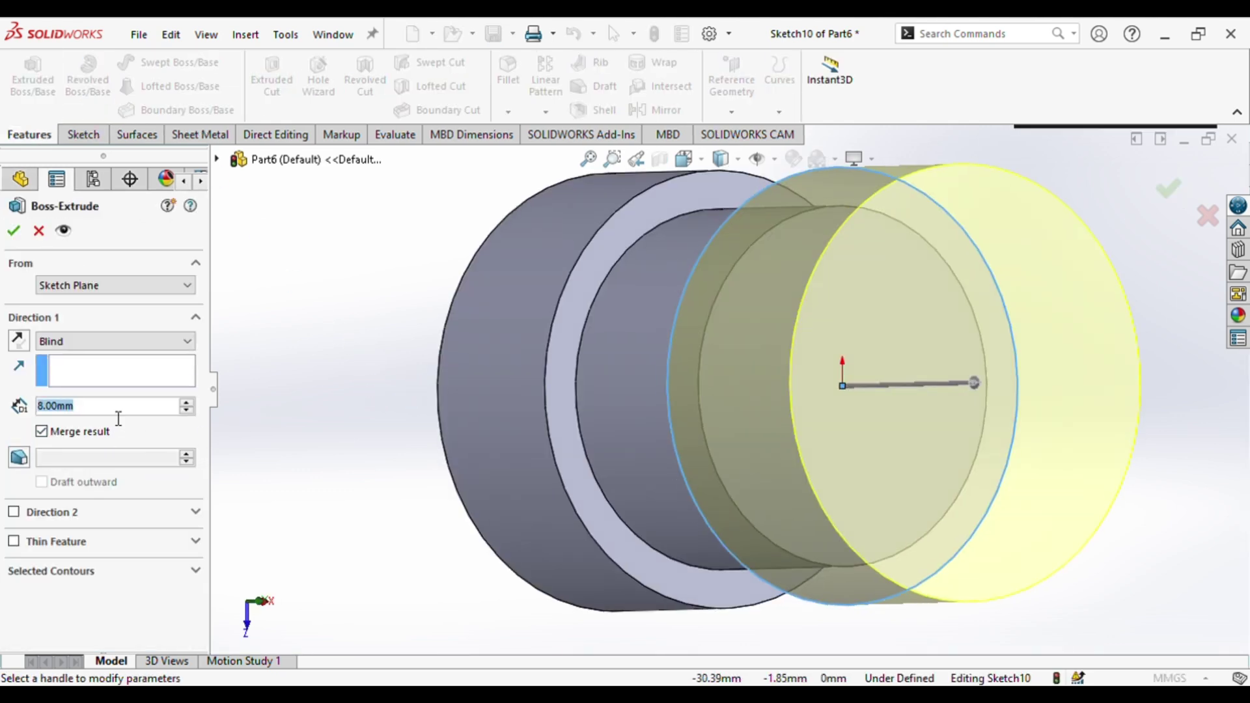
pyautogui.write('7')
pyautogui.press('Return')
pyautogui.click(1169, 189)
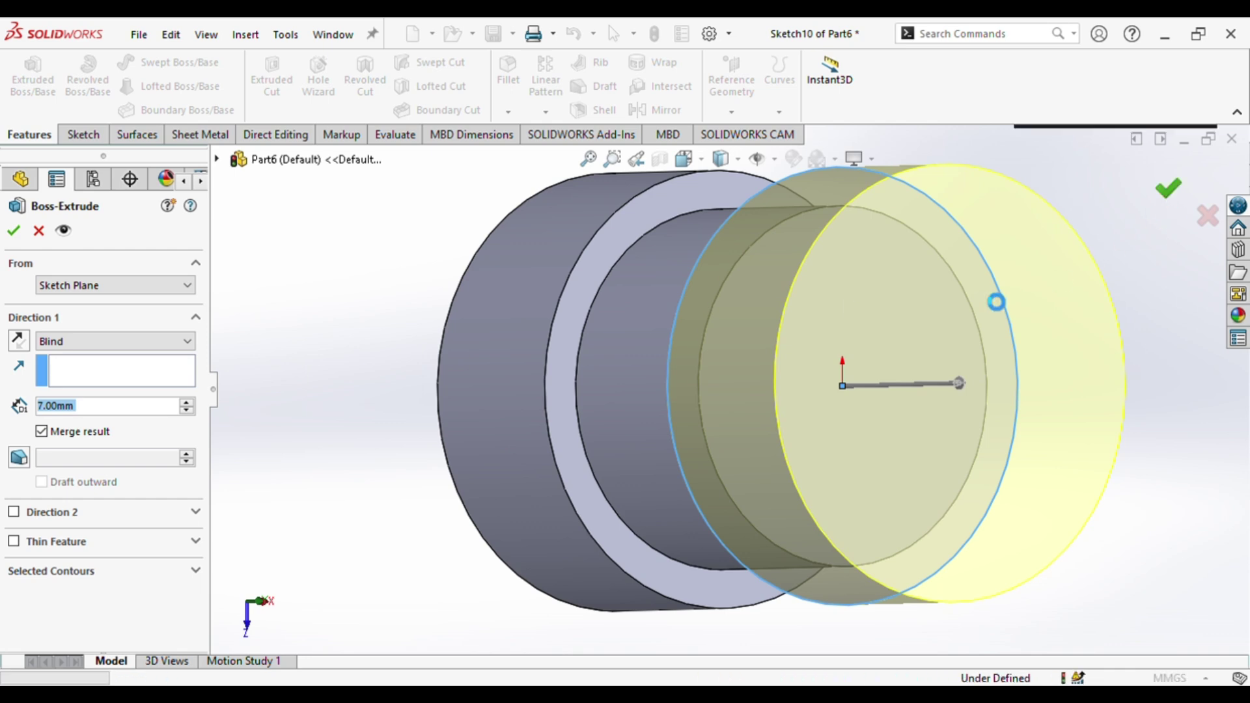
# - Start a sketch on the new boss's end face and draw an origin-centered circle of about 9.3 mm radius
pyautogui.click(1026, 359)
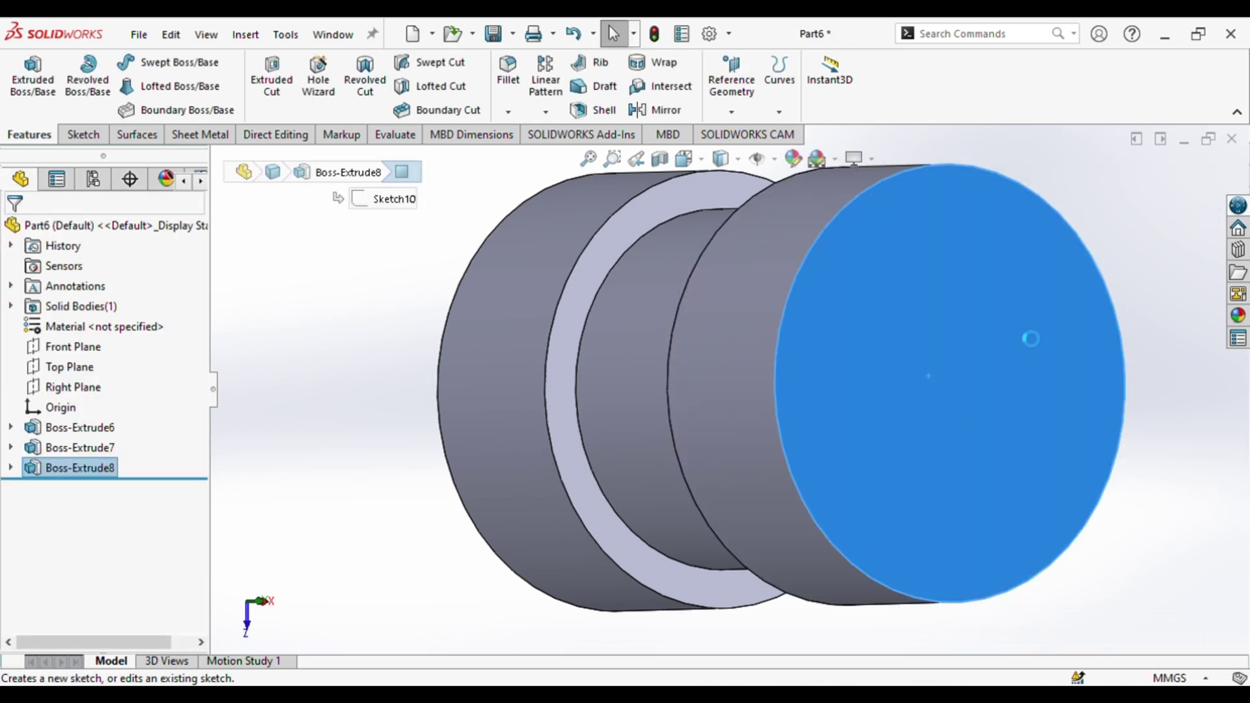
pyautogui.click(1017, 325)
pyautogui.press('c')
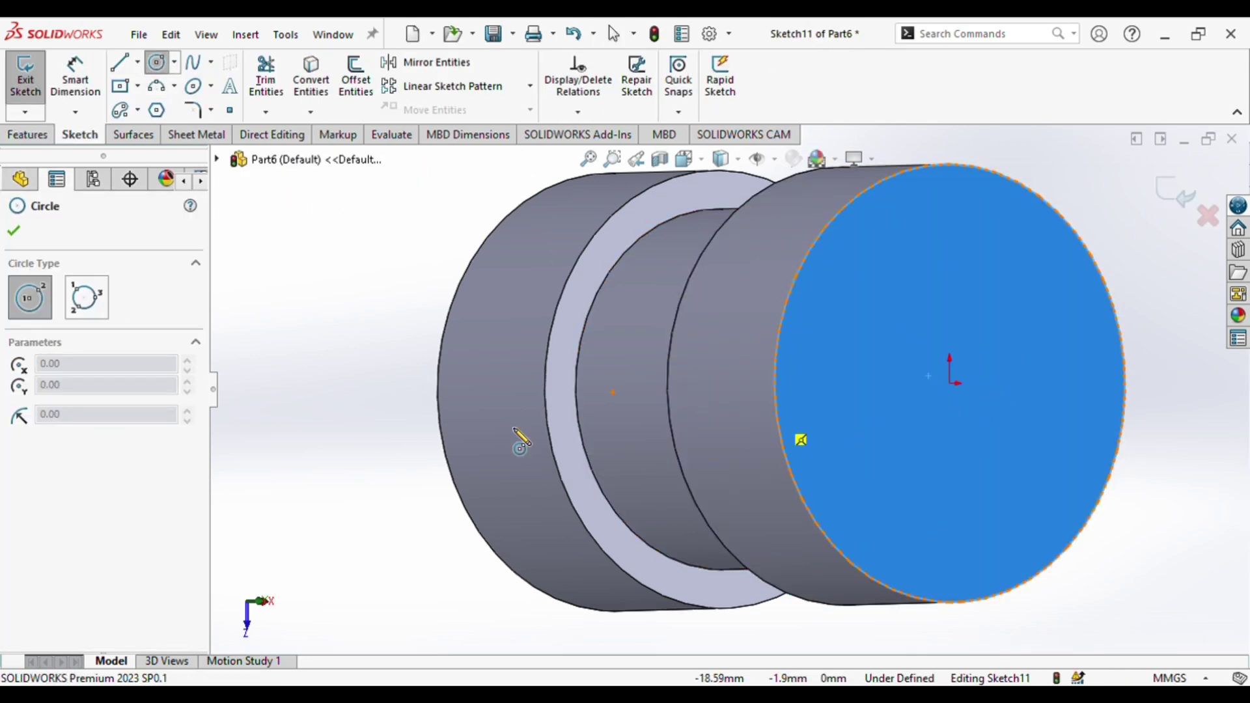
pyautogui.click(13, 230)
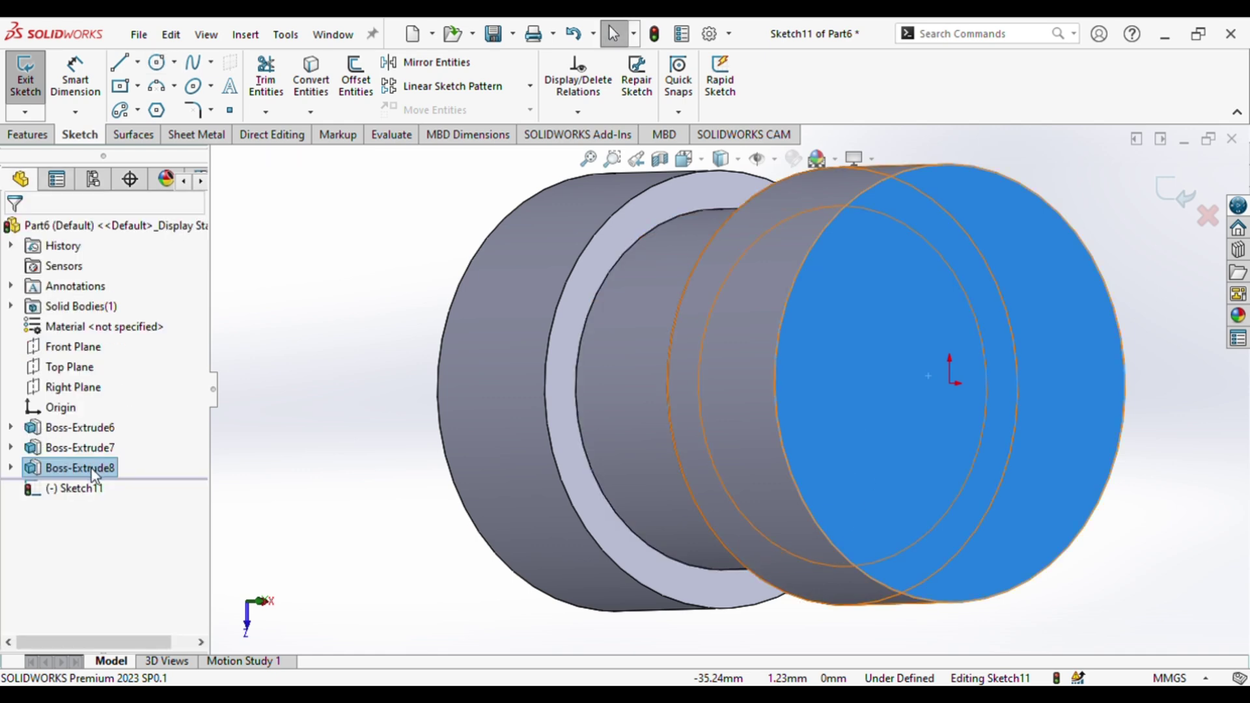
pyautogui.hotkey('ctrl', '8')
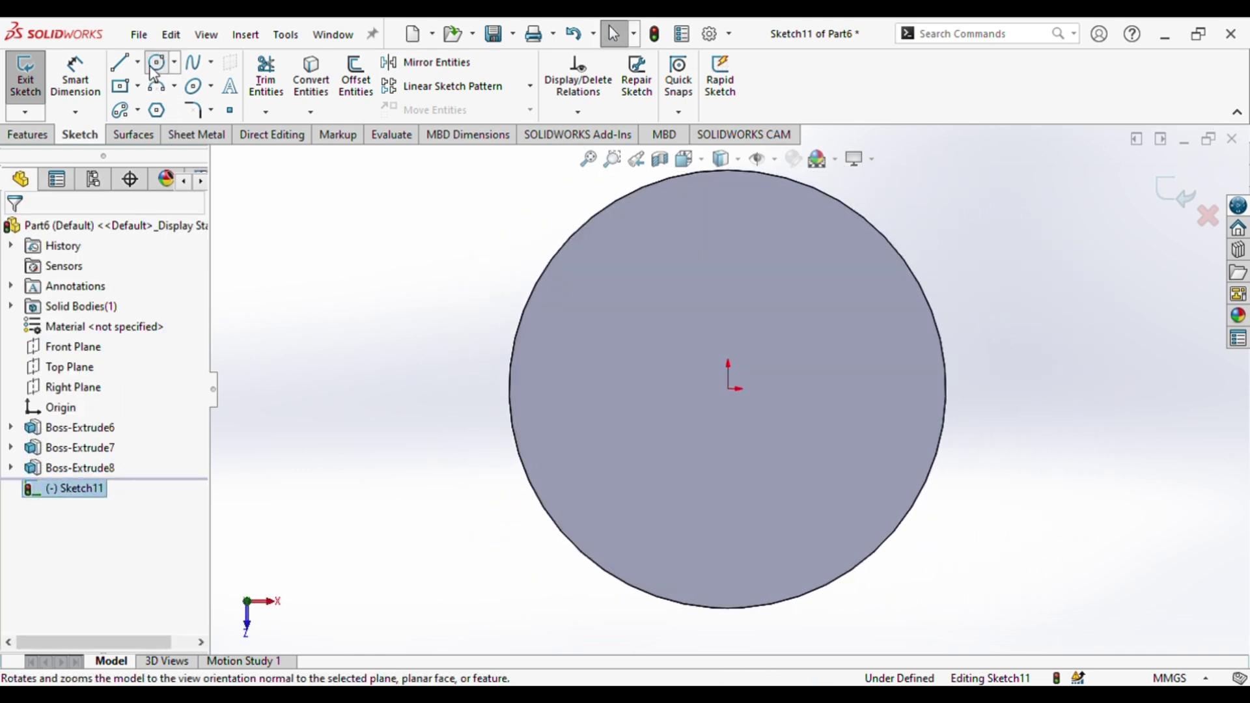
pyautogui.click(155, 64)
pyautogui.click(728, 389)
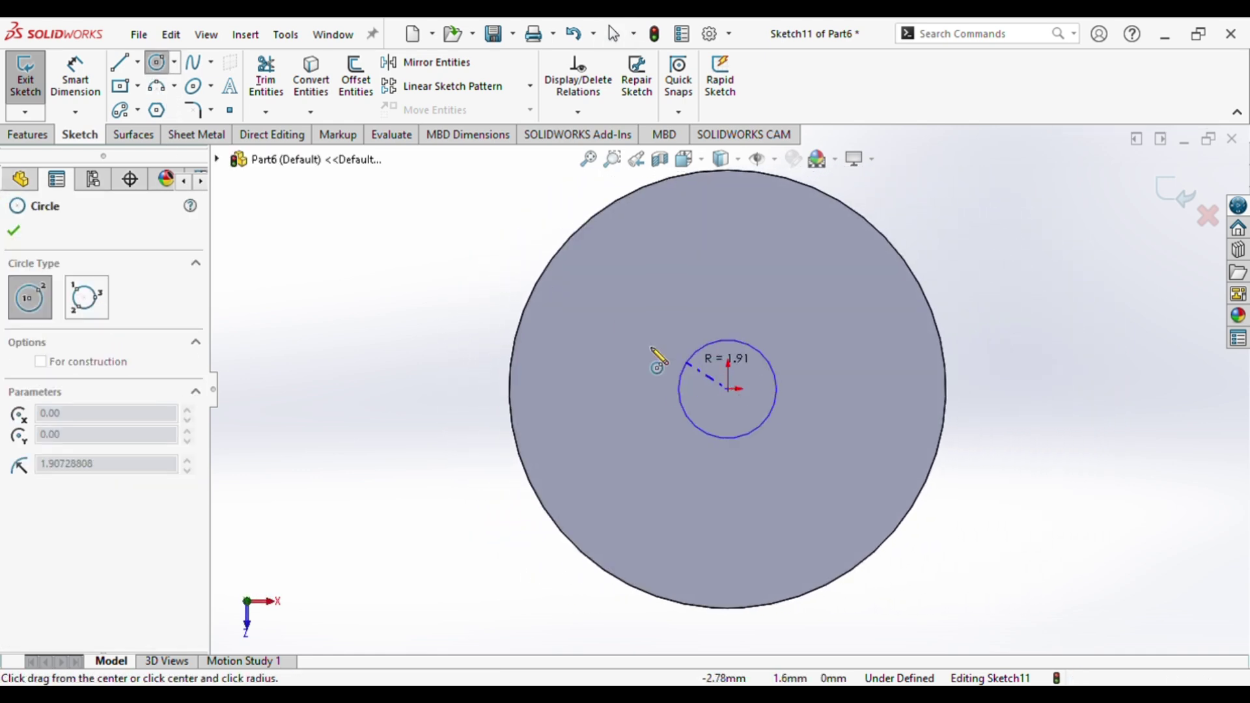
pyautogui.click(533, 316)
pyautogui.press('Escape')
# - Set the radius of the circle on the end face to 12.5 mm
pyautogui.click(514, 343)
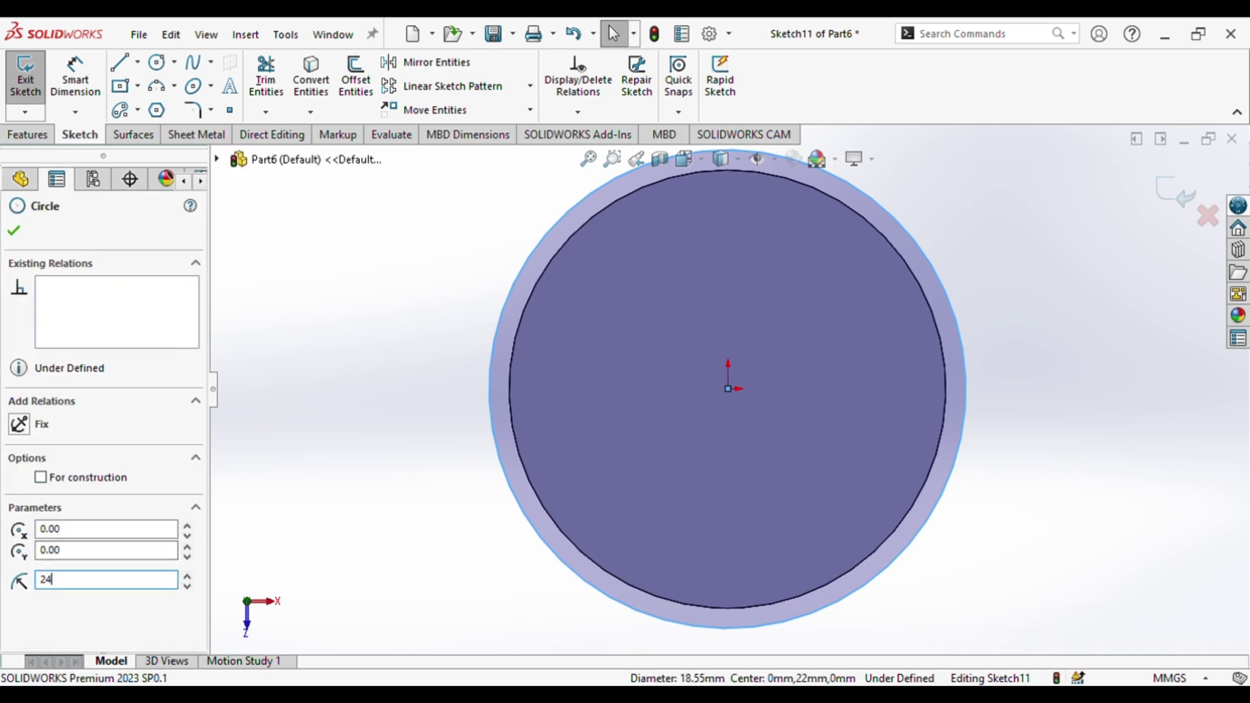
pyautogui.write('24+1')
pyautogui.press('Return')
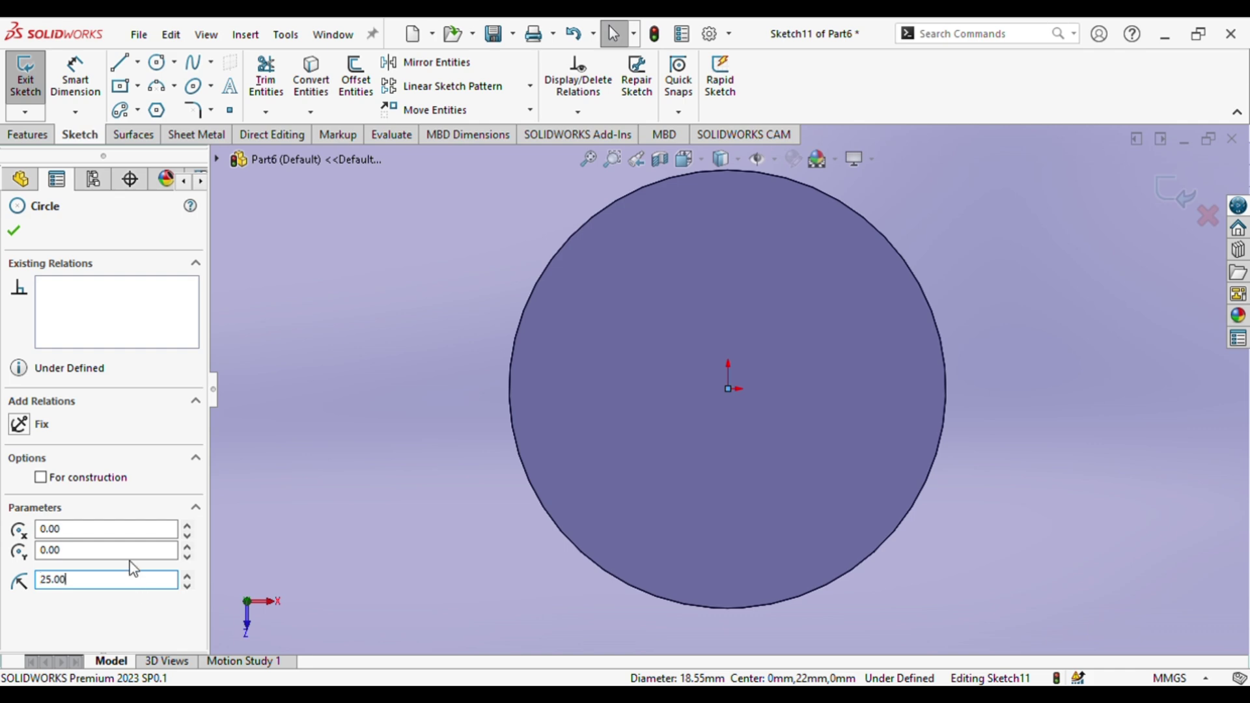
pyautogui.press('Return')
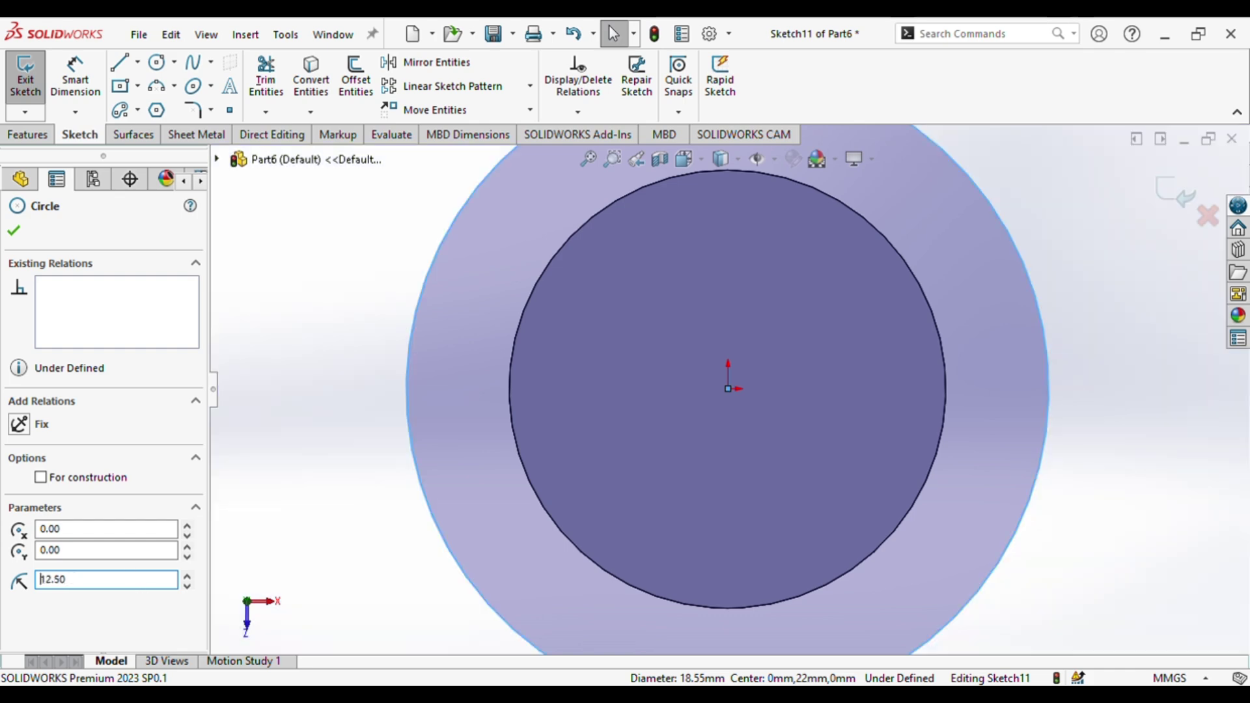
# - Extrude the 12.5 mm radius circle 10 mm as a blind boss, merging it with the shaft
pyautogui.click(27, 135)
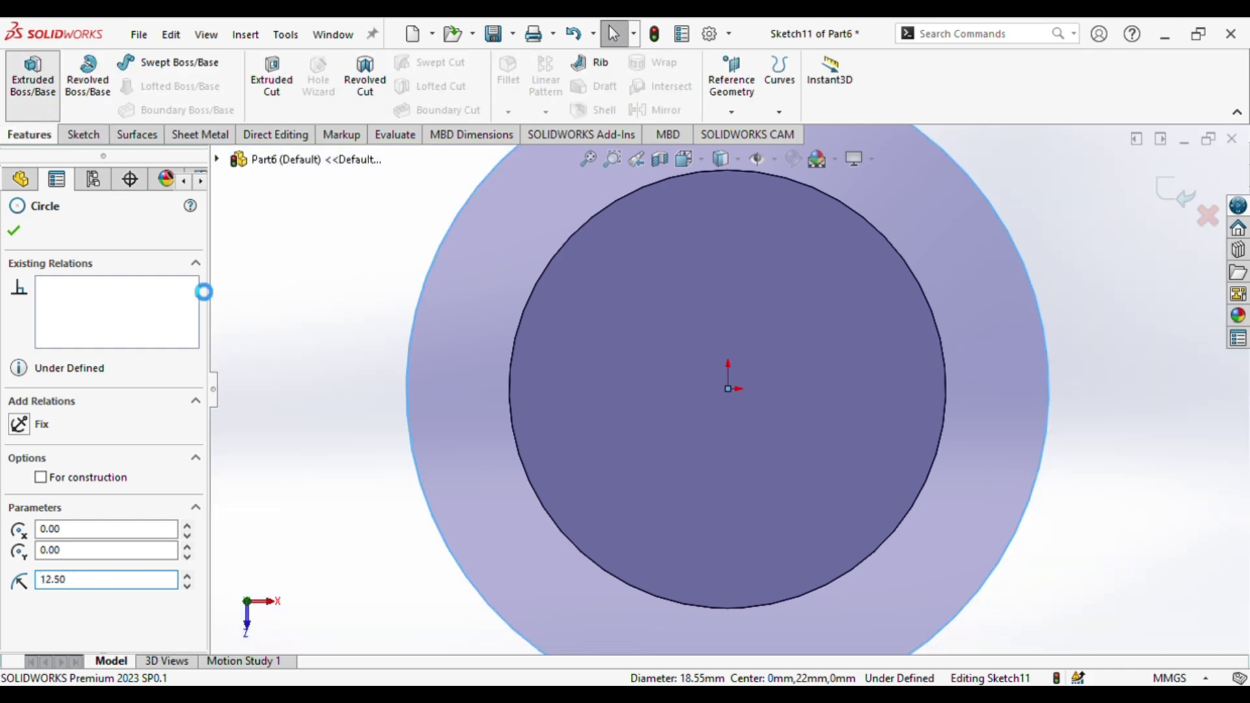
pyautogui.click(33, 78)
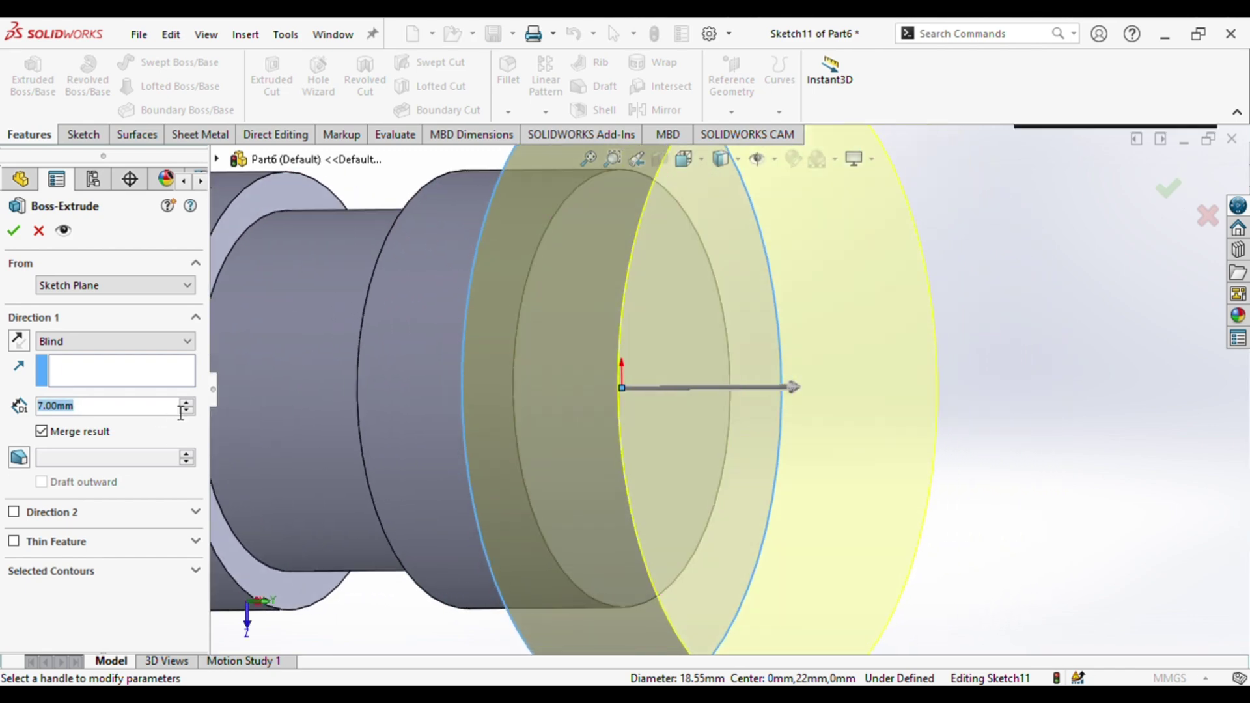
pyautogui.press('Return')
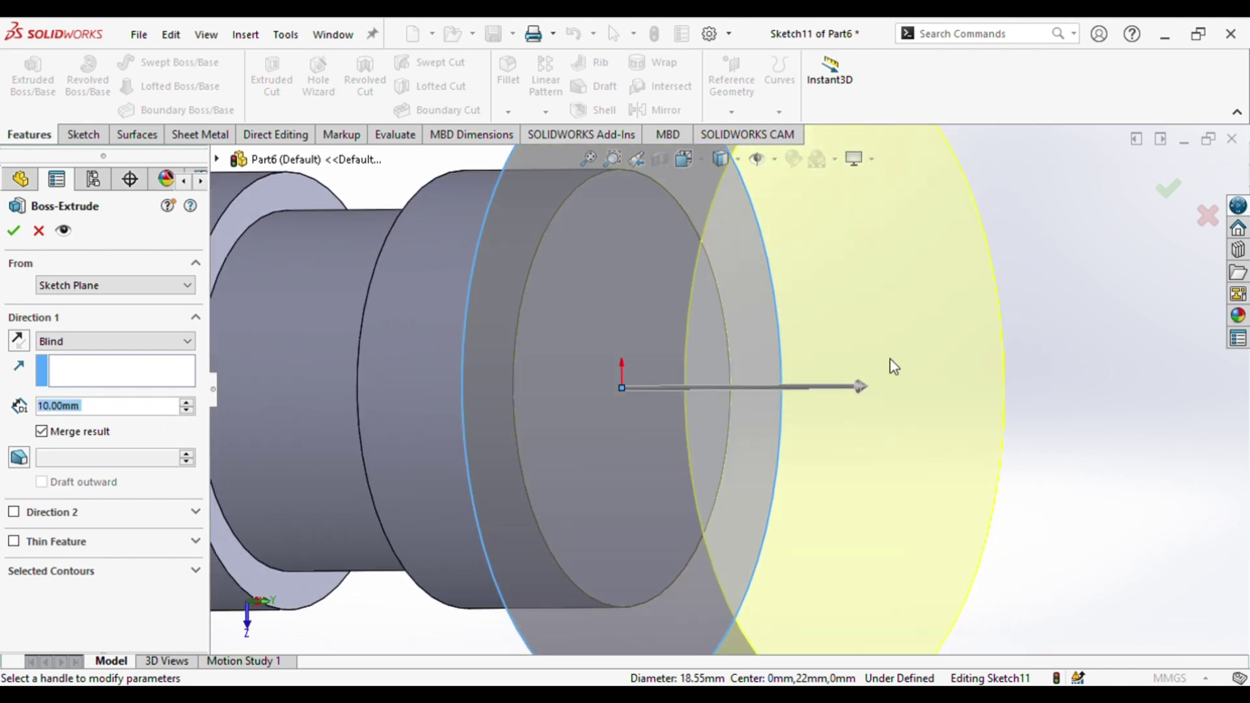
pyautogui.click(1168, 188)
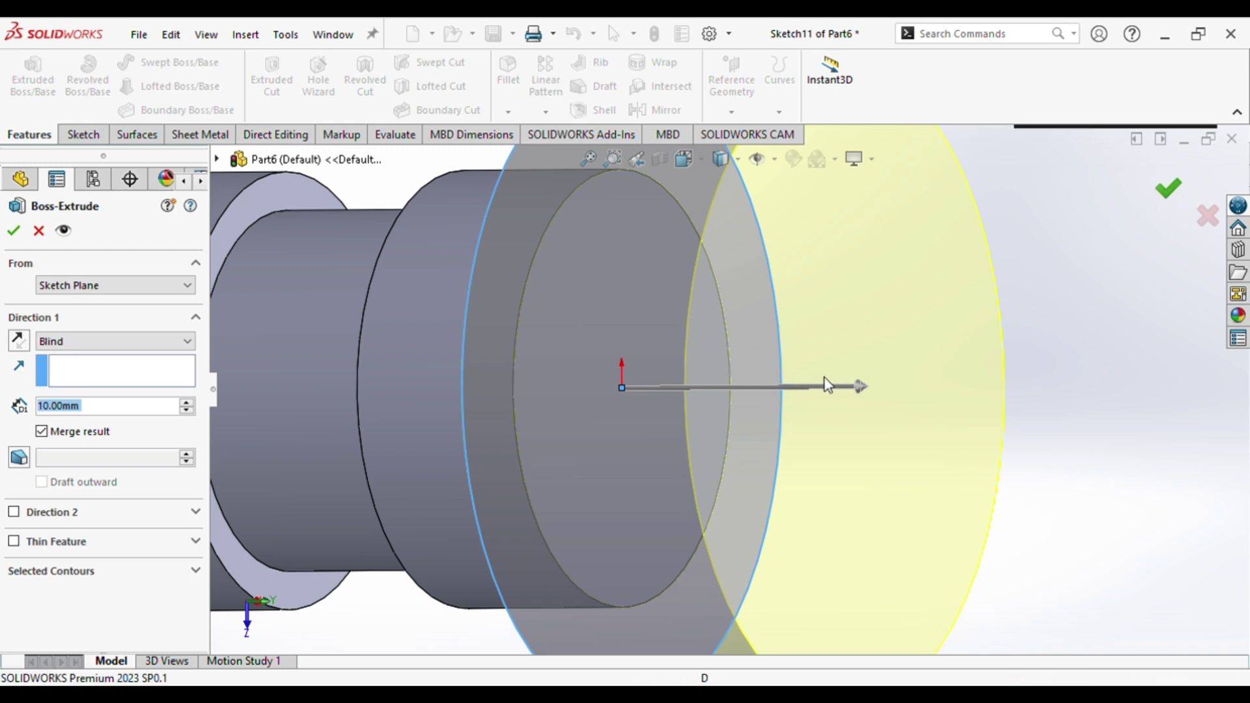
# - Start a sketch on the largest disc's end face and draw a circle of 10 mm radius centered on the origin
pyautogui.click(831, 372)
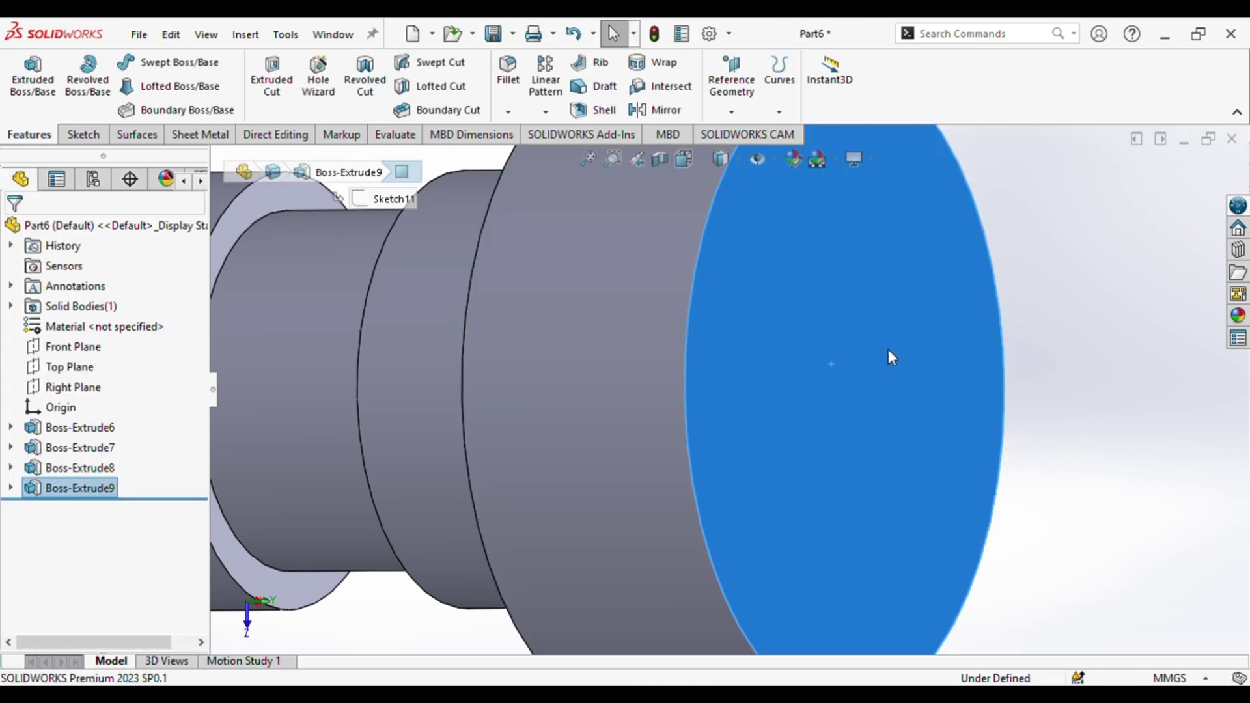
pyautogui.click(920, 319)
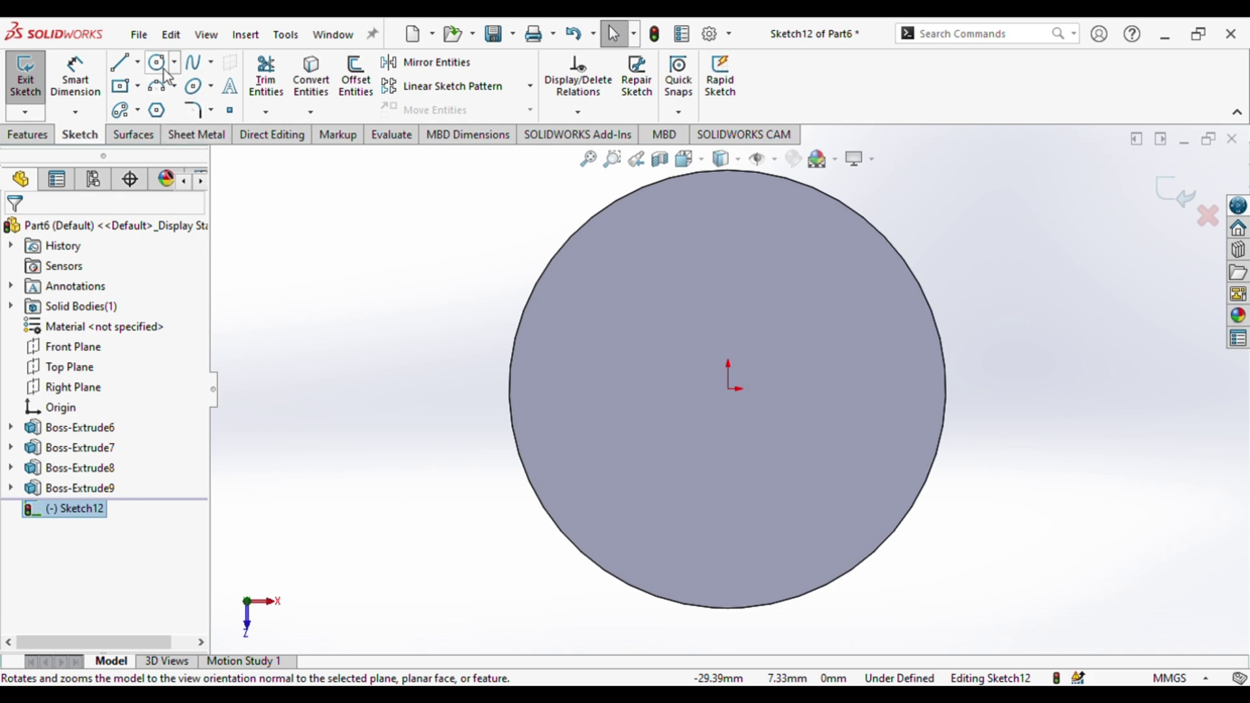
pyautogui.click(158, 63)
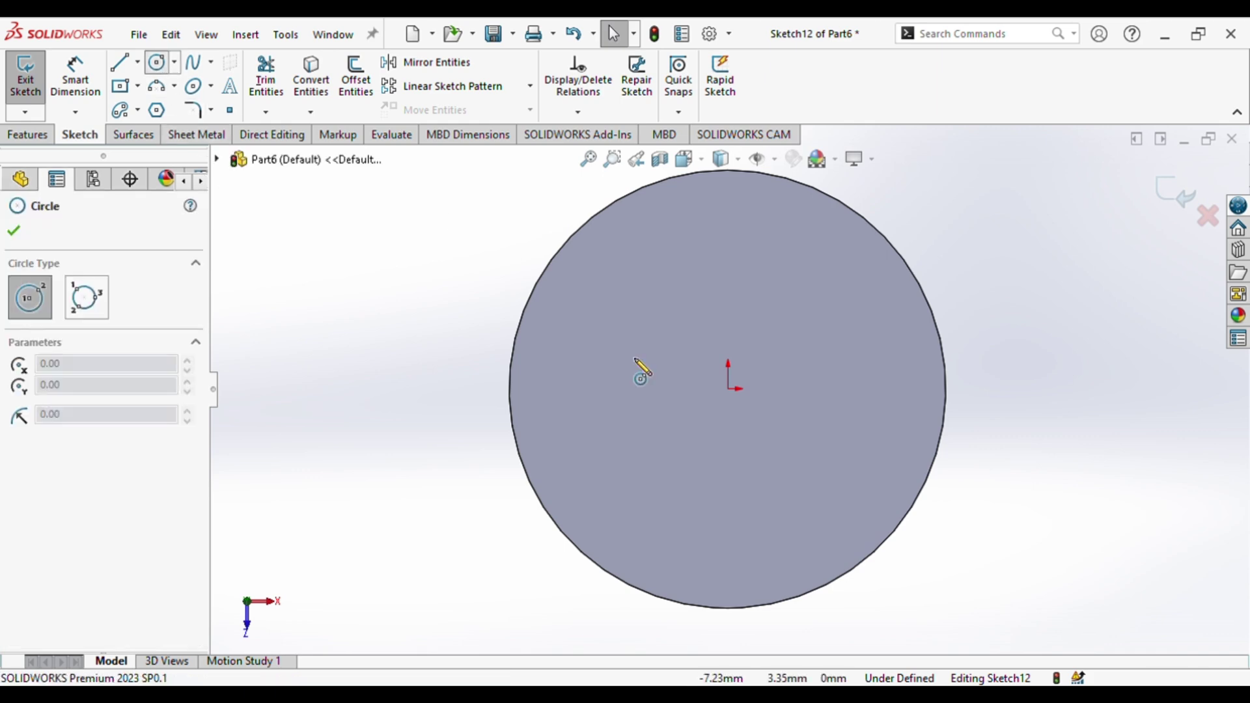
pyautogui.click(729, 388)
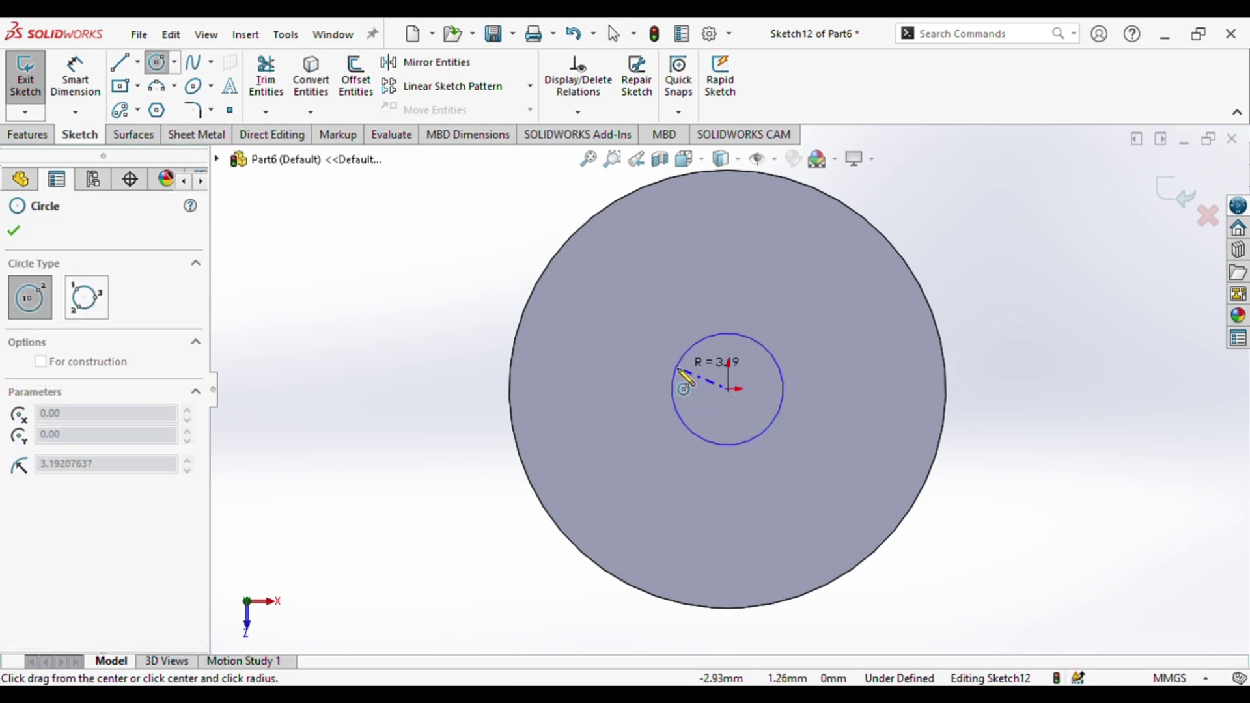
pyautogui.click(678, 370)
pyautogui.press('Escape')
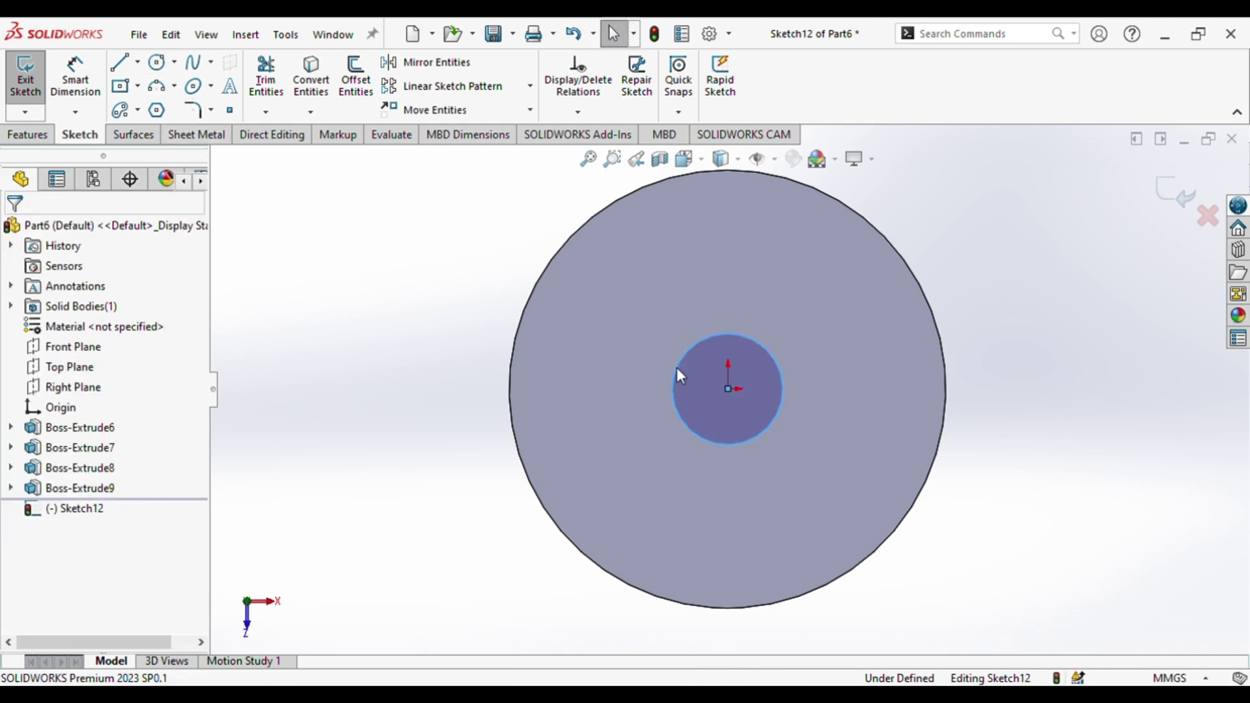
pyautogui.click(673, 396)
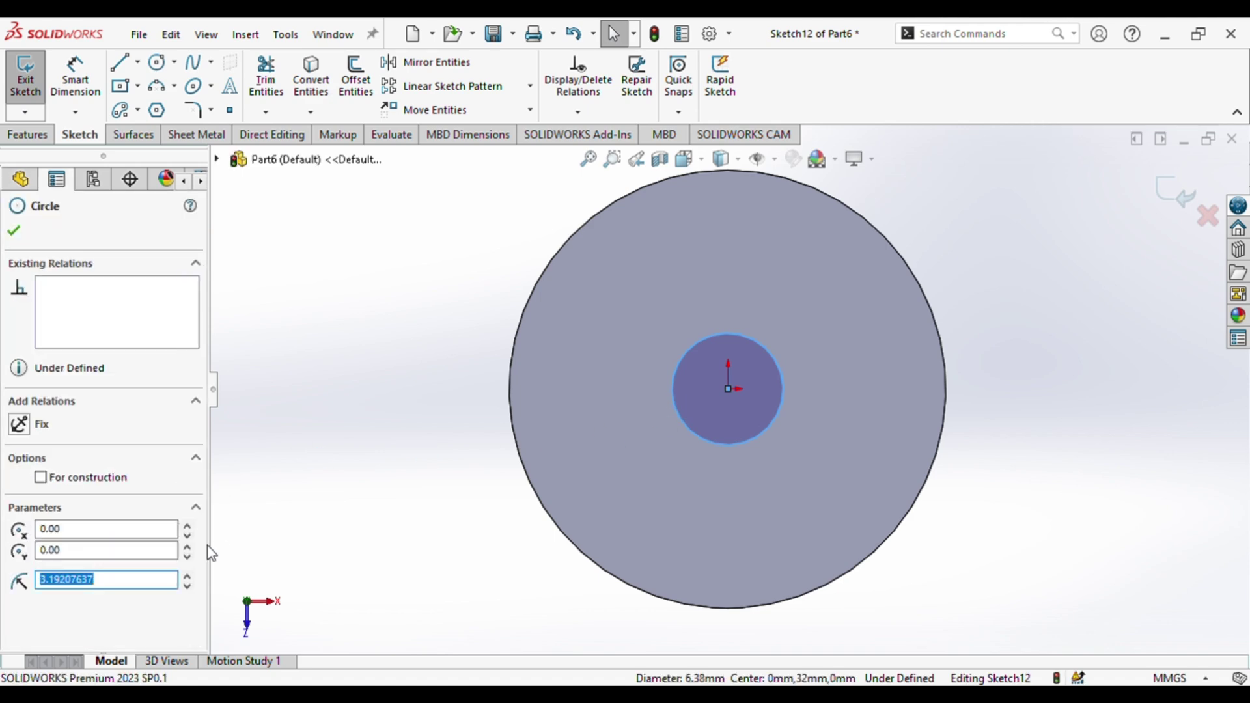
pyautogui.write('10')
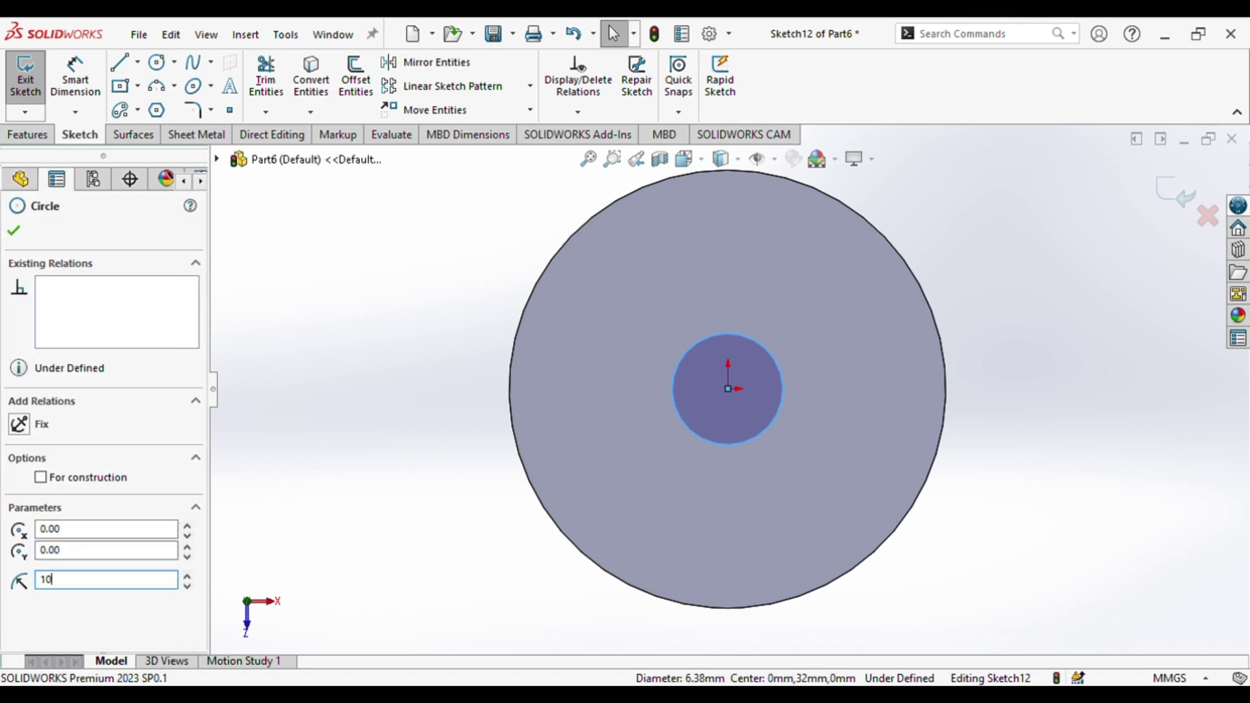
pyautogui.press('Return')
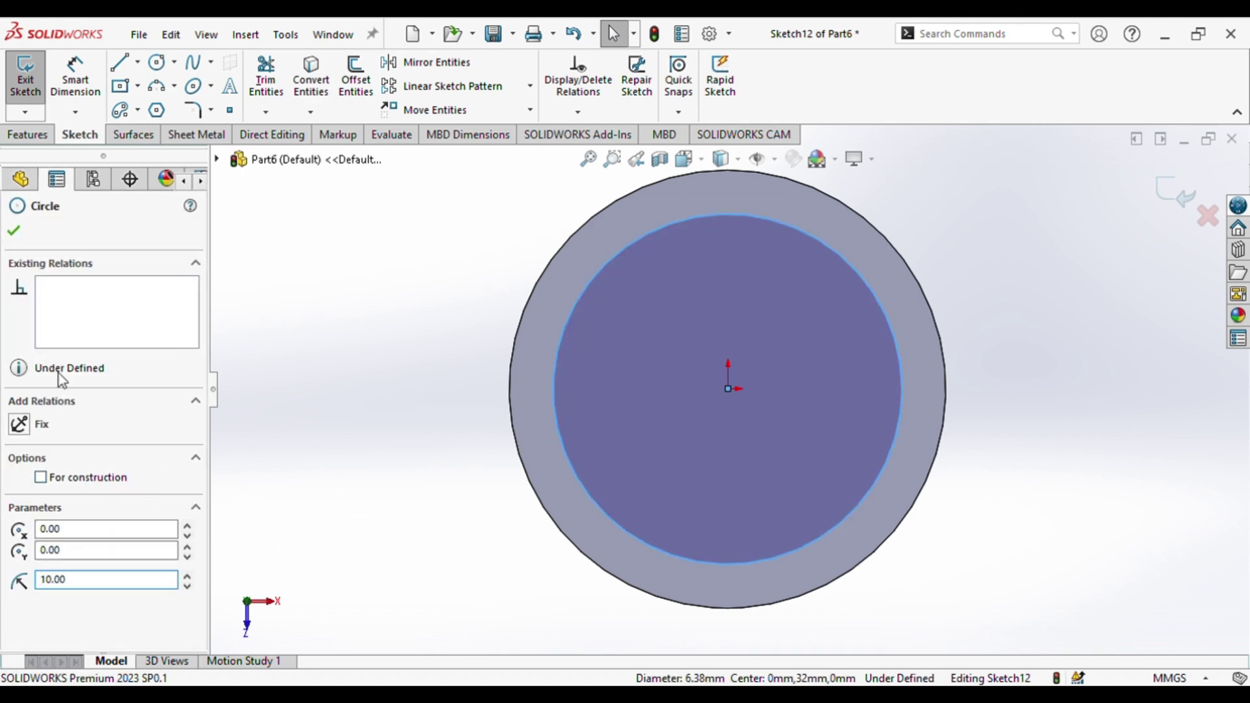
# - Extrude the 10 mm radius circle 100 mm as a blind boss, merging it with the shaft
pyautogui.click(25, 135)
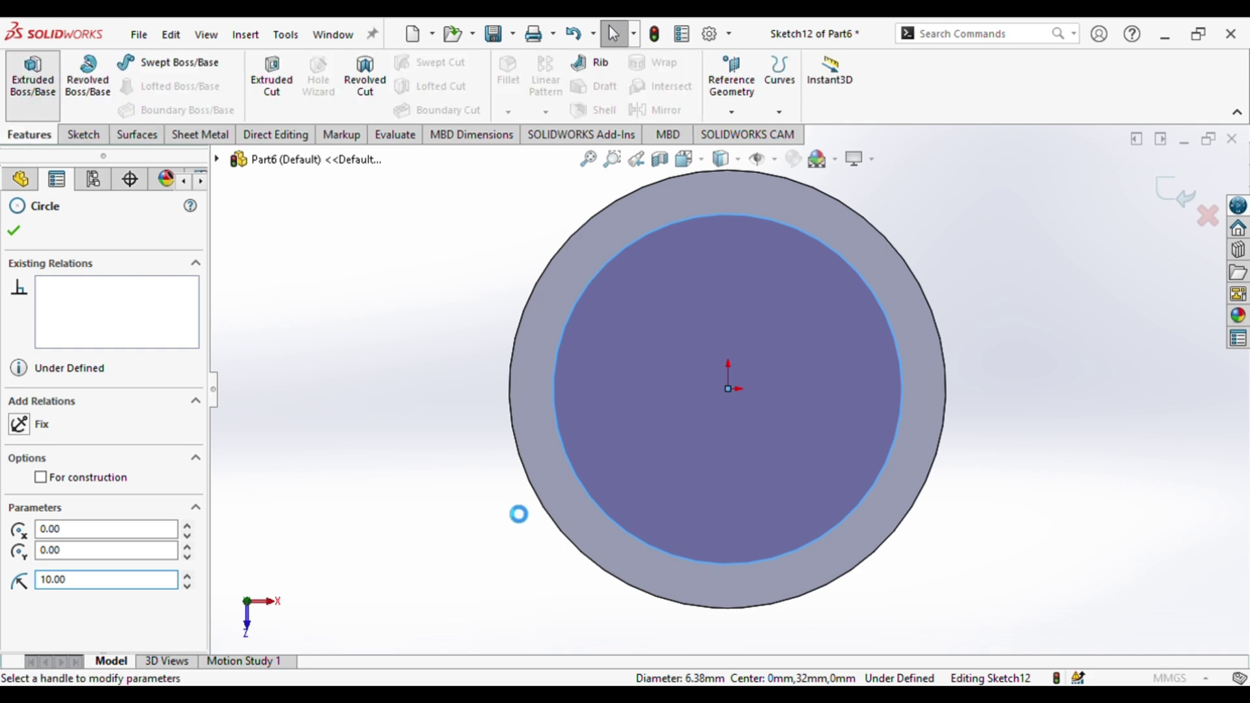
pyautogui.write('100')
pyautogui.press('Return')
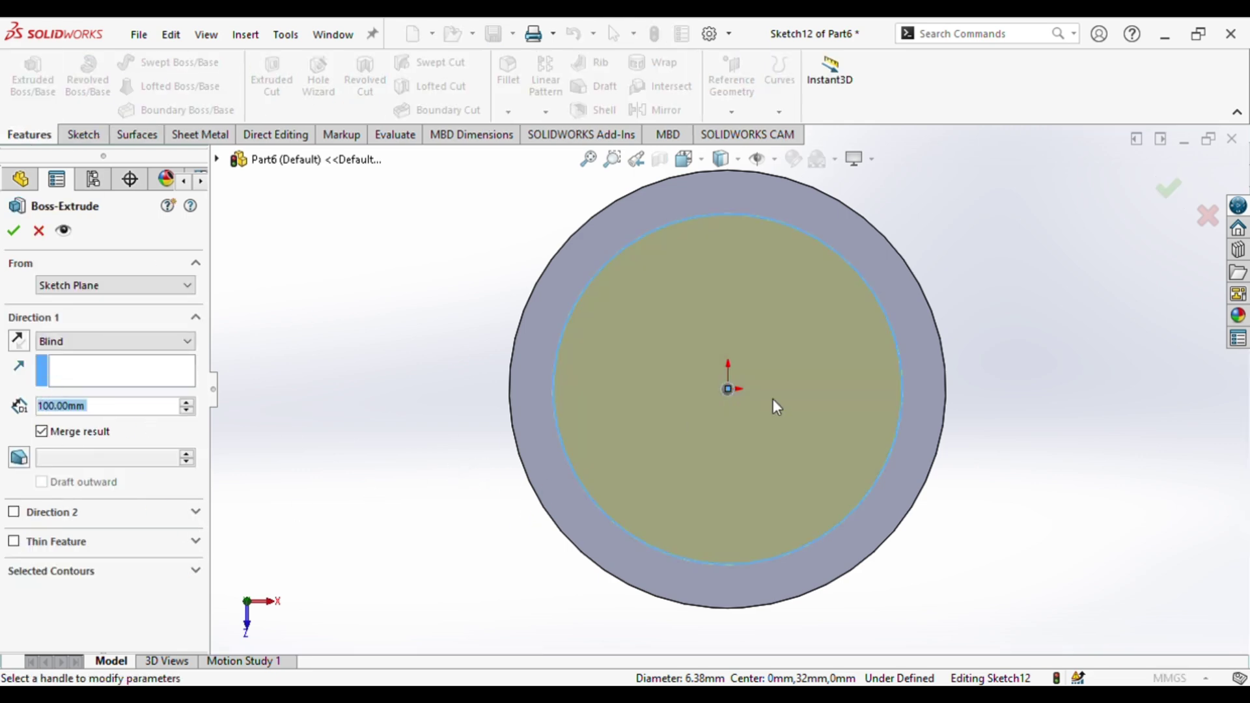
pyautogui.click(1184, 187)
# - Start a sketch on the long shaft's free end face and draw a vertical centerline across its full diameter through the origin
pyautogui.moveTo(497, 482); pyautogui.dragTo(1094, 361, button='middle')
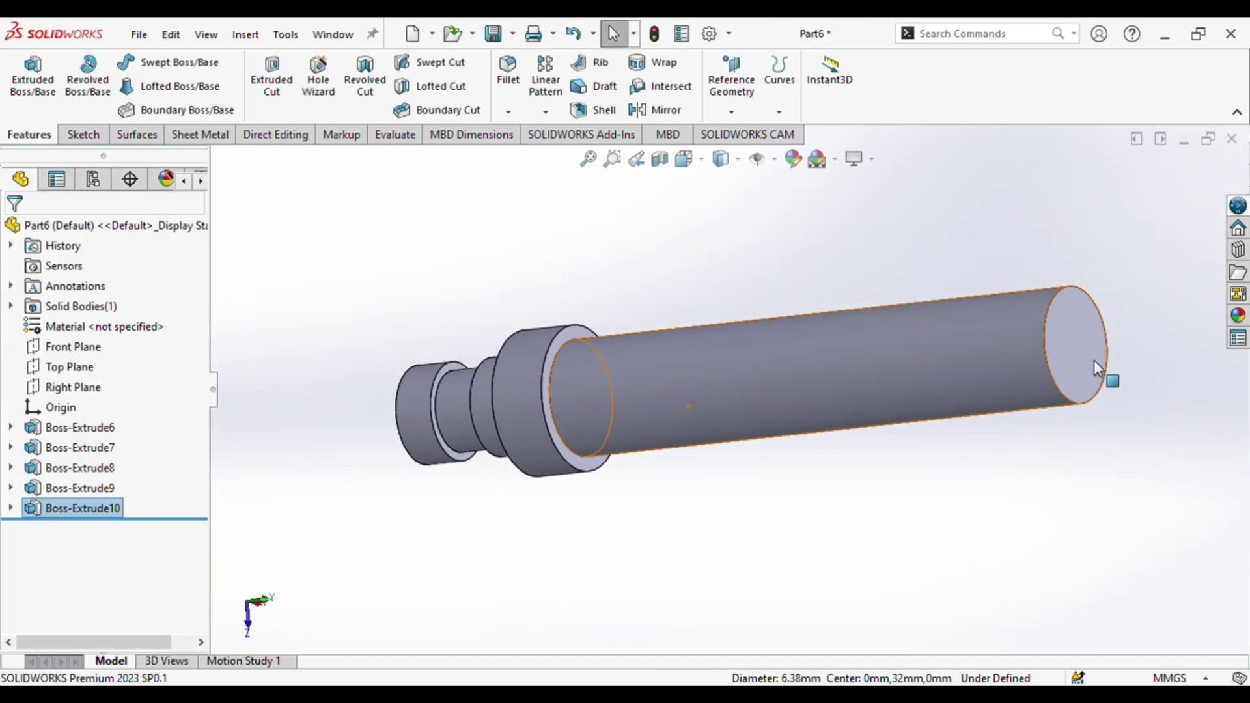
pyautogui.click(1081, 341)
pyautogui.click(1082, 299)
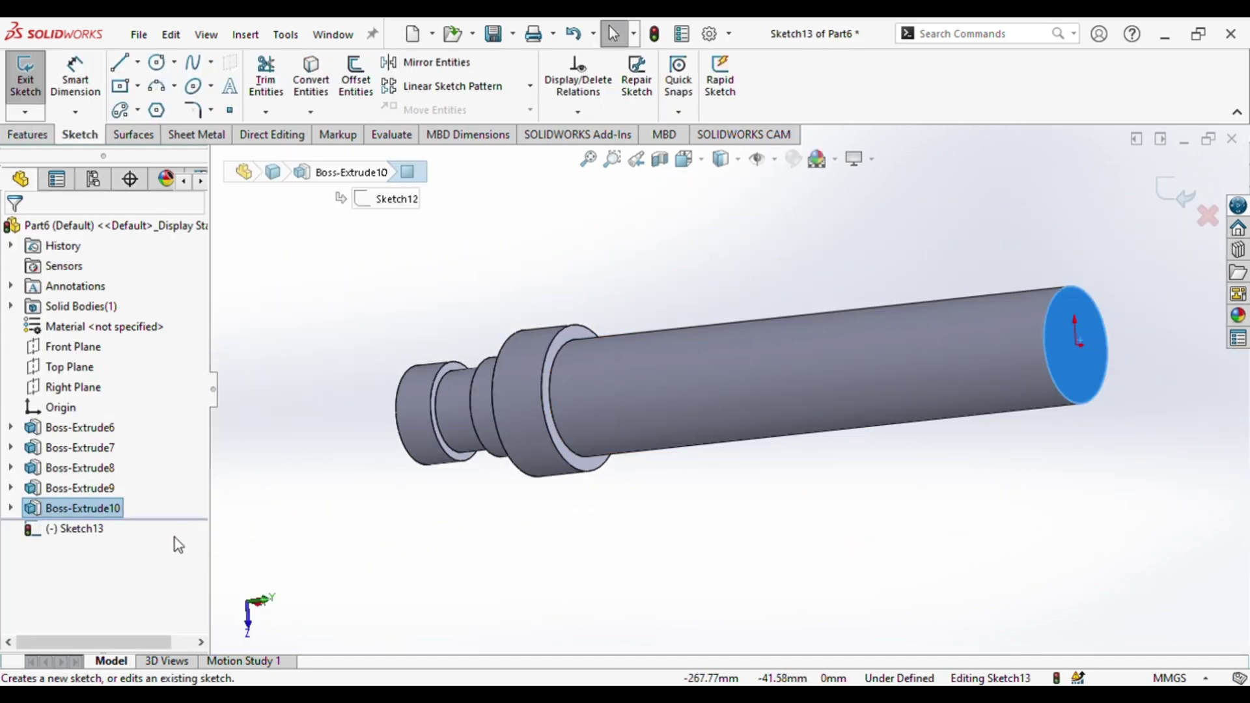
pyautogui.click(97, 532)
pyautogui.click(158, 512)
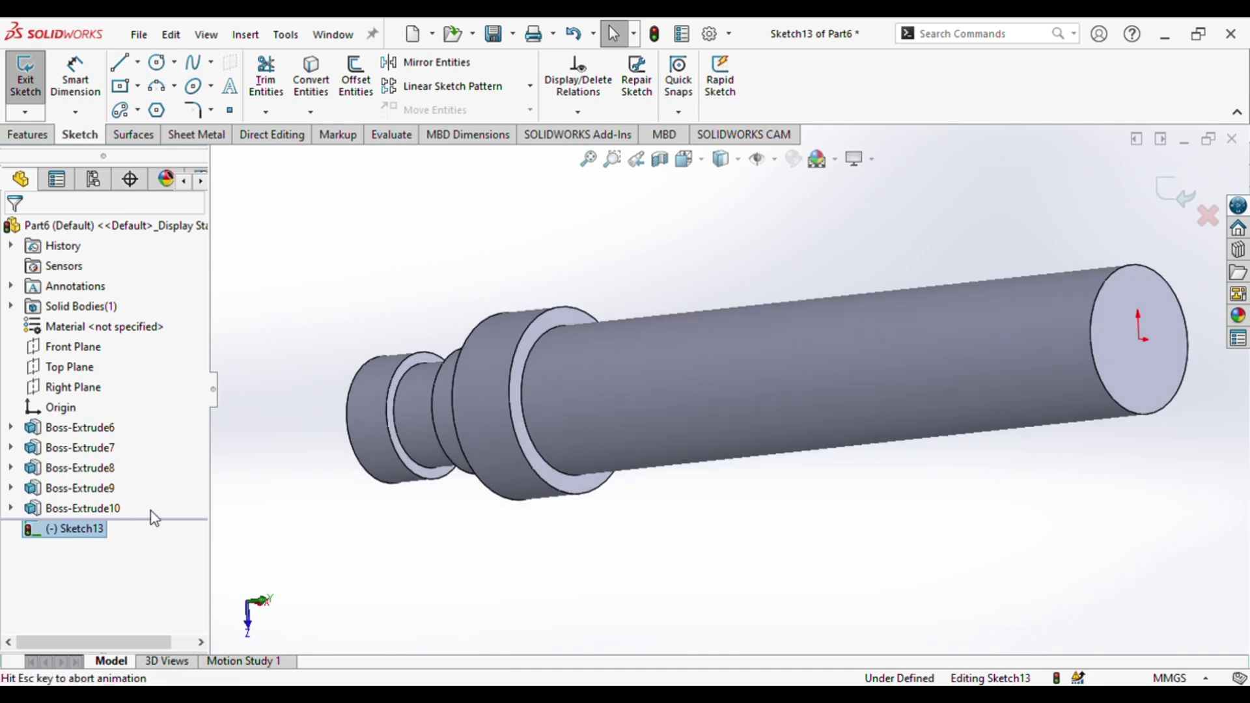
pyautogui.click(137, 63)
pyautogui.click(127, 91)
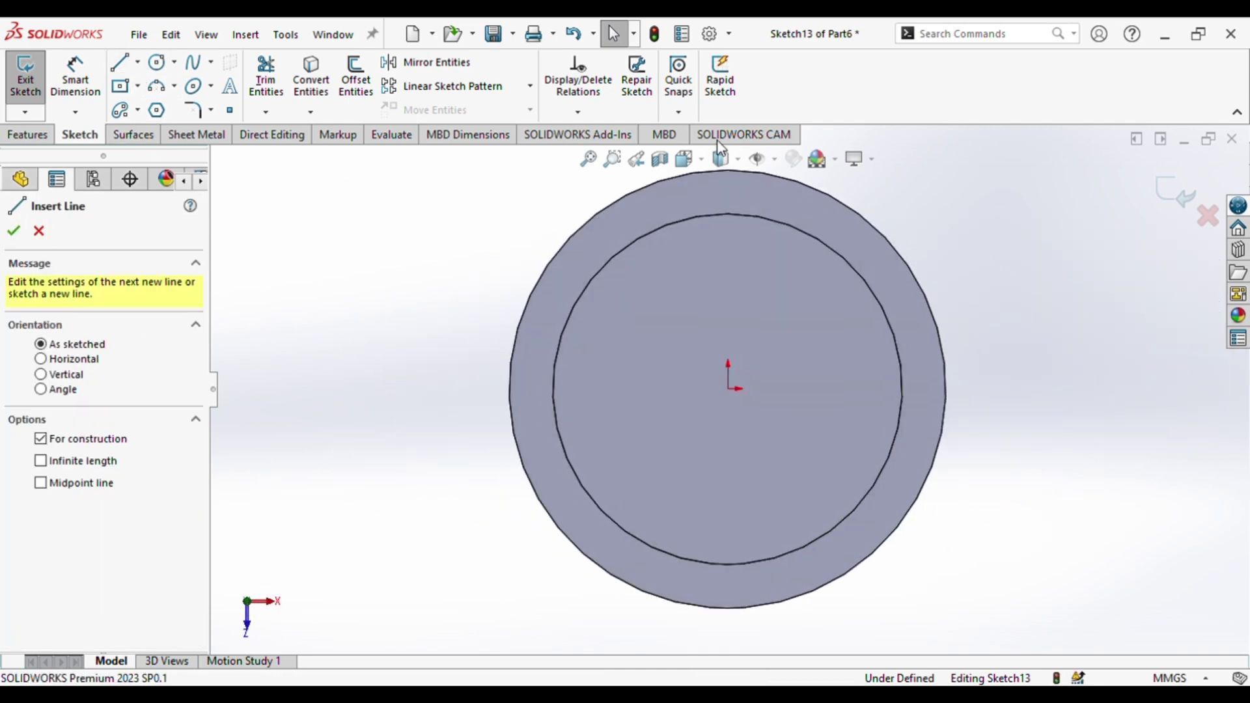
pyautogui.click(729, 215)
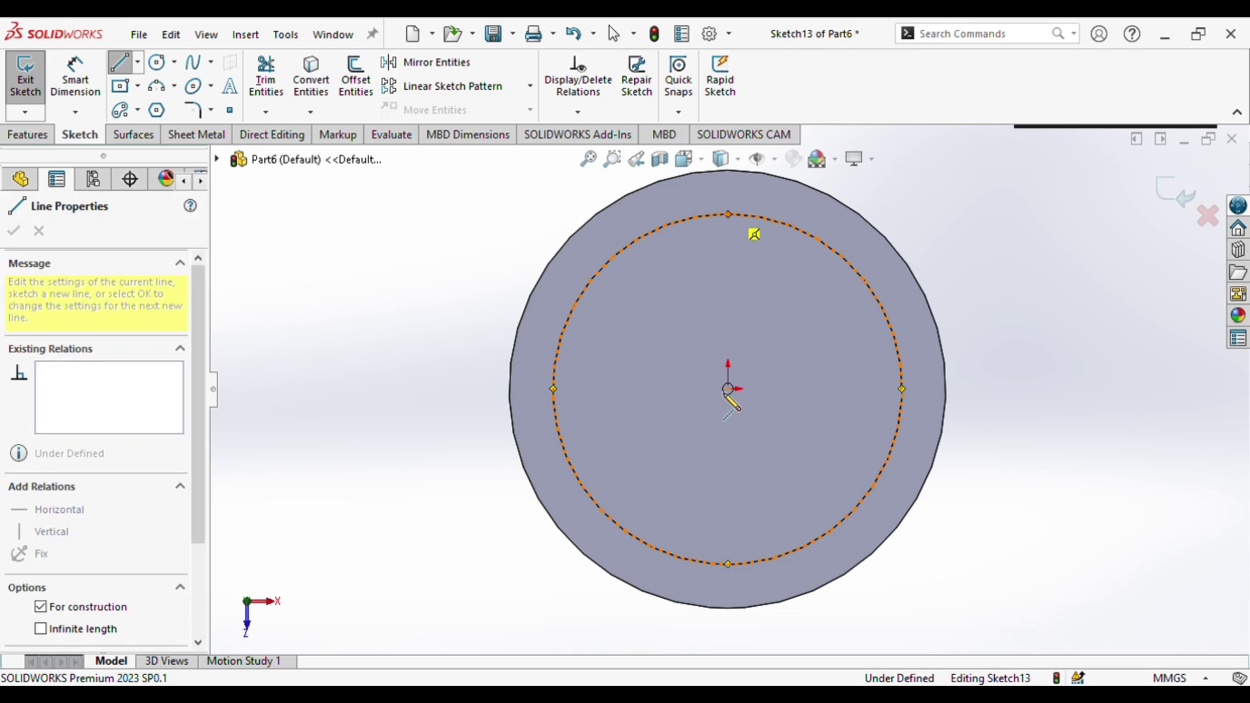
pyautogui.click(729, 564)
pyautogui.press('Escape')
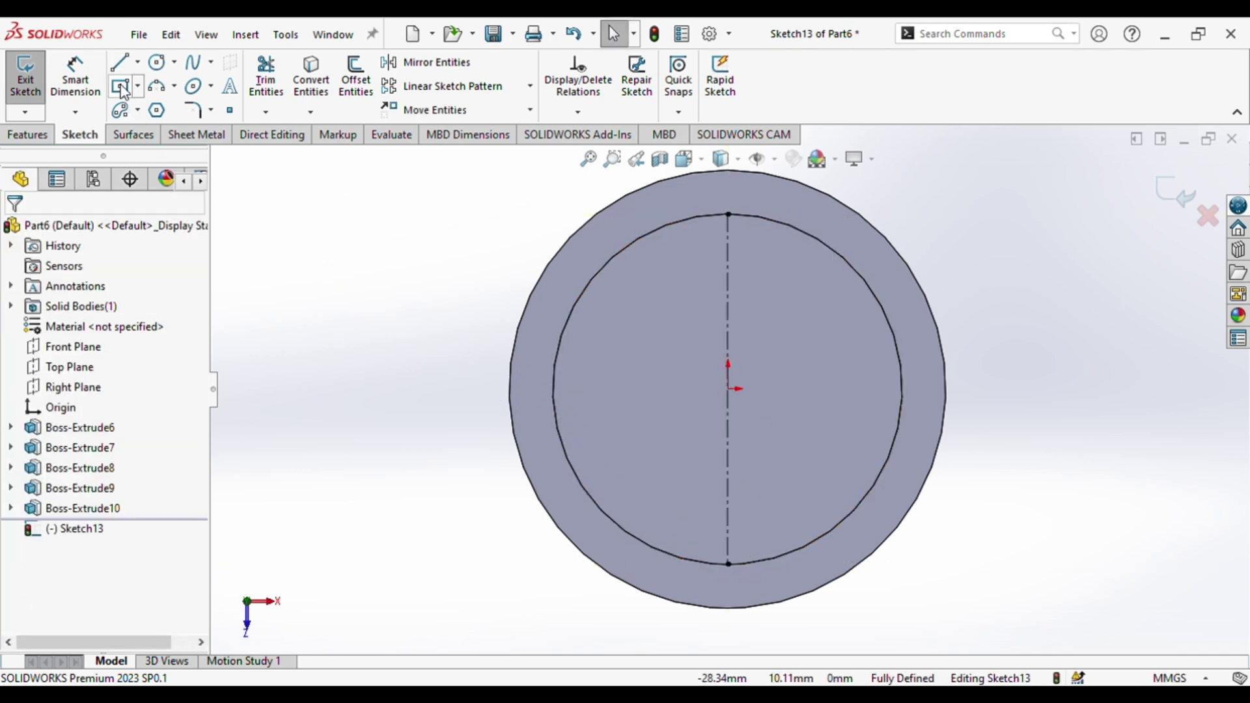
# - Draw a horizontal line about 14.4 mm long from the origin past the largest disc's edge and offset it 3 mm in both directions
pyautogui.click(120, 63)
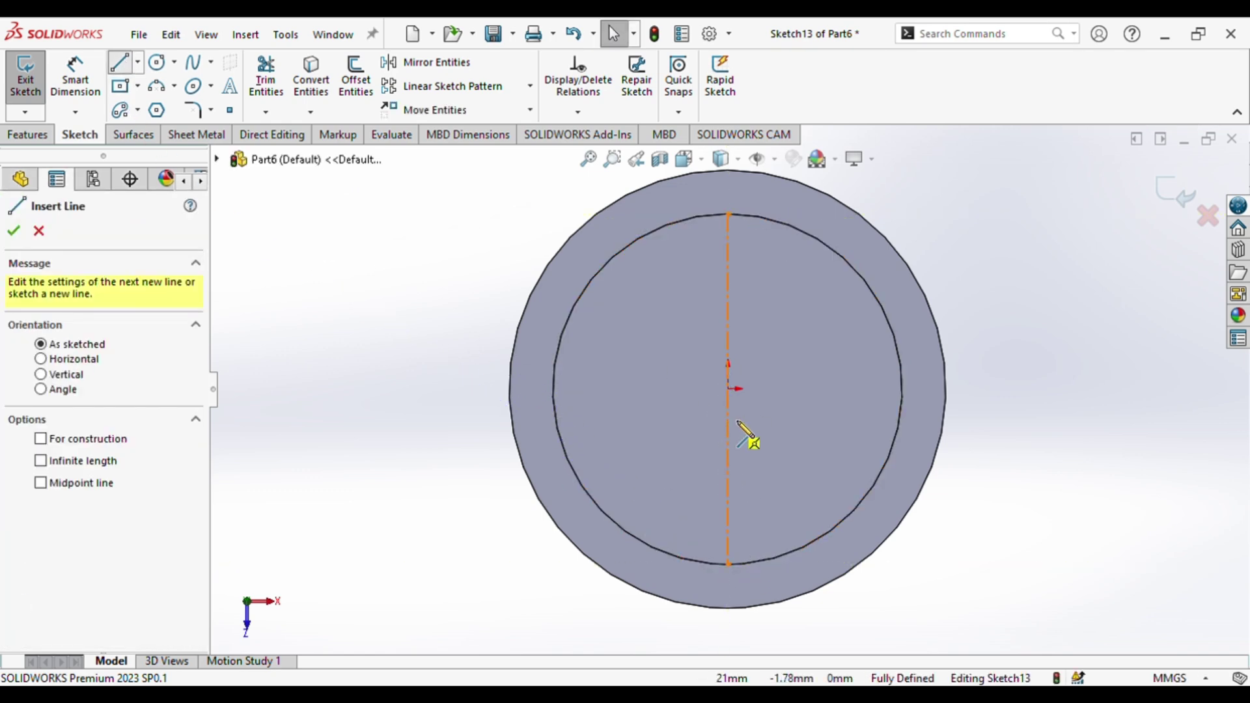
pyautogui.click(729, 389)
pyautogui.click(980, 389)
pyautogui.press('Escape')
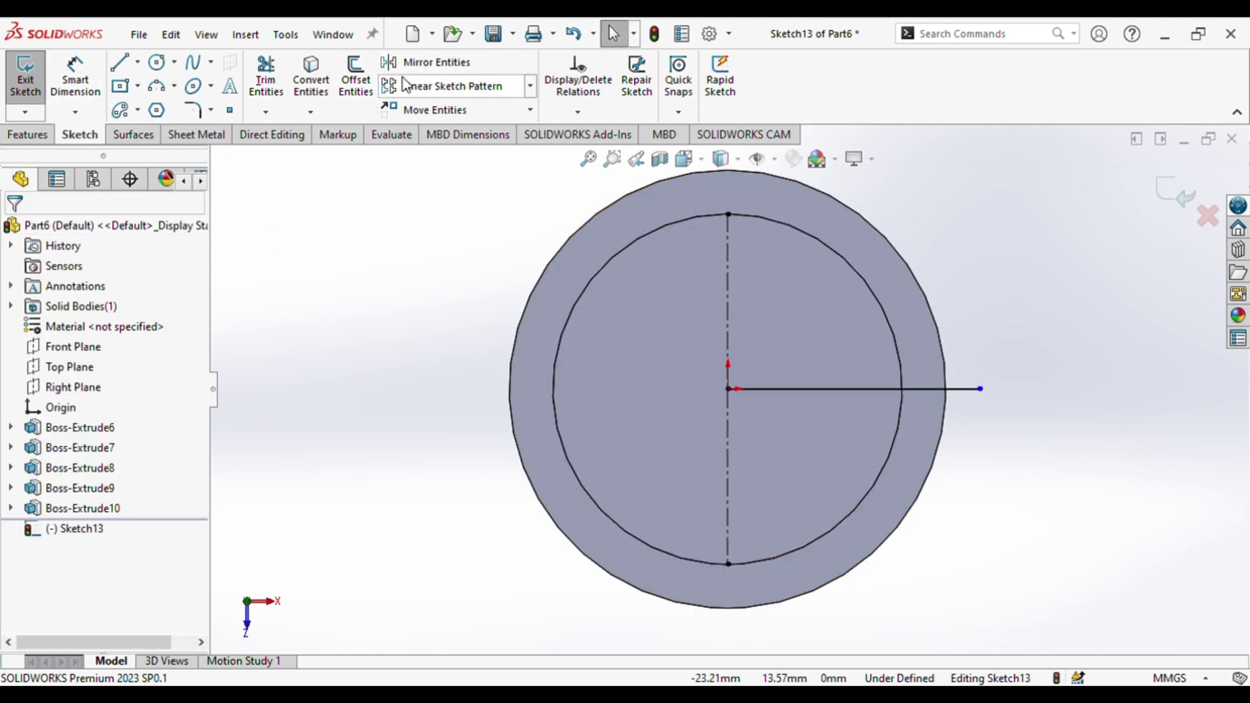
pyautogui.click(356, 84)
pyautogui.click(807, 388)
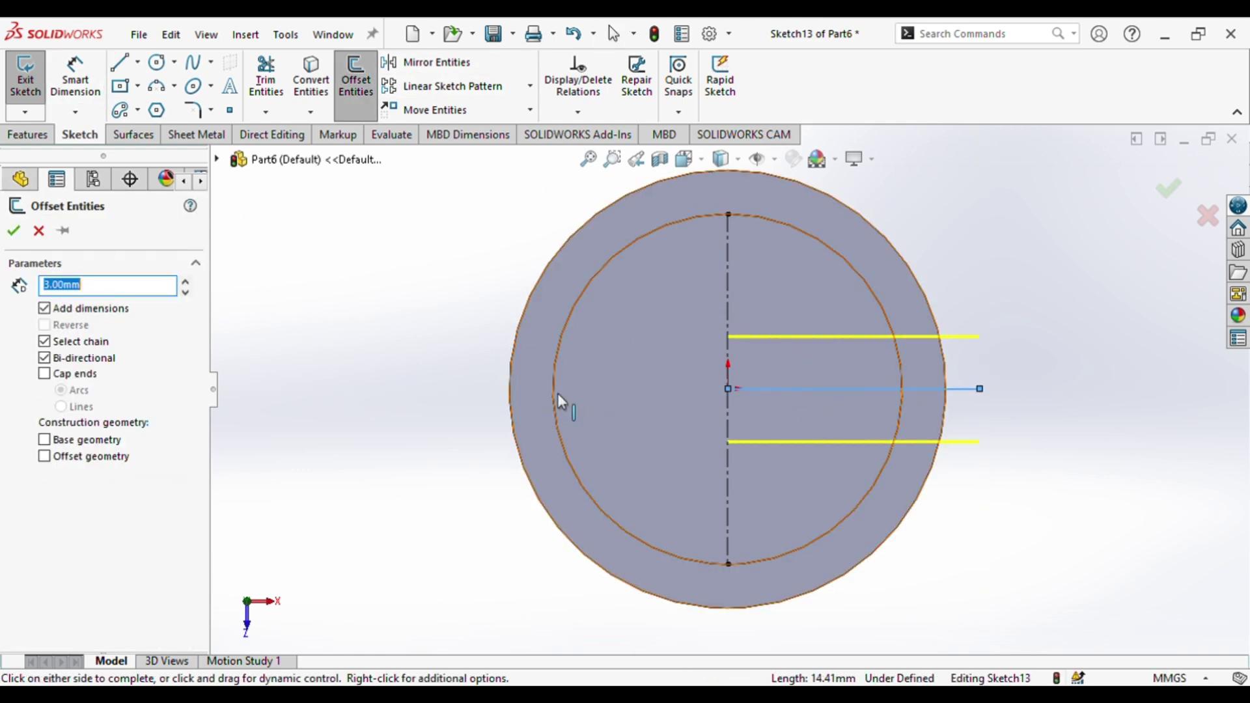
pyautogui.click(1172, 189)
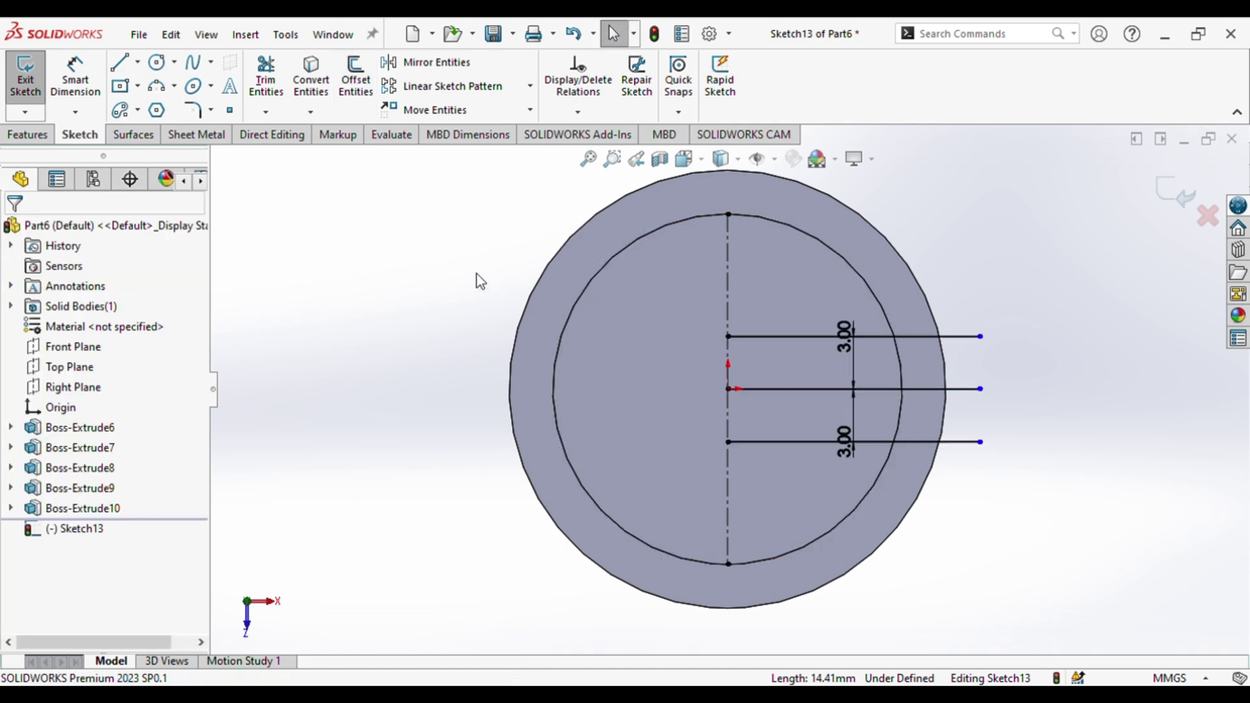
# - Connect the two offset lines with a vertical line and dimension it 7 mm from the origin
pyautogui.press('l')
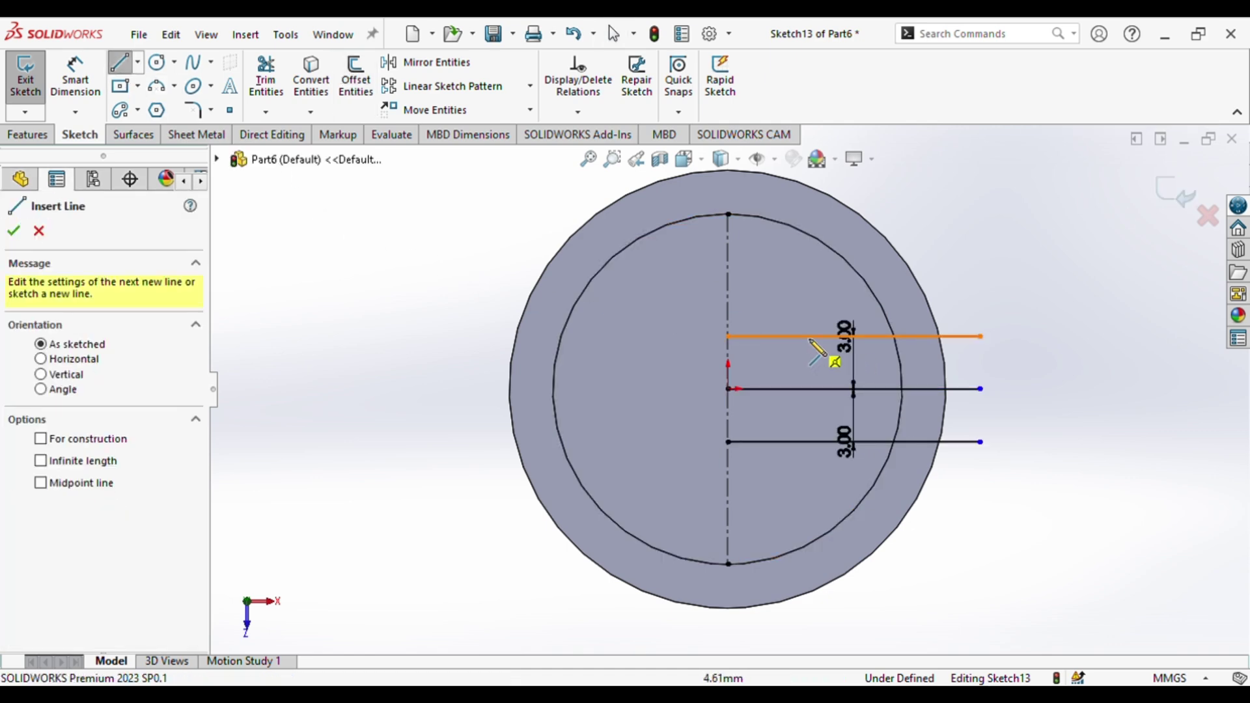
pyautogui.click(811, 337)
pyautogui.click(810, 442)
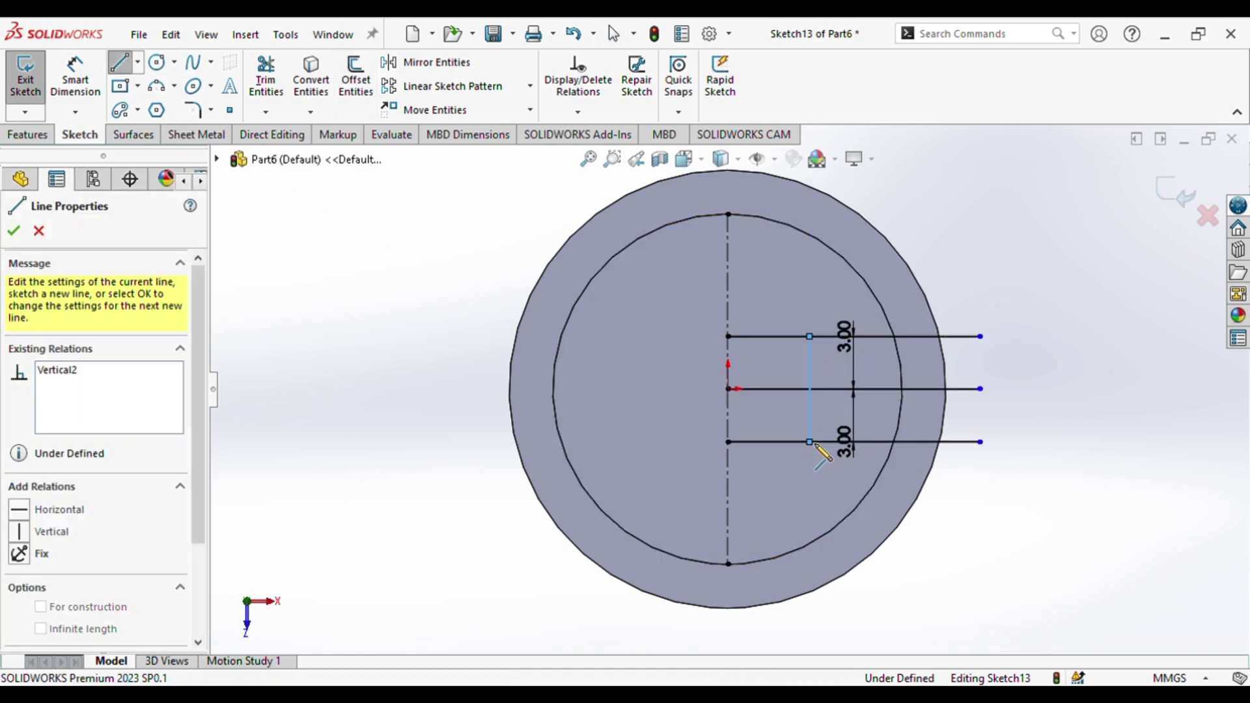
pyautogui.press('Escape')
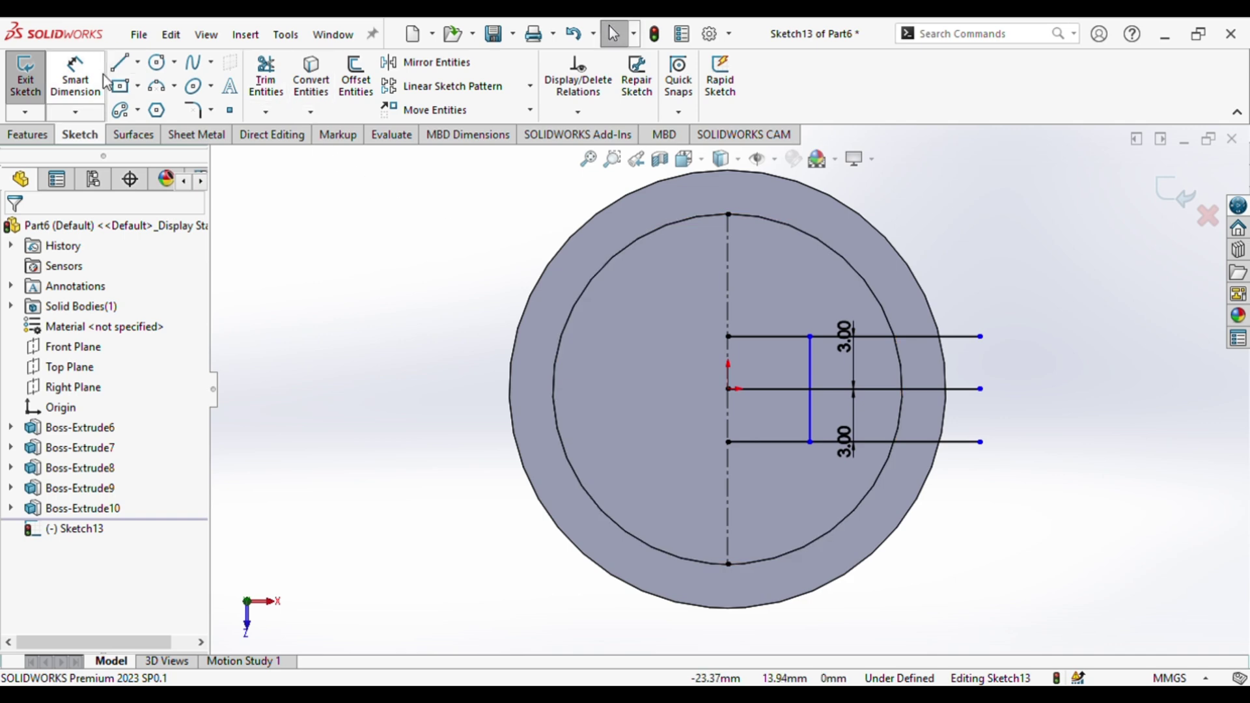
pyautogui.click(75, 78)
pyautogui.click(728, 390)
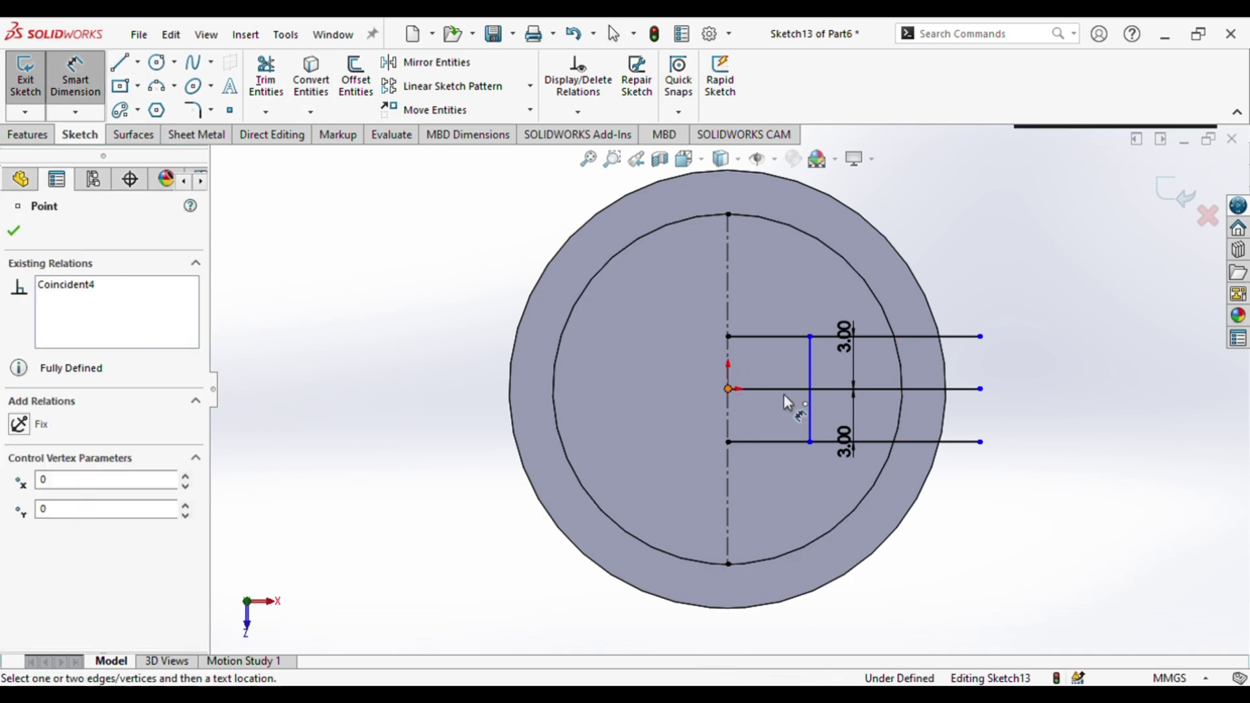
pyautogui.click(809, 417)
pyautogui.click(770, 605)
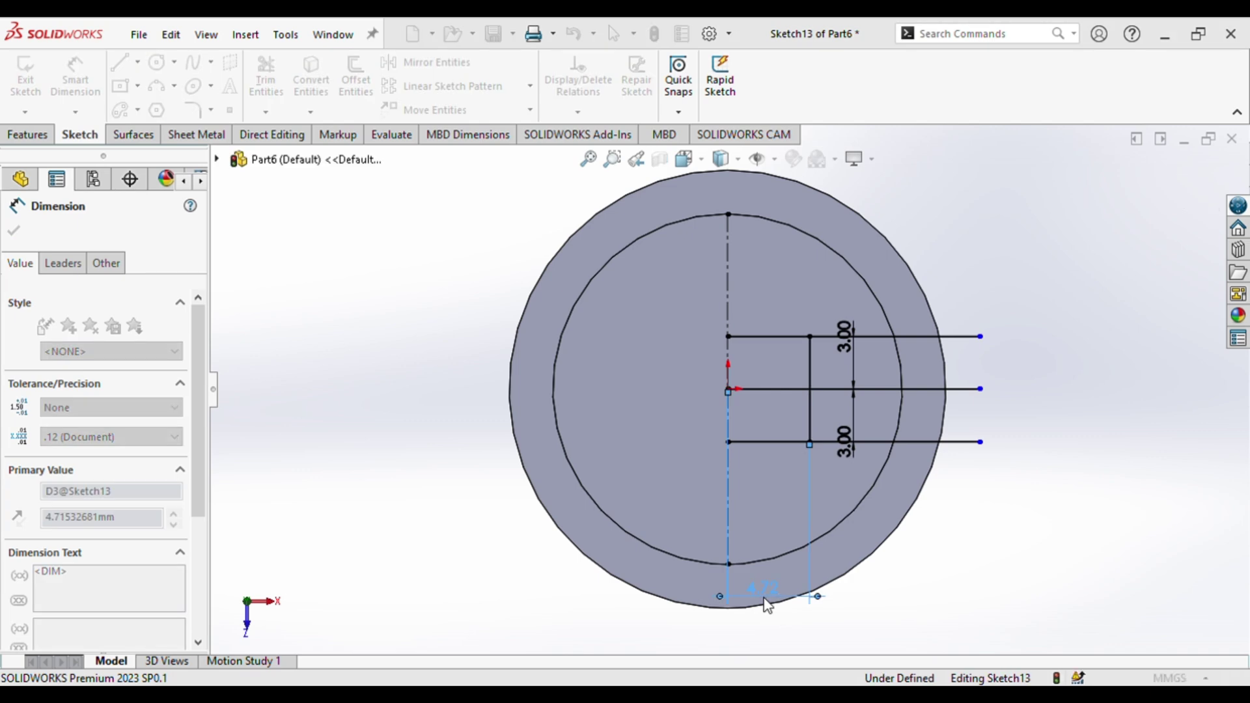
pyautogui.write('7')
pyautogui.press('Return')
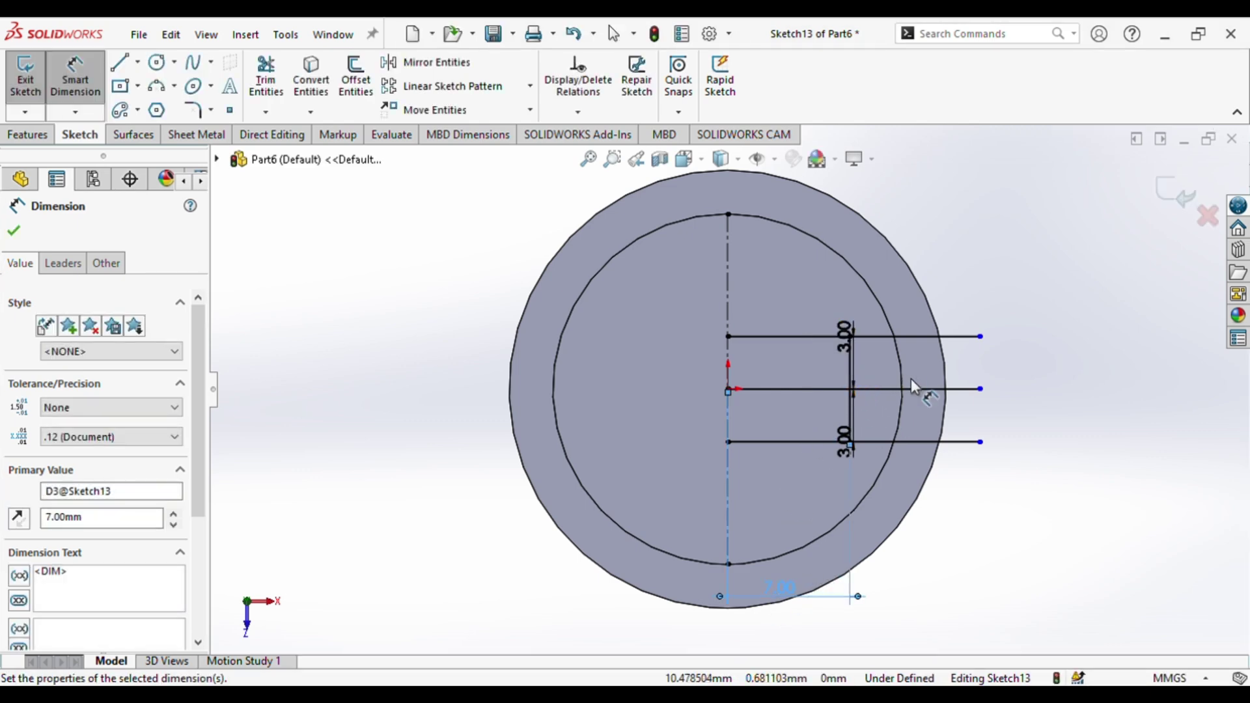
# - Trim away the portions of the three horizontal lines between the centerline and the vertical line
pyautogui.scroll(-3, 865, 361)
pyautogui.scroll(-2, 869, 336)
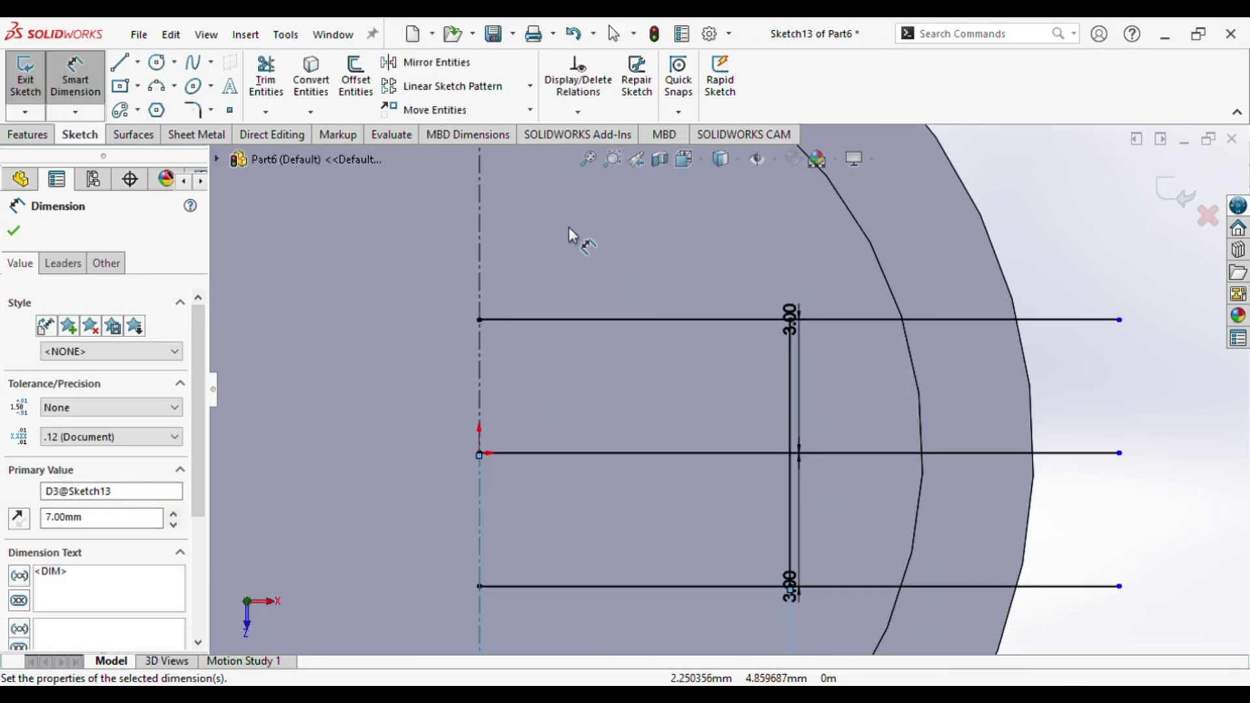
pyautogui.click(265, 78)
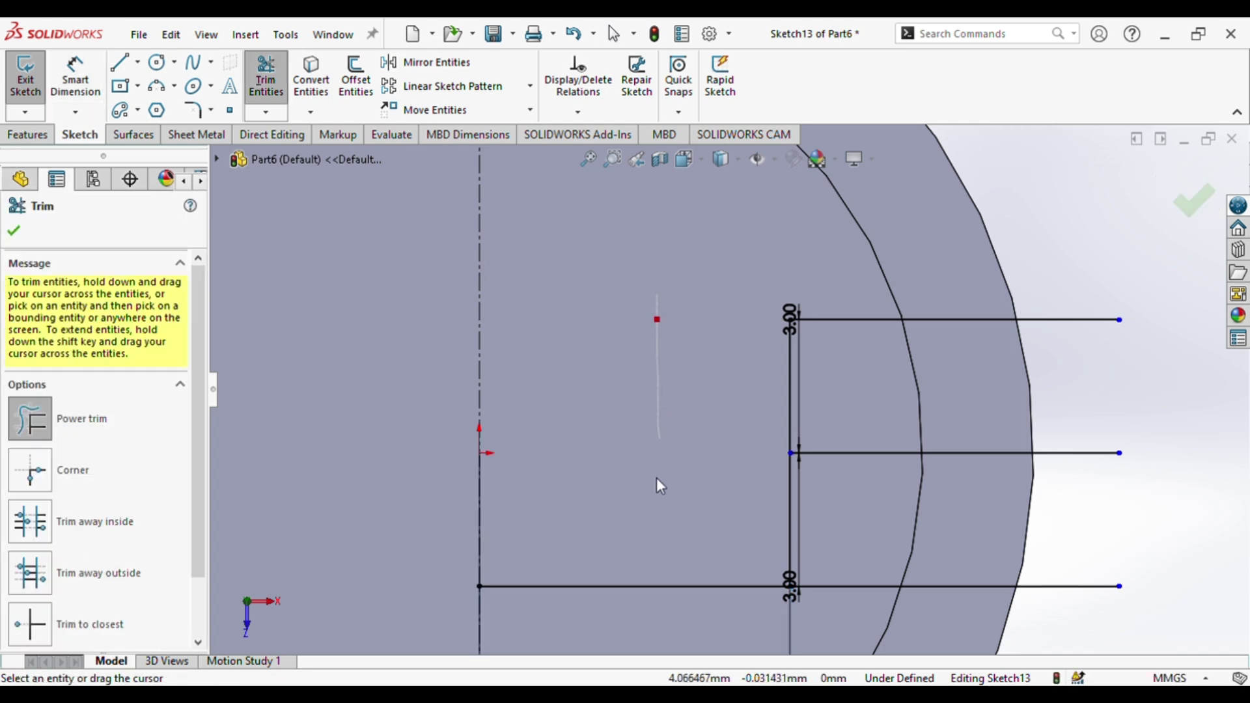
pyautogui.moveTo(620, 602); pyautogui.dragTo(626, 606)
pyautogui.scroll(2, 730, 404)
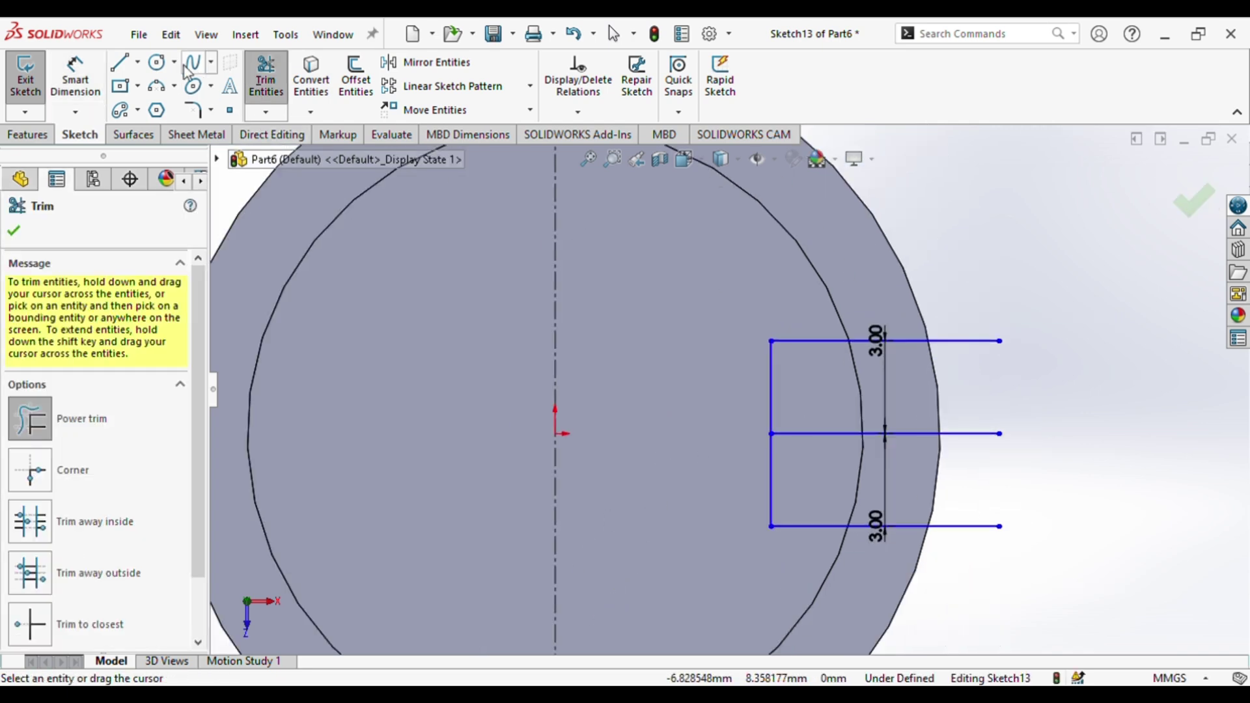
# - Close the keyway rectangle with a vertical line joining the outer ends of the offset lines, and exit the sketch
pyautogui.click(129, 62)
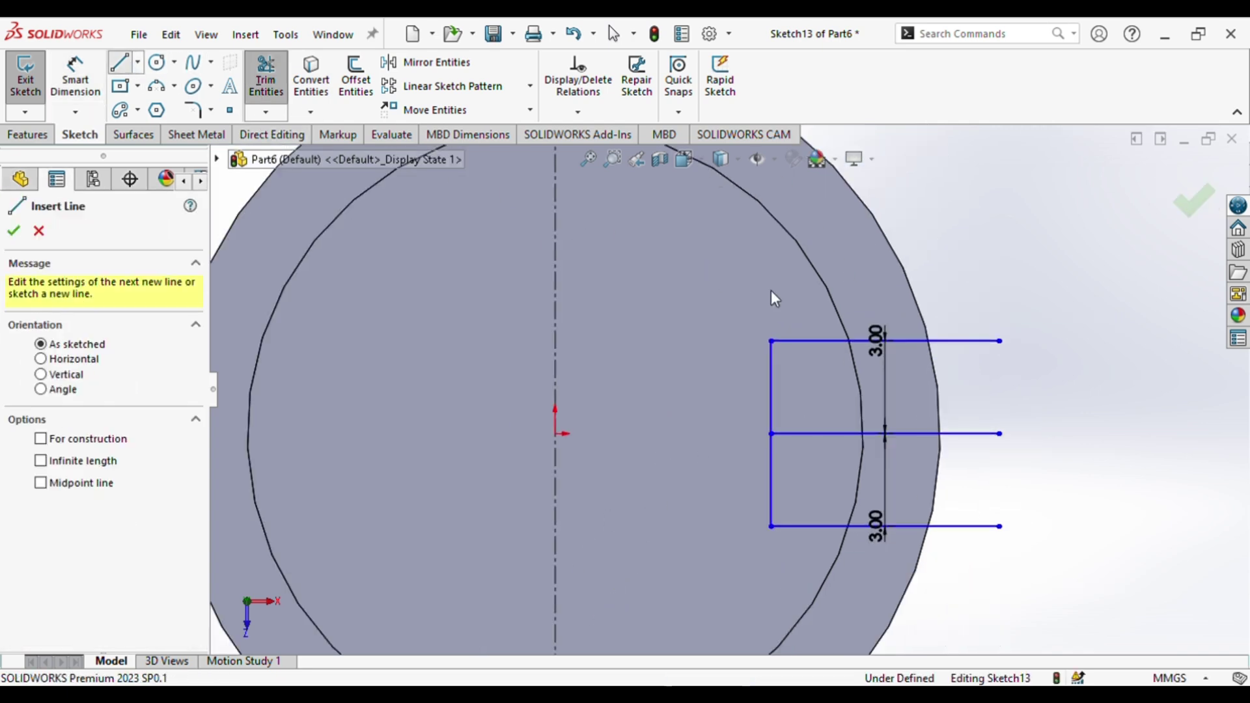
pyautogui.click(999, 341)
pyautogui.click(1000, 526)
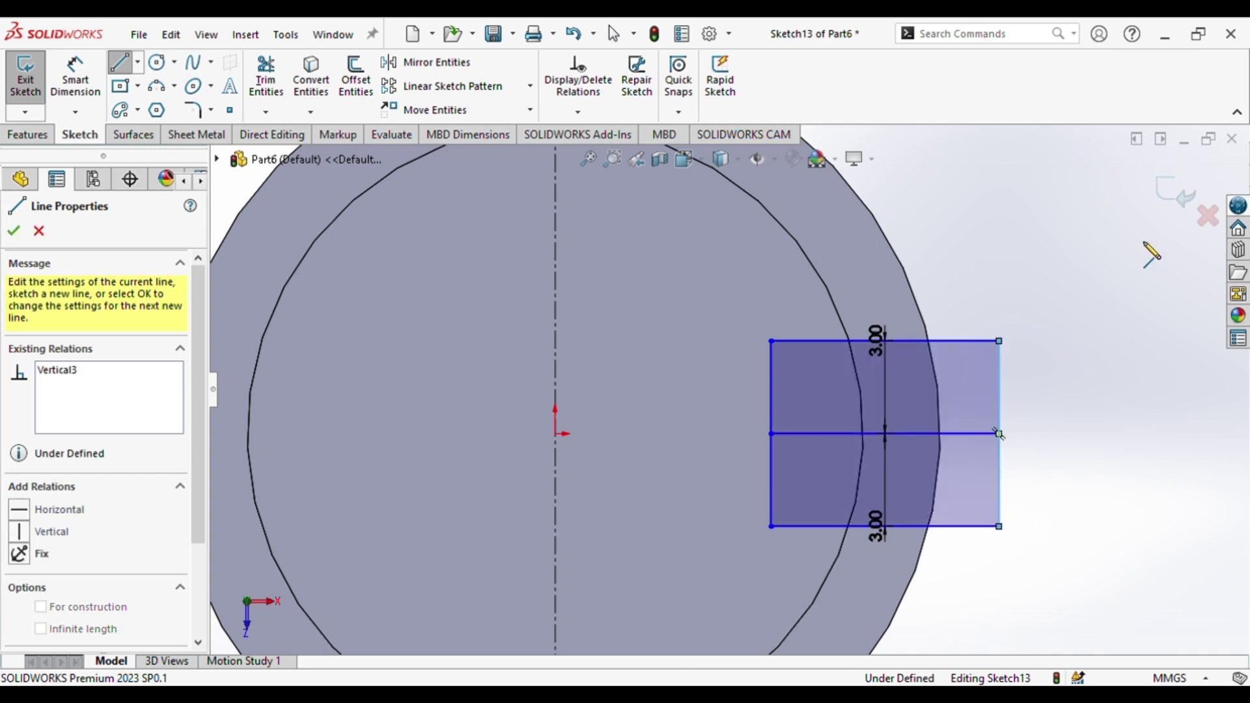
pyautogui.click(1177, 215)
# - Cut the keyway 20 mm deep into the shaft as a blind extruded cut, using all four regions of the rectangle
pyautogui.click(28, 134)
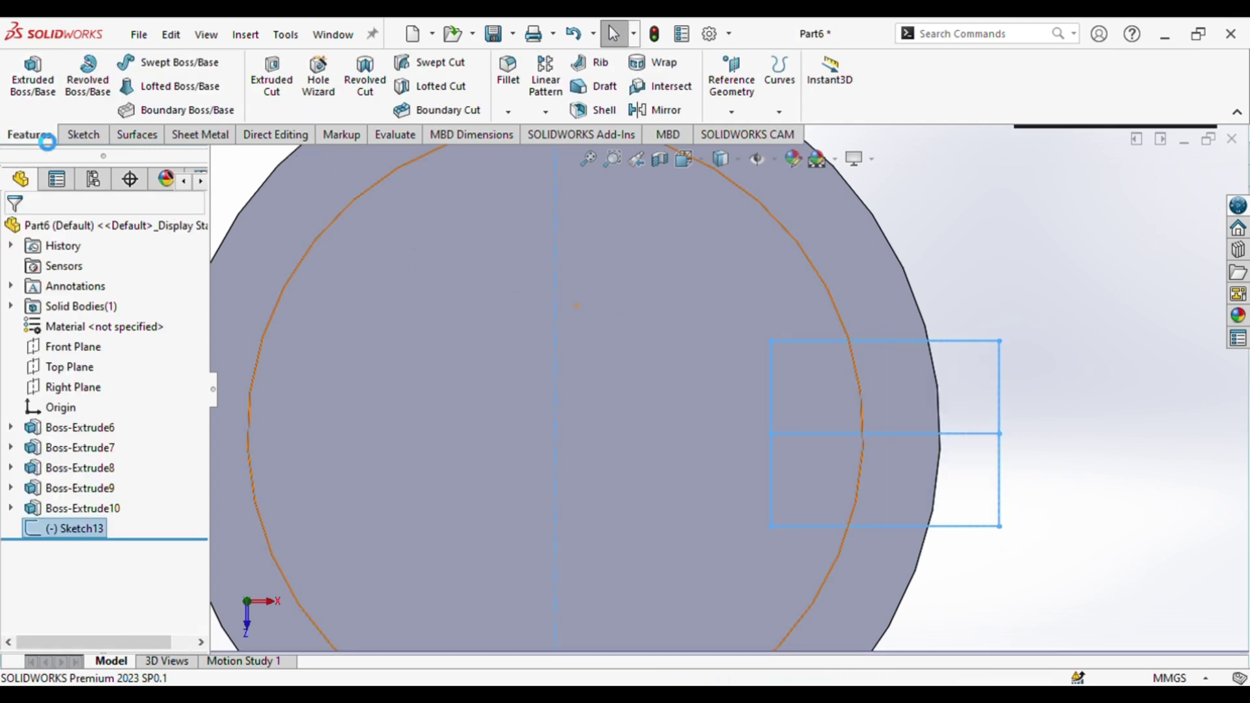
pyautogui.click(272, 79)
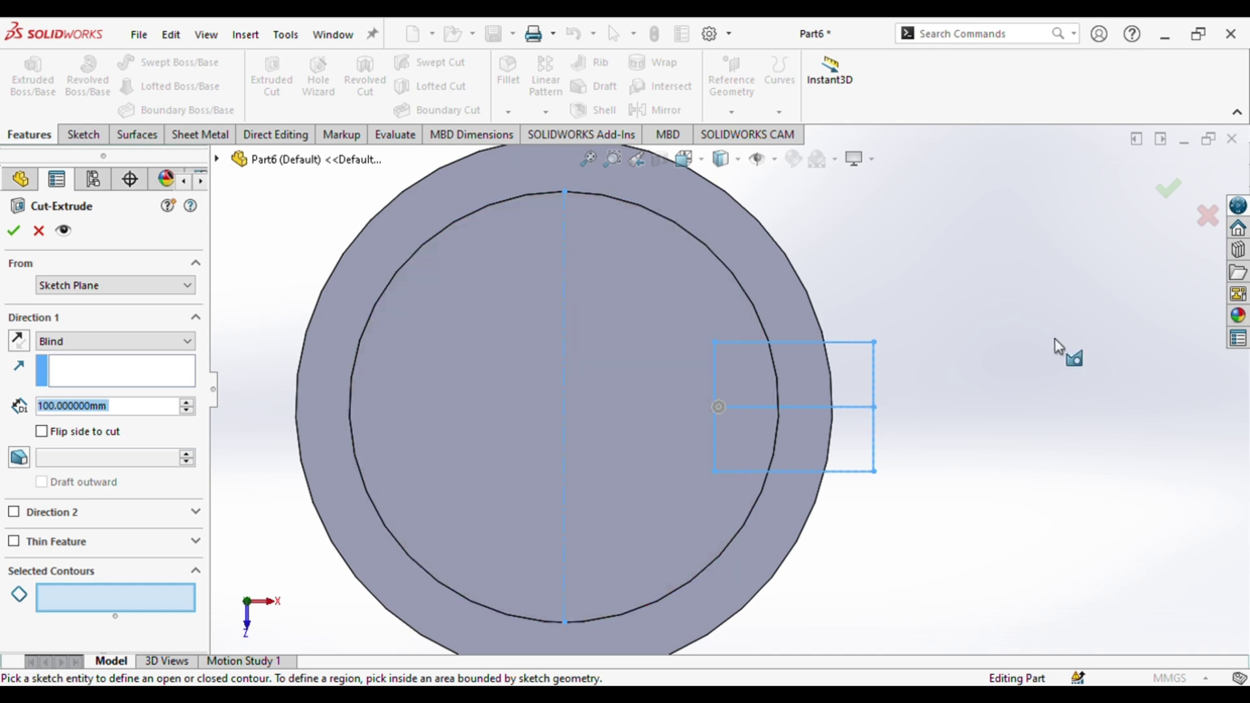
pyautogui.write('2')
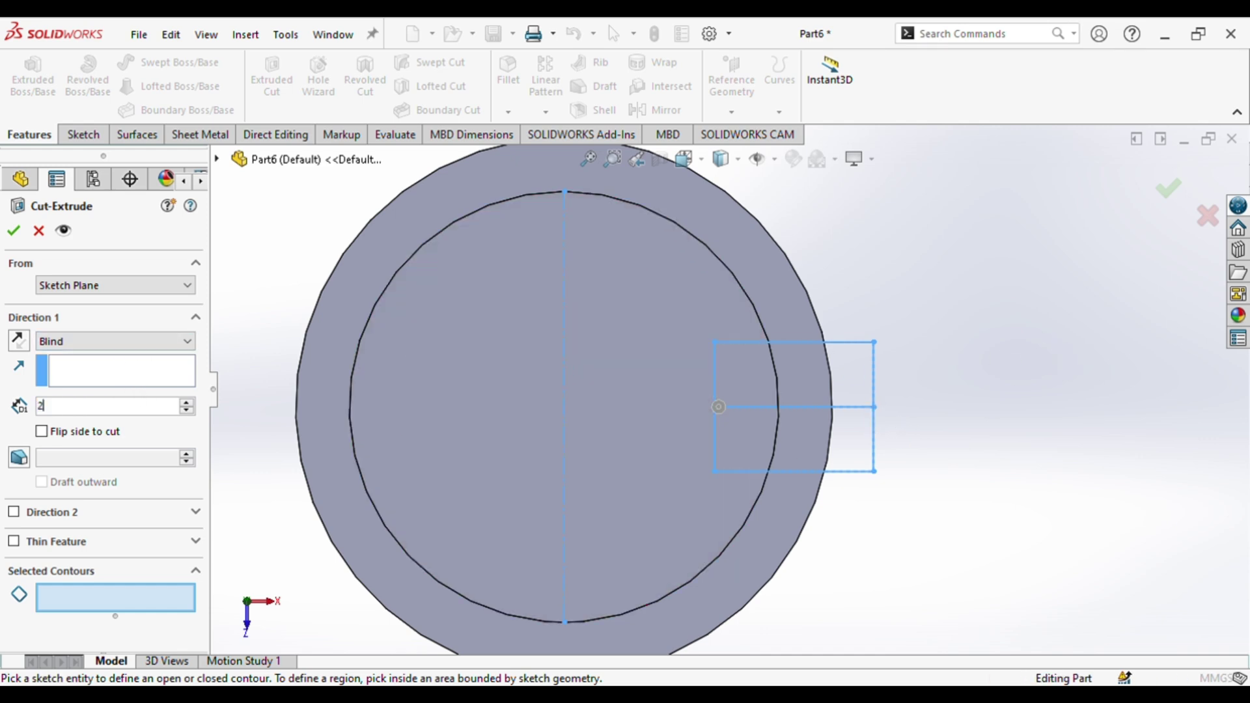
pyautogui.write('0.000000mm')
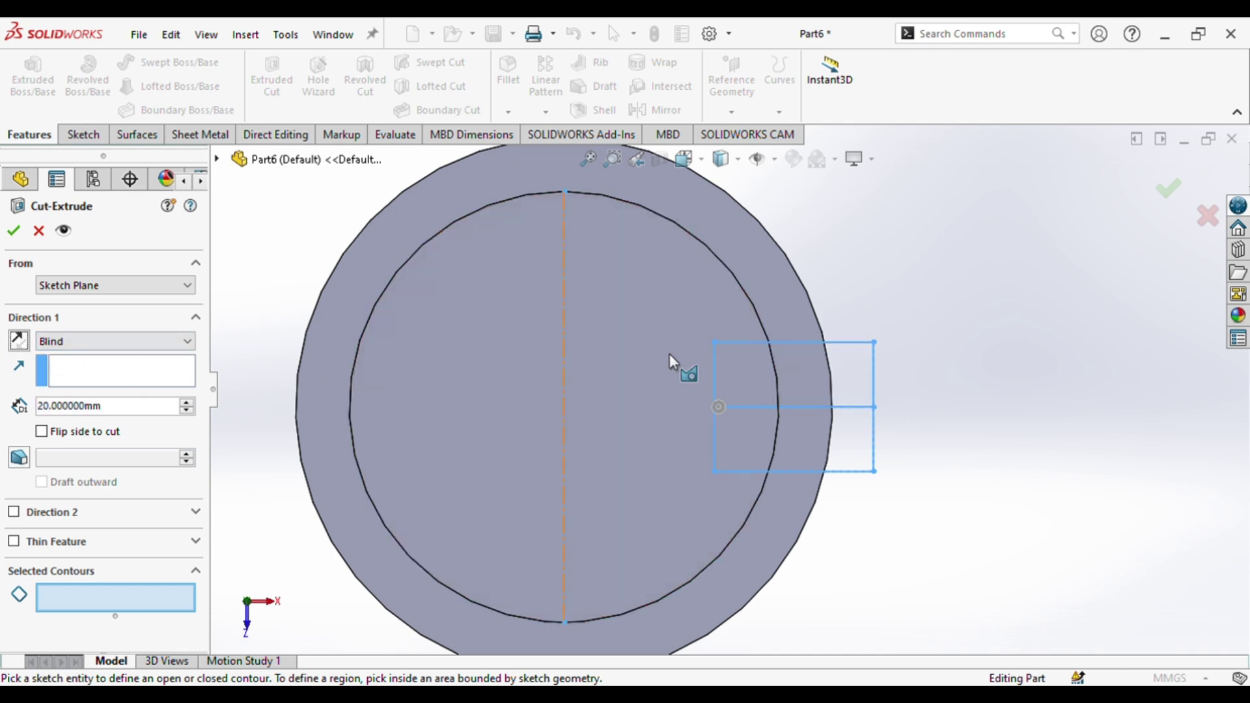
pyautogui.moveTo(963, 335); pyautogui.dragTo(920, 341, button='middle')
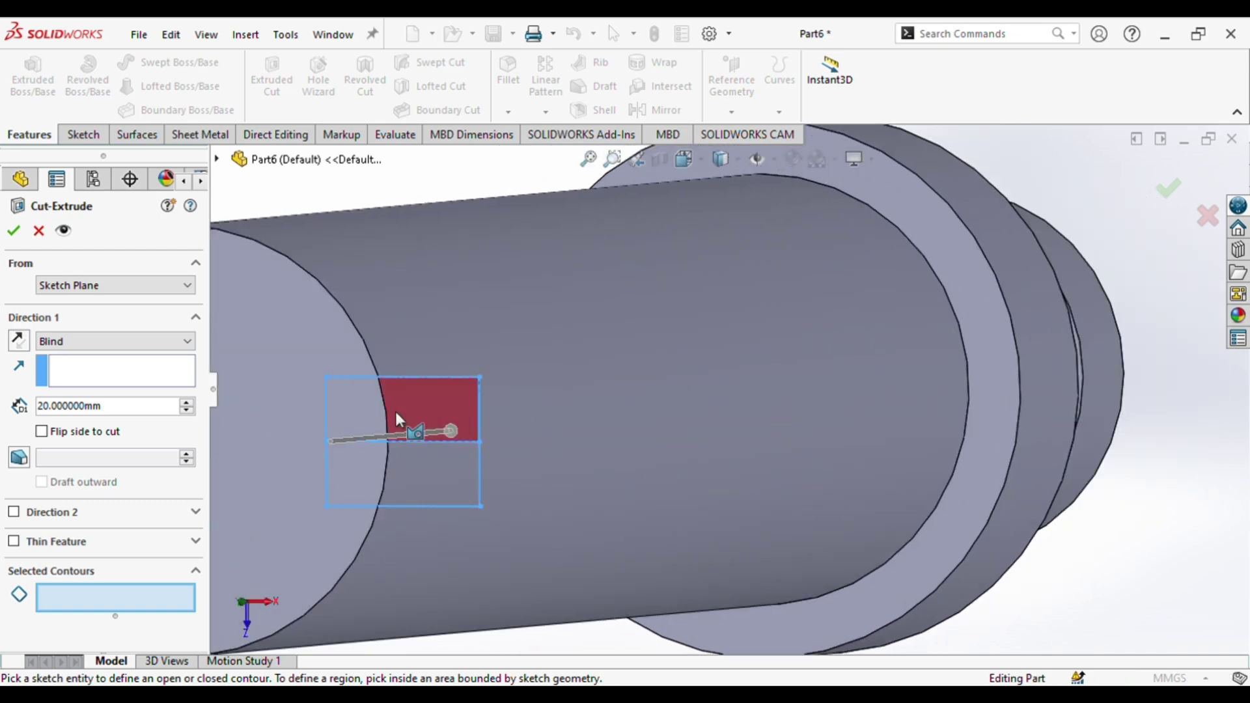
pyautogui.click(366, 416)
pyautogui.click(354, 467)
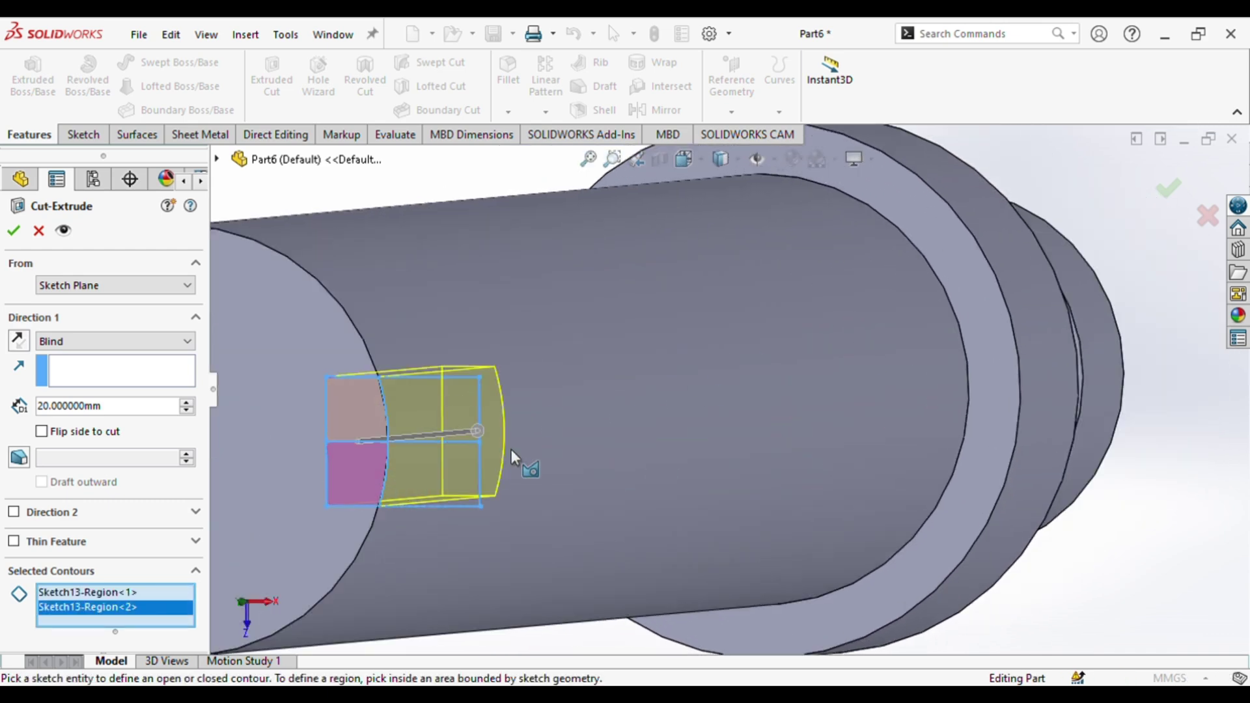
pyautogui.click(439, 428)
pyautogui.click(461, 467)
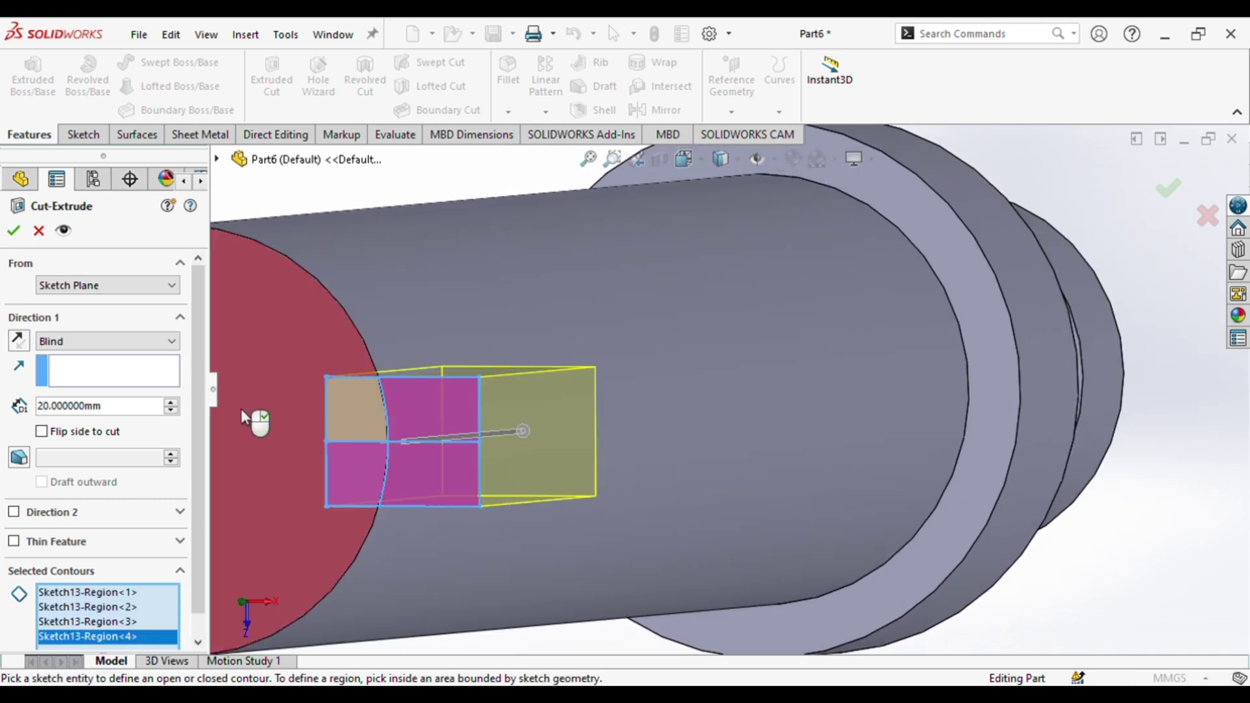
pyautogui.click(1168, 188)
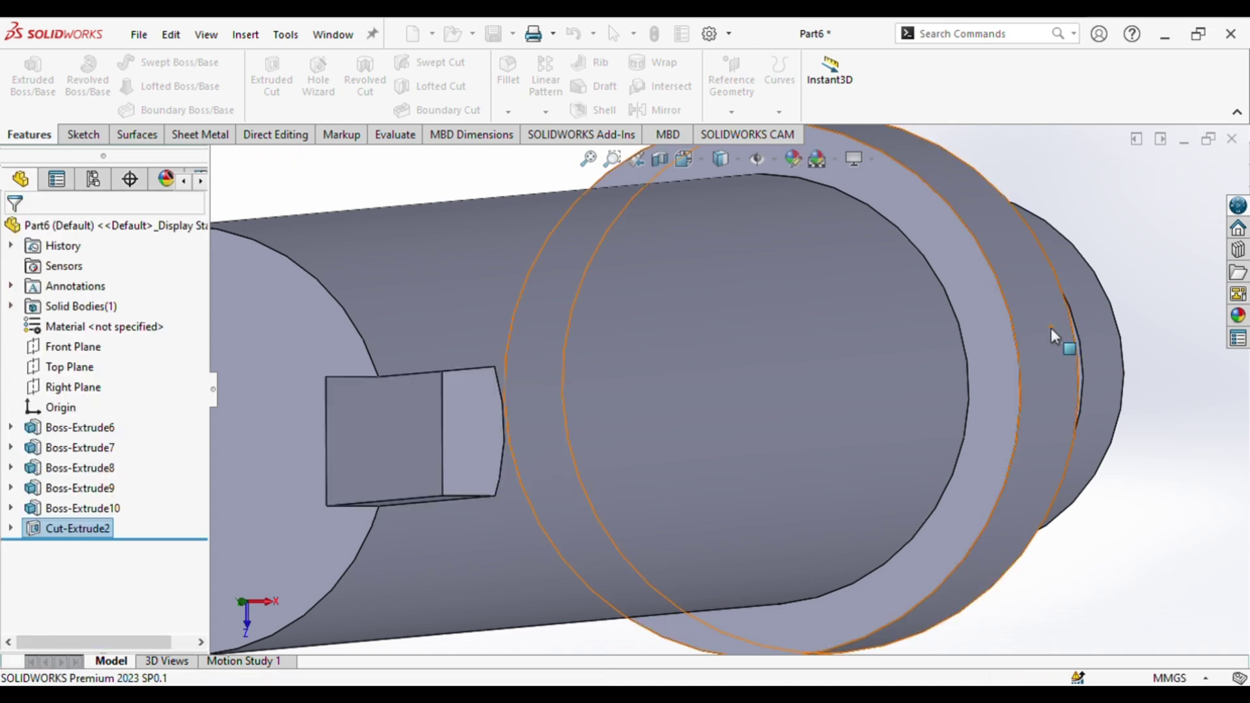